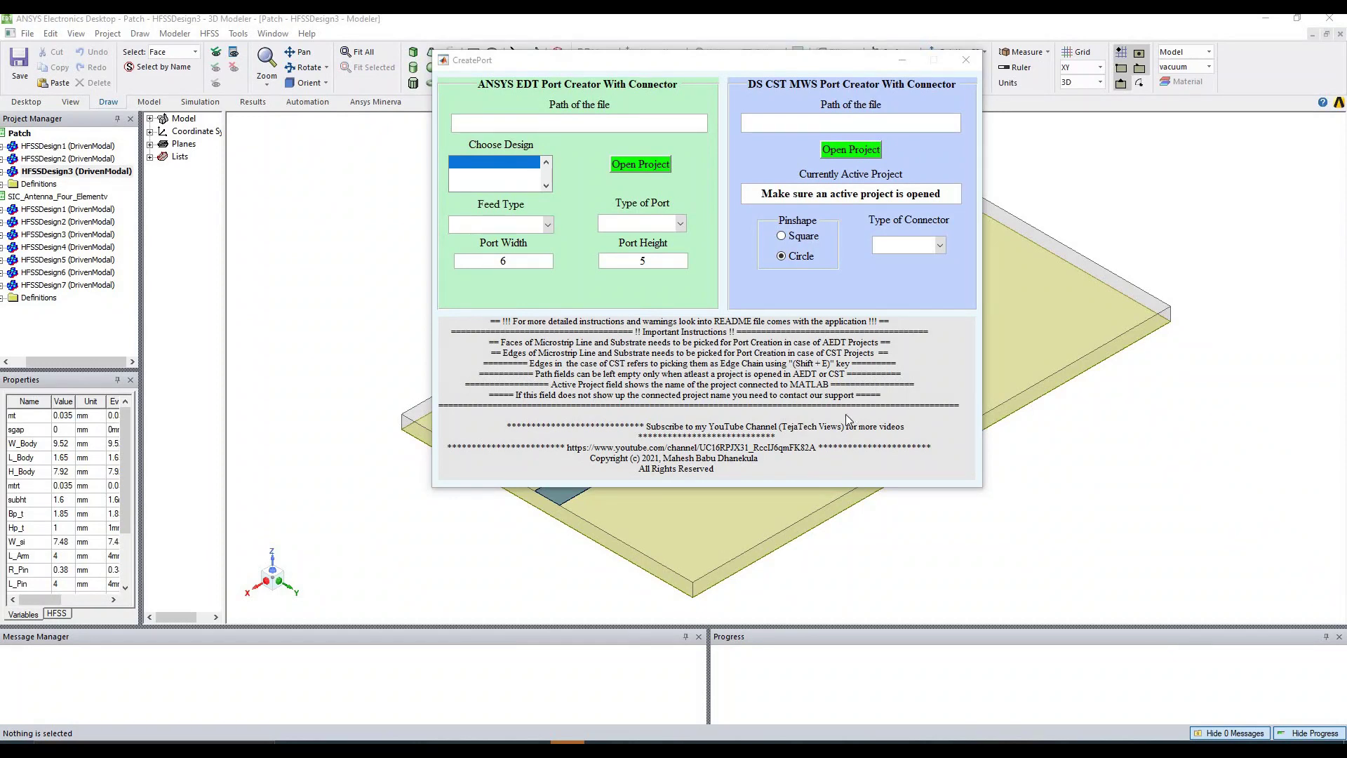
click(680, 223)
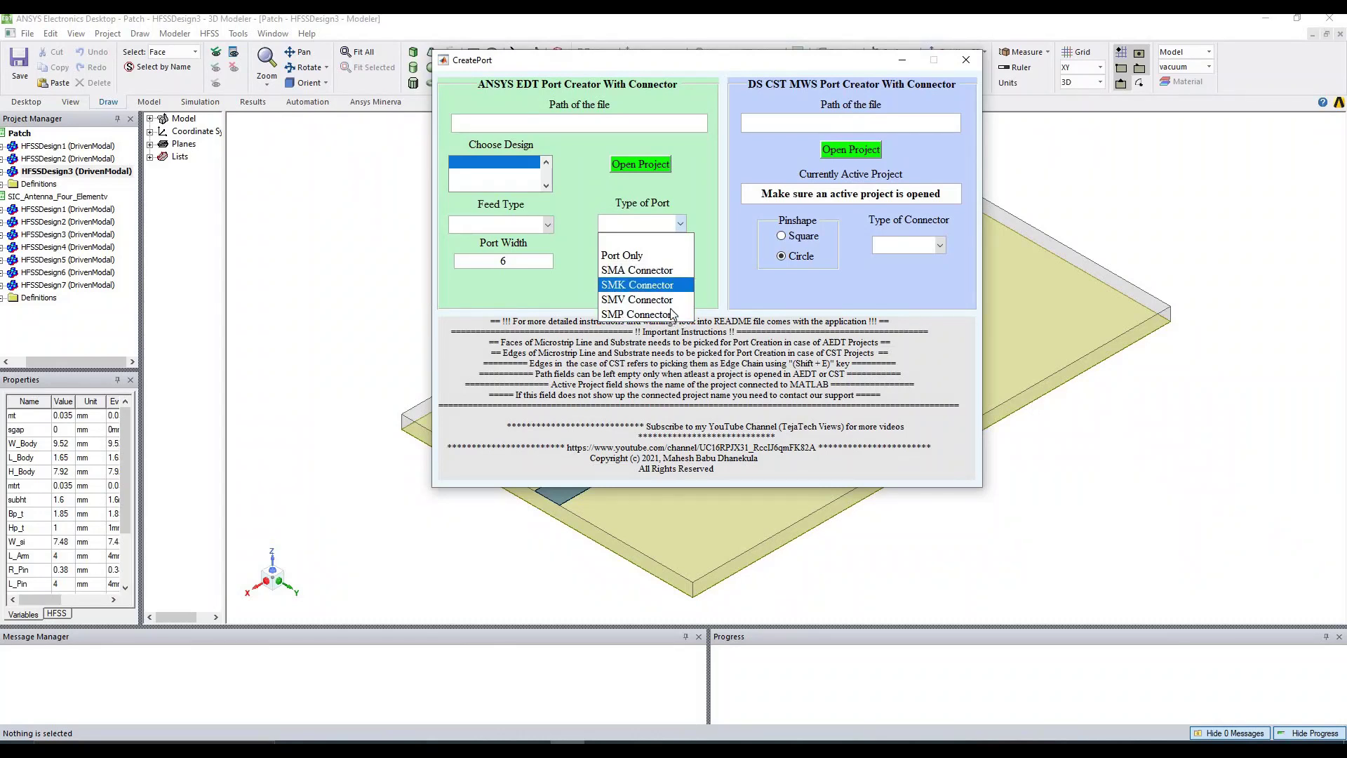
click(802, 292)
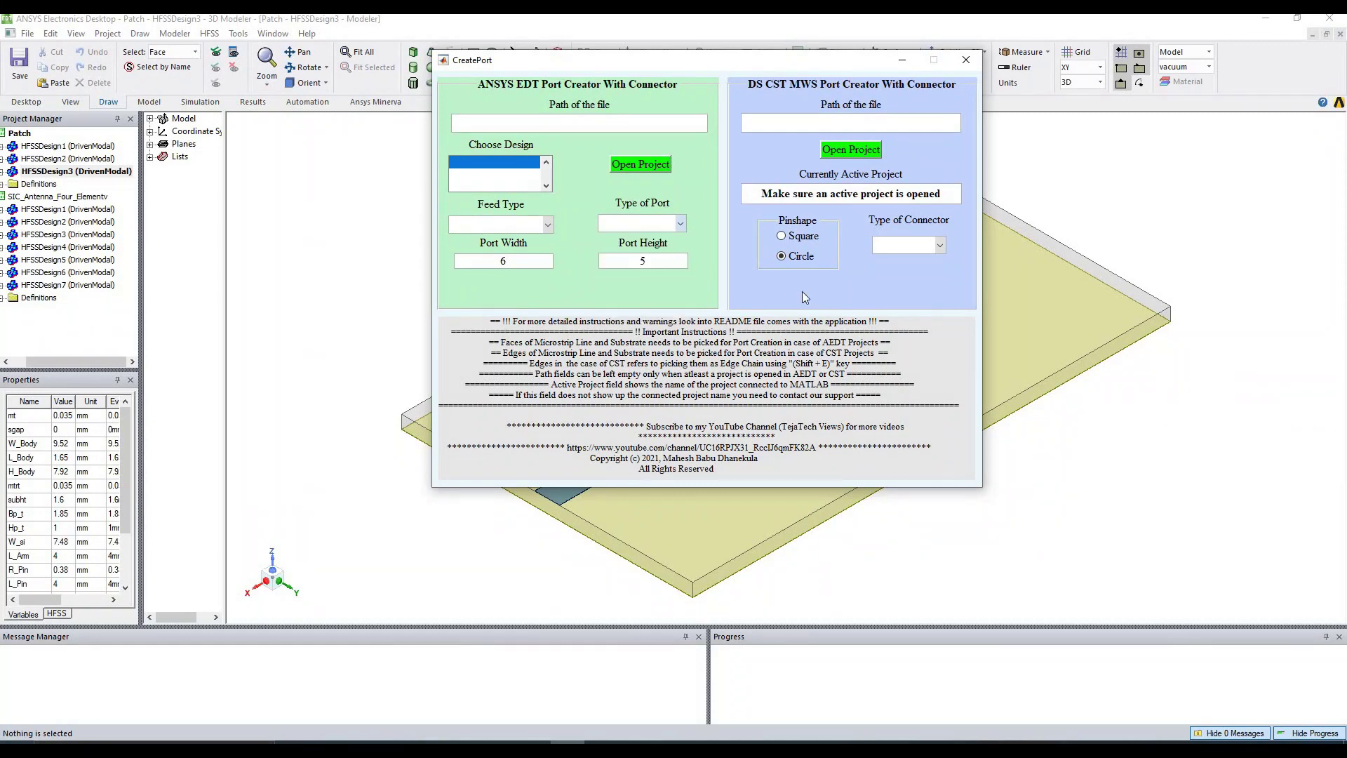
click(940, 246)
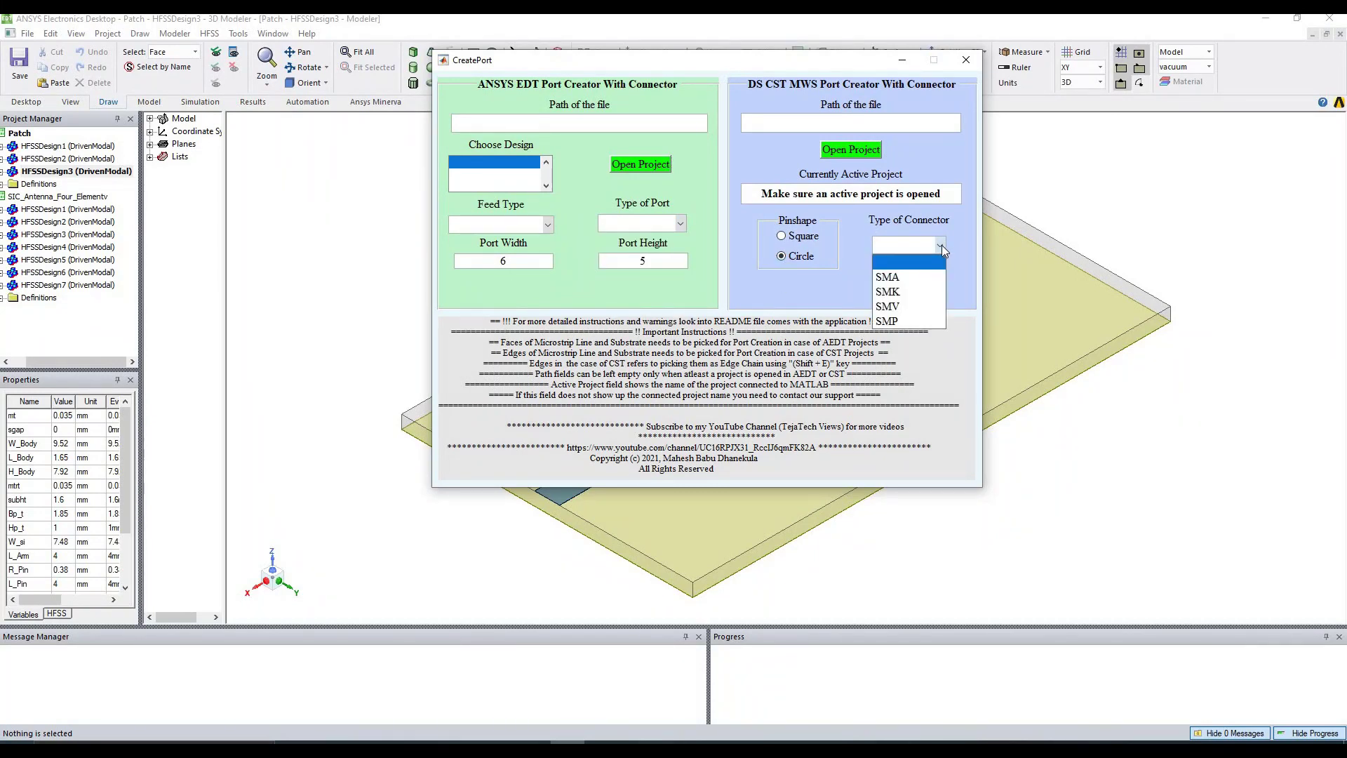
click(788, 302)
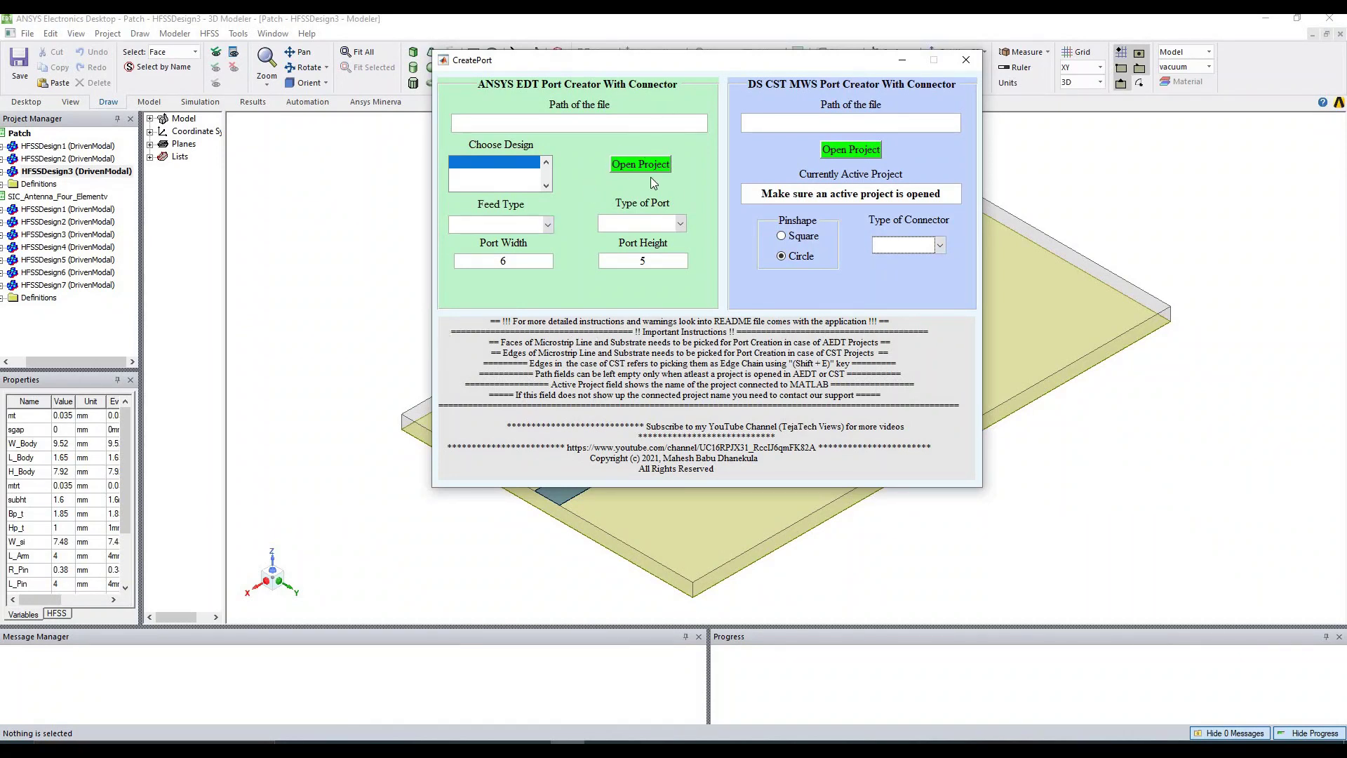
Step: Load the open Patch project into the ANSYS EDT port creator and choose HFSSDesign3 as the design
click(635, 164)
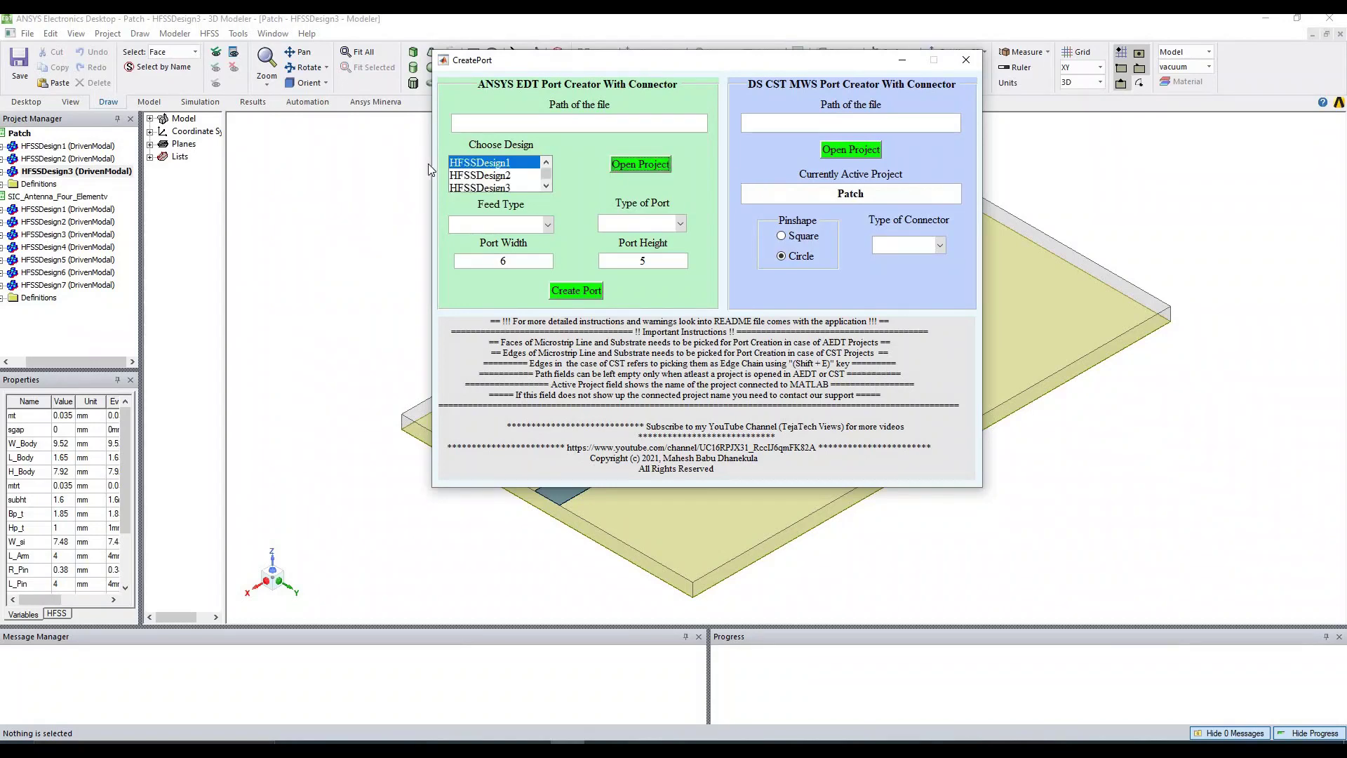
scroll(496, 183, down, 1)
click(496, 186)
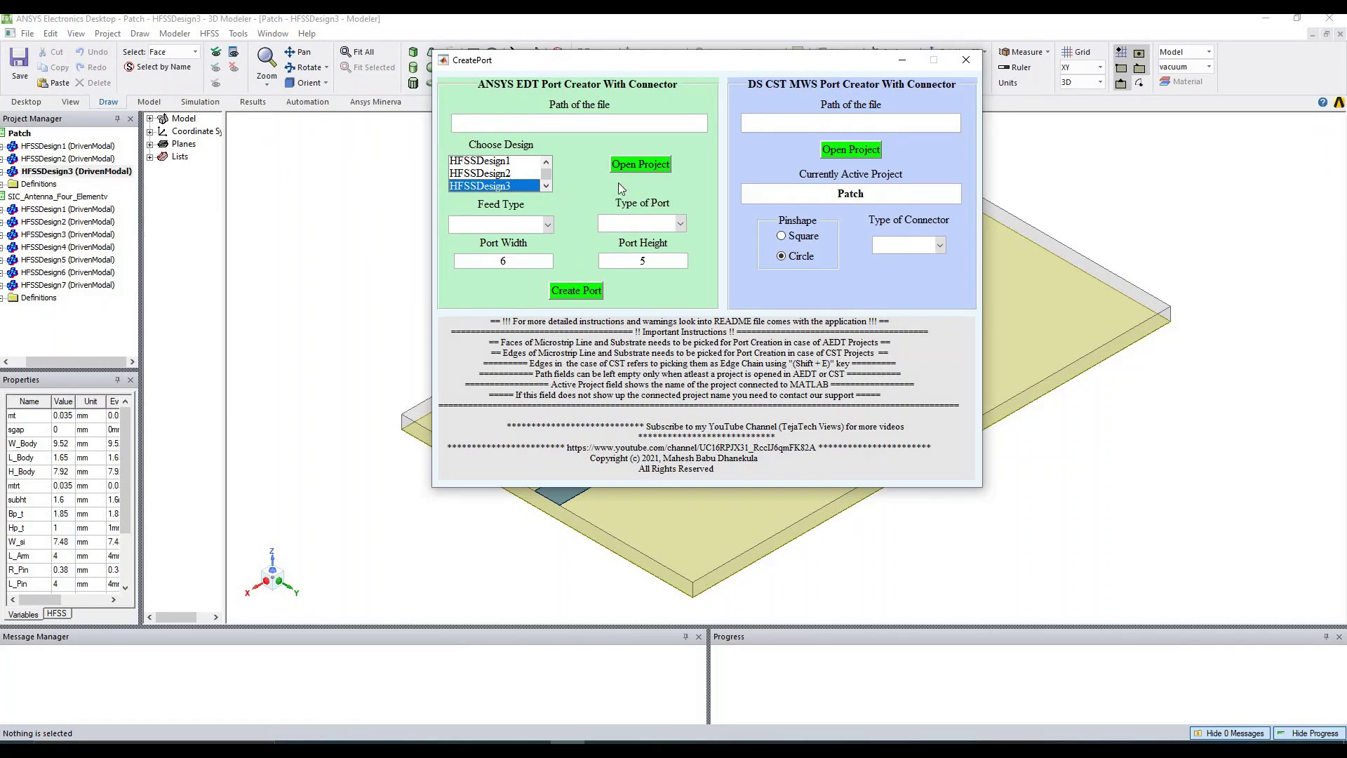
Step: Try to select the substrate's side face at the feed line together with the microstrip's thin end face
click(497, 598)
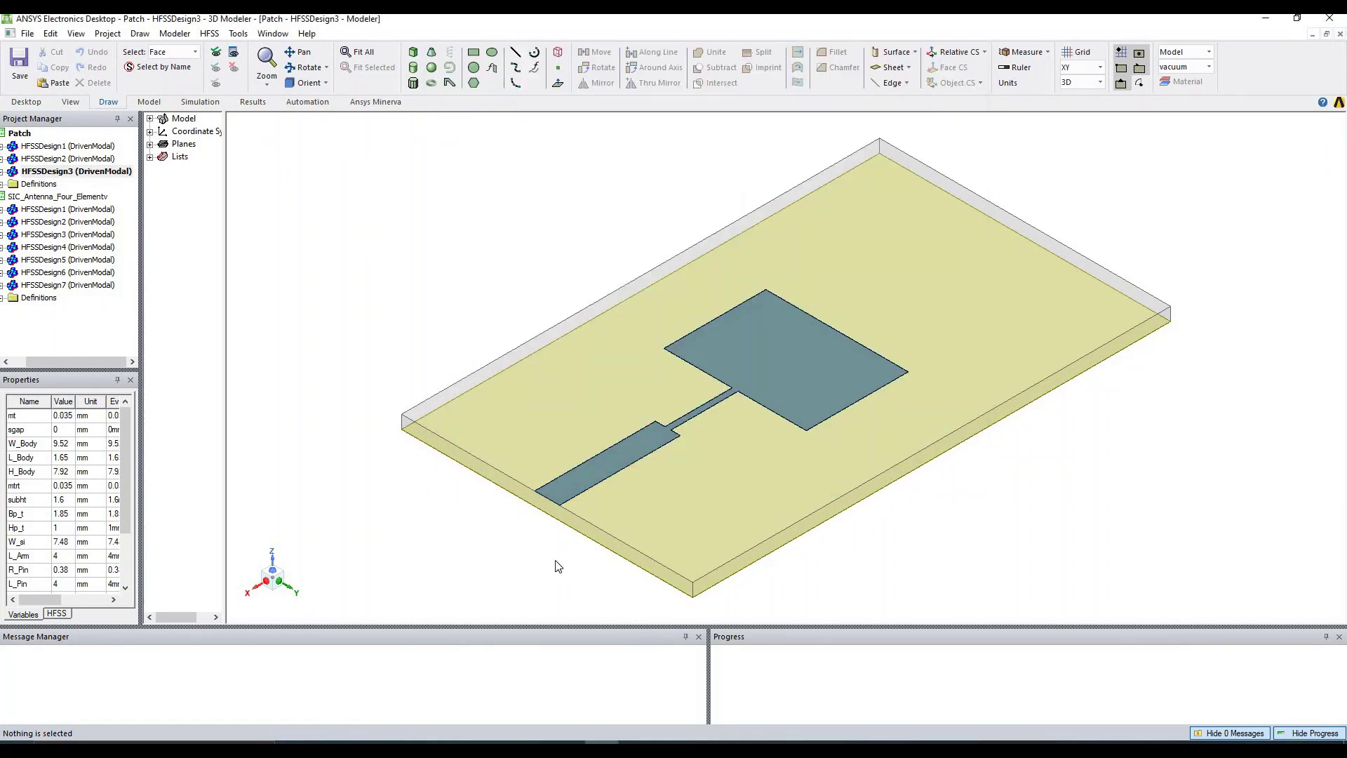
scroll(506, 530, up, 2)
scroll(506, 531, up, 3)
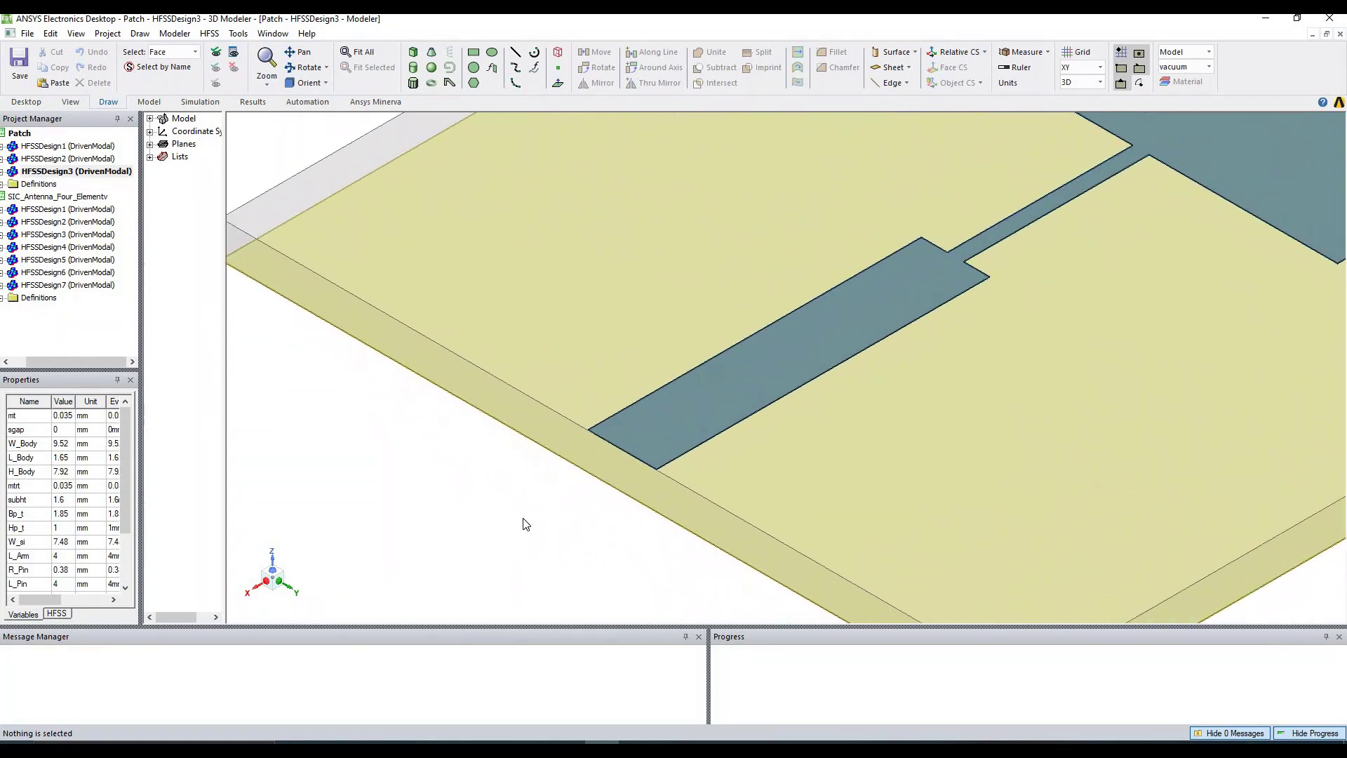
scroll(621, 500, up, 2)
scroll(661, 435, up, 2)
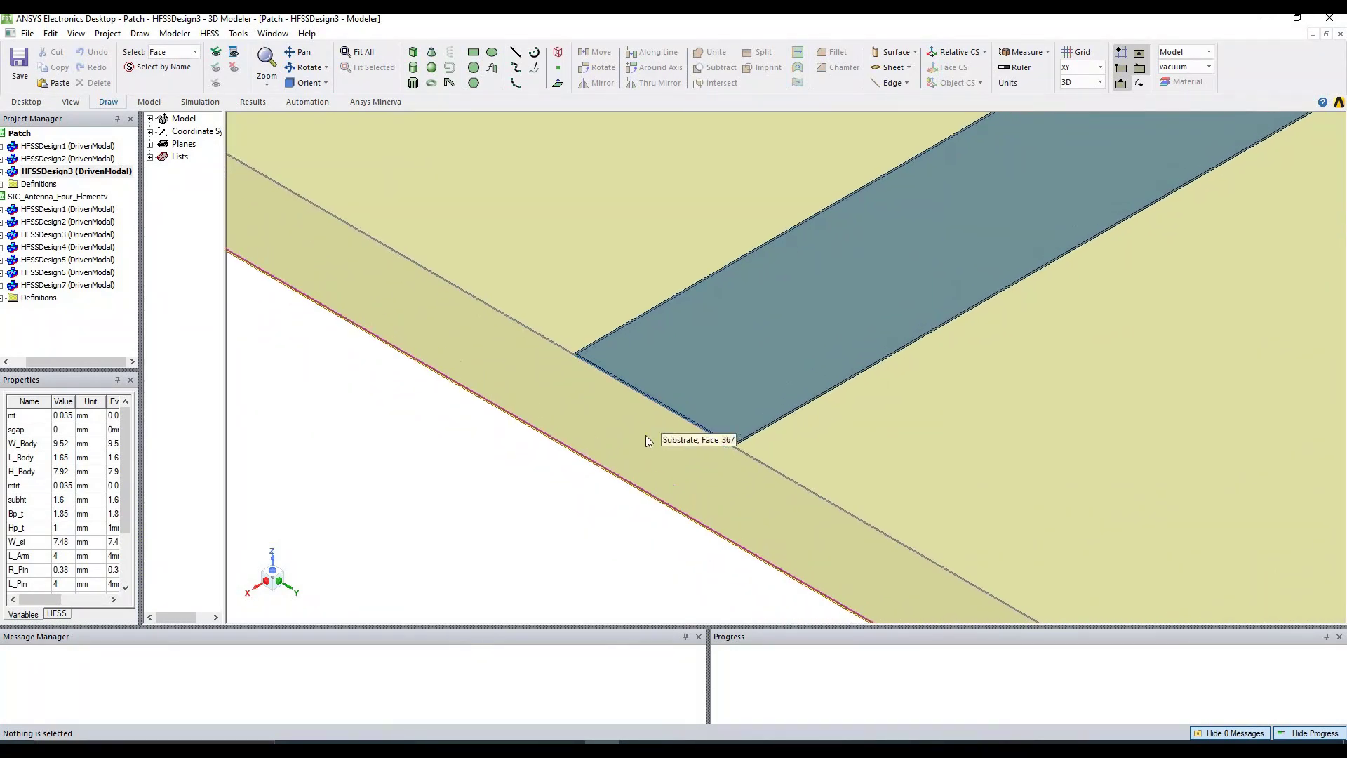
click(646, 440)
scroll(646, 441, up, 3)
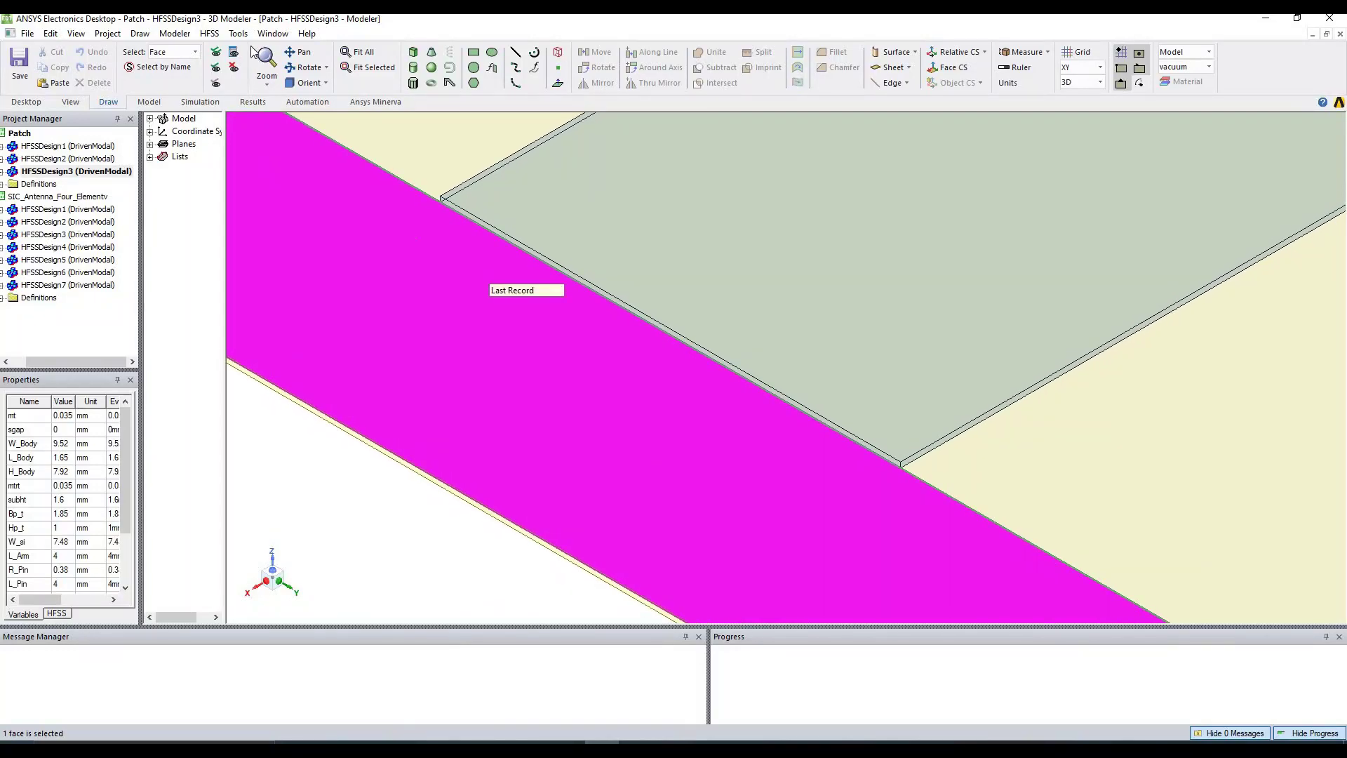
click(495, 234)
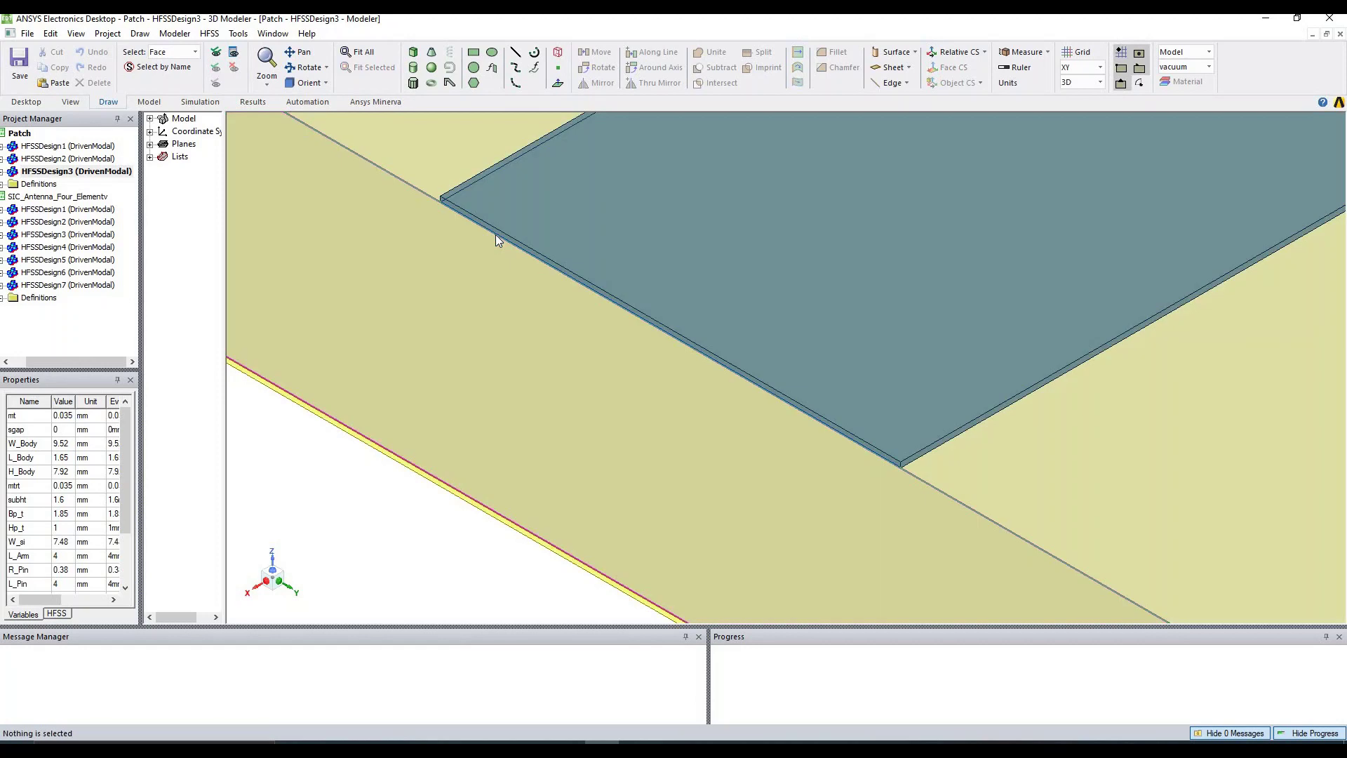
click(474, 390)
scroll(602, 269, up, 2)
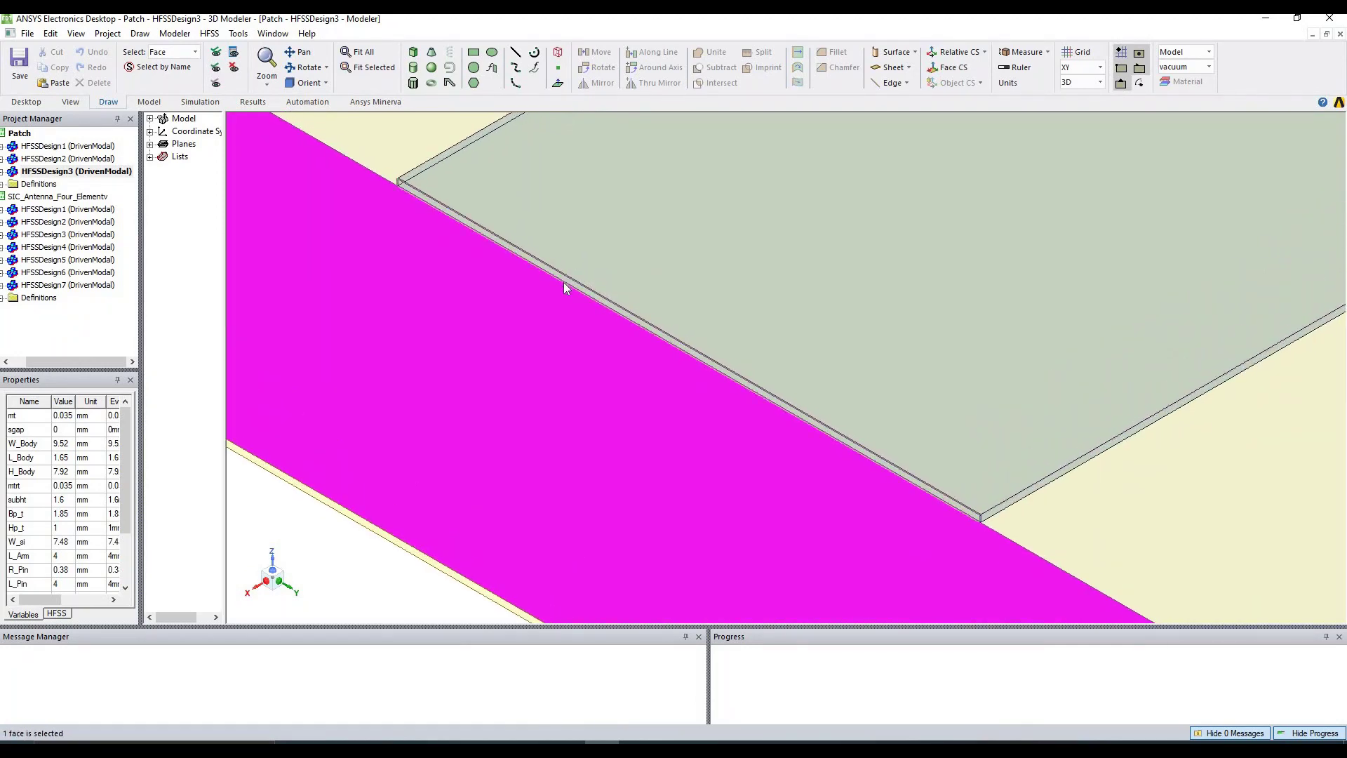
click(563, 284)
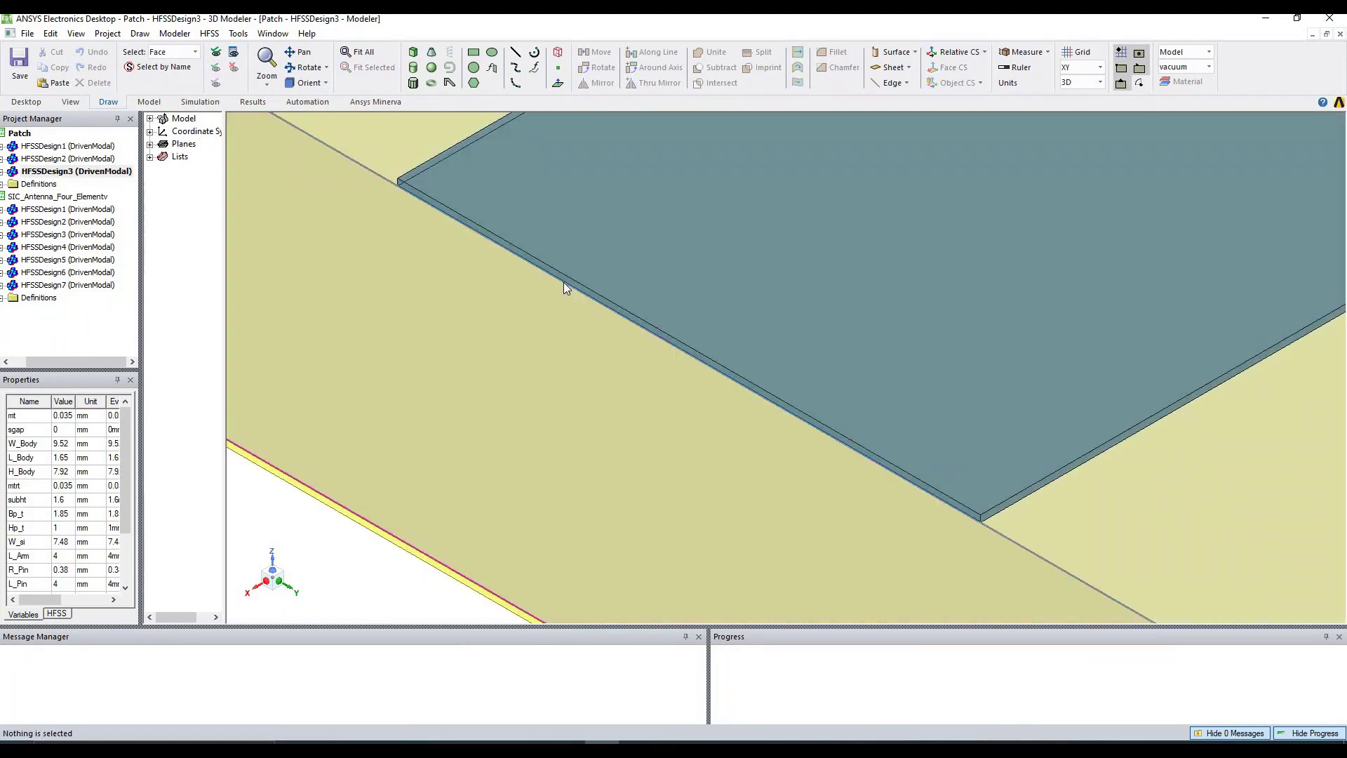
Step: Select both the substrate's feed-side face and the microstrip line's end face
click(589, 332)
scroll(590, 331, up, 1)
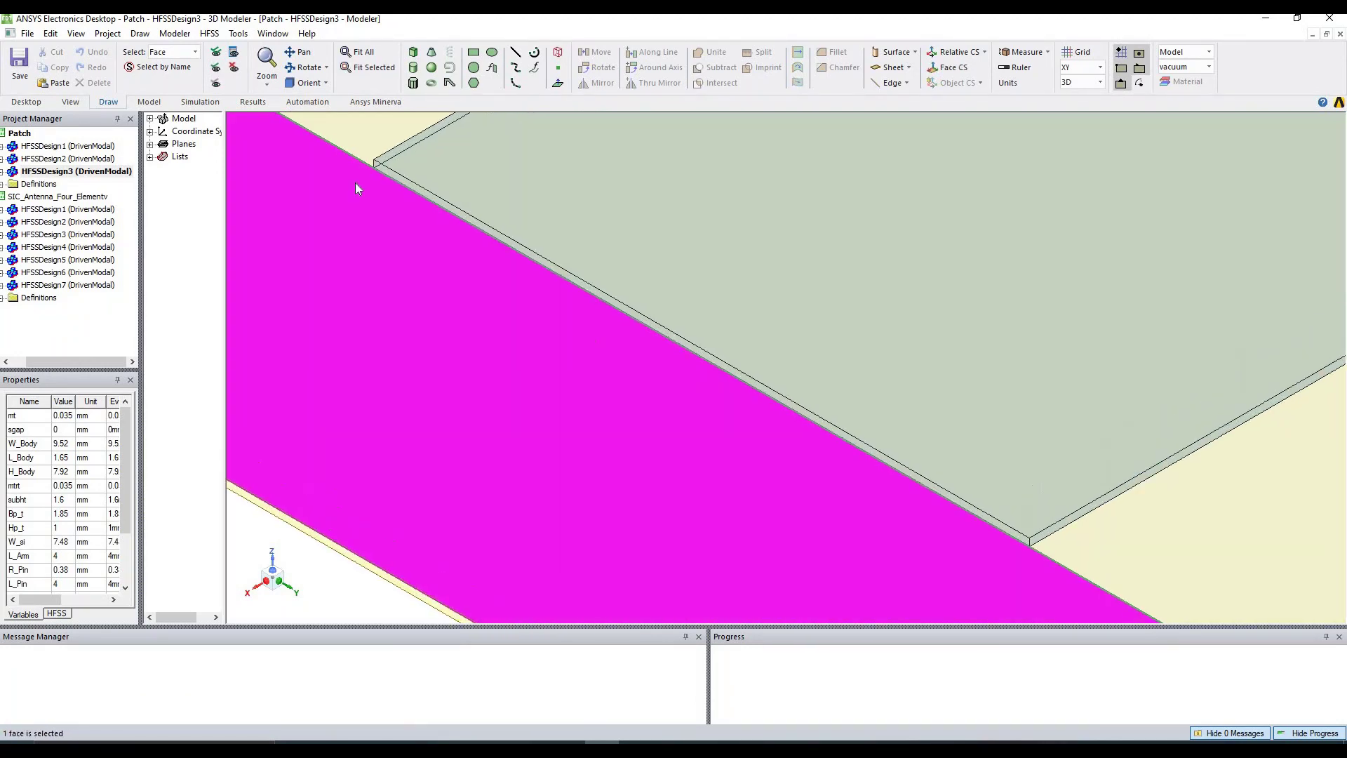
ctrl+click(425, 194)
scroll(475, 301, down, 4)
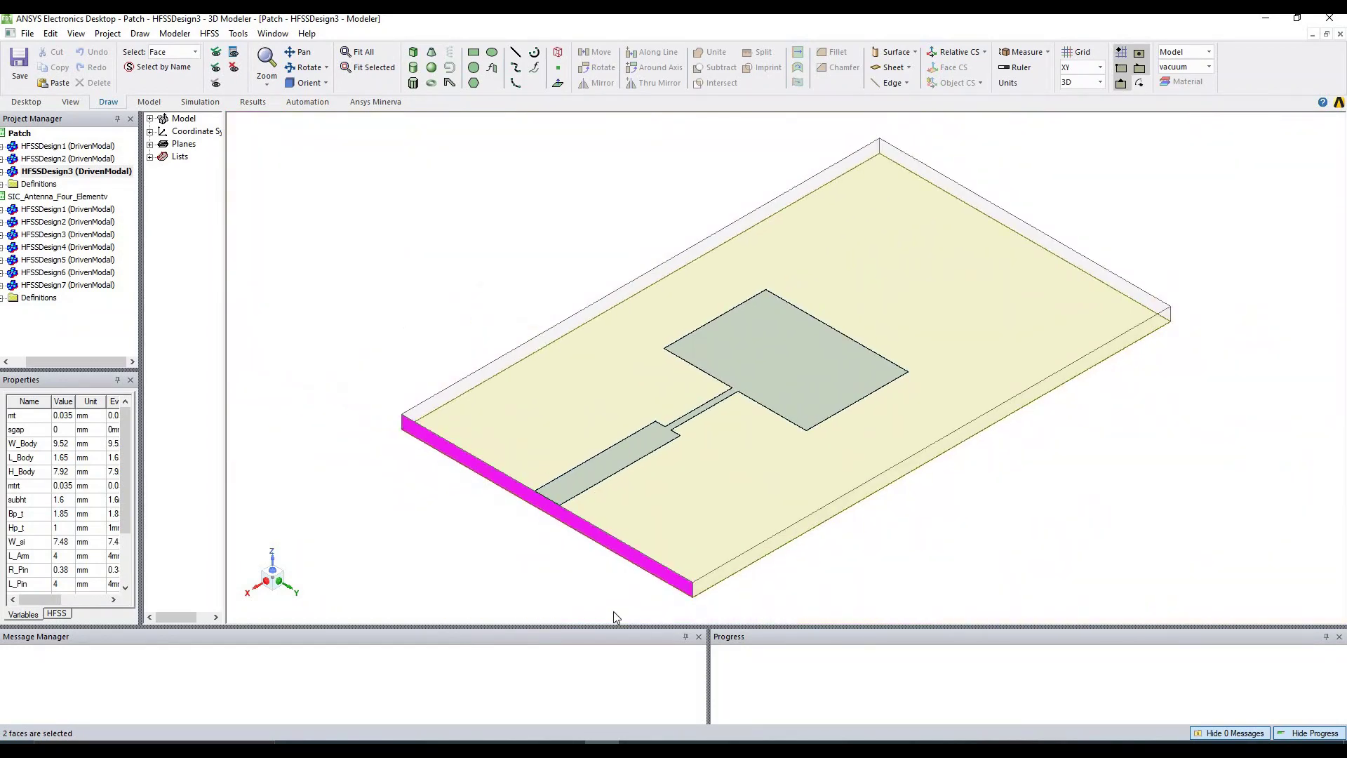
Step: Switch to the CreatePort app, set the port type to SMP Connector, and create the port on the selected faces
mouse_move(567, 750)
click(567, 694)
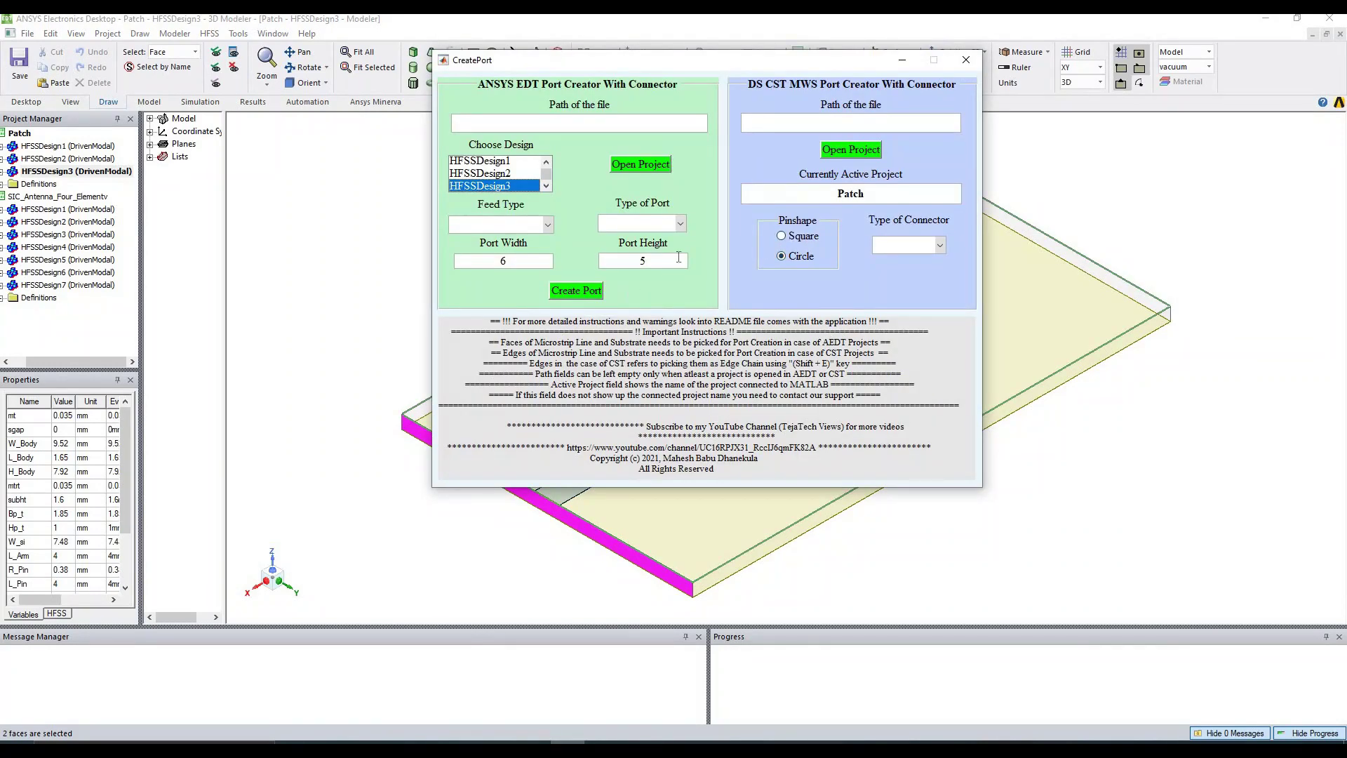
click(678, 224)
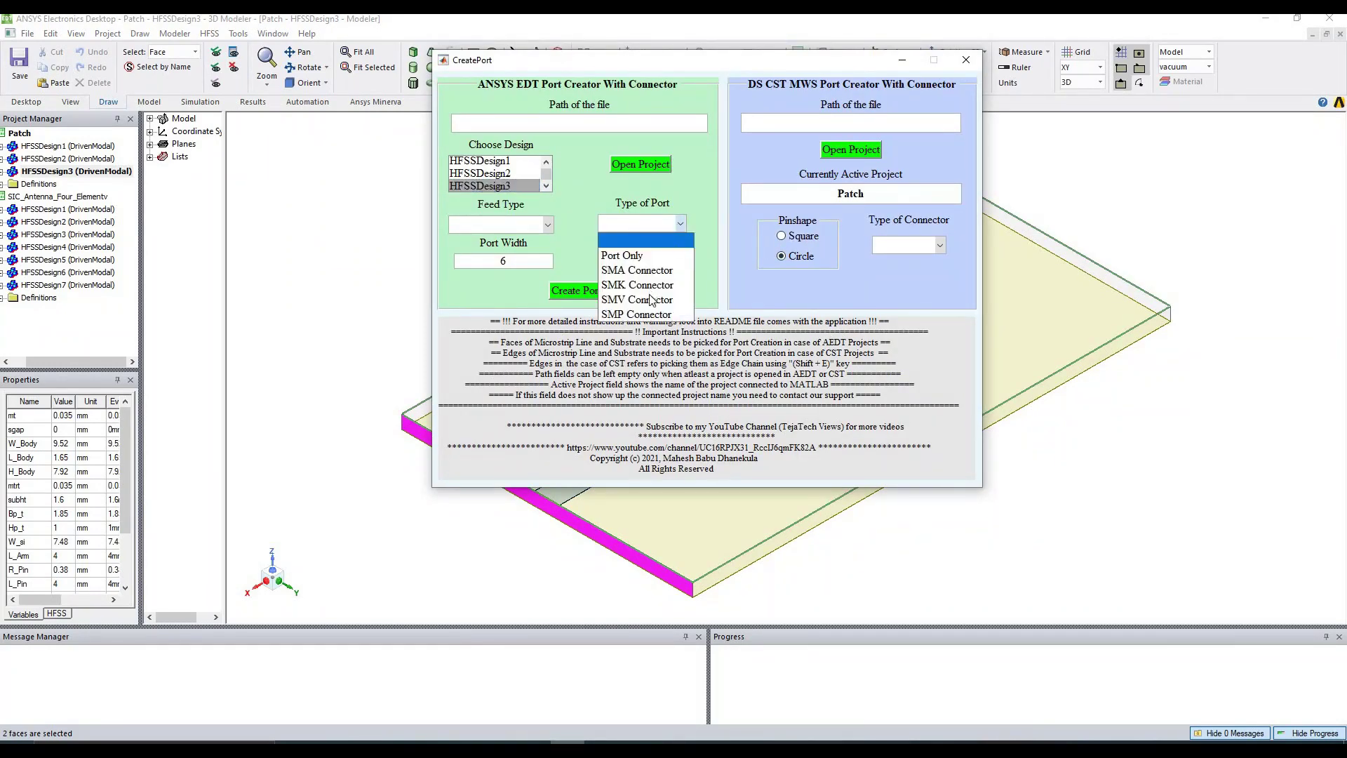
click(650, 315)
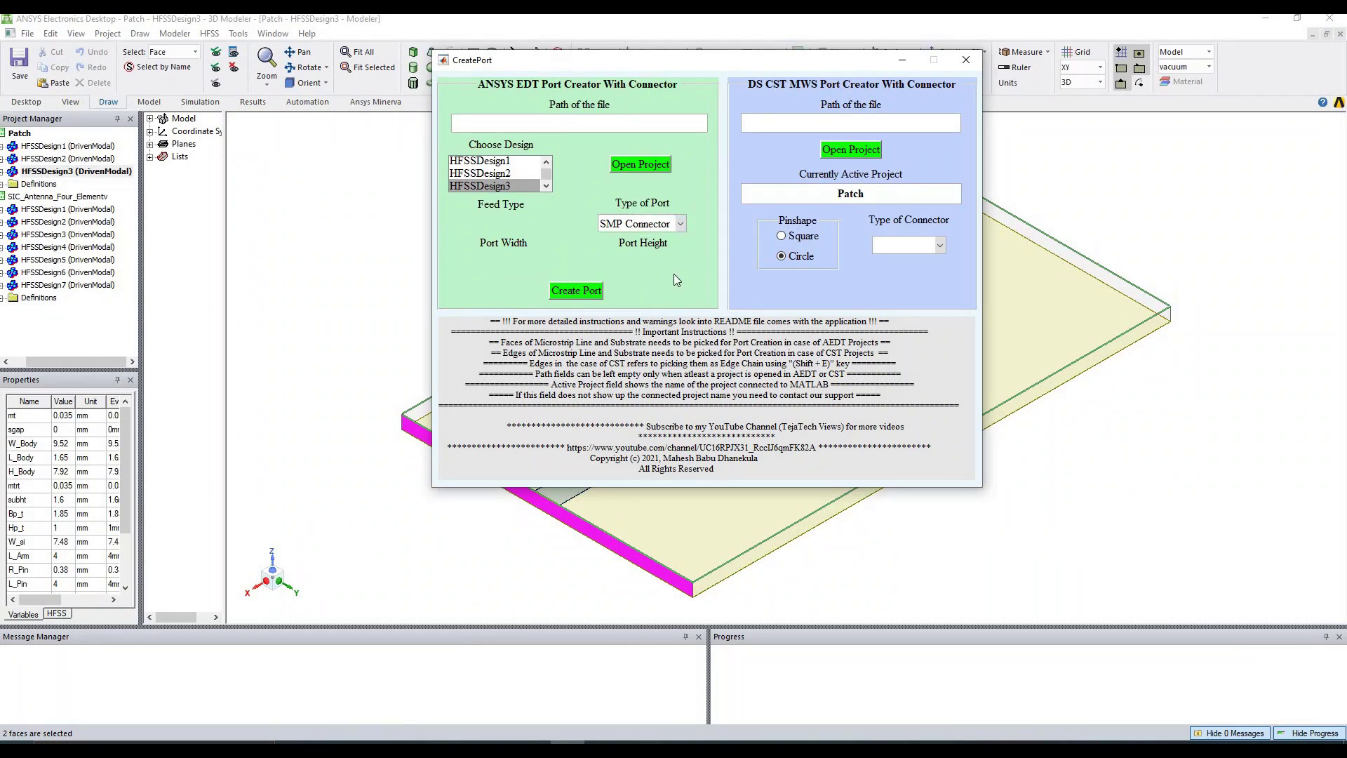
click(590, 293)
click(904, 61)
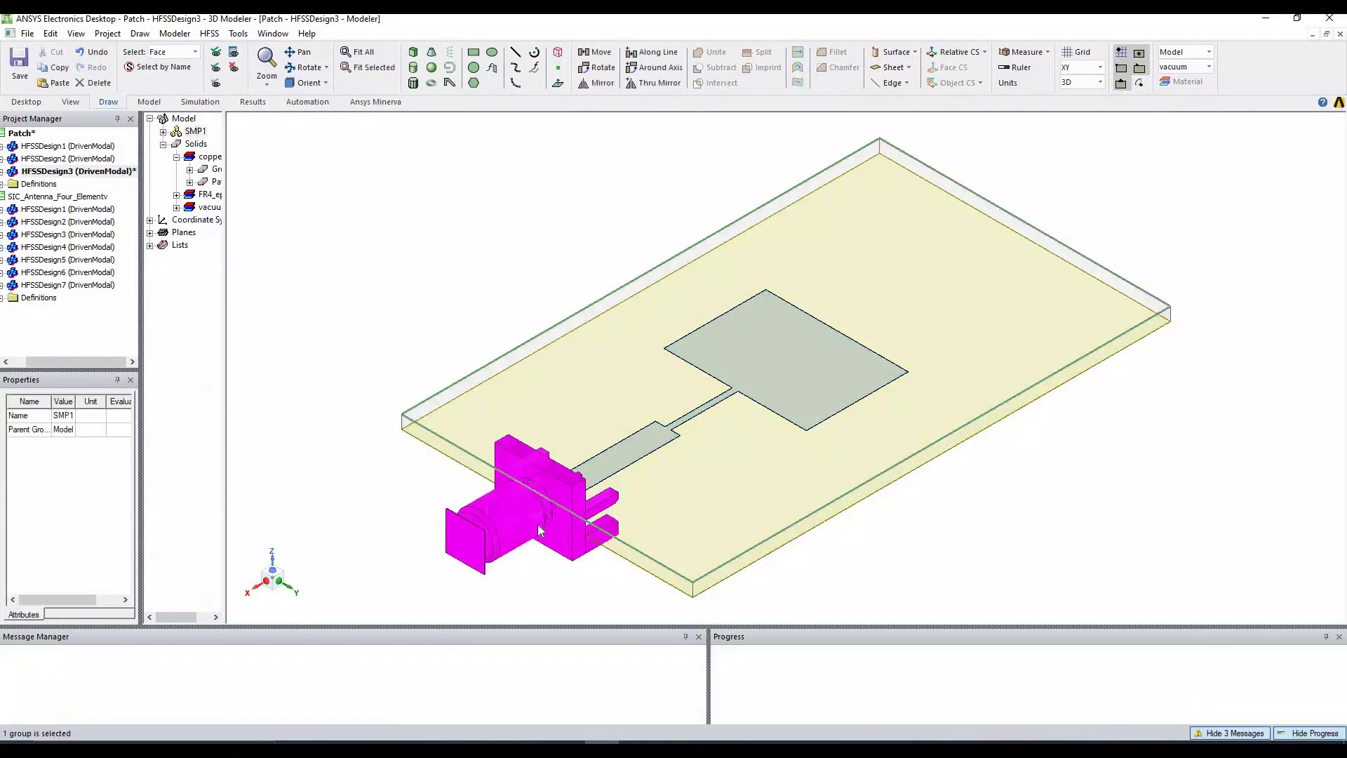
Step: Clear the selection and inspect the connector on the patch antenna from the top and in isometric view
click(403, 245)
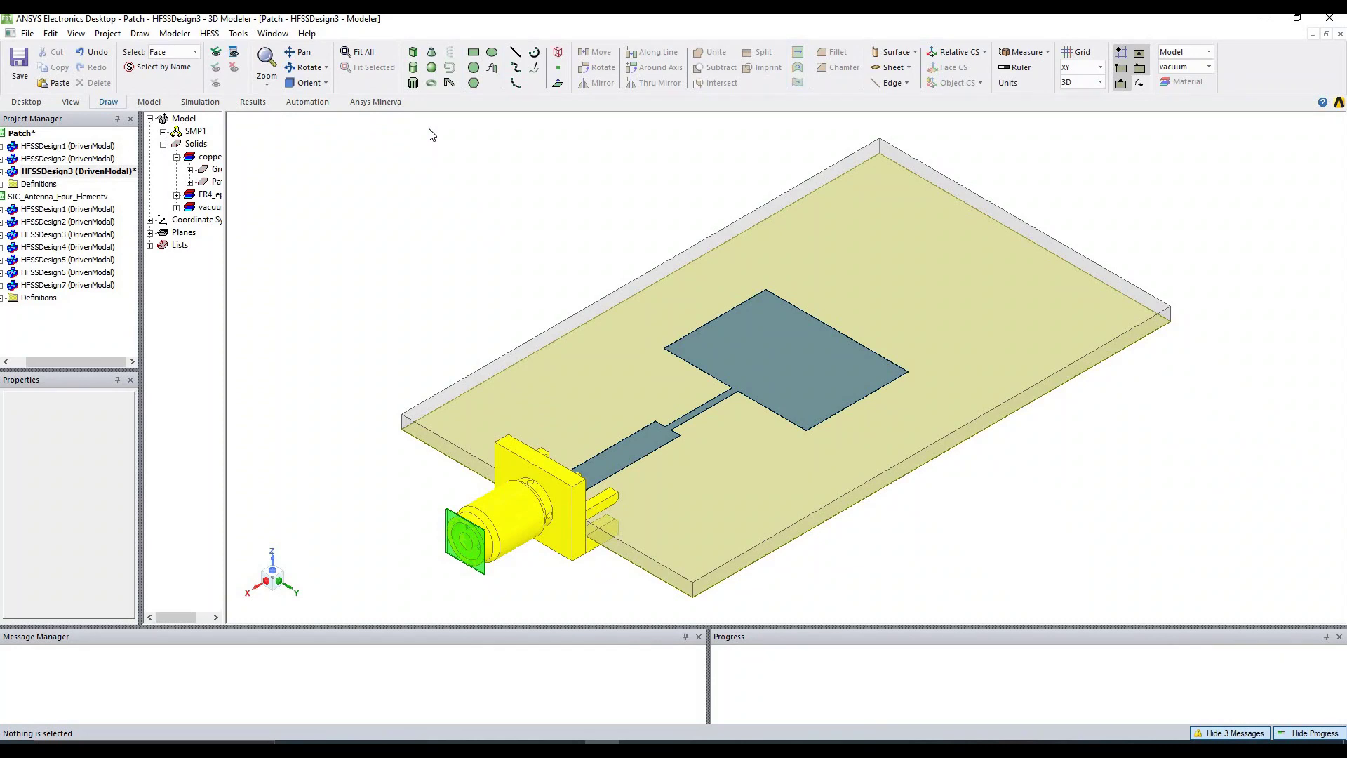
alt+double_click(645, 296)
key(ctrl+d)
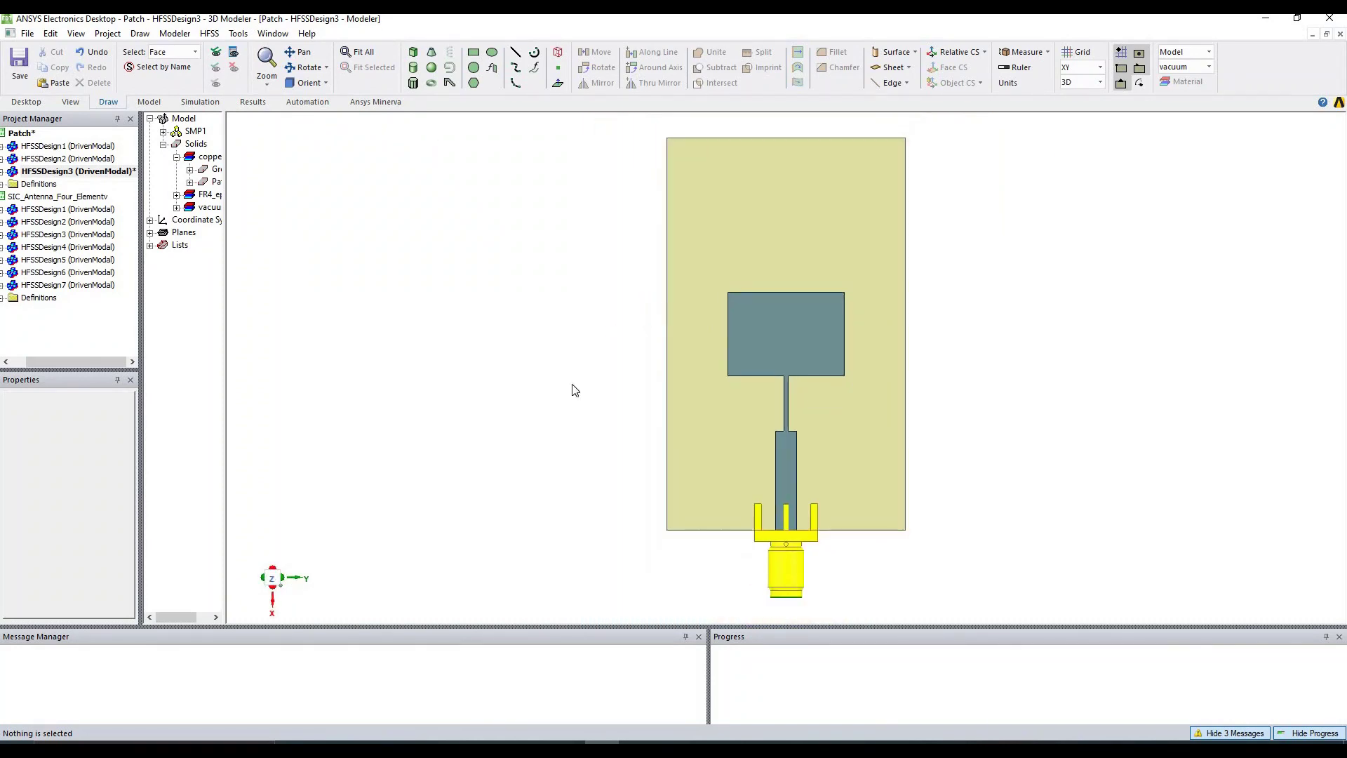
alt+double_click(746, 456)
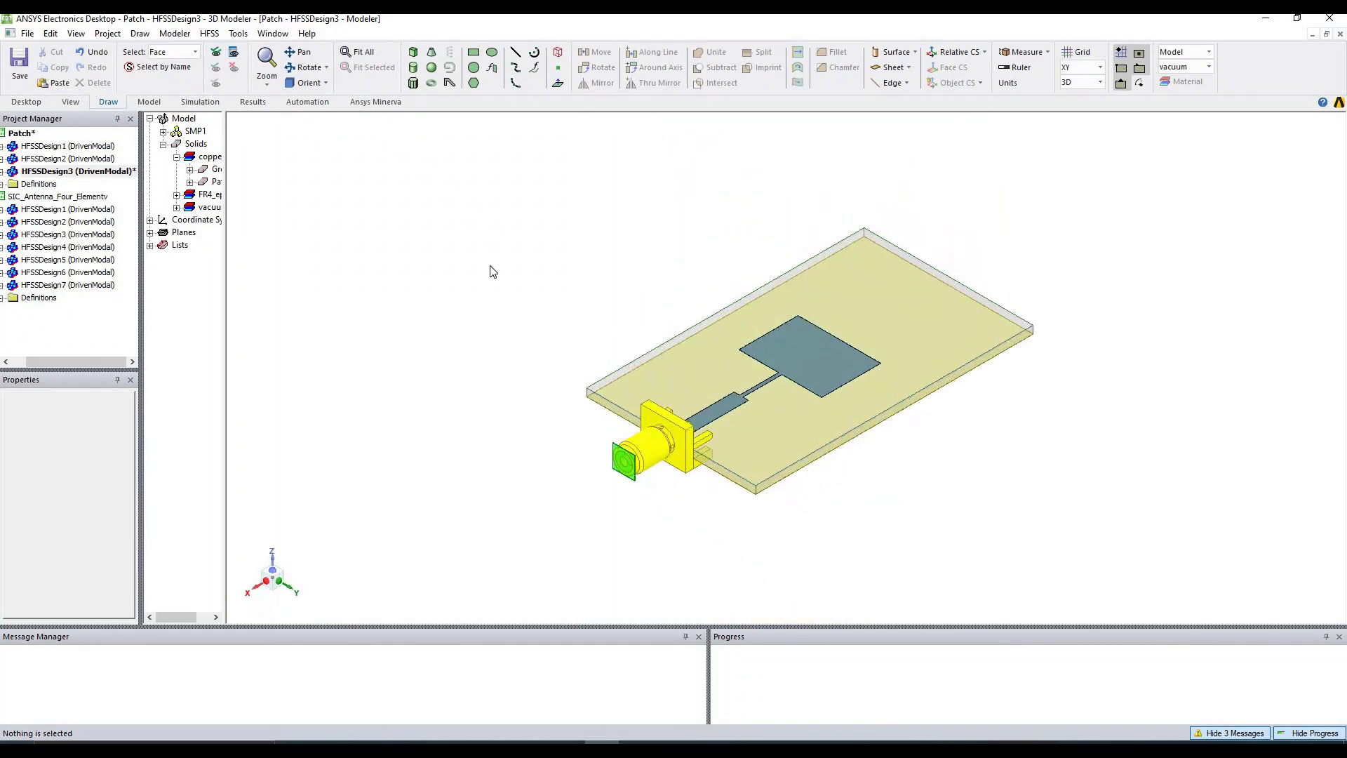
Step: Open HFSSDesign2 in the Patch project and display its S Parameter Plot 1 report
double_click(83, 160)
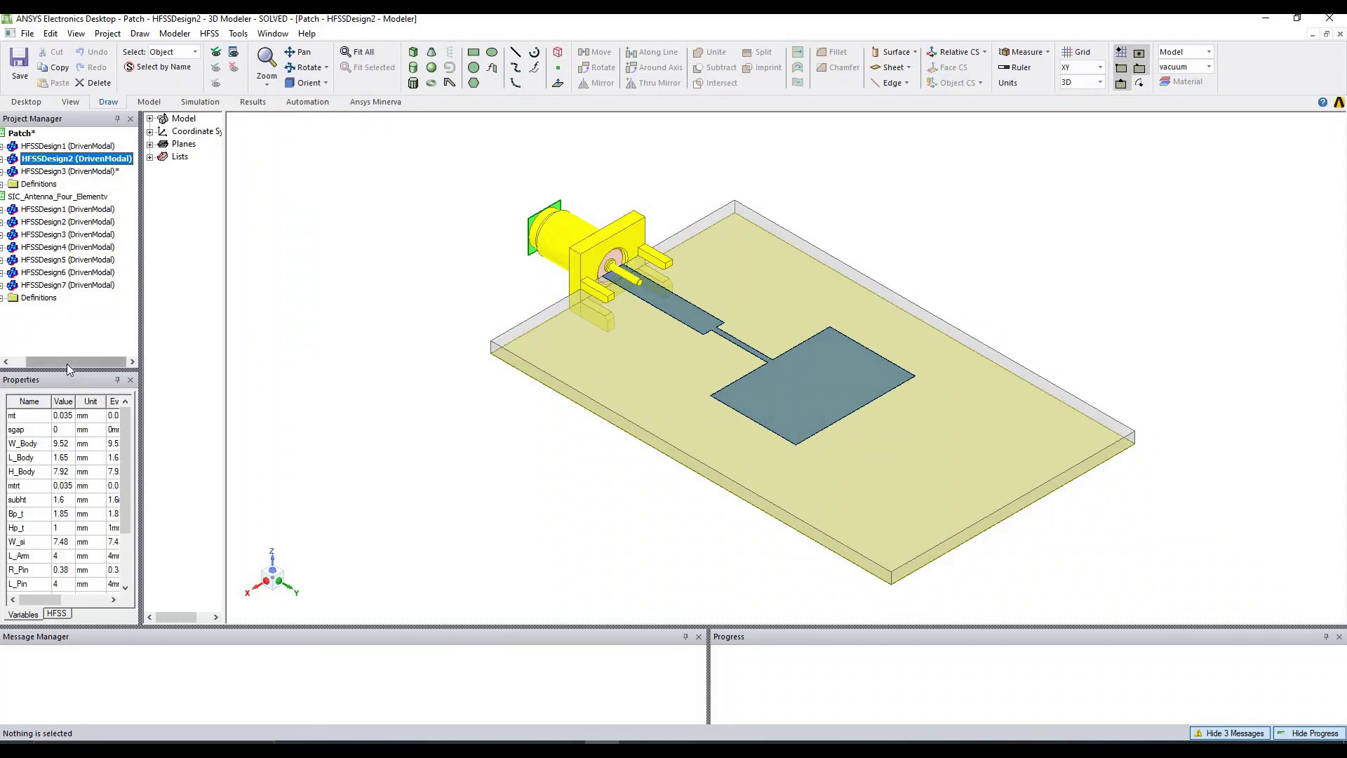
drag(70, 361, 40, 361)
click(20, 158)
click(32, 285)
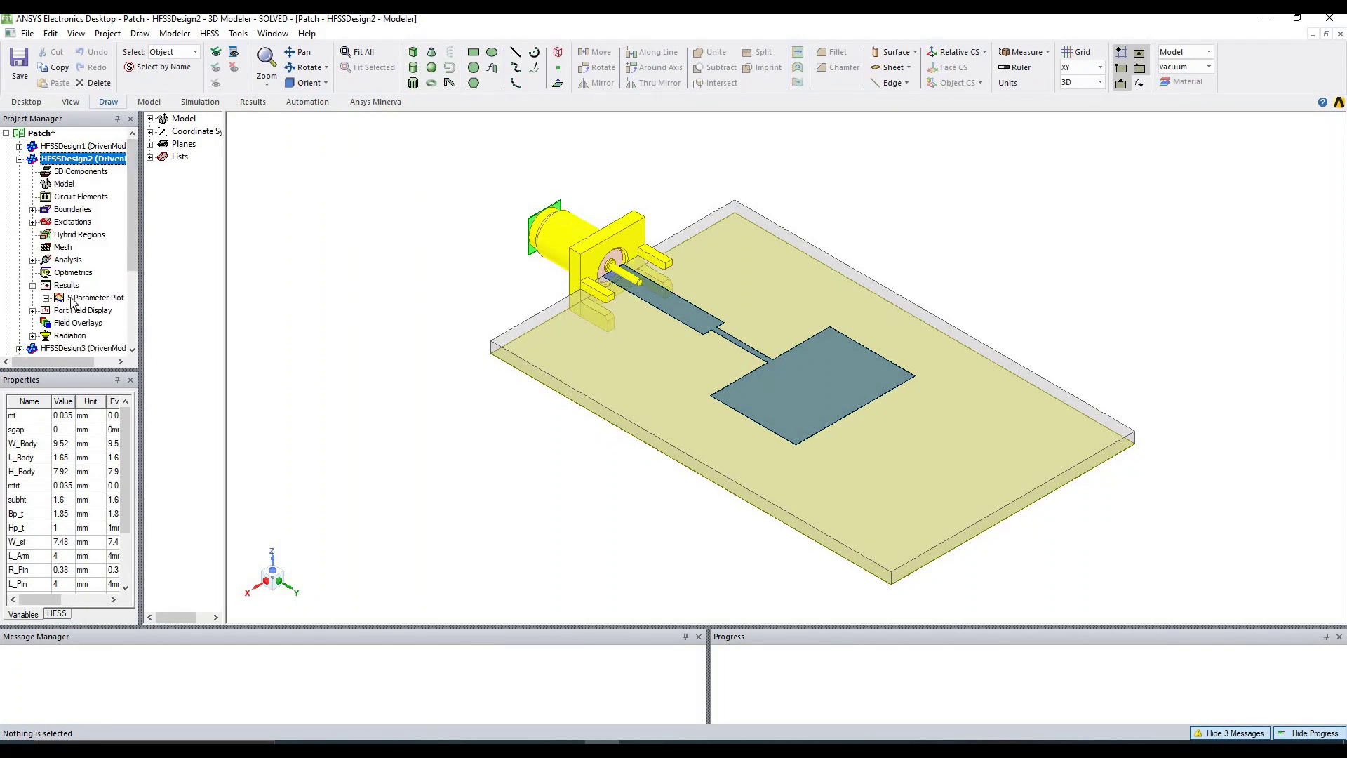
double_click(77, 298)
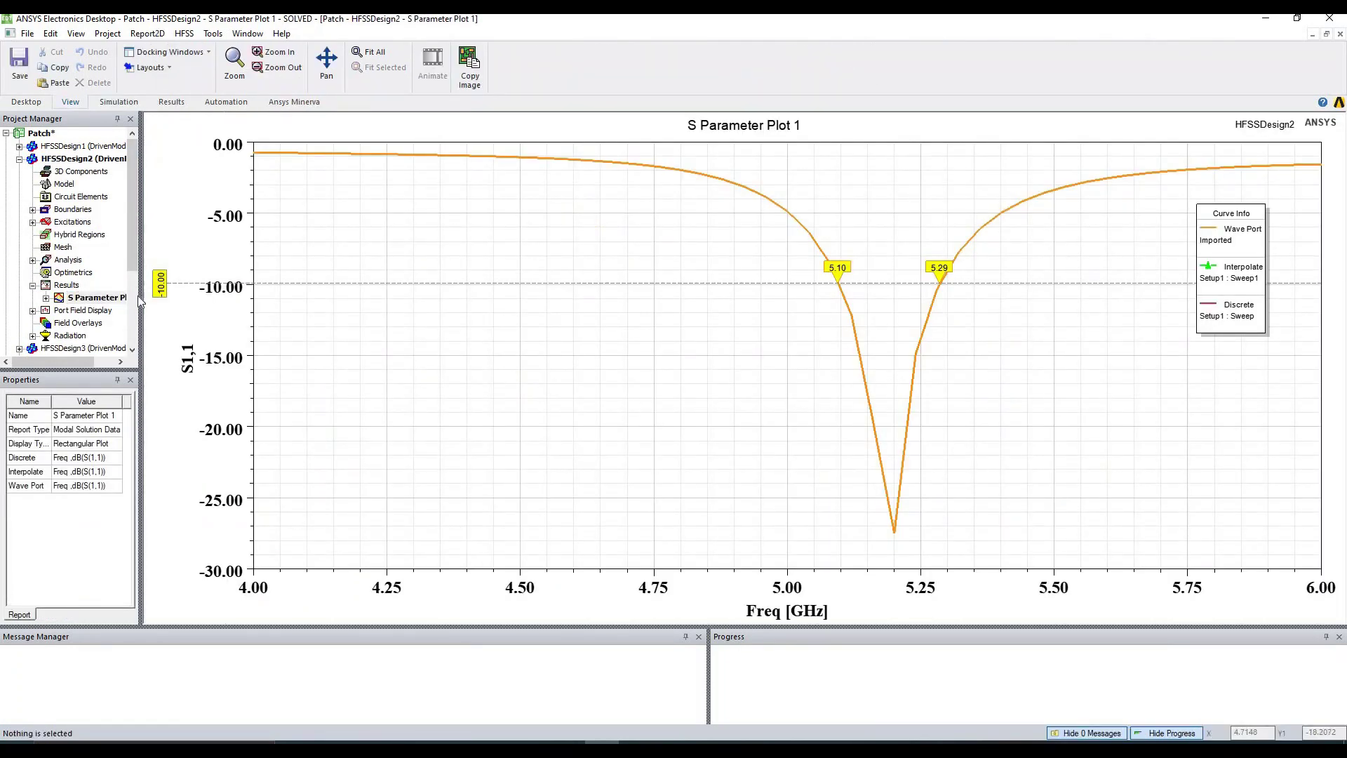
Step: Examine the Discrete trace's report settings and highlight the Wave Port curve in the S-parameter plot
click(45, 298)
click(97, 298)
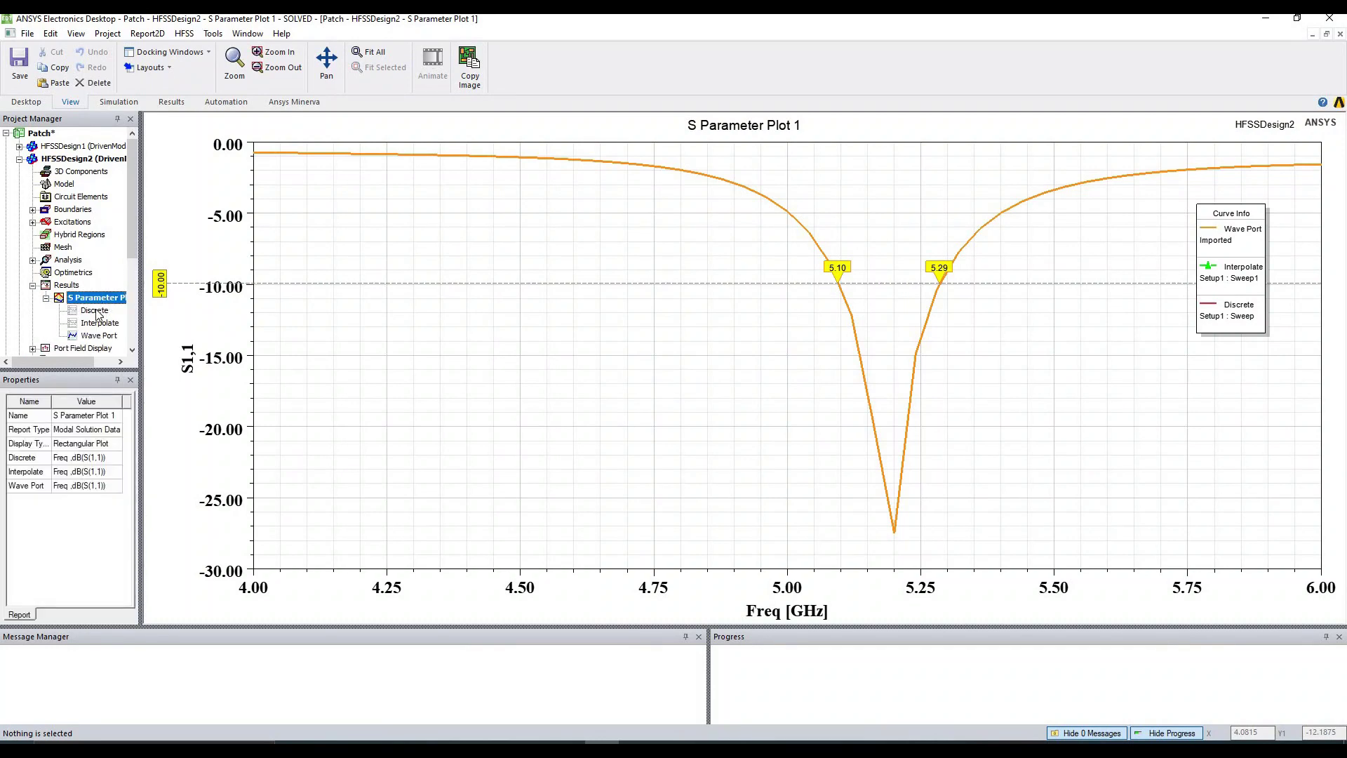
double_click(95, 311)
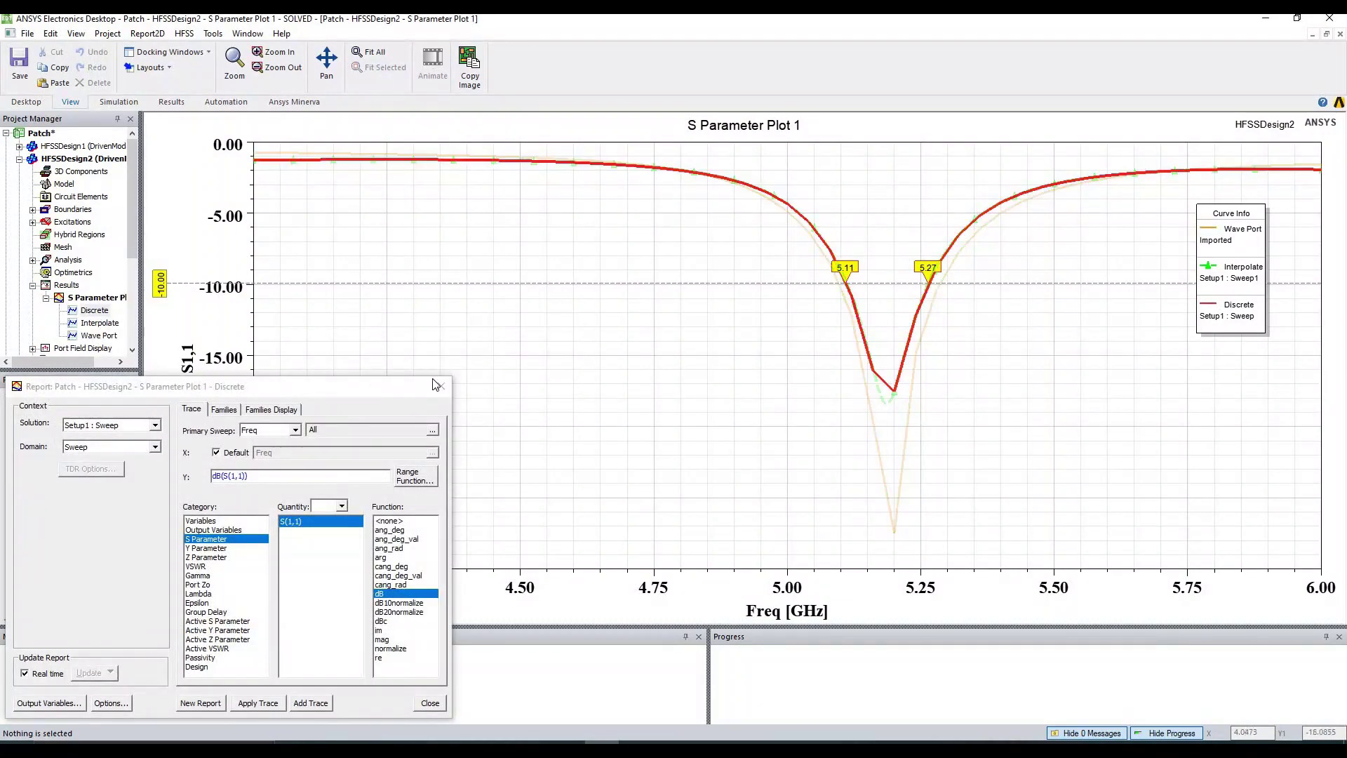
click(440, 386)
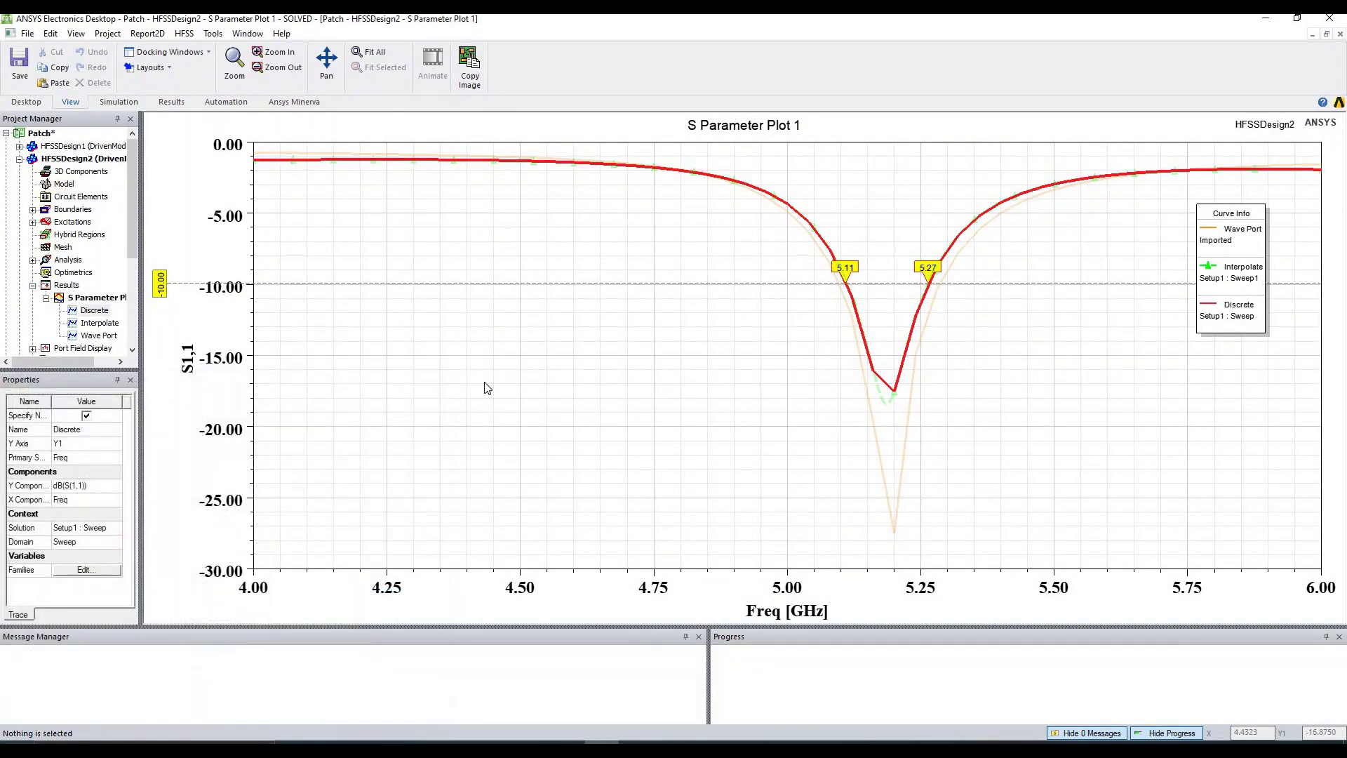
click(485, 383)
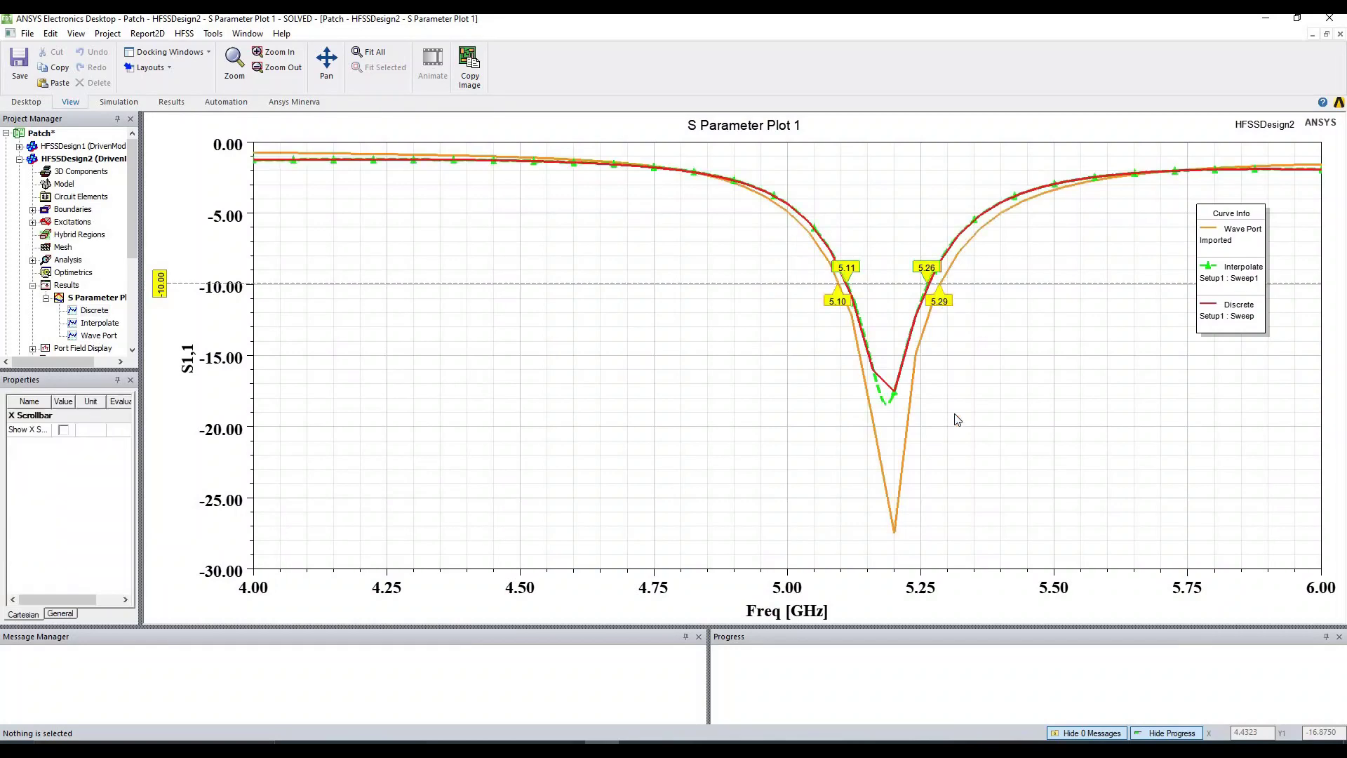
click(912, 407)
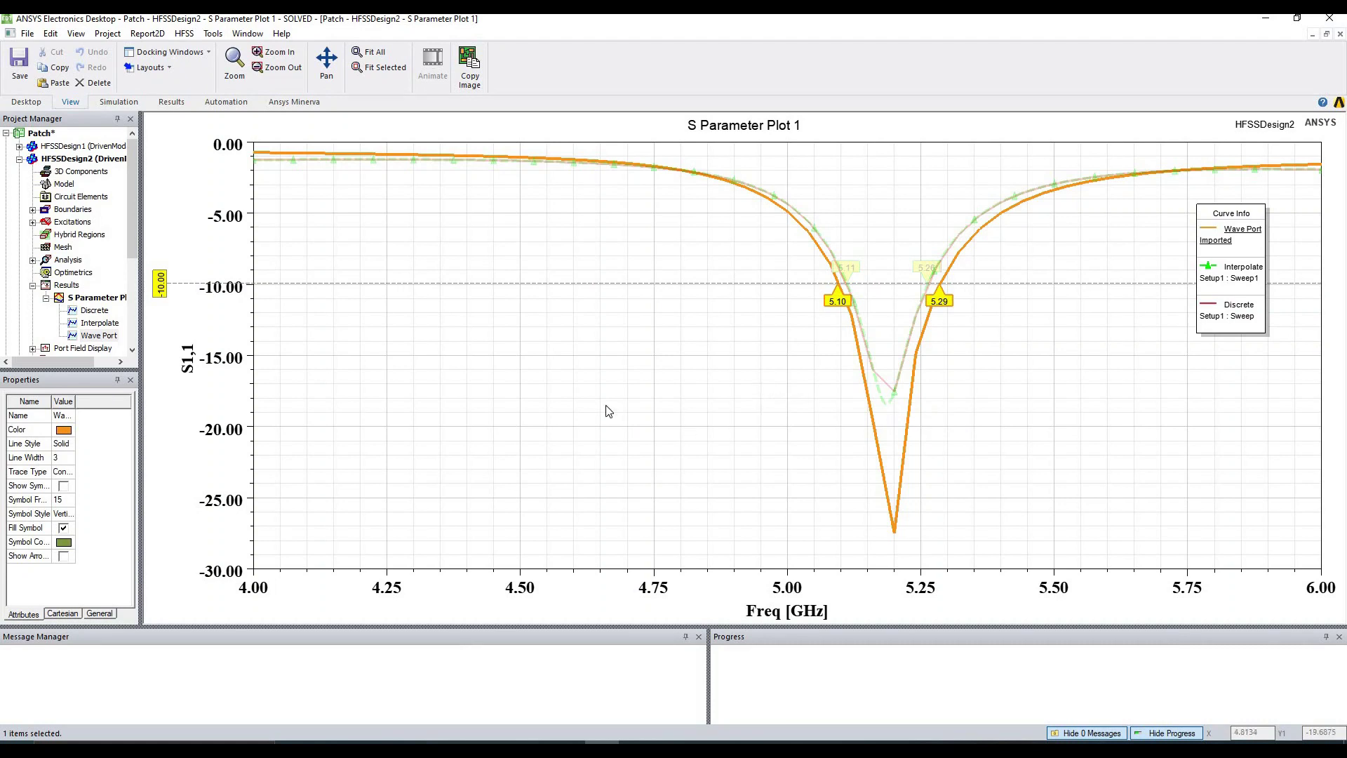
Step: Compare the HFSSDesign1 wave port model with HFSSDesign2's Discrete and Interpolate curves, finishing on the HFSSDesign2 model
click(68, 146)
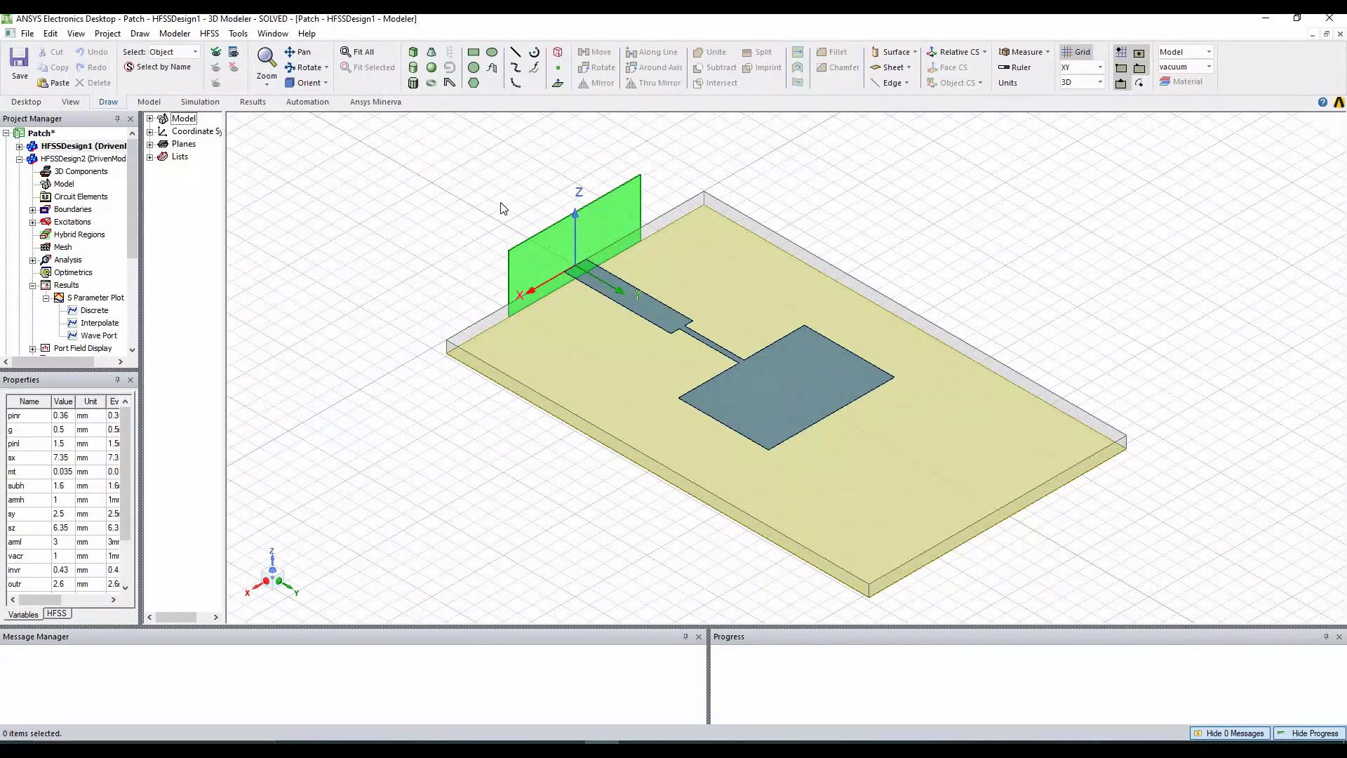
click(97, 297)
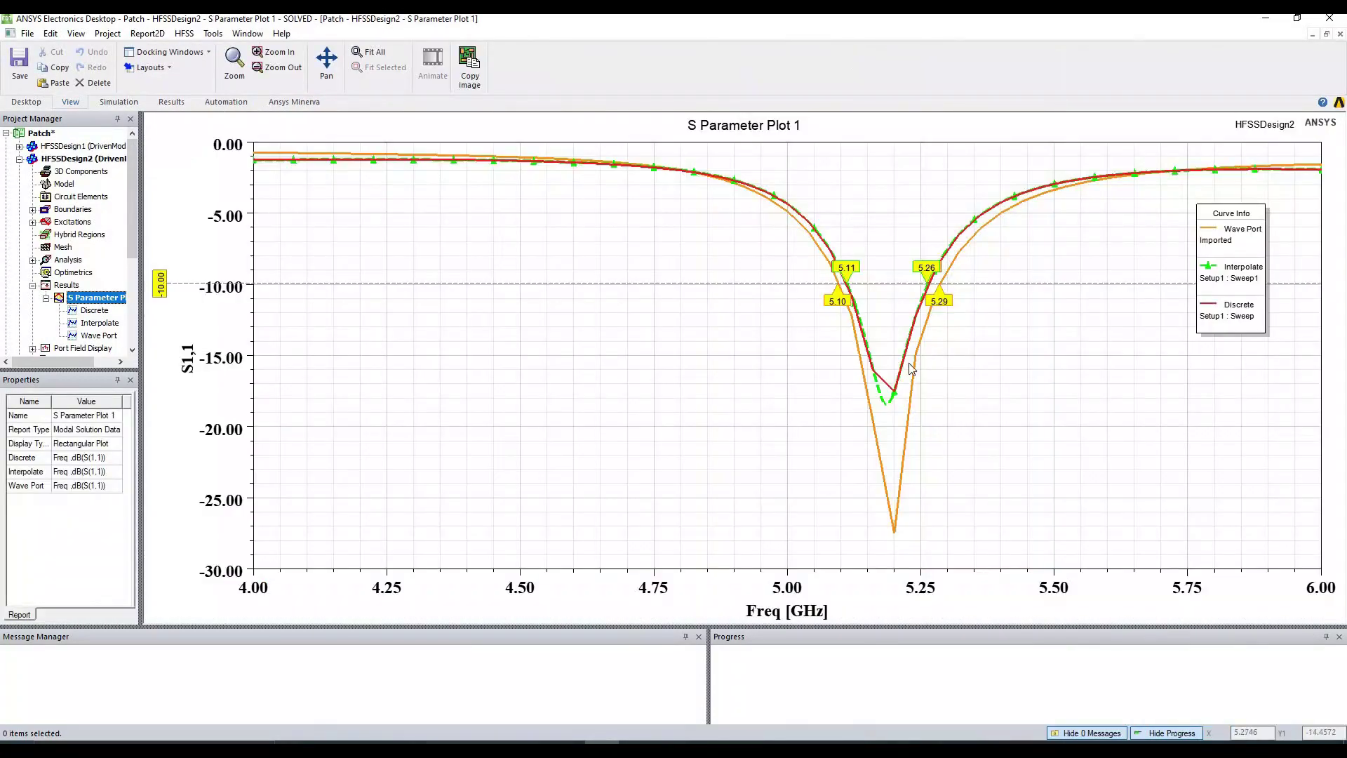
click(893, 388)
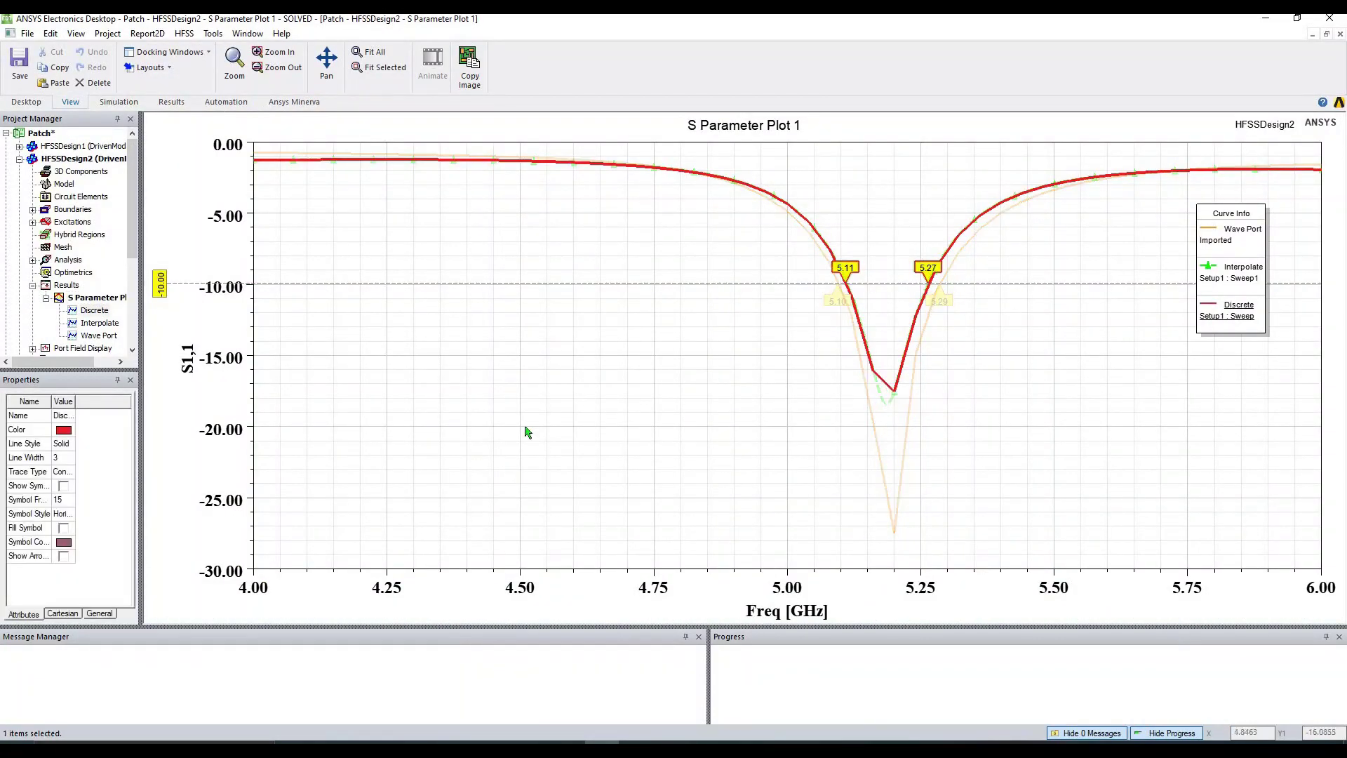
click(892, 406)
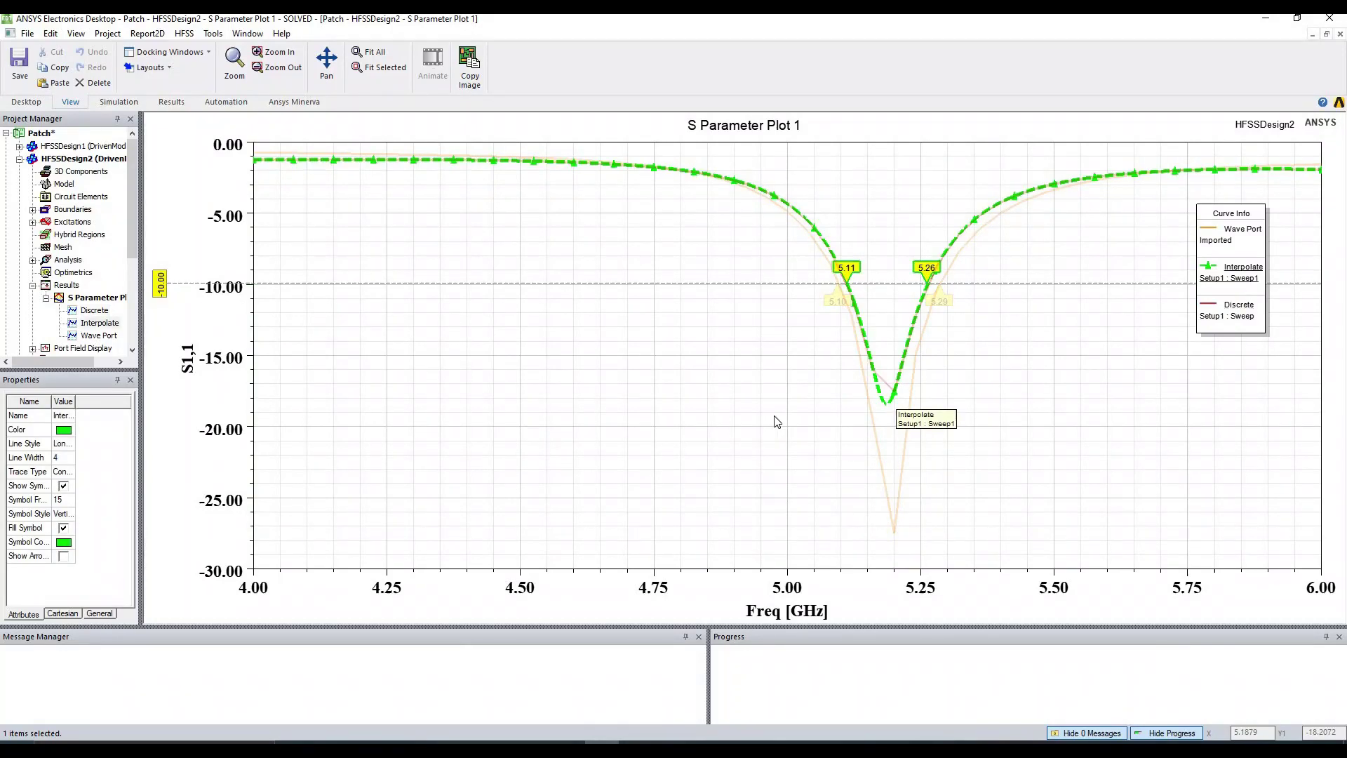
double_click(75, 161)
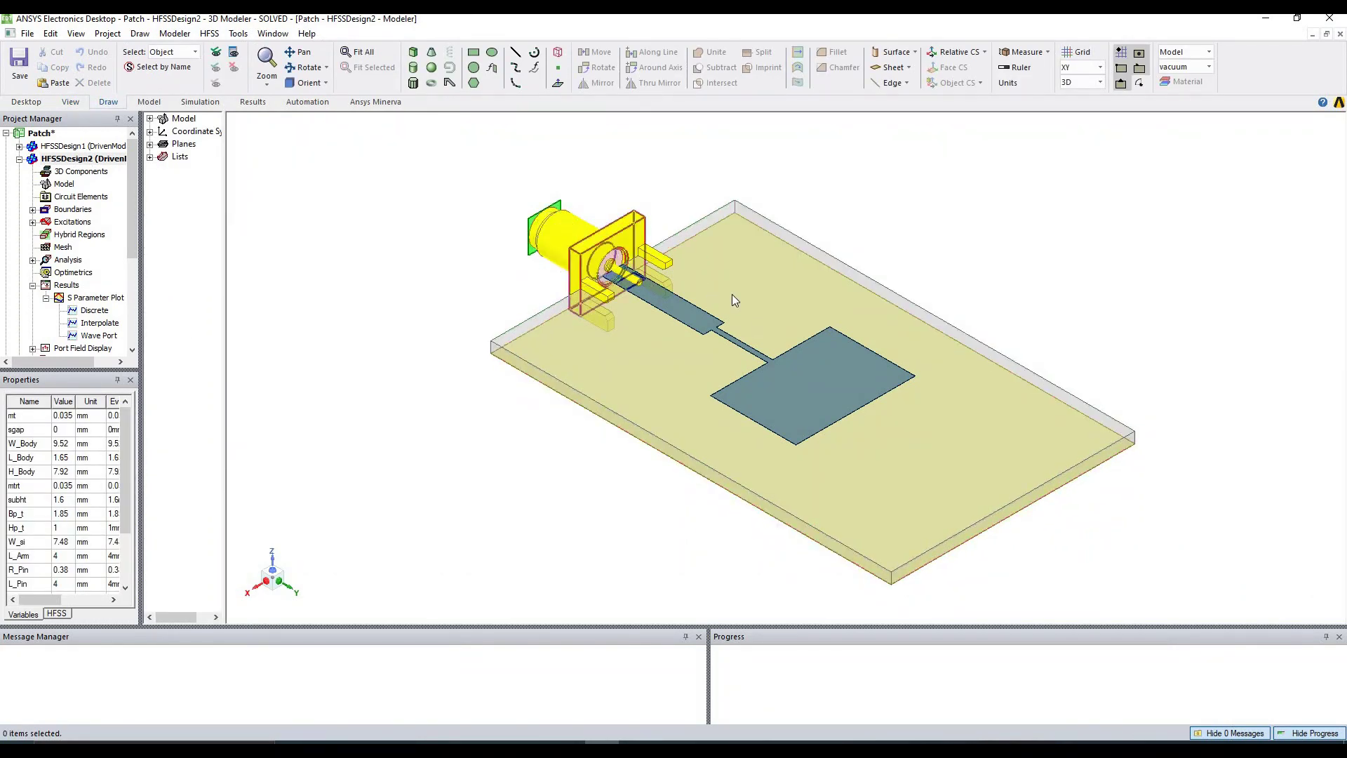
Step: Review HFSSDesign2's S Parameter Plot 1, return to its 3D model and save the Patch project
double_click(94, 298)
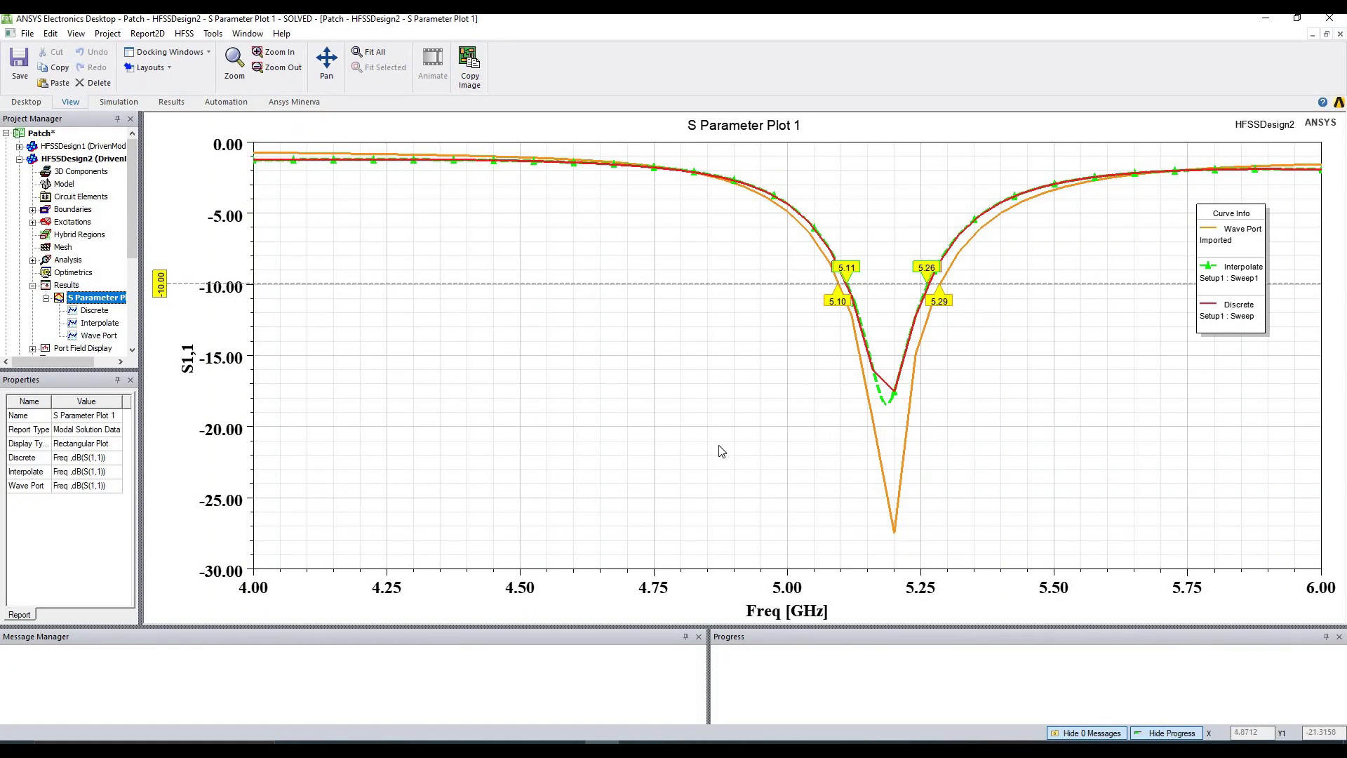
double_click(65, 160)
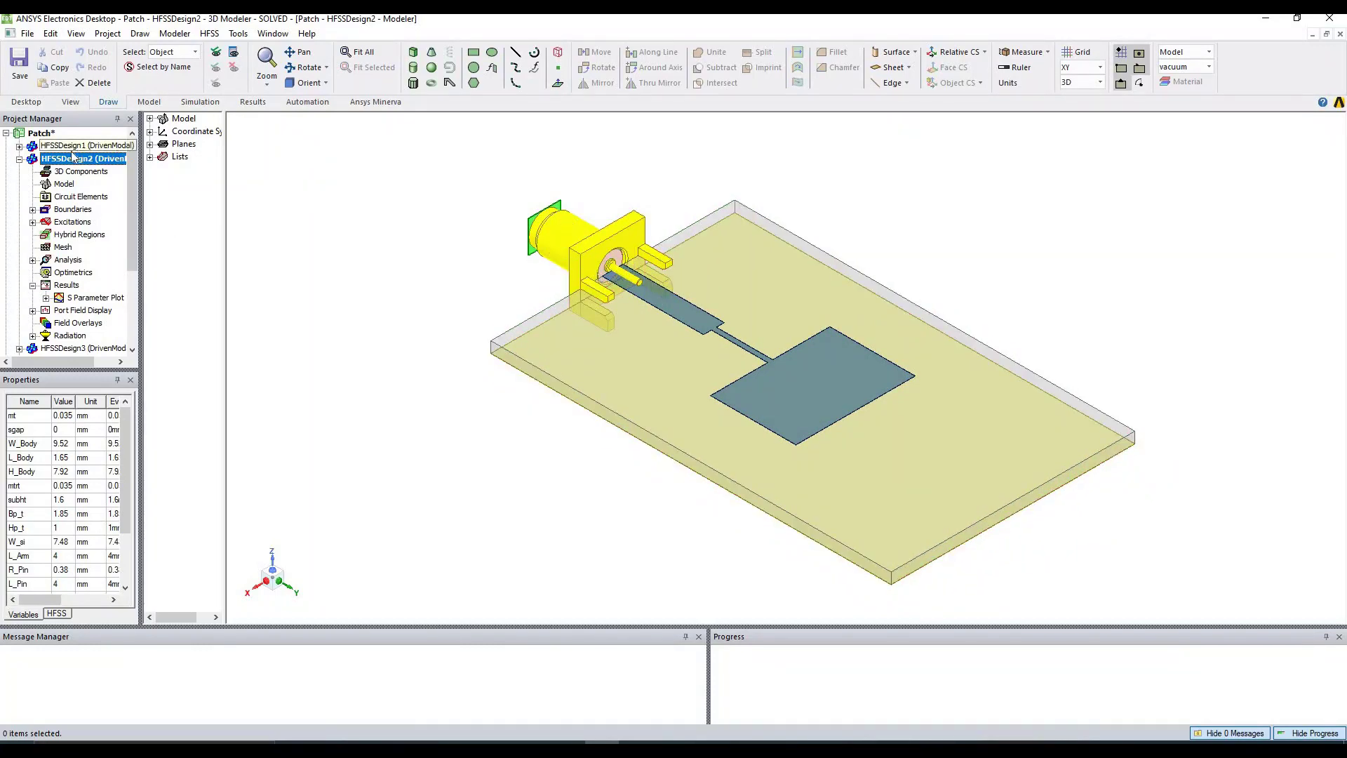
click(19, 73)
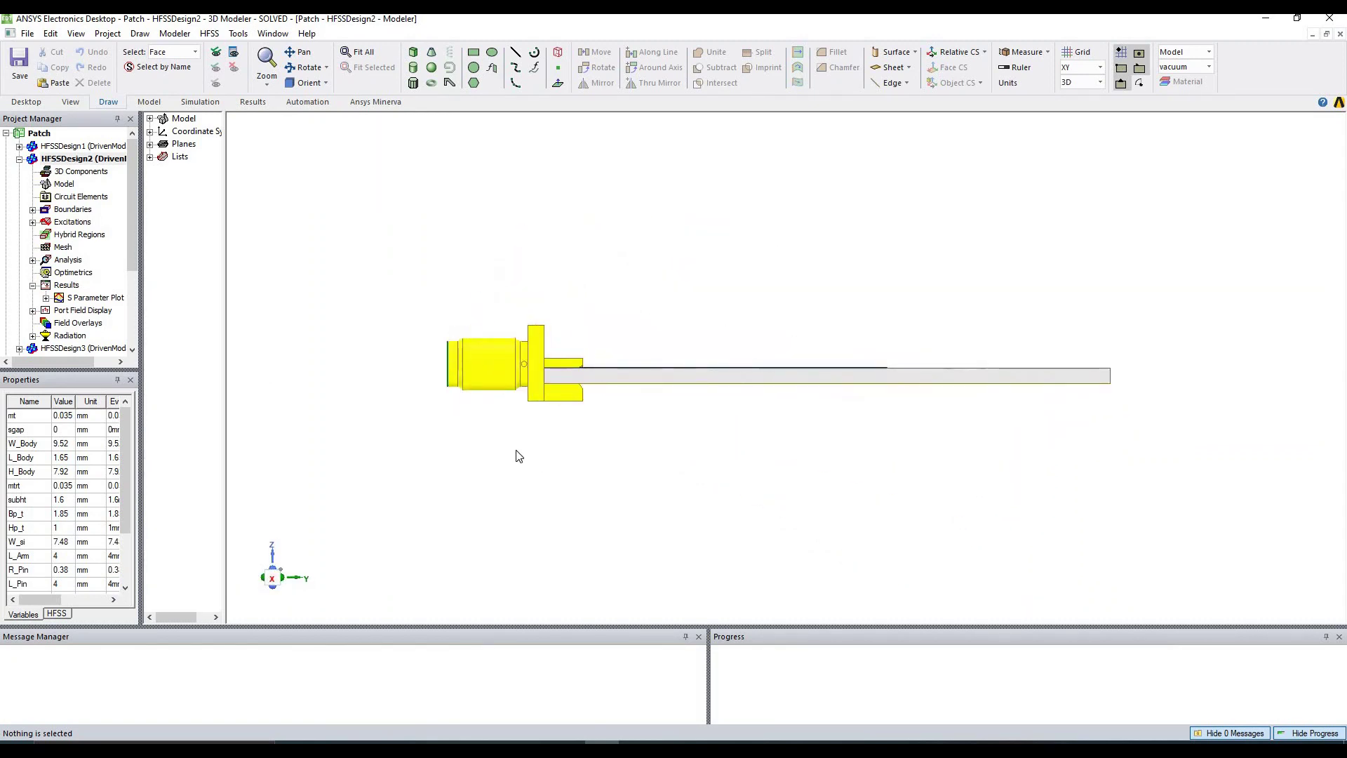
Step: Inspect HFSSDesign2's connector in side and isometric views, and review S Parameter Plot 1 again
scroll(421, 386, up, 4)
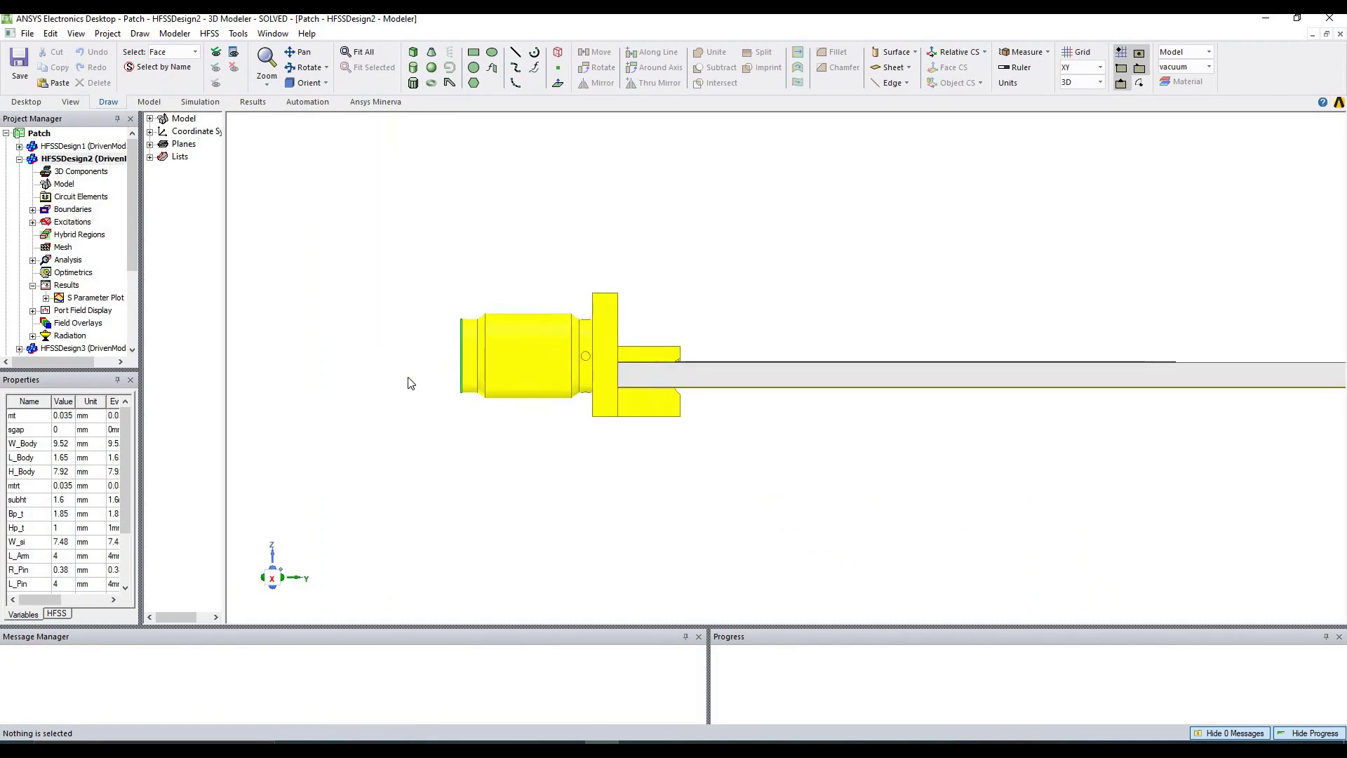
scroll(410, 383, up, 1)
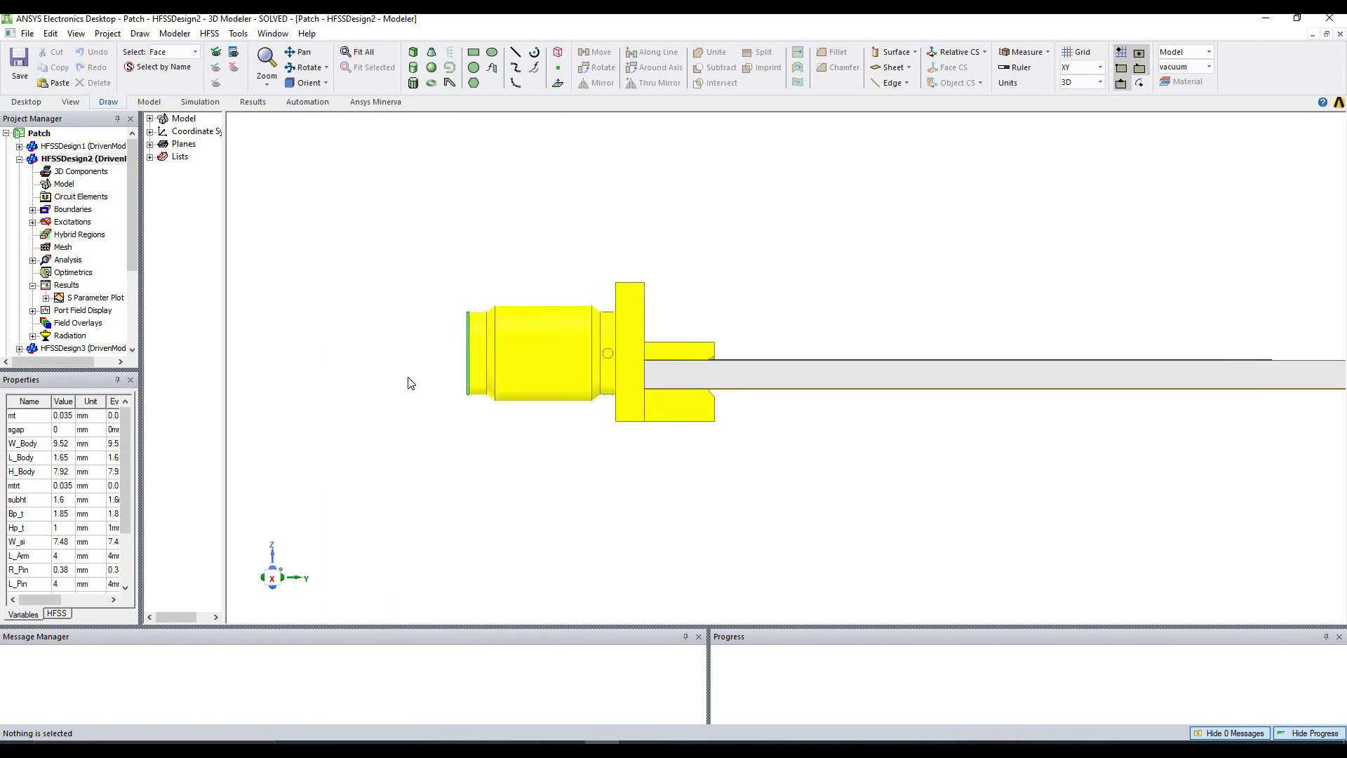
alt+double_click(605, 430)
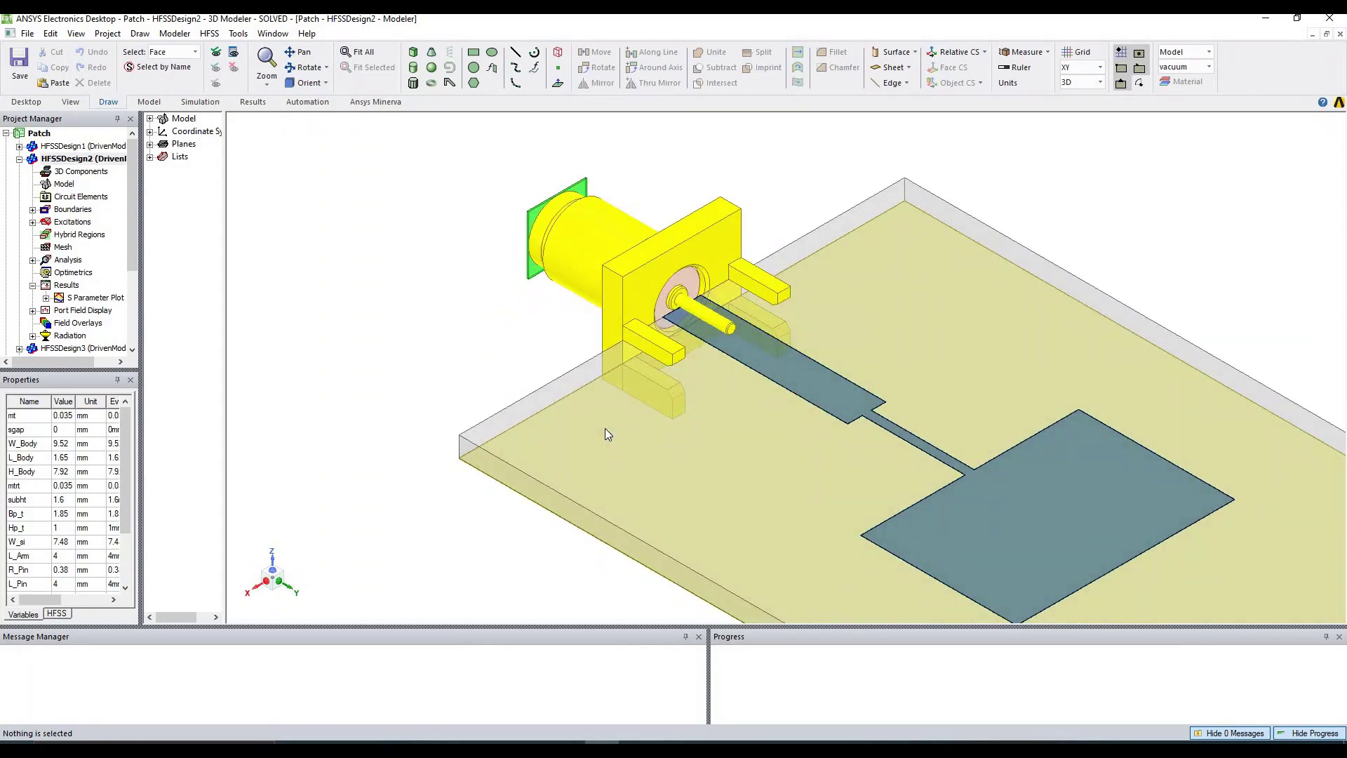
key(ctrl+d)
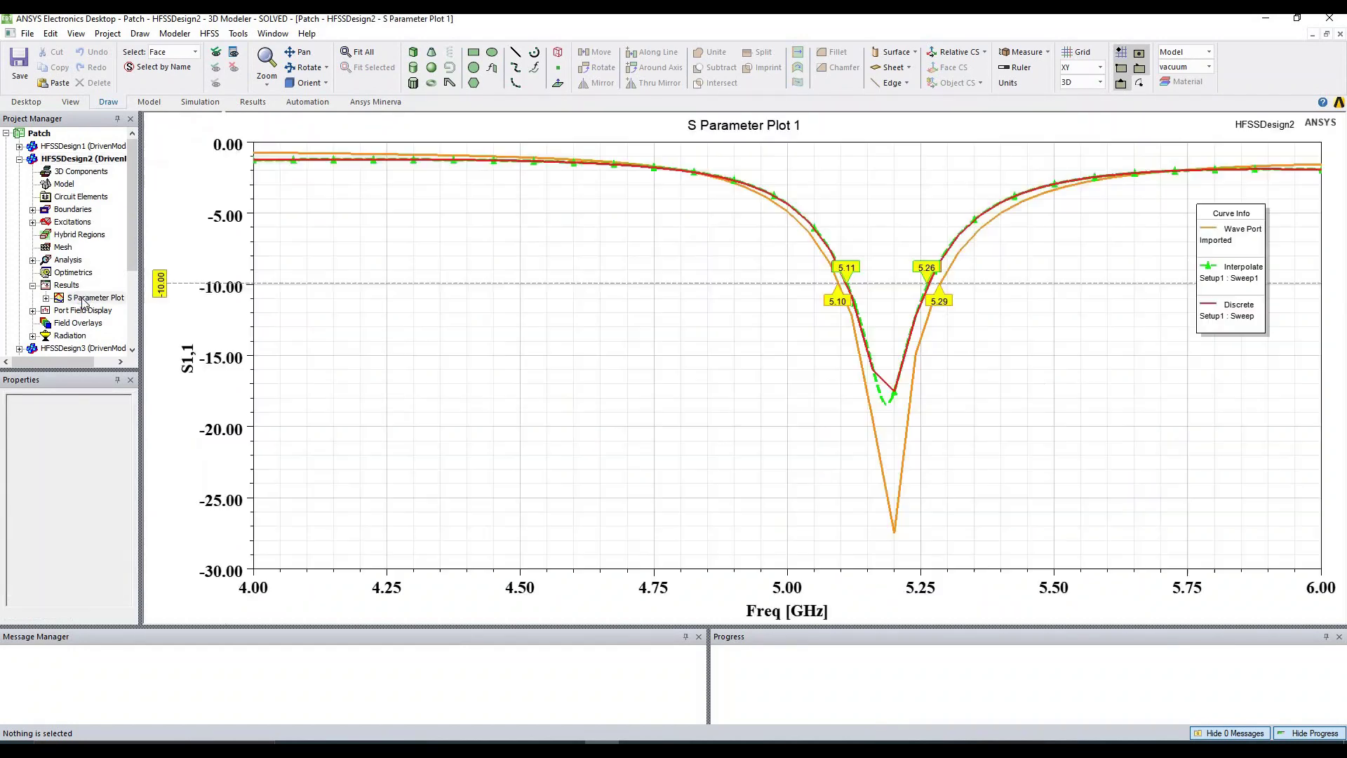
click(214, 328)
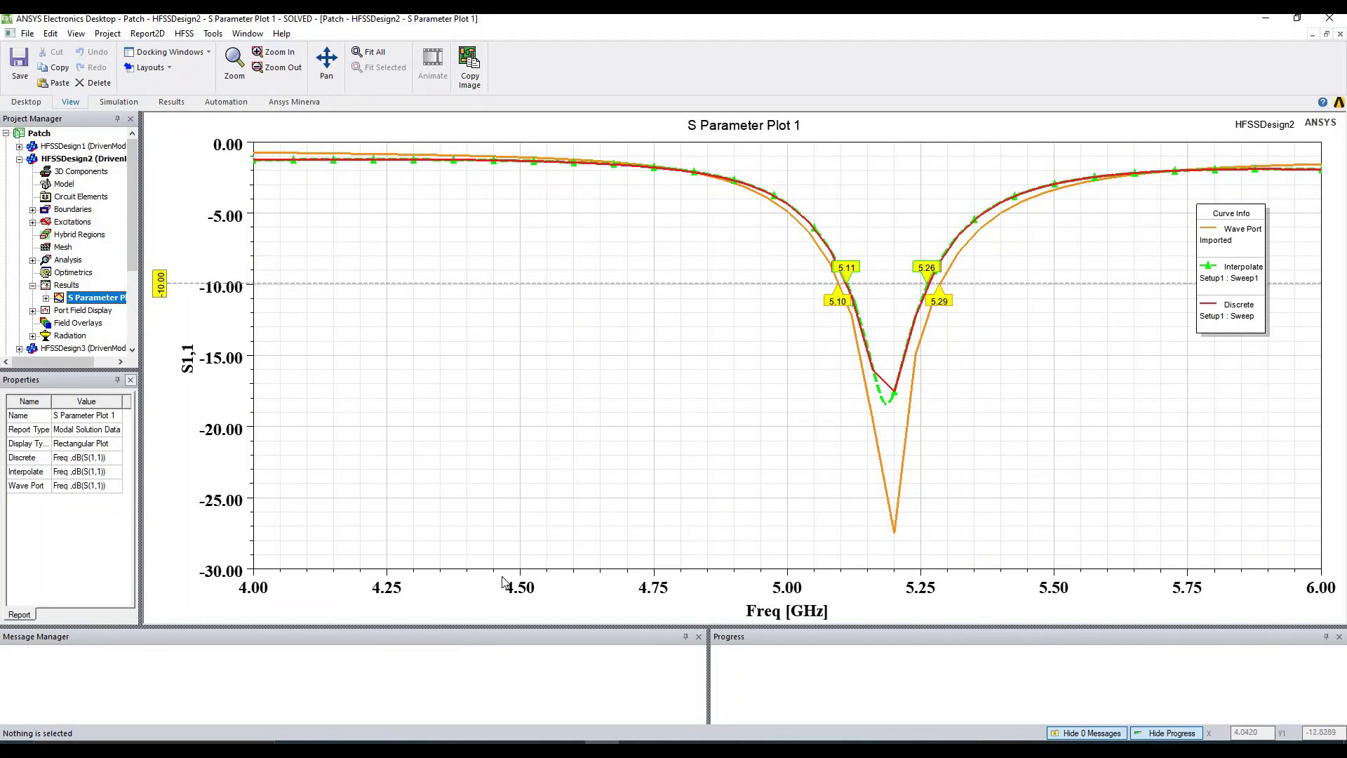
Step: Switch to the Patchd project in CST Studio Suite and connect it as the active project in CreatePort
click(636, 749)
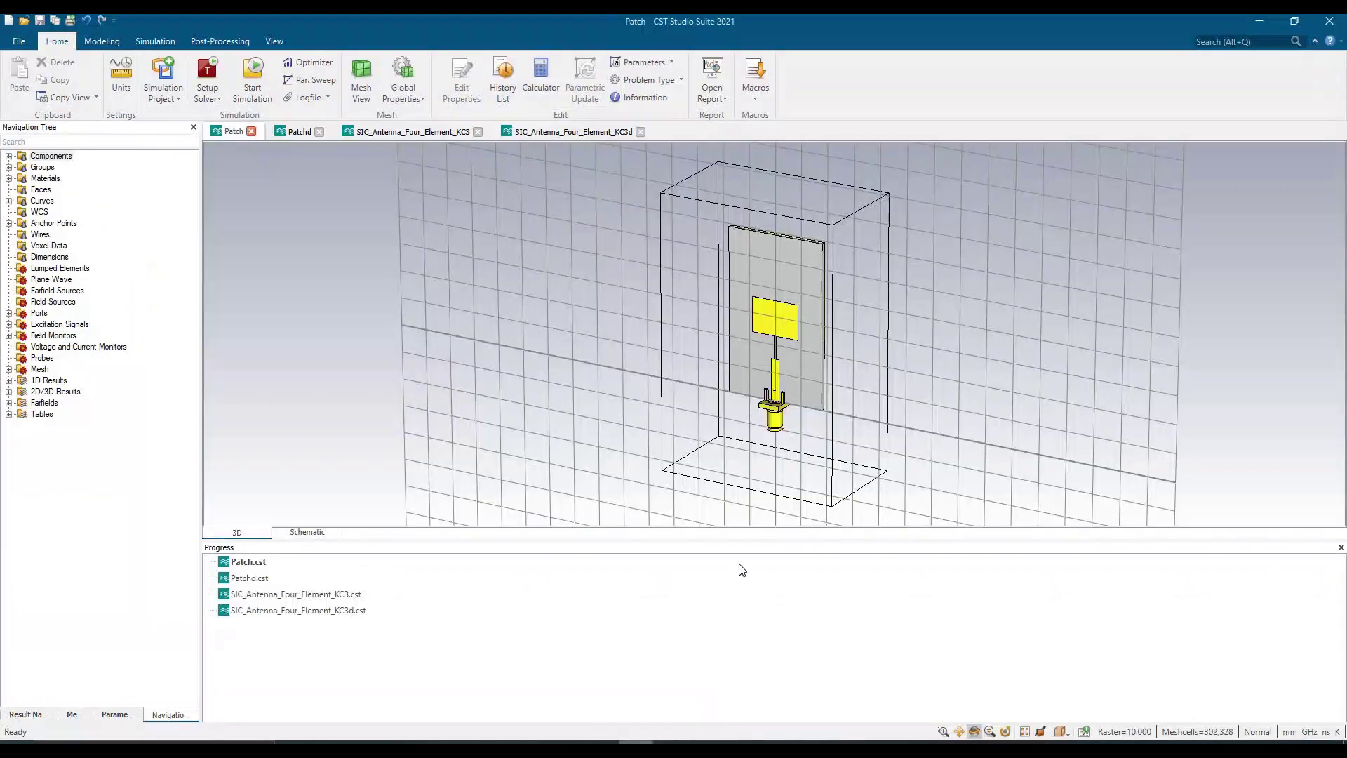
click(283, 130)
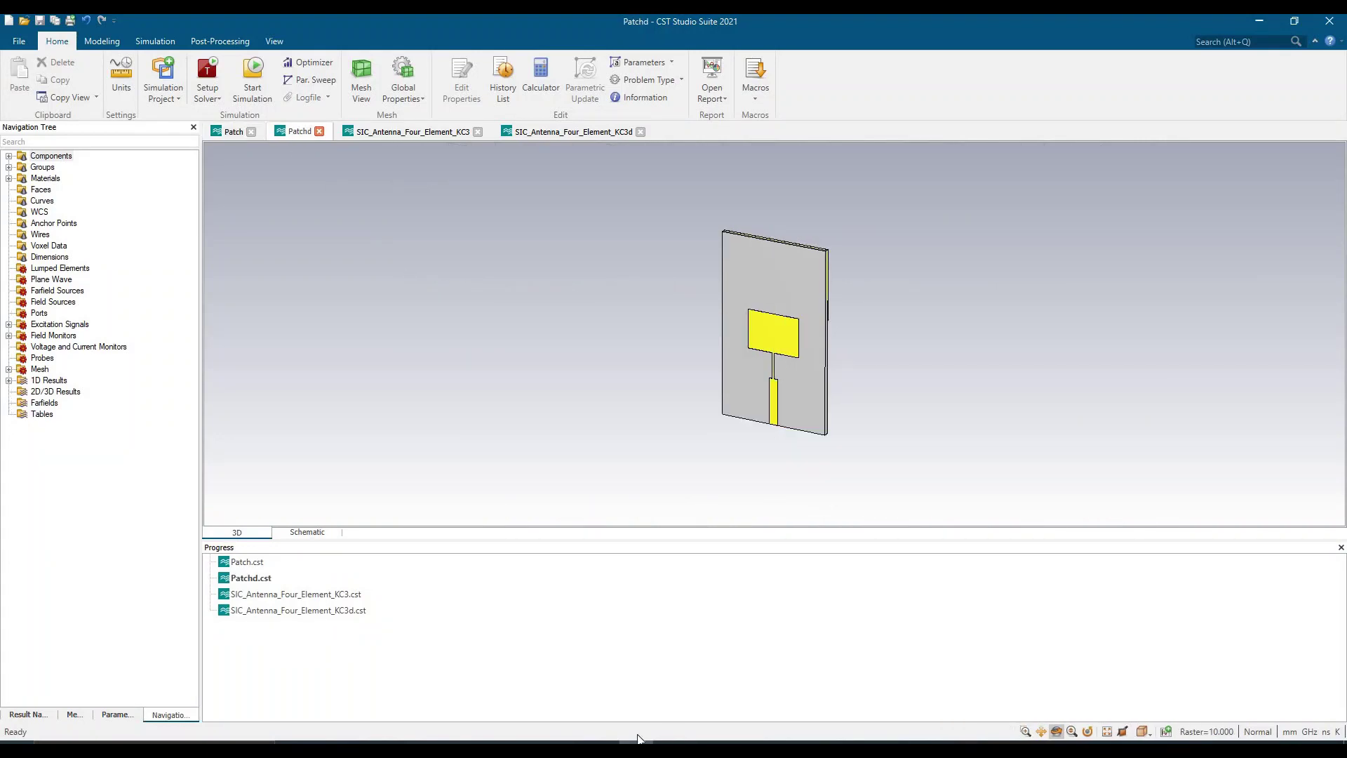
click(568, 748)
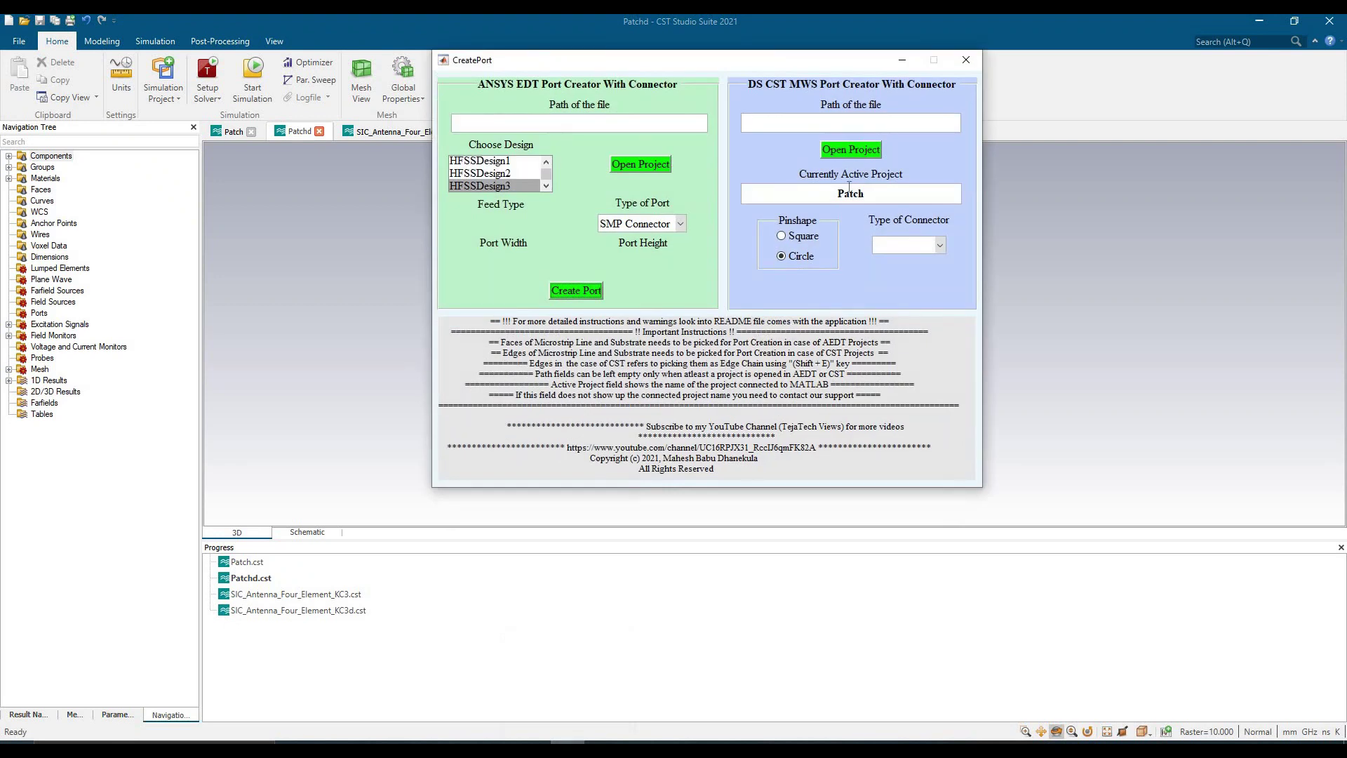
click(940, 246)
click(947, 146)
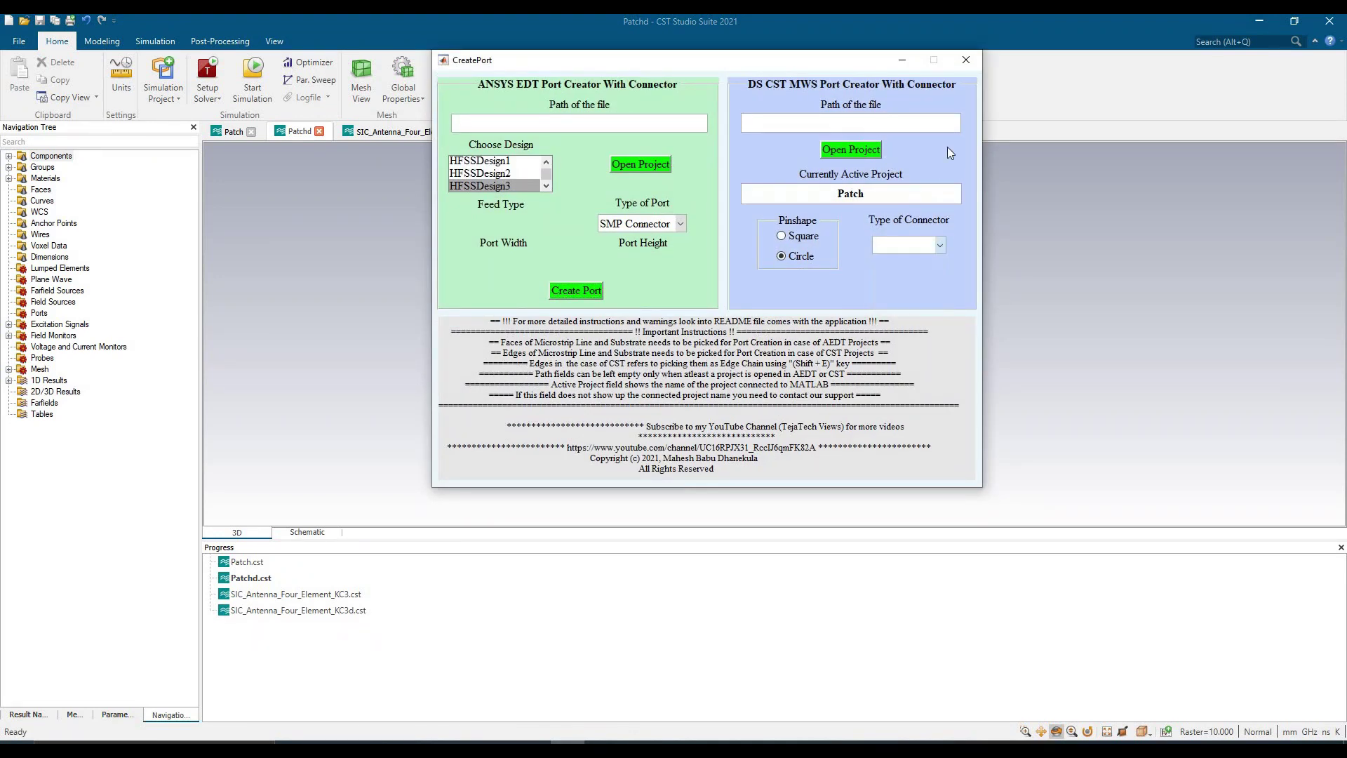
click(848, 150)
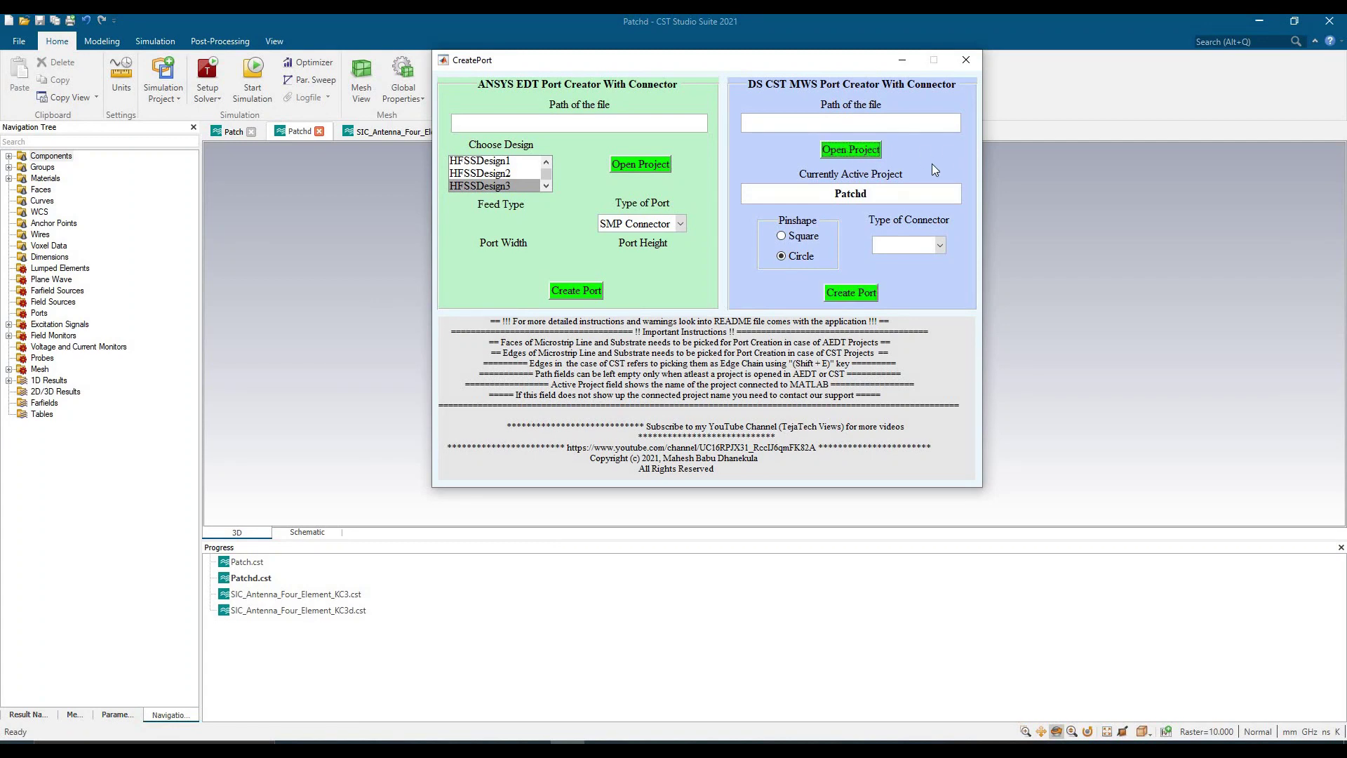
drag(856, 193, 833, 193)
click(829, 194)
Step: Pick the edge chain around the substrate's end face on the microstrip feed side of the Patchd model
click(377, 327)
drag(715, 469, 811, 374)
scroll(776, 443, up, 10)
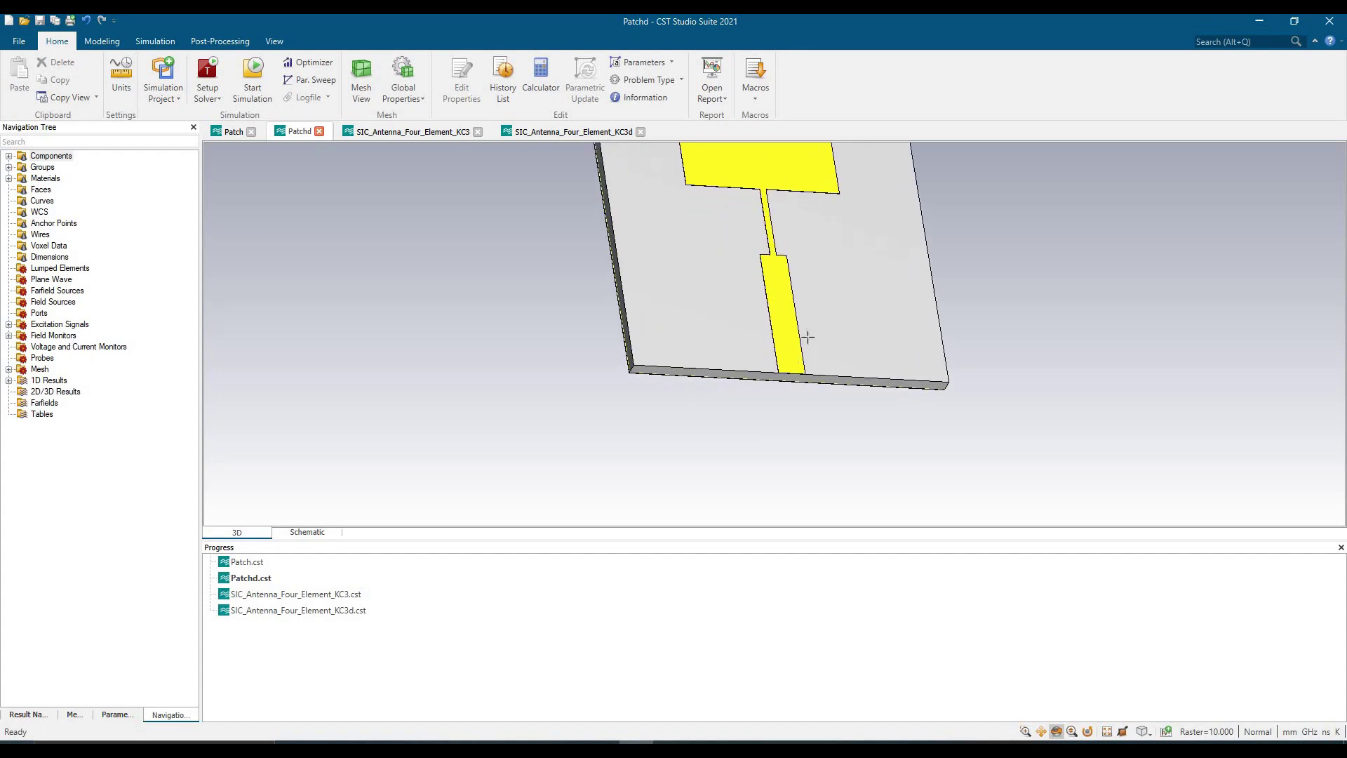
drag(734, 445, 722, 472)
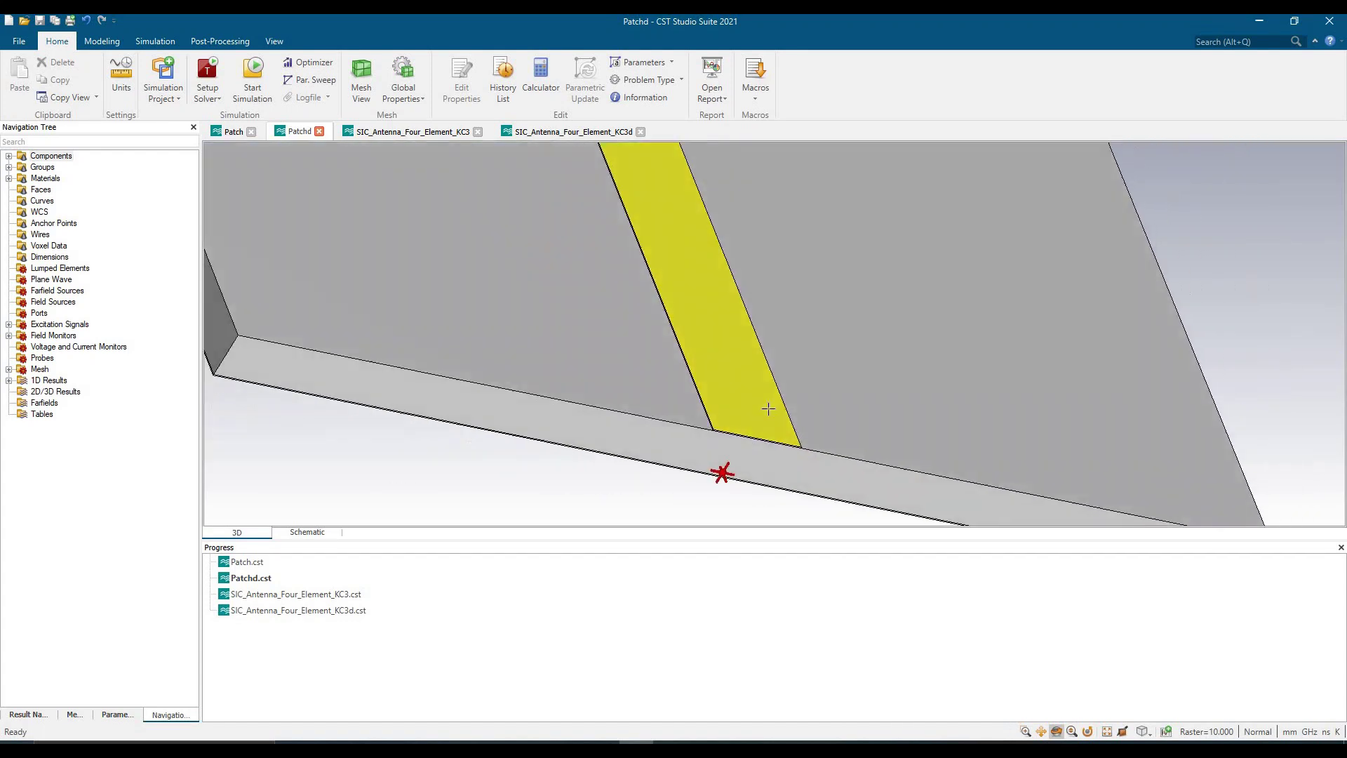
scroll(721, 450, up, 3)
scroll(722, 451, up, 2)
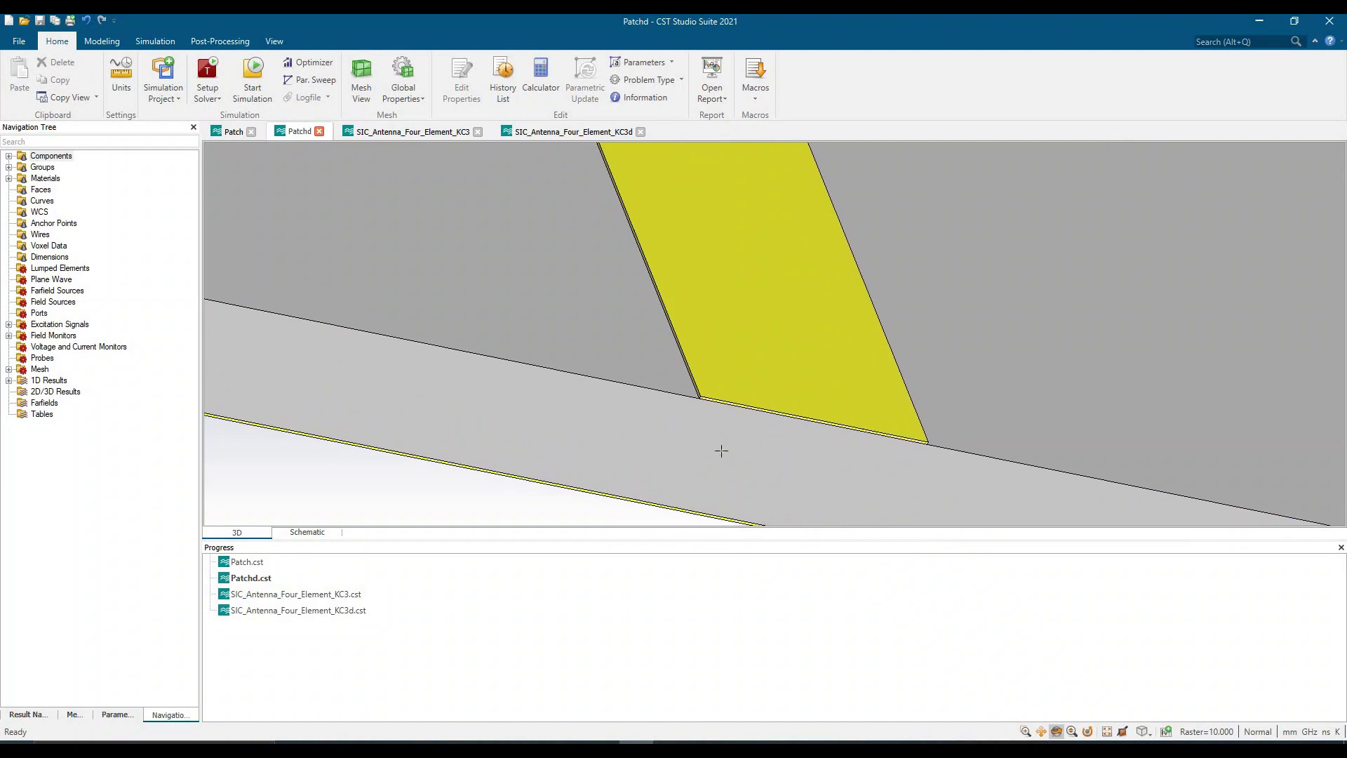
key(shift+e)
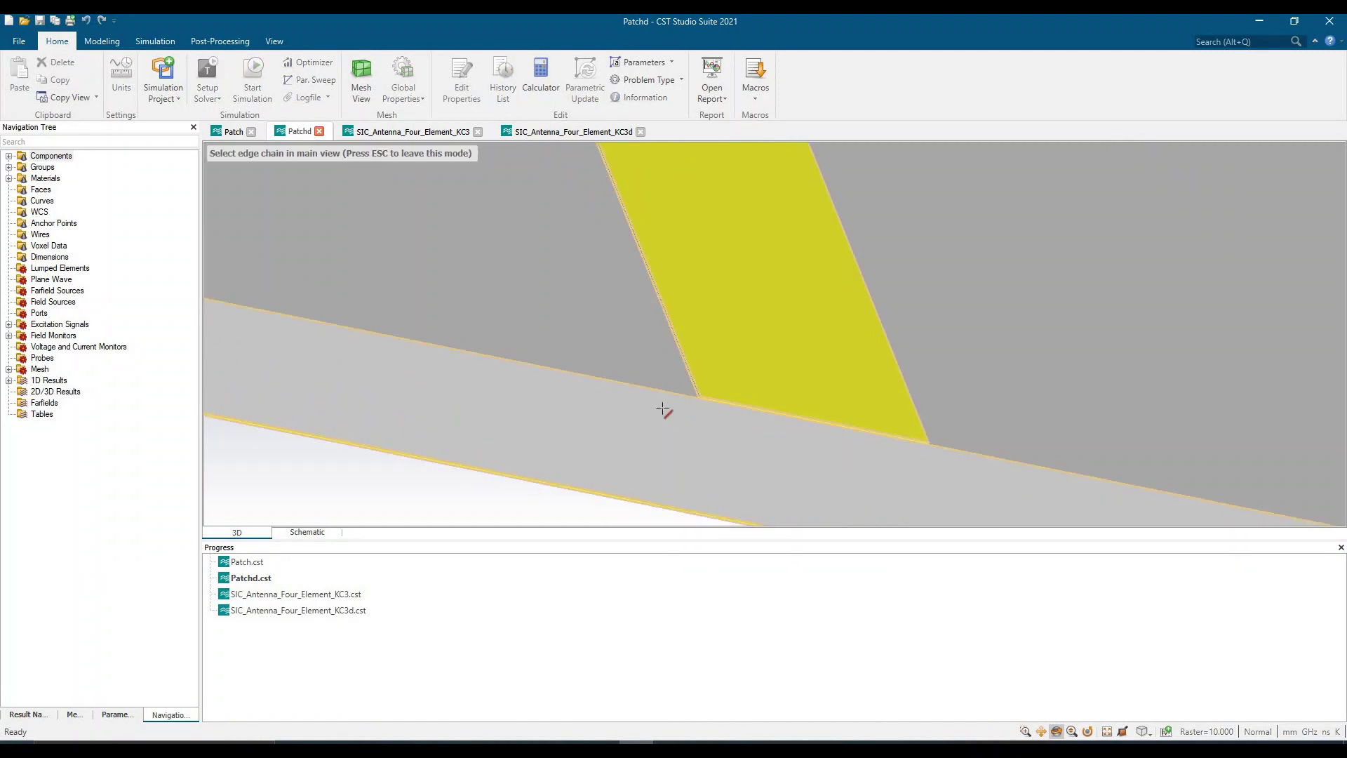
click(646, 391)
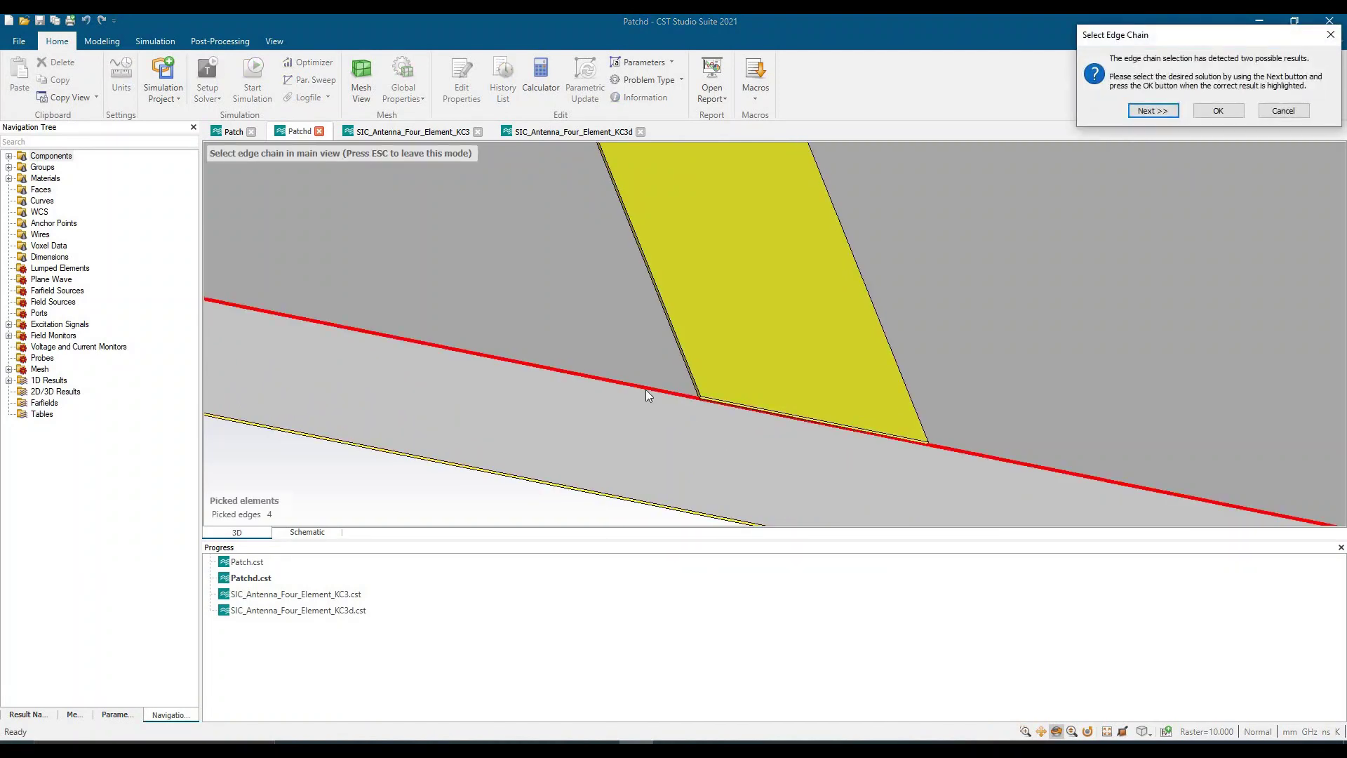
key(Tab)
key(Return)
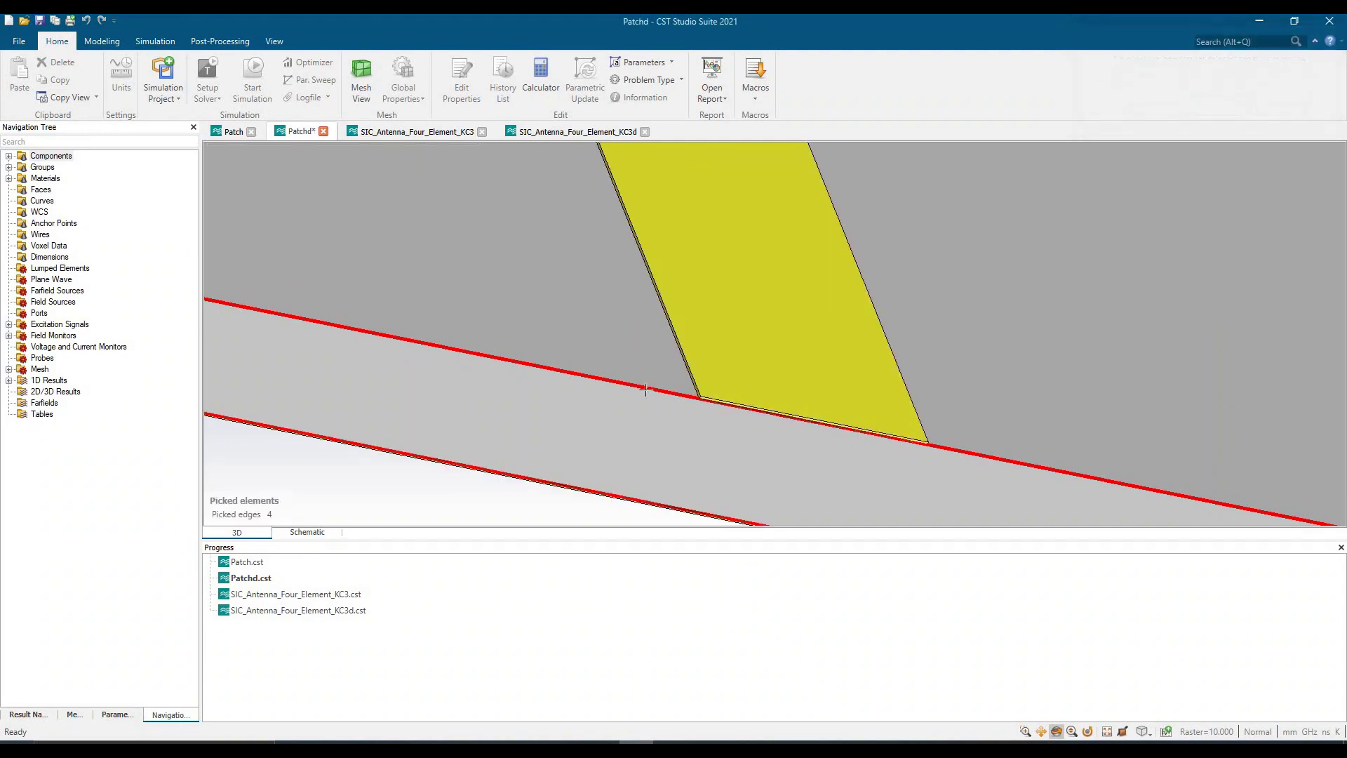
Step: Pick the edge chain around the microstrip line's end face and reset the view to the whole antenna
scroll(700, 397, up, 2)
key(shift+e)
click(743, 409)
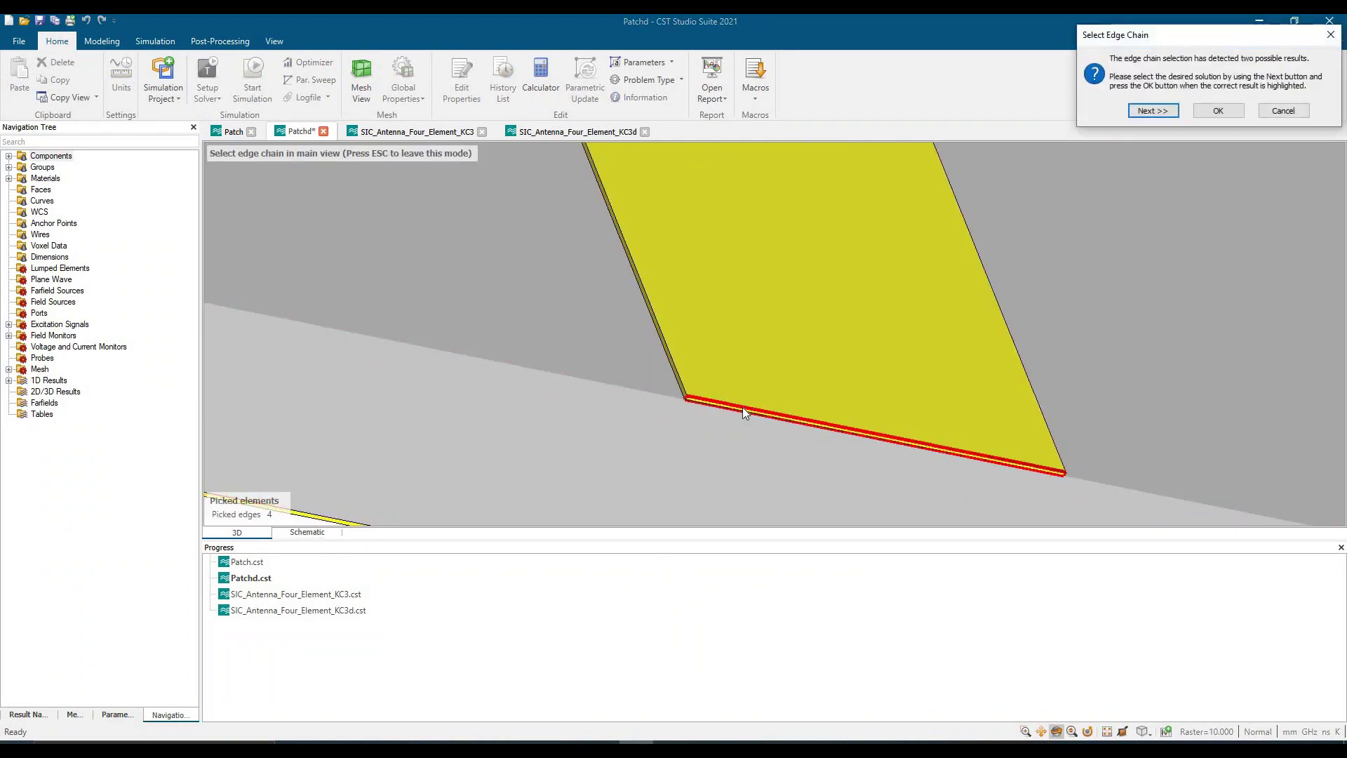
key(Tab)
key(Return)
key(space)
key(0)
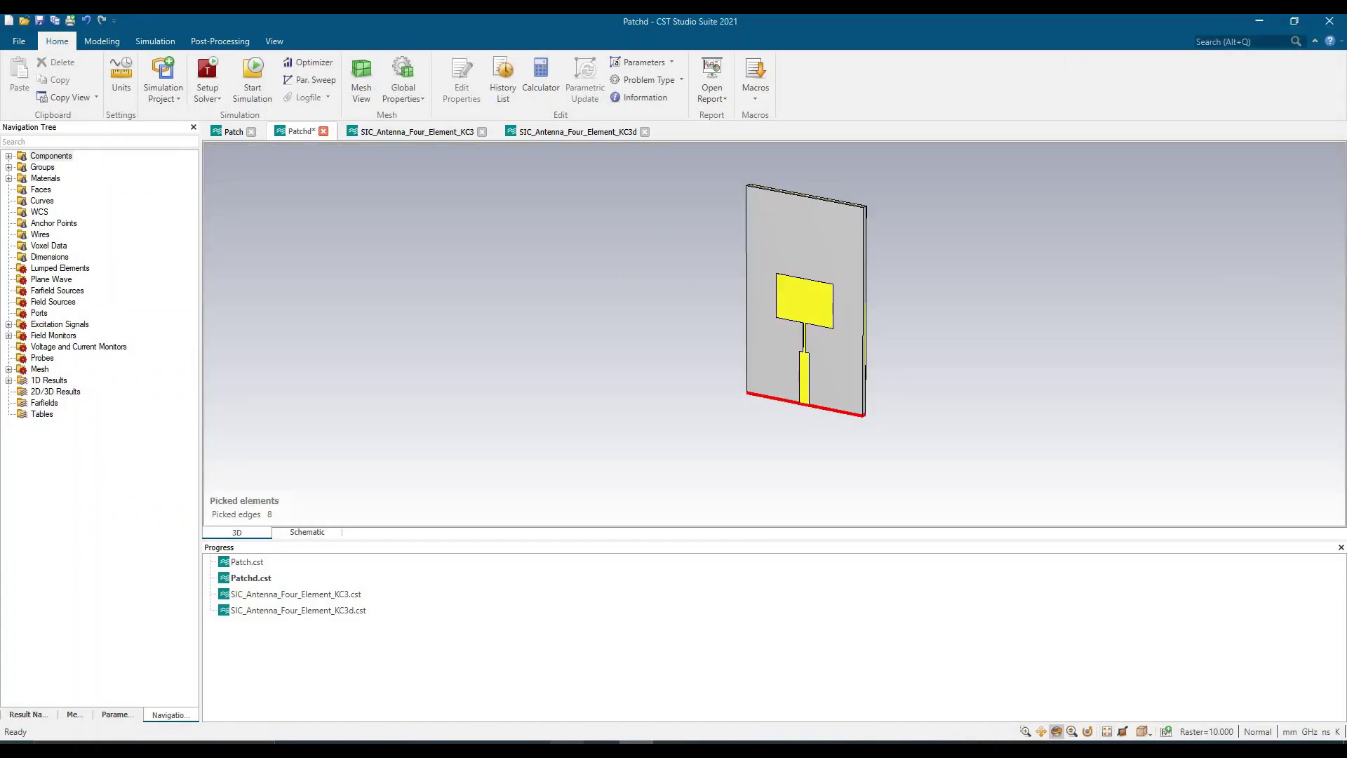
Step: Create an SMP connector port with a circular pin on the Patchd antenna using CreatePort, and inspect it
click(567, 749)
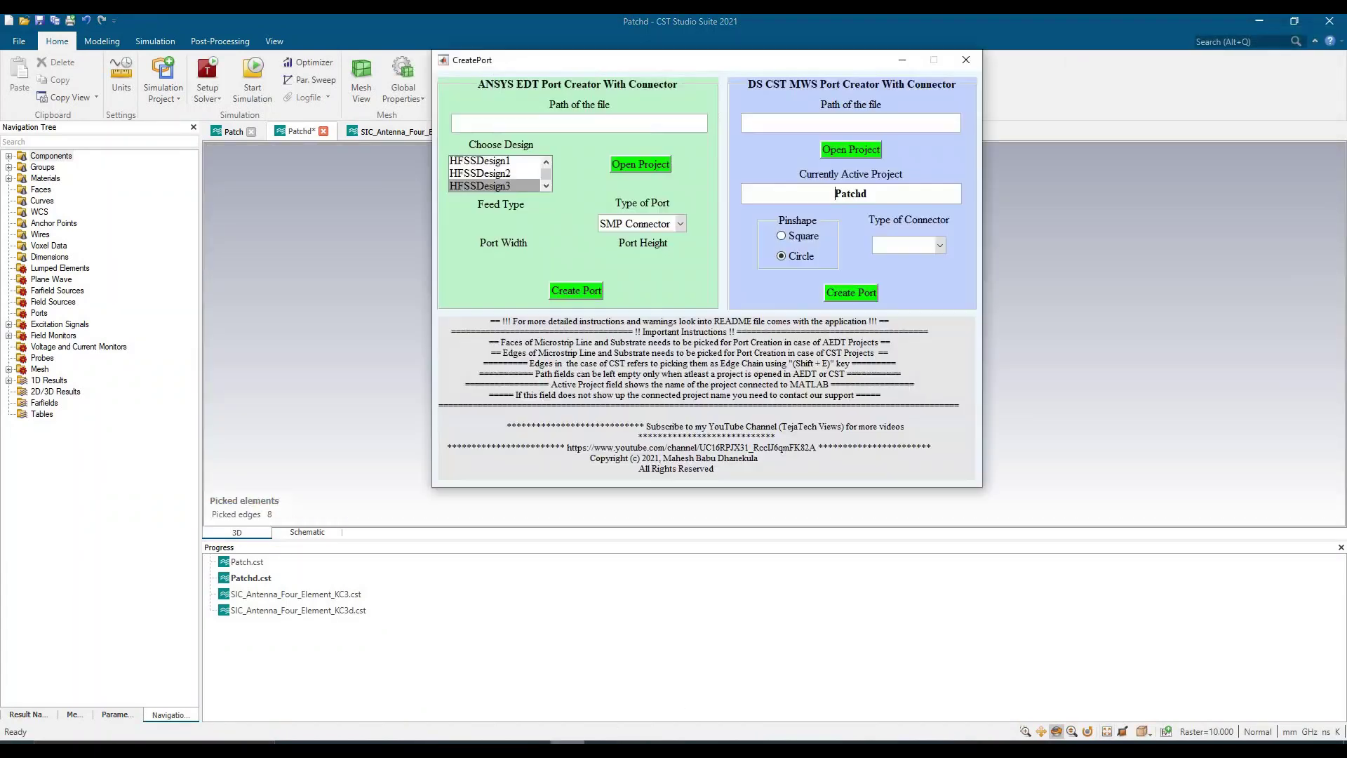
click(942, 252)
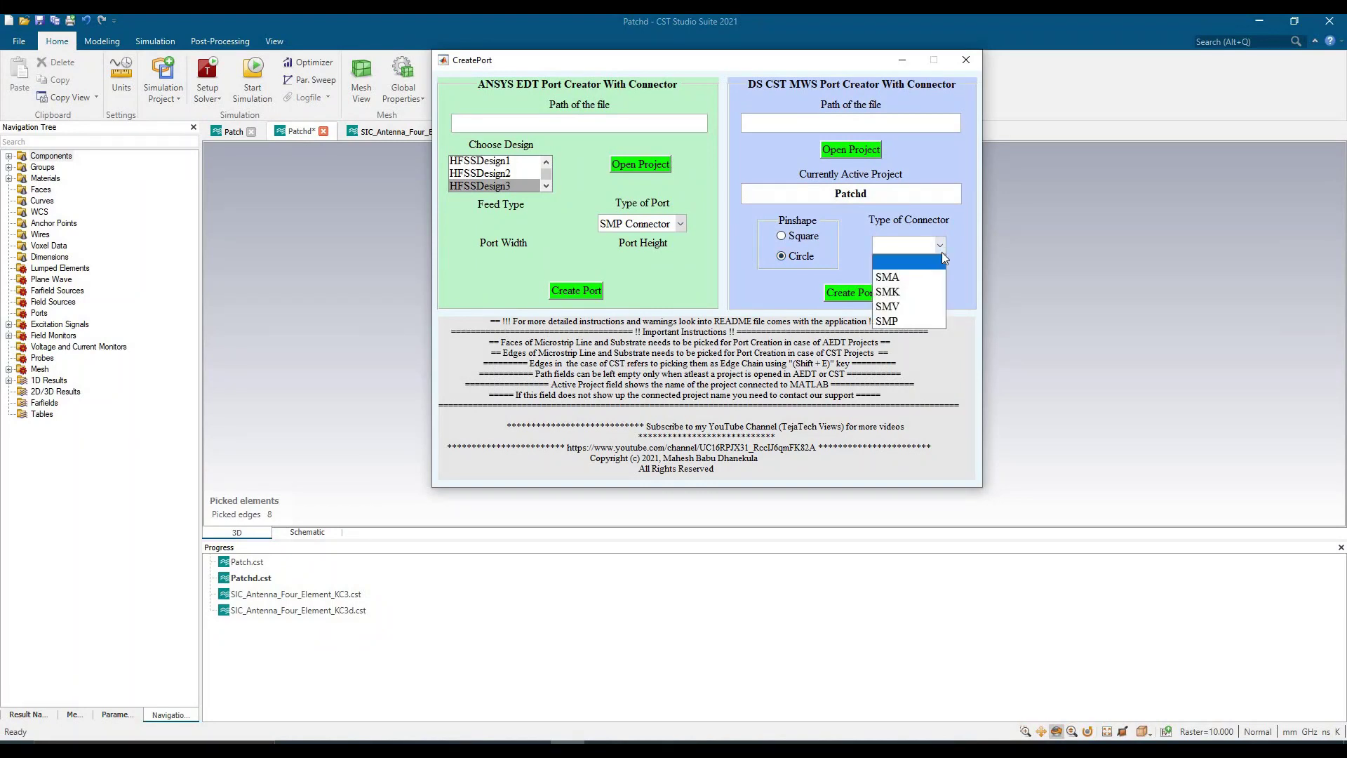
click(894, 327)
click(866, 297)
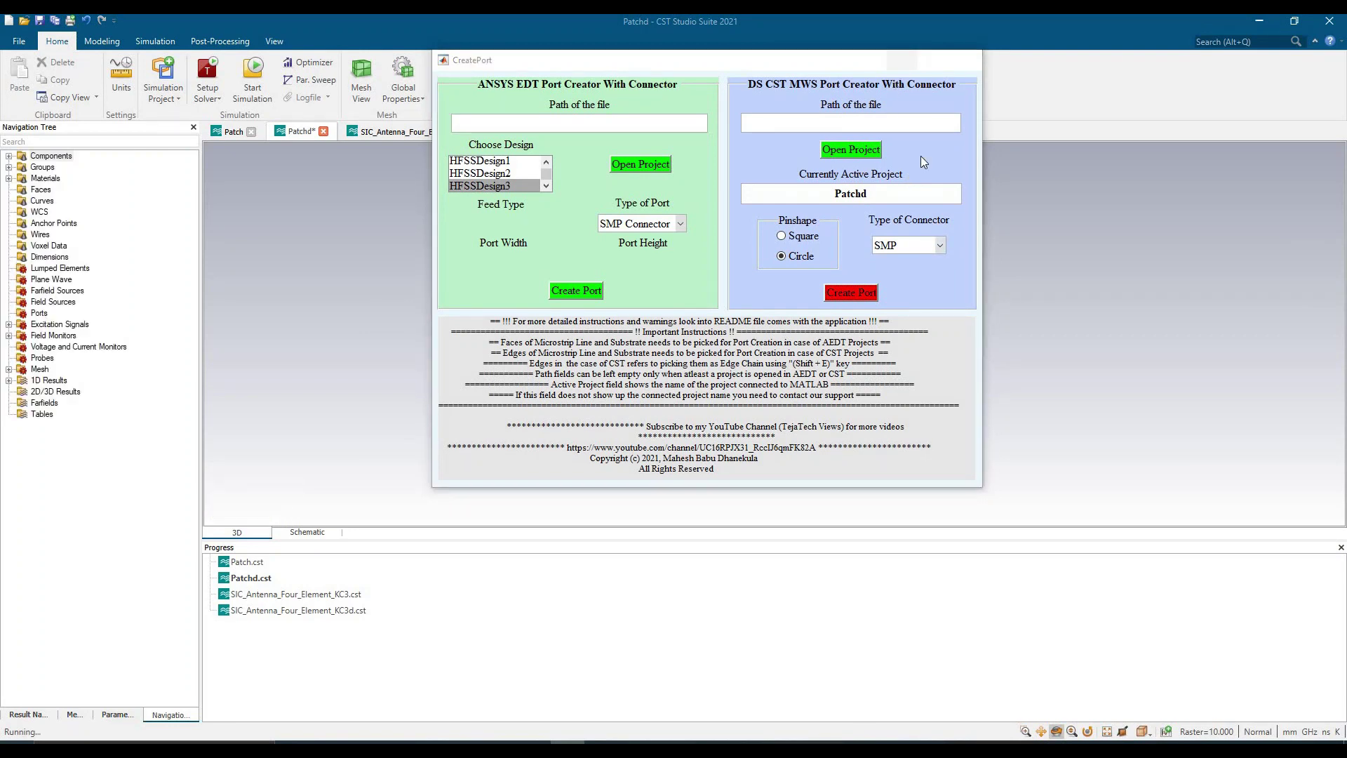
click(903, 61)
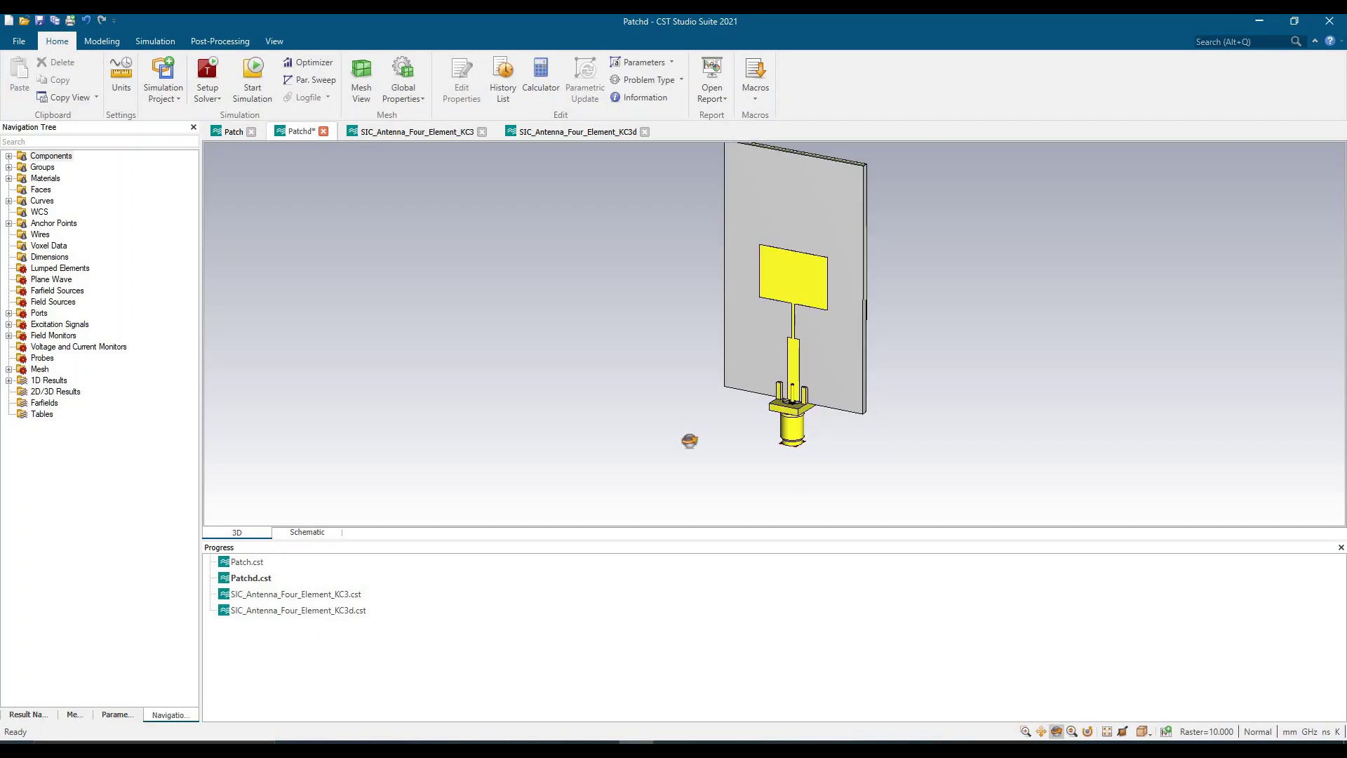
drag(690, 441, 777, 341)
click(597, 741)
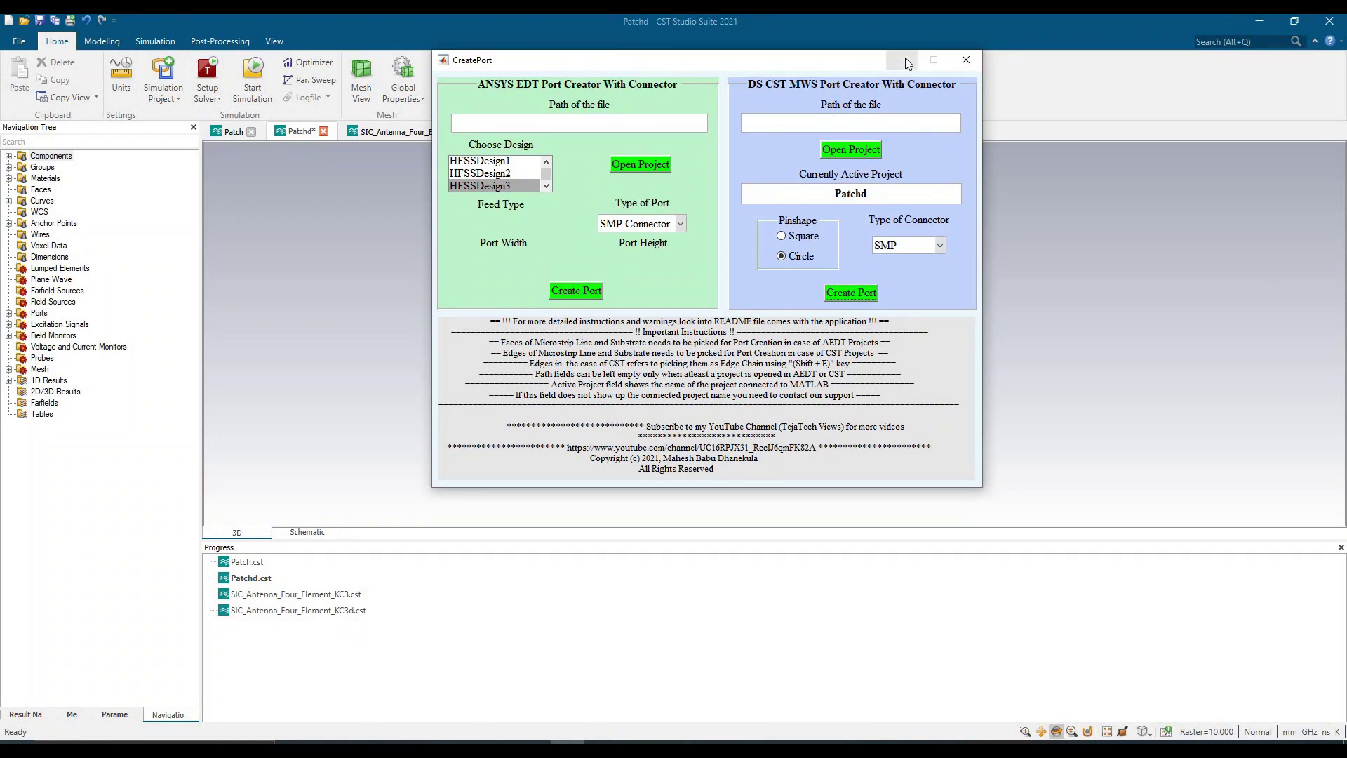
click(997, 213)
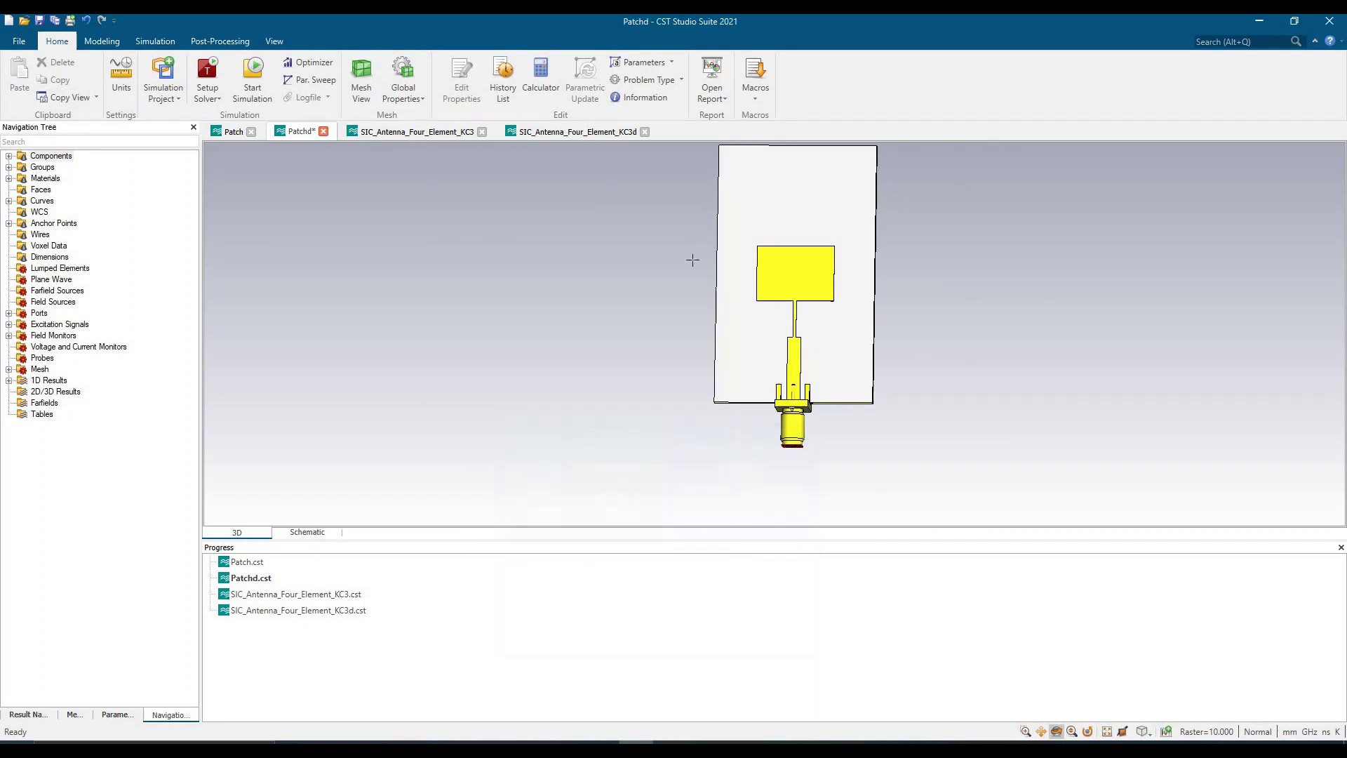
Step: Delete history entries 24 to 36, from DMB Clear All Picks to DMB Activate Global Coordinates, update the model and save the project
click(492, 95)
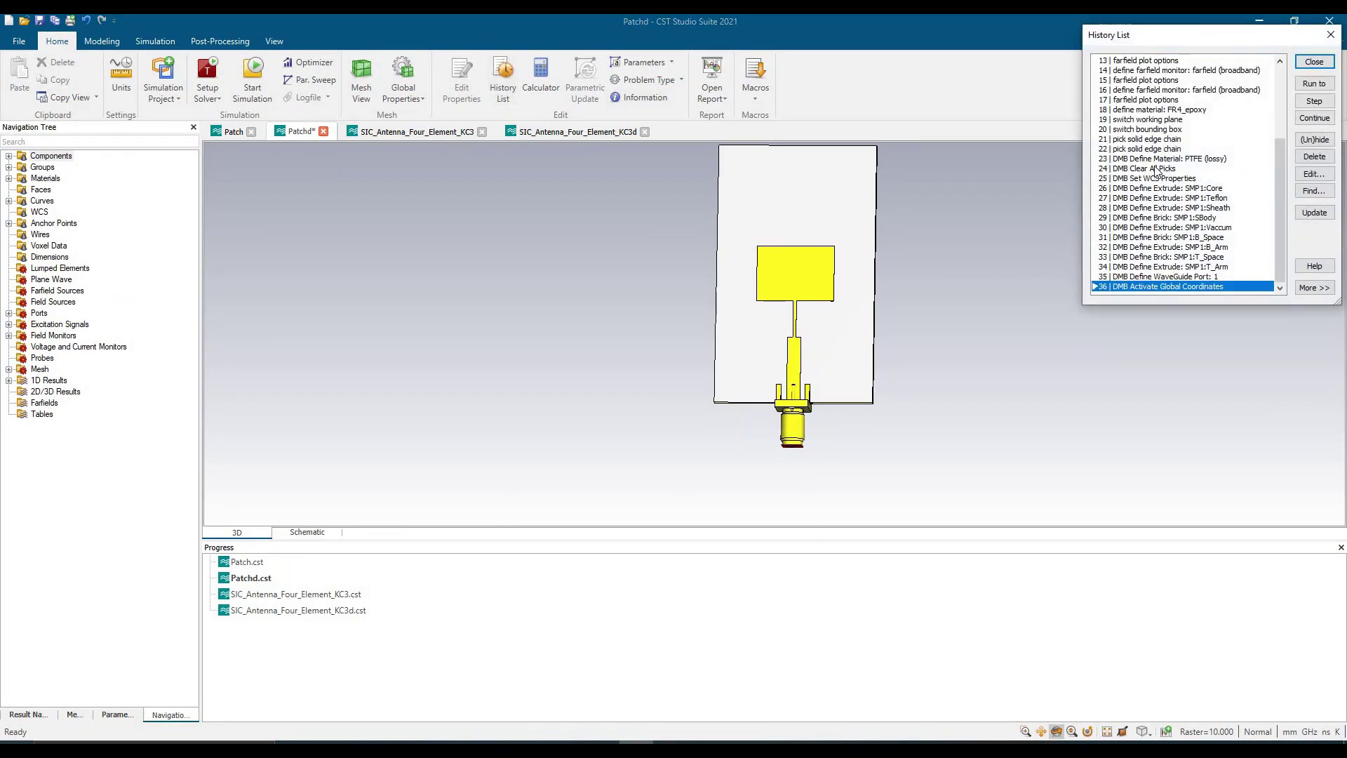
shift+click(1153, 171)
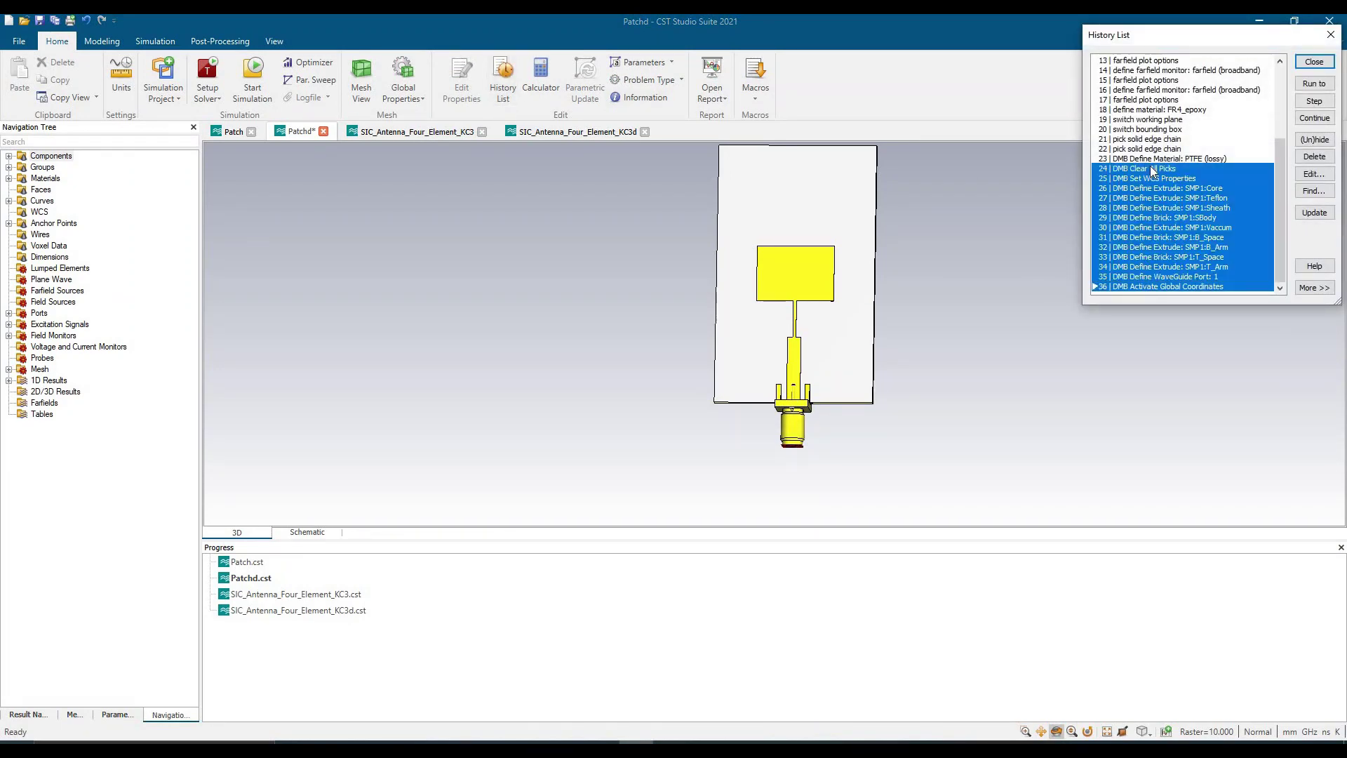
click(1316, 157)
click(1260, 204)
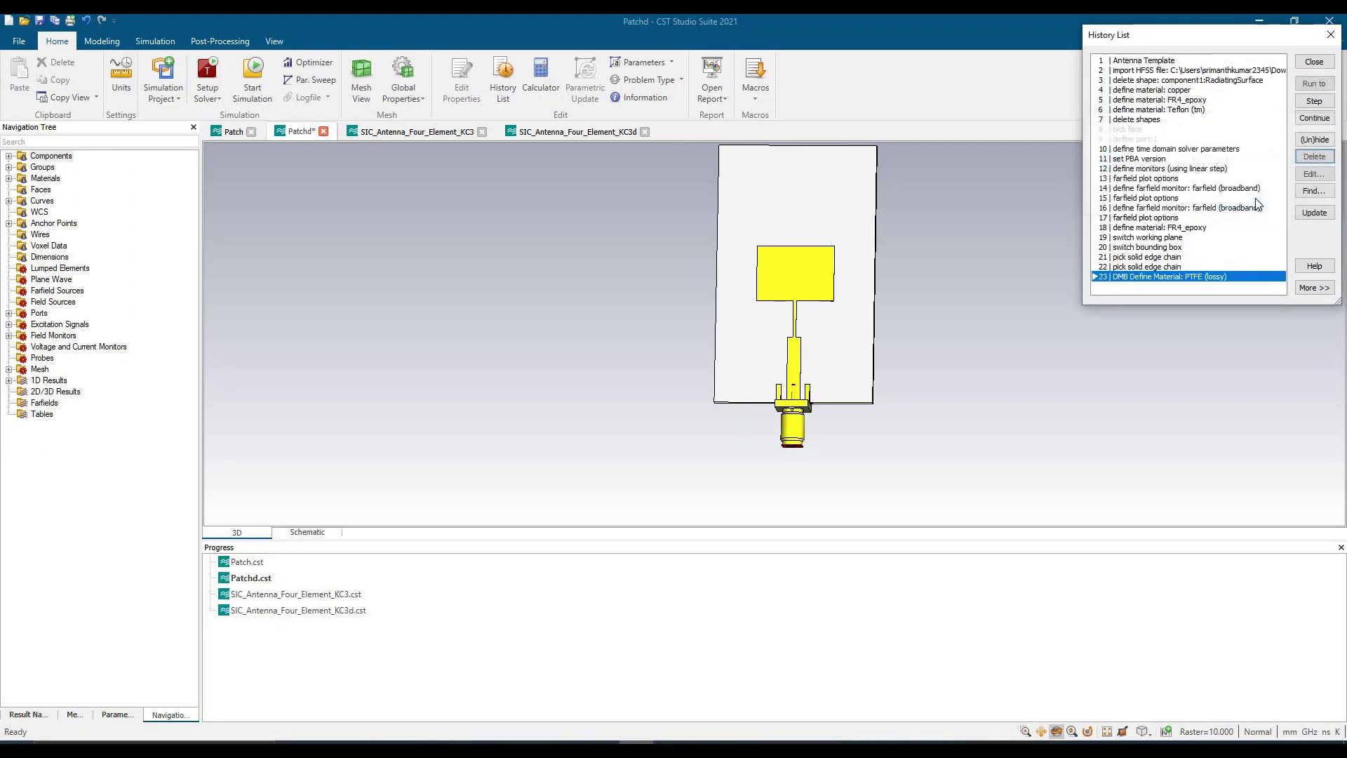
click(1314, 212)
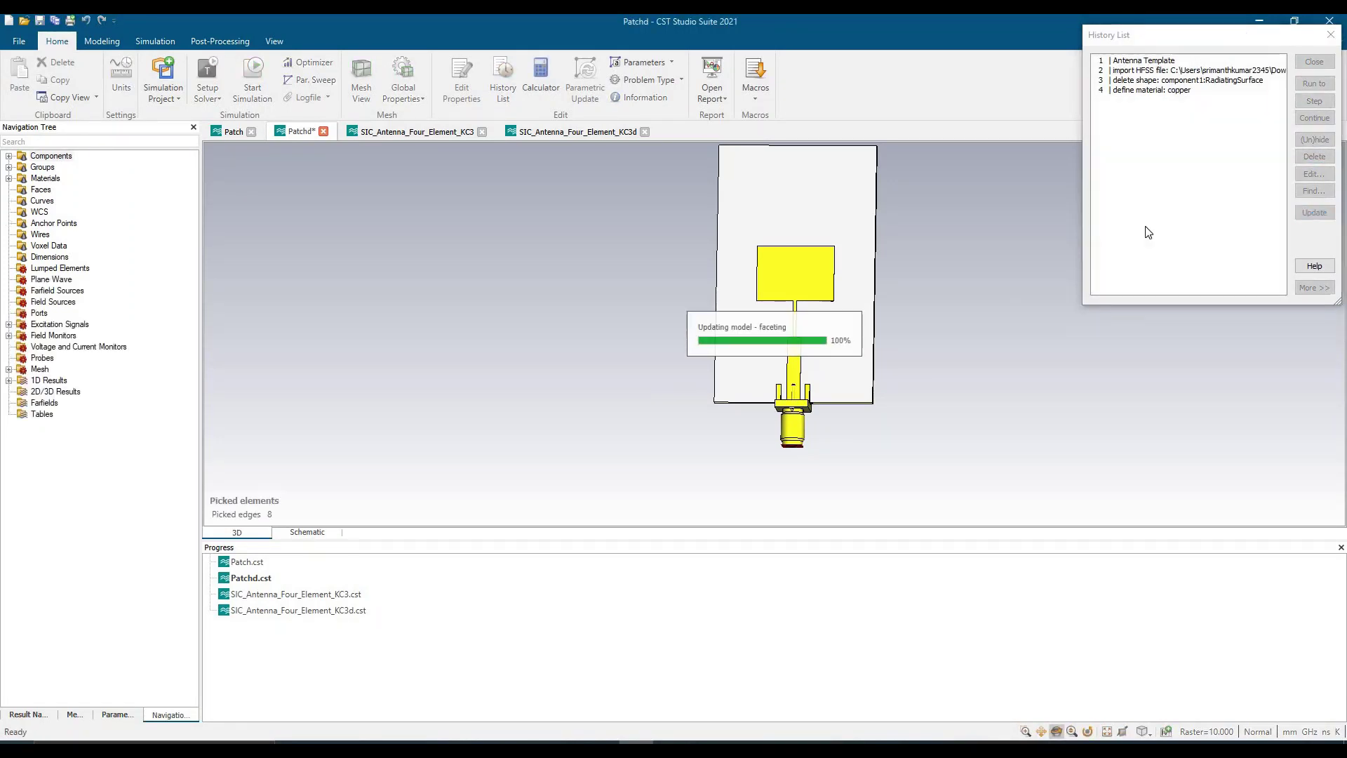
click(1315, 62)
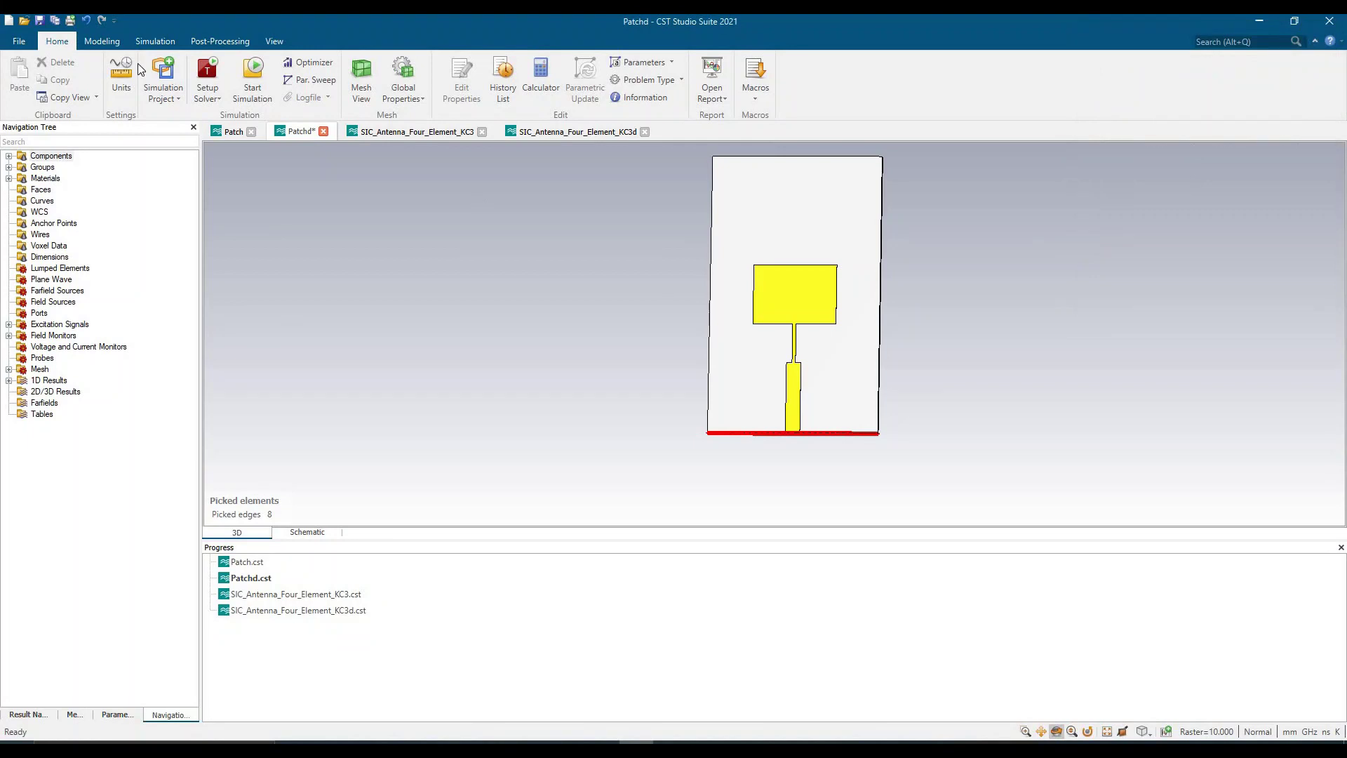
click(39, 19)
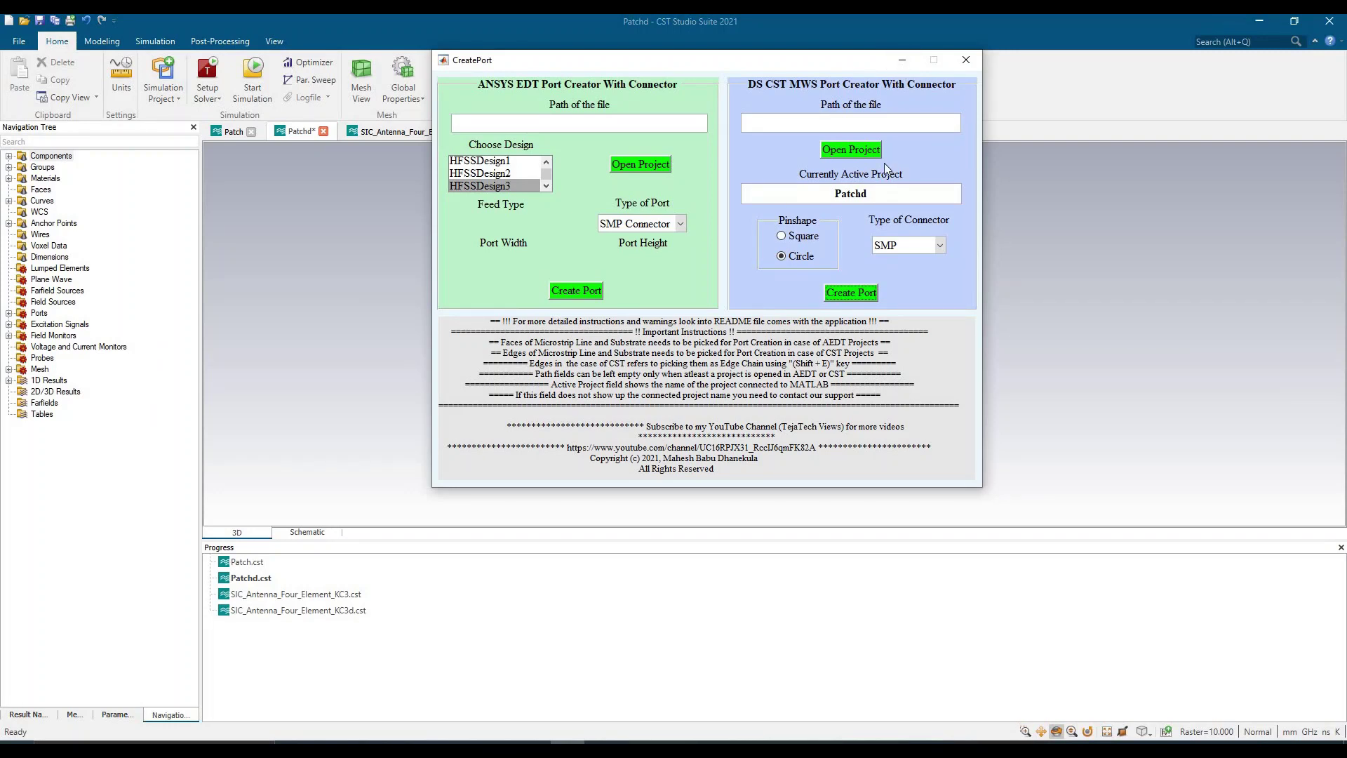
Step: Inspect the SMP connector and its waveguide port on the Patchd antenna from several angles
click(901, 60)
drag(863, 220, 899, 266)
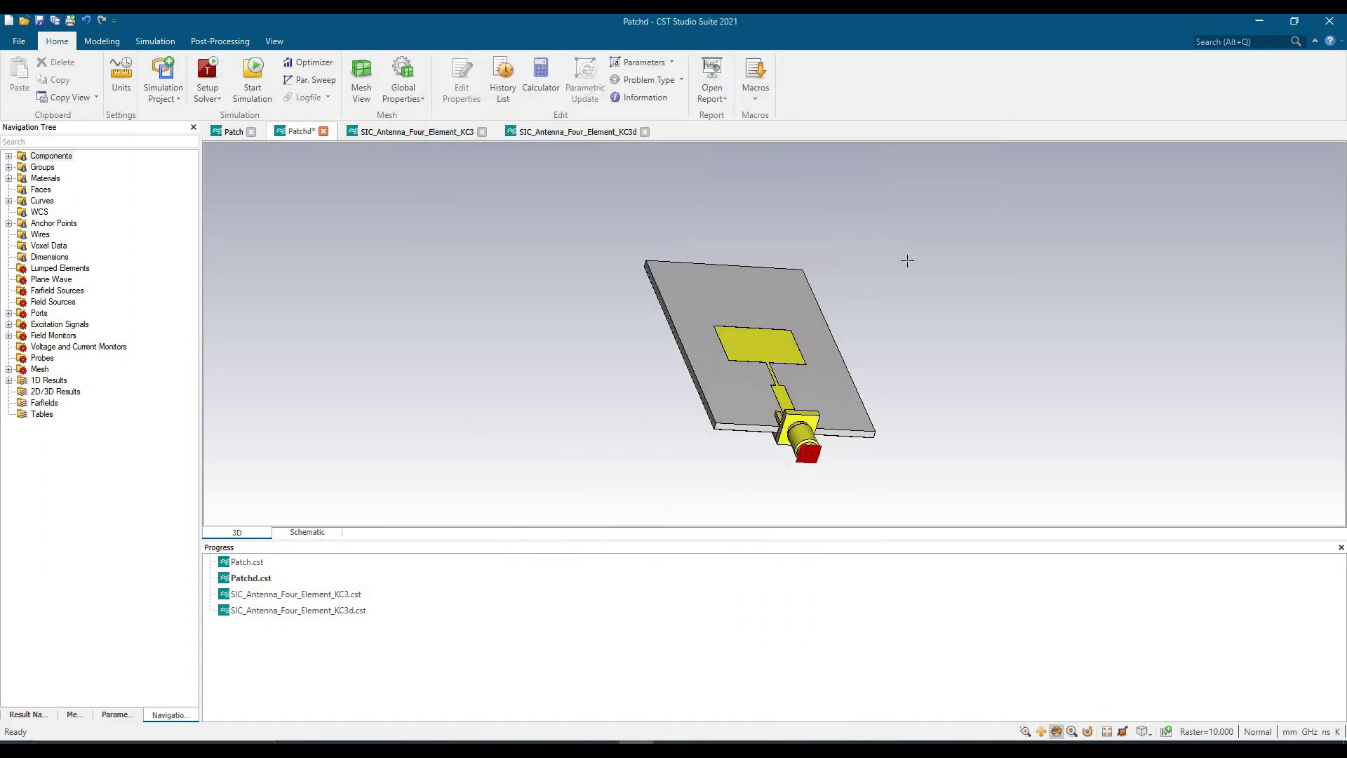
drag(854, 338, 781, 327)
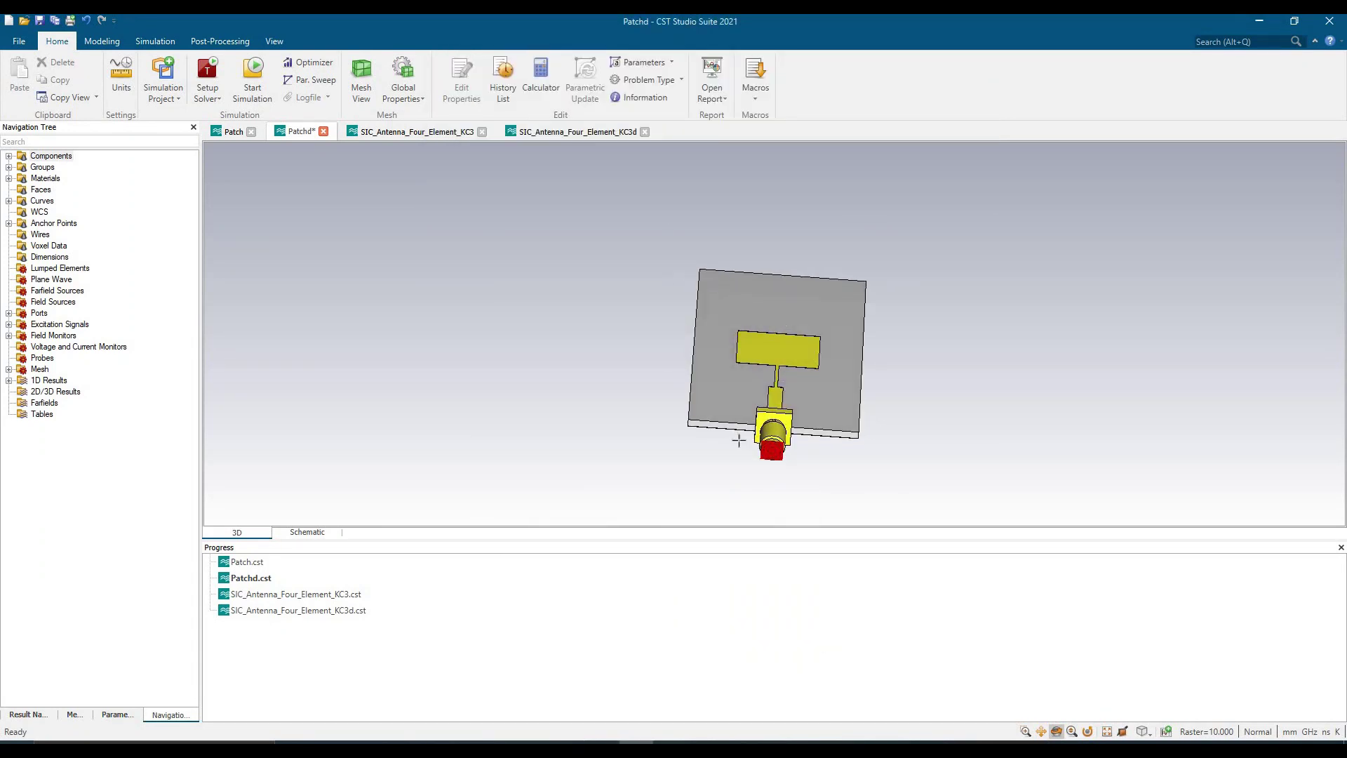
drag(737, 442, 619, 466)
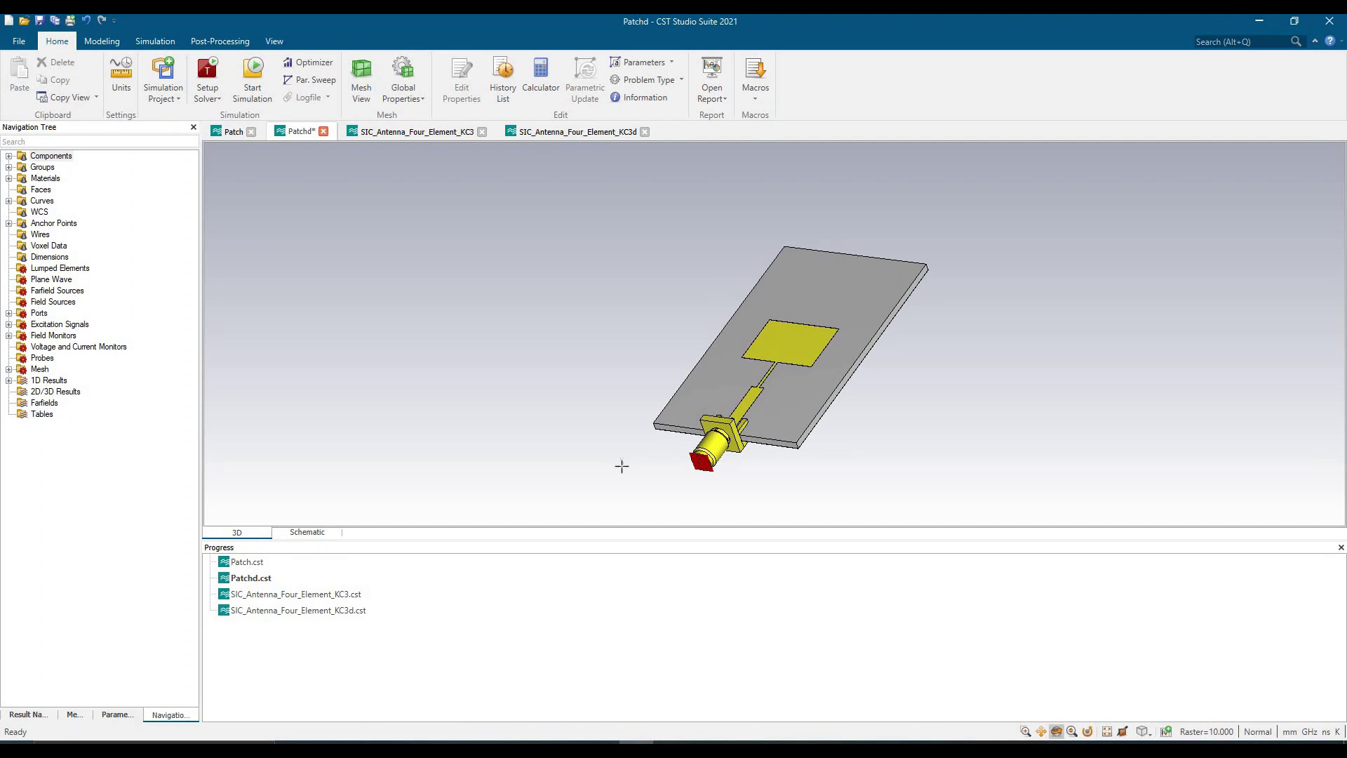
Step: Check the SMP connector on the Patchd antenna in perspective view, minimise the CreatePort window and save the project
key(0)
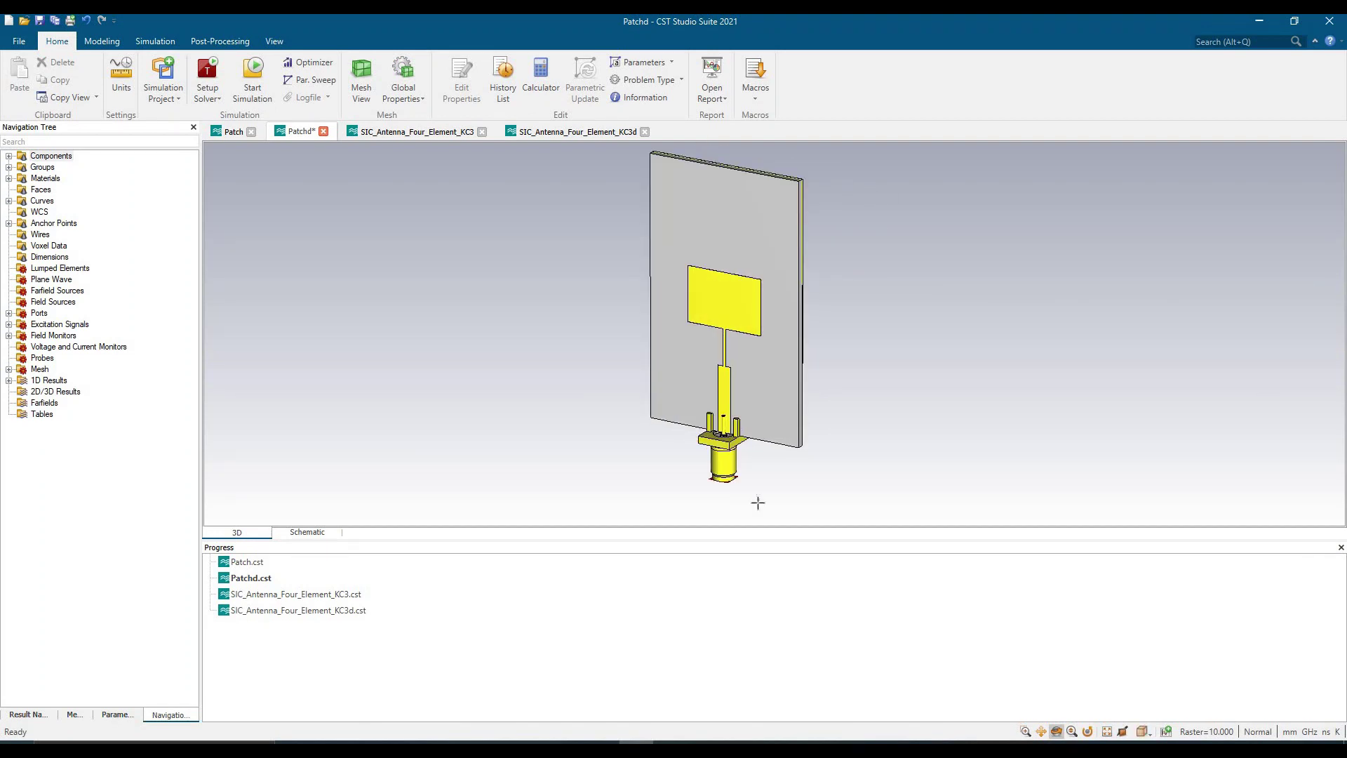
key(space)
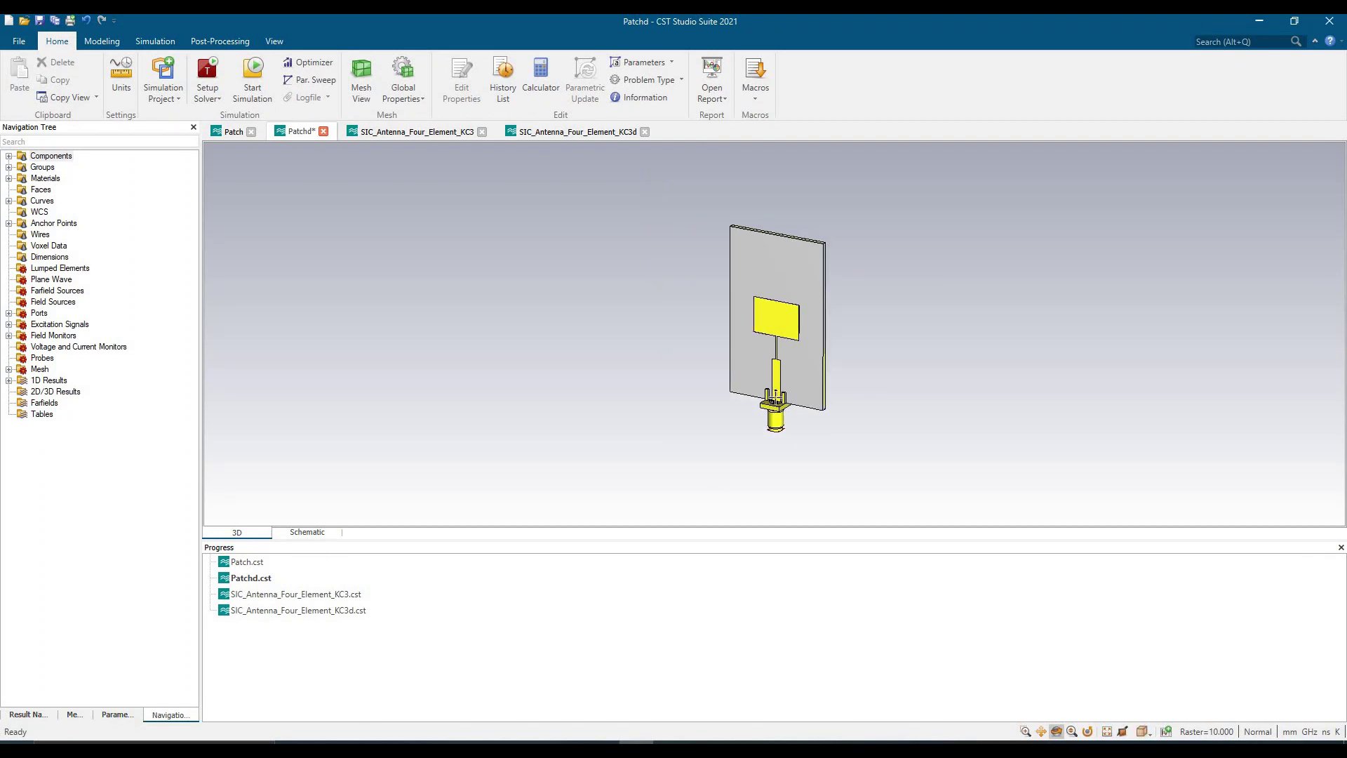
scroll(776, 446, up, 8)
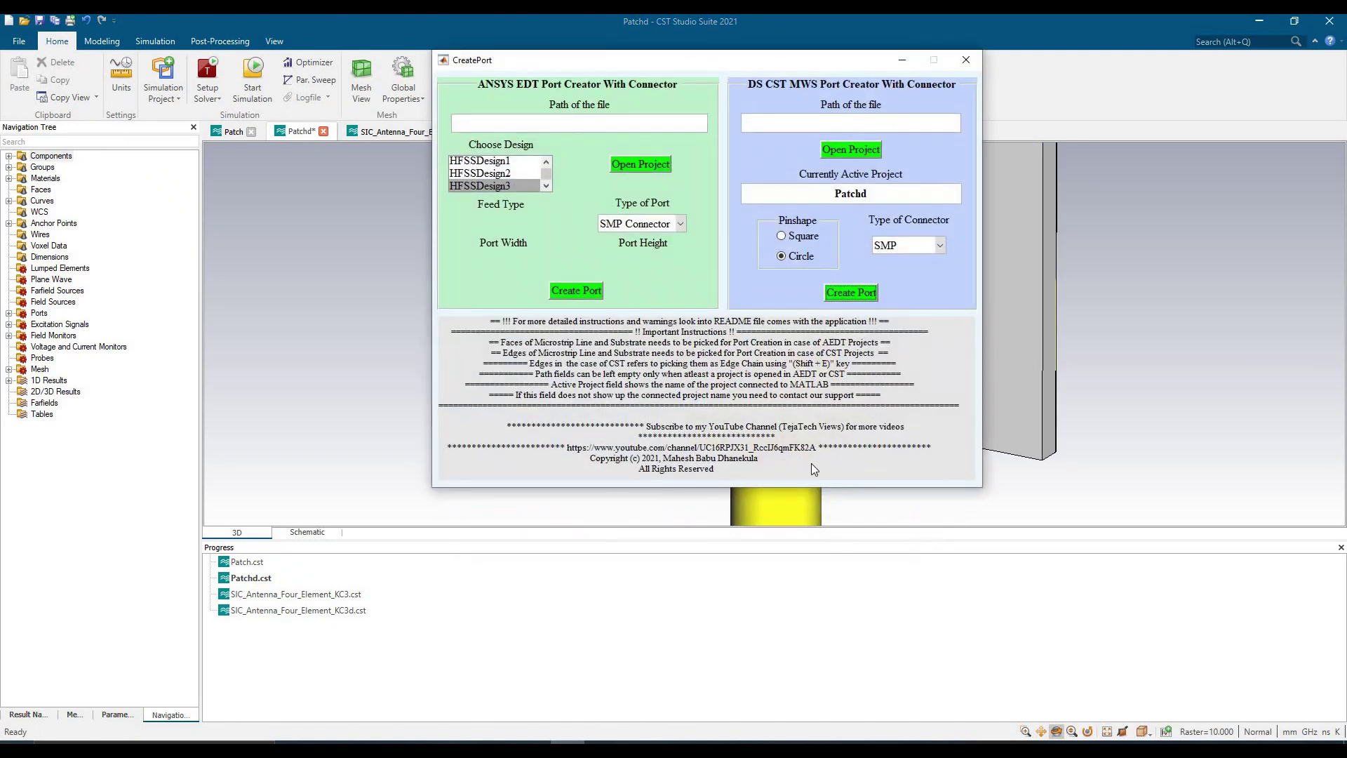
click(903, 59)
scroll(513, 428, down, 8)
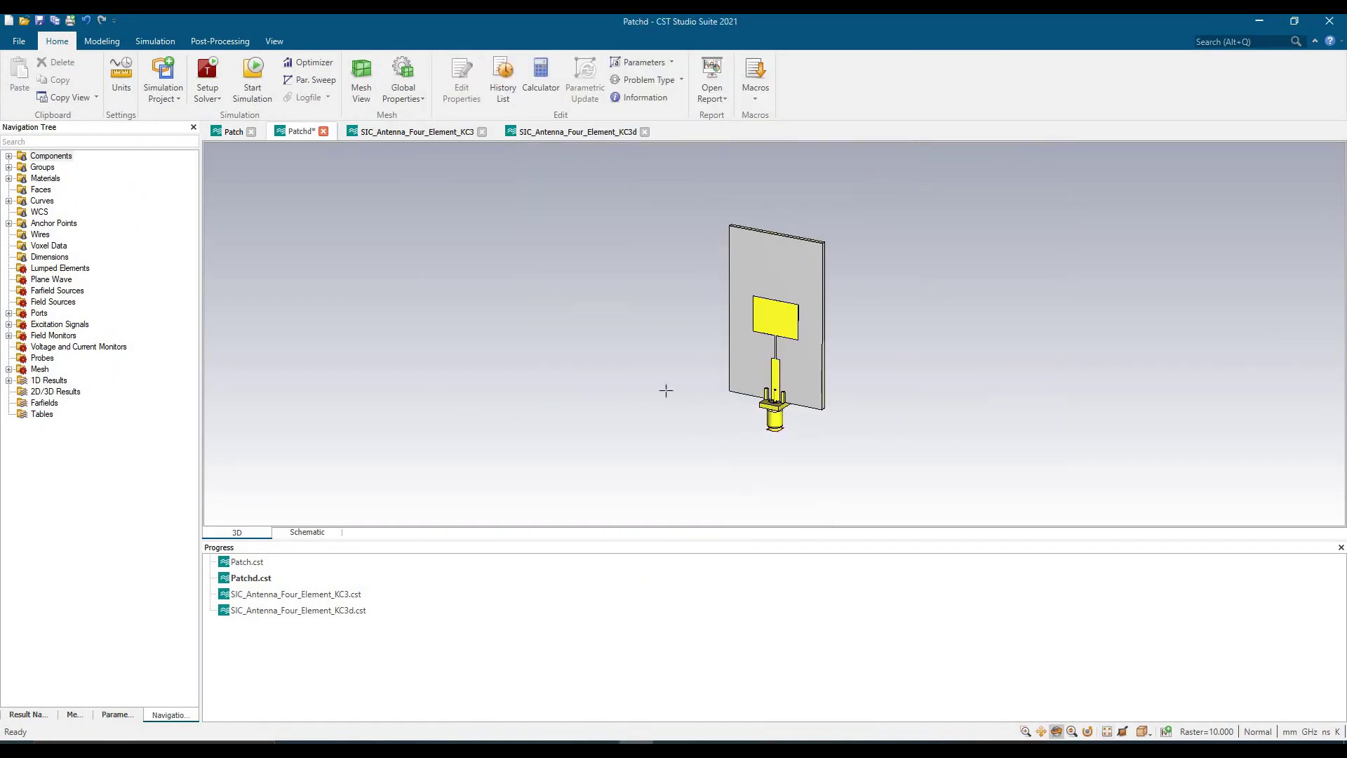
scroll(823, 441, up, 8)
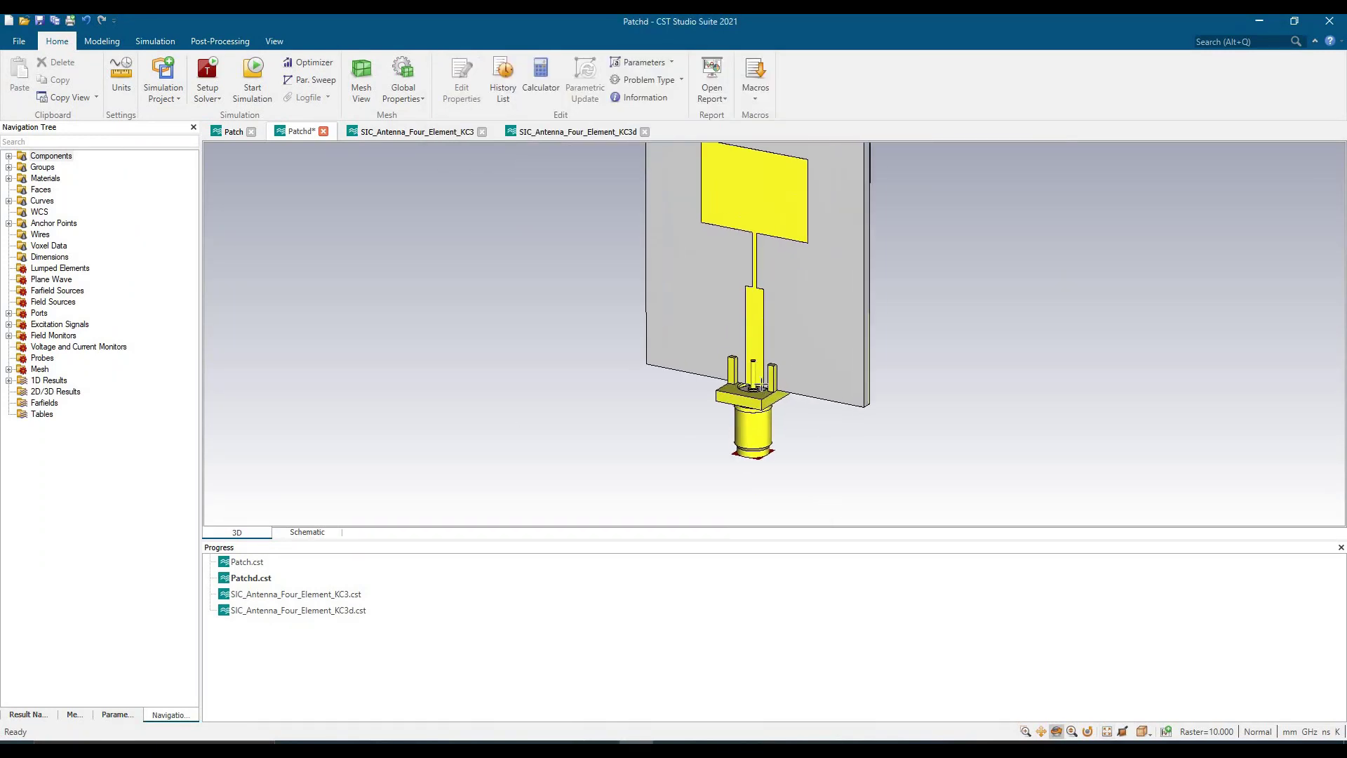
click(40, 21)
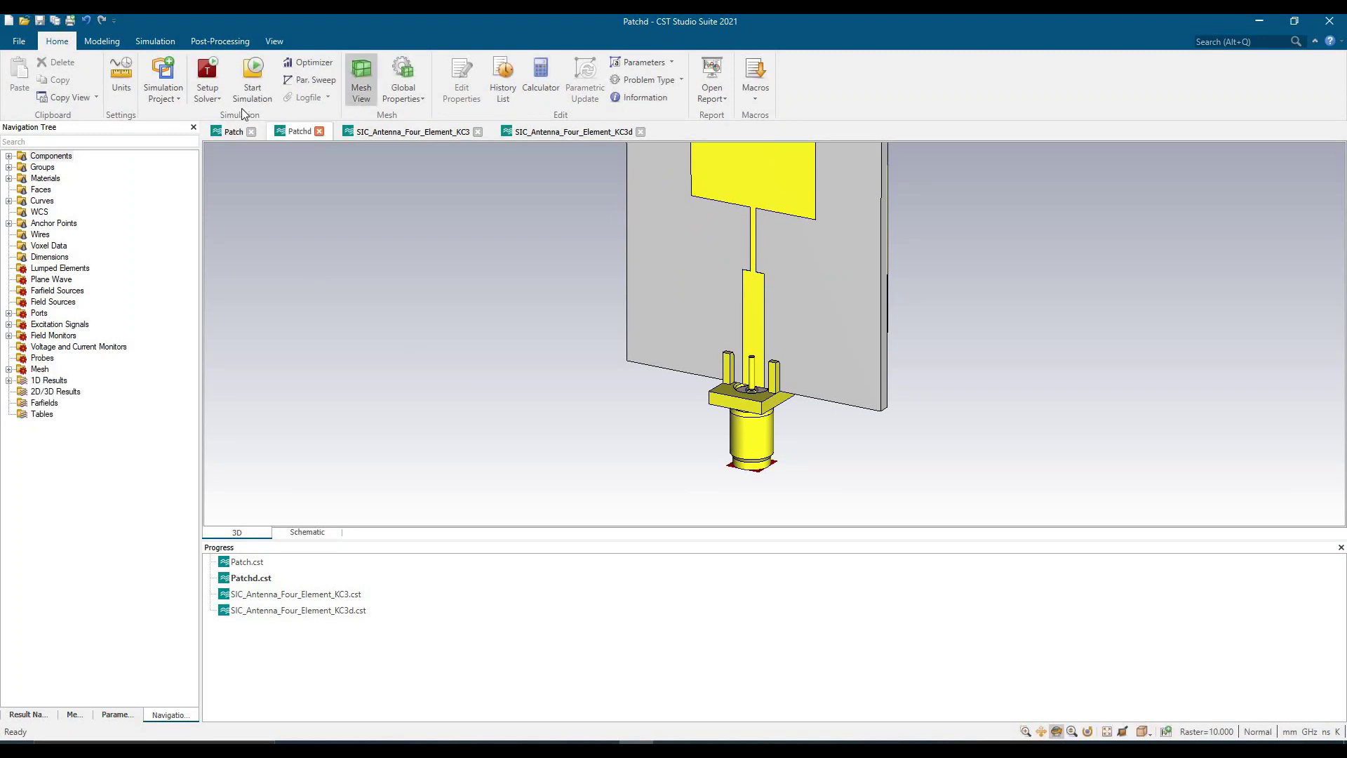
Step: Switch to the Patch project and plot the S-parameter curves stored in New Folder under the 1D results
click(233, 131)
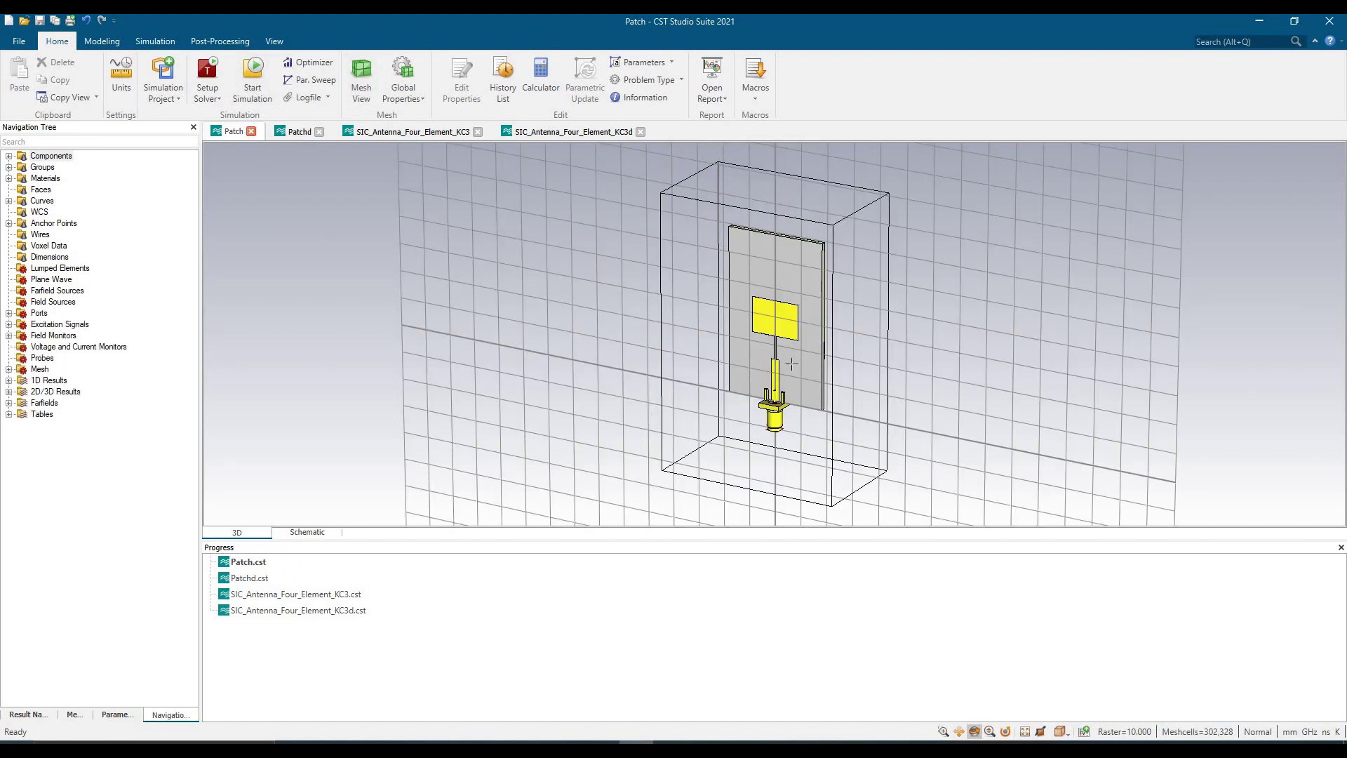
click(8, 380)
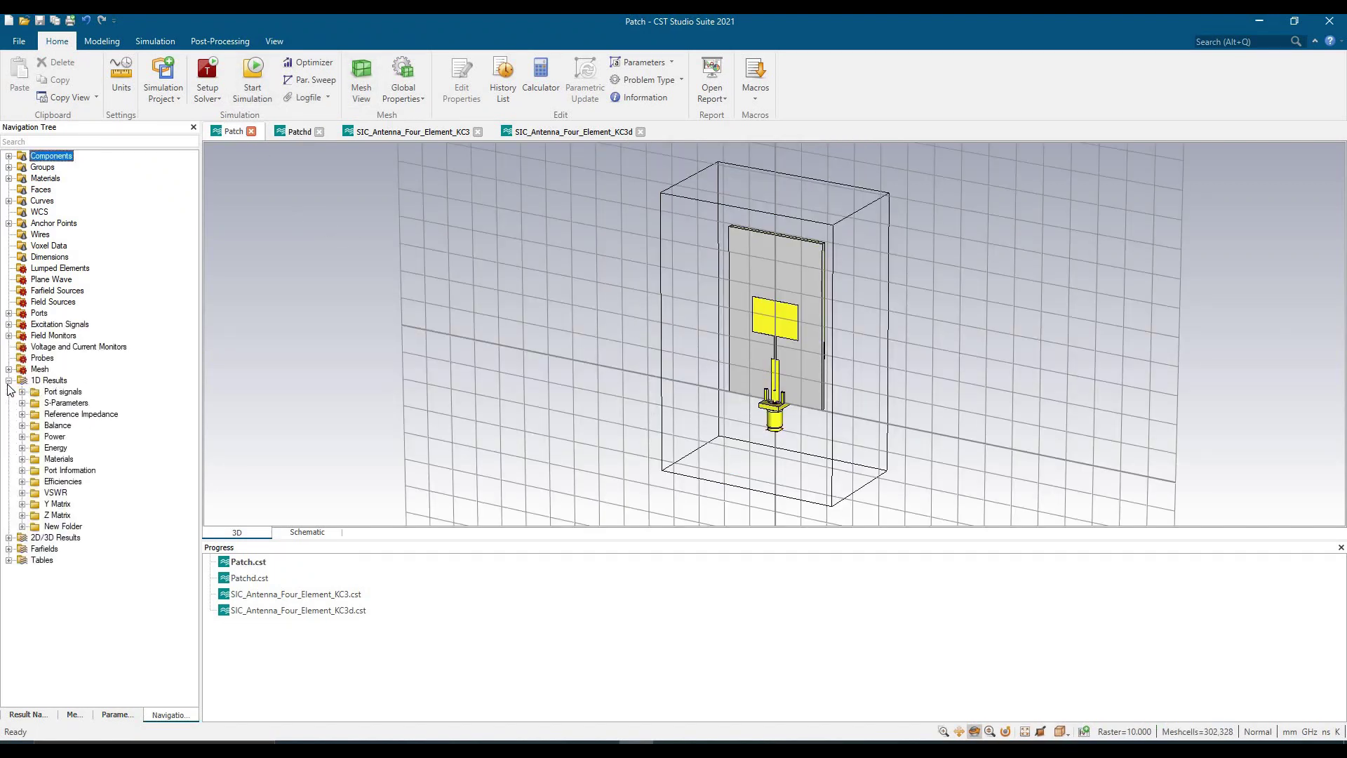
click(54, 526)
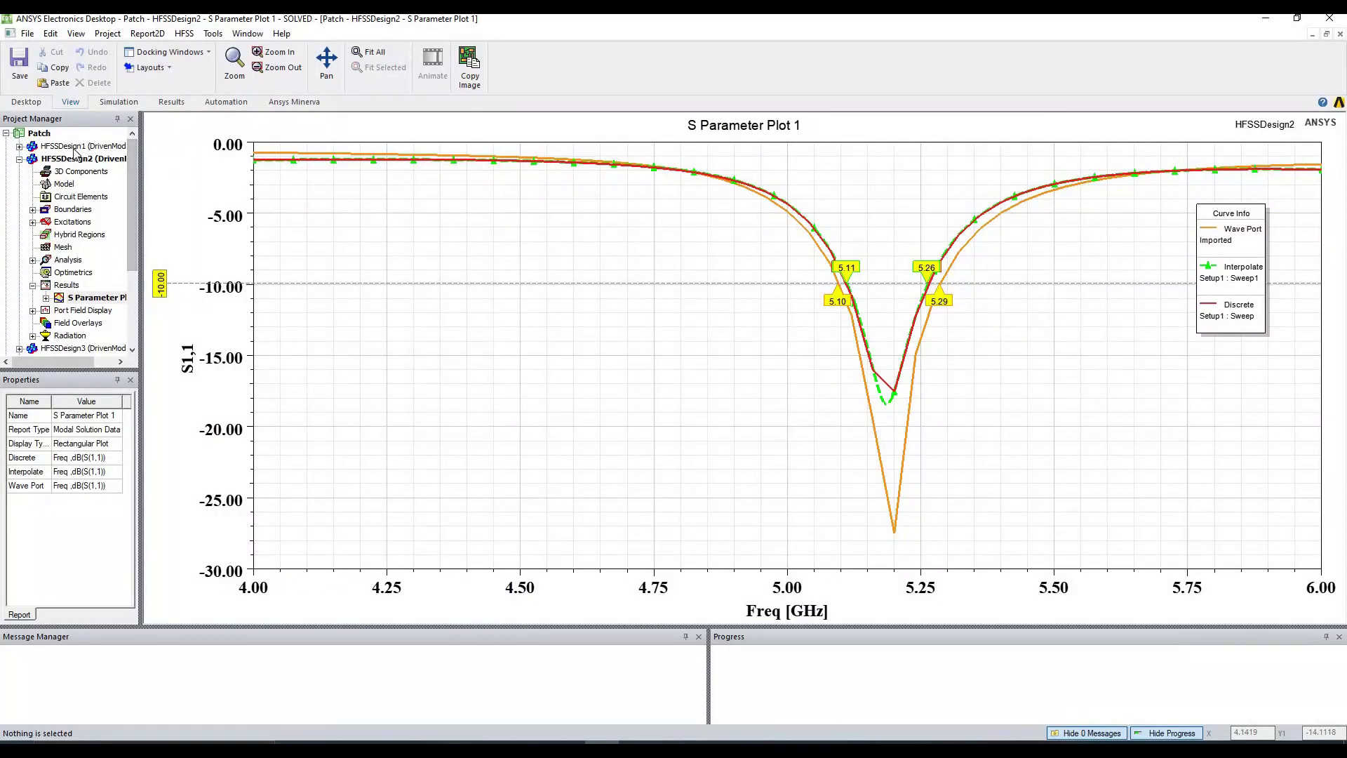
double_click(76, 148)
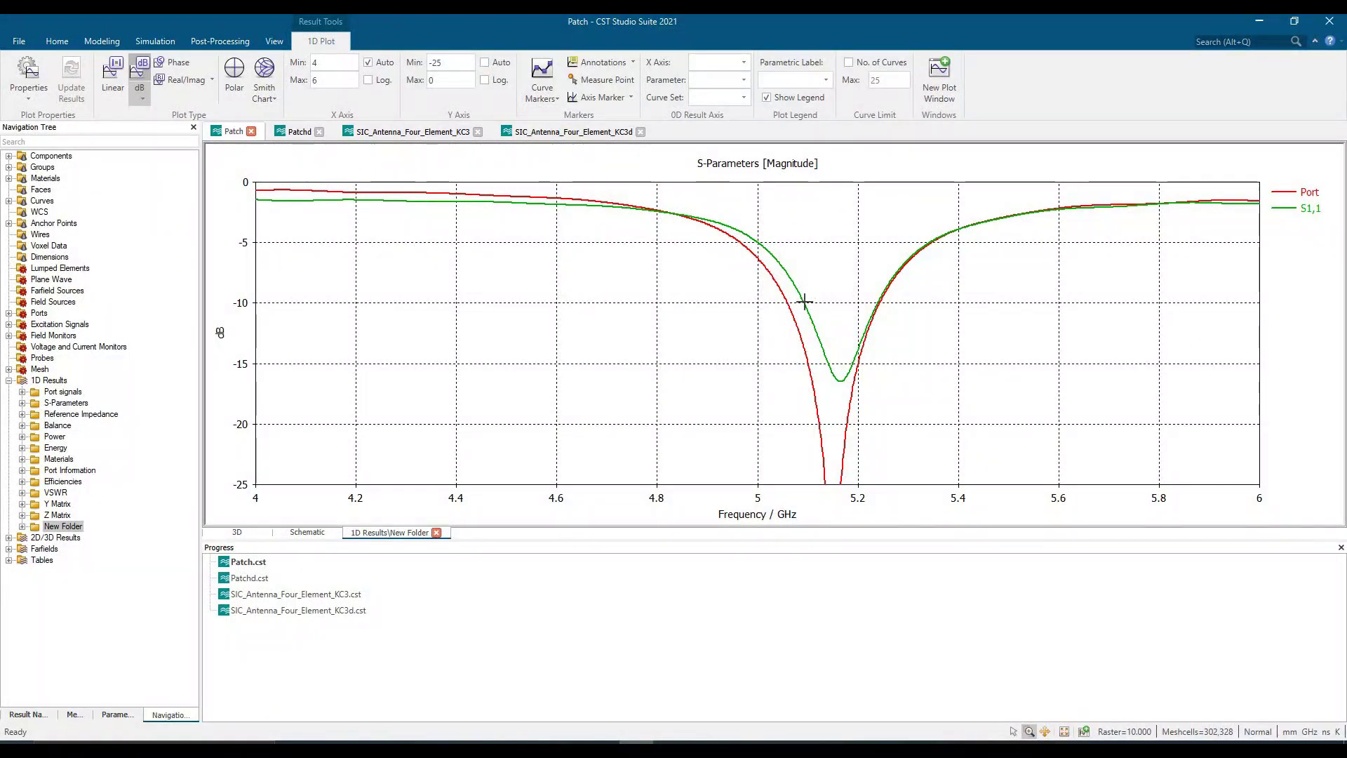
Step: View the connector up close on the Patch 3D model and return to the New Folder S-parameter plot
click(237, 533)
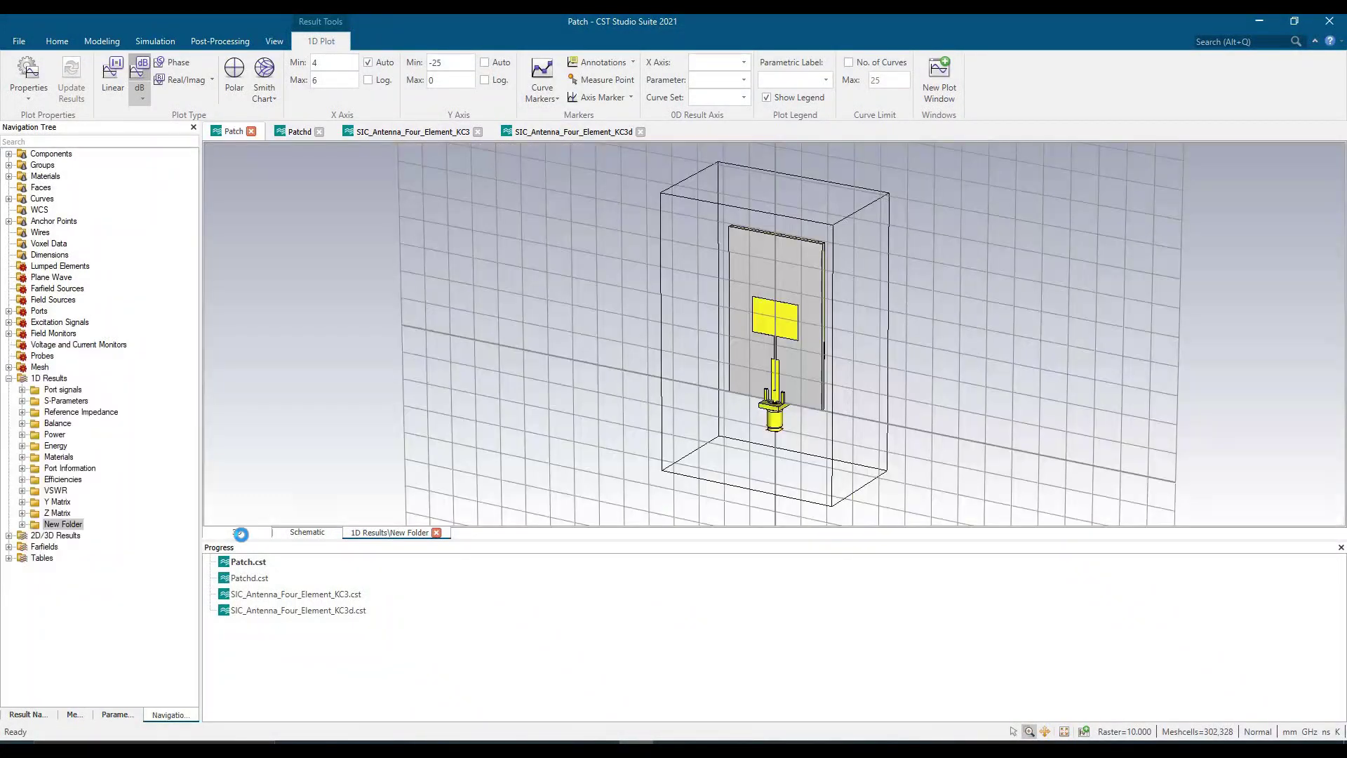
scroll(786, 403, up, 5)
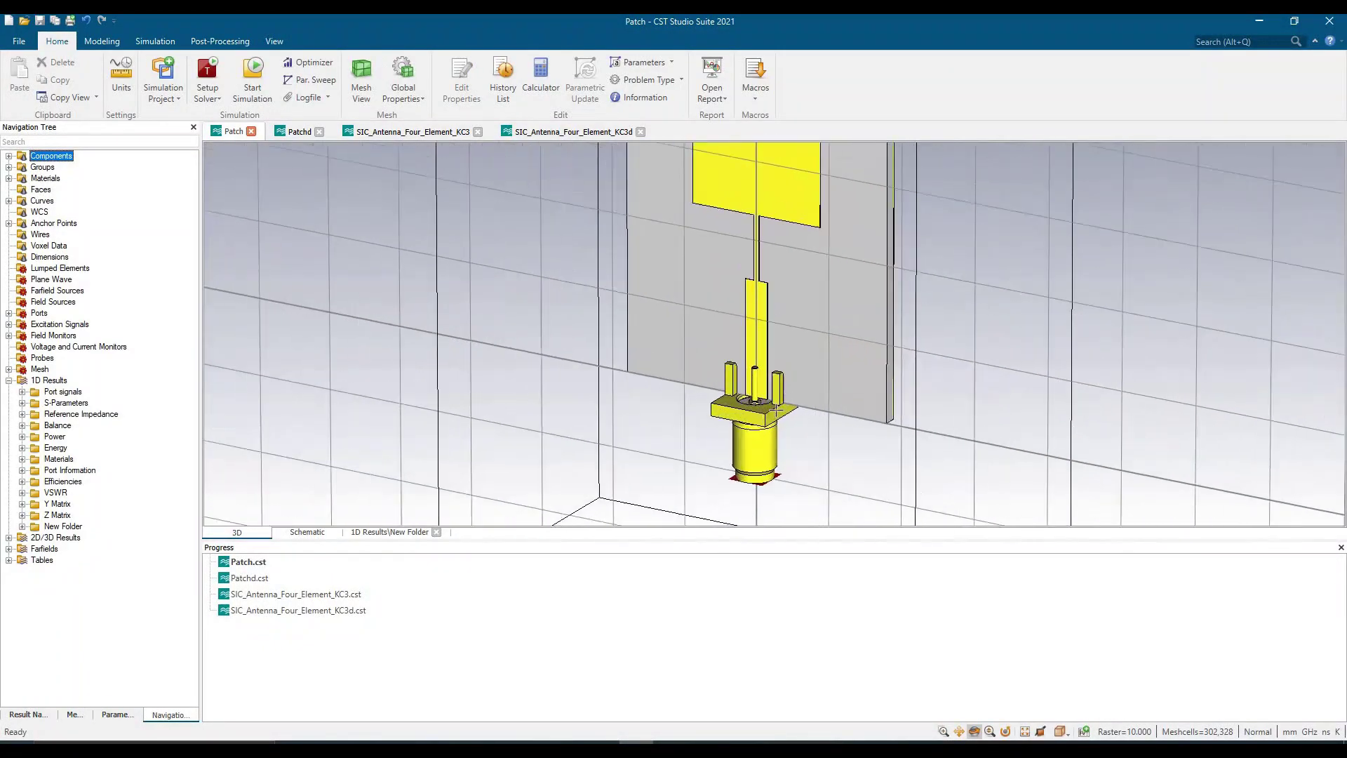
click(376, 532)
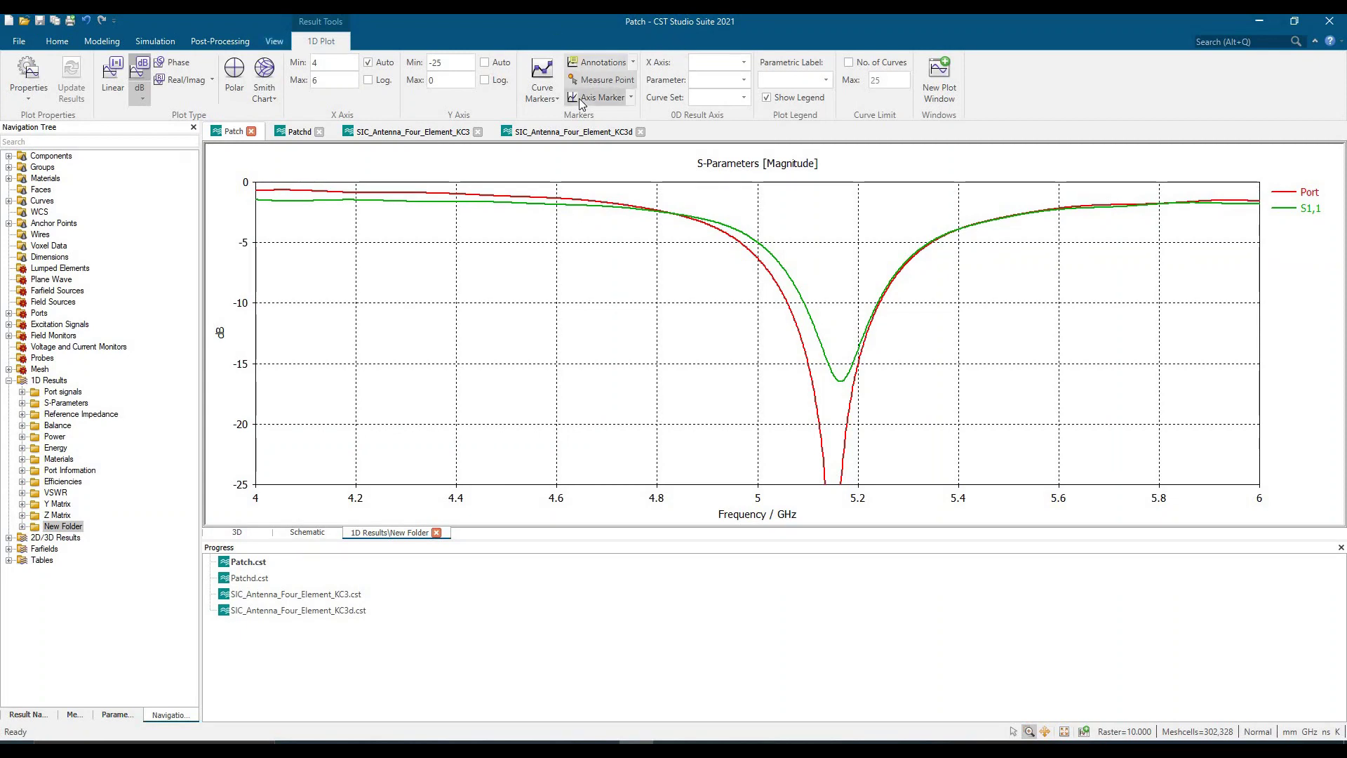
Step: Compare the Port and S1,1 curves with an axis marker at about 5.24, 5.10 and 4.93 GHz, and hide the marker
click(600, 97)
drag(753, 340, 876, 347)
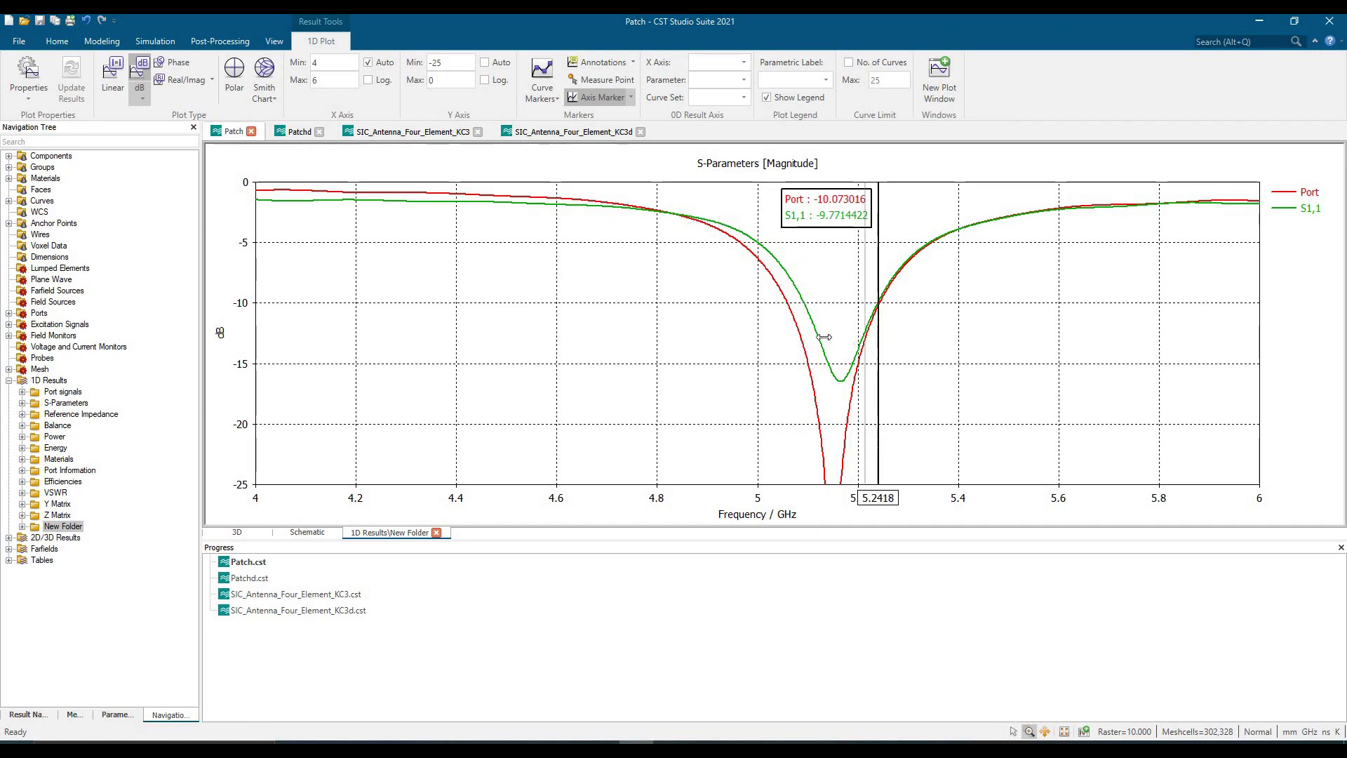
click(804, 329)
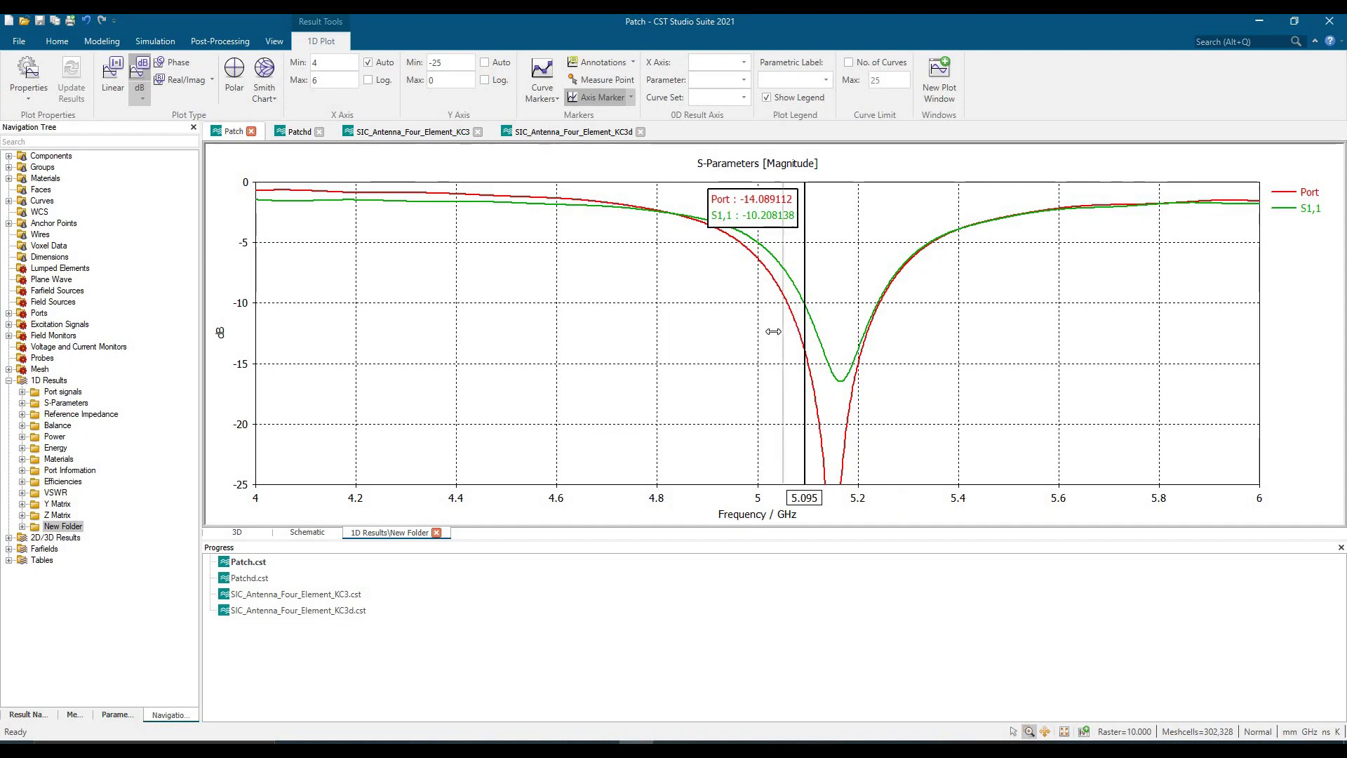
drag(773, 331, 721, 355)
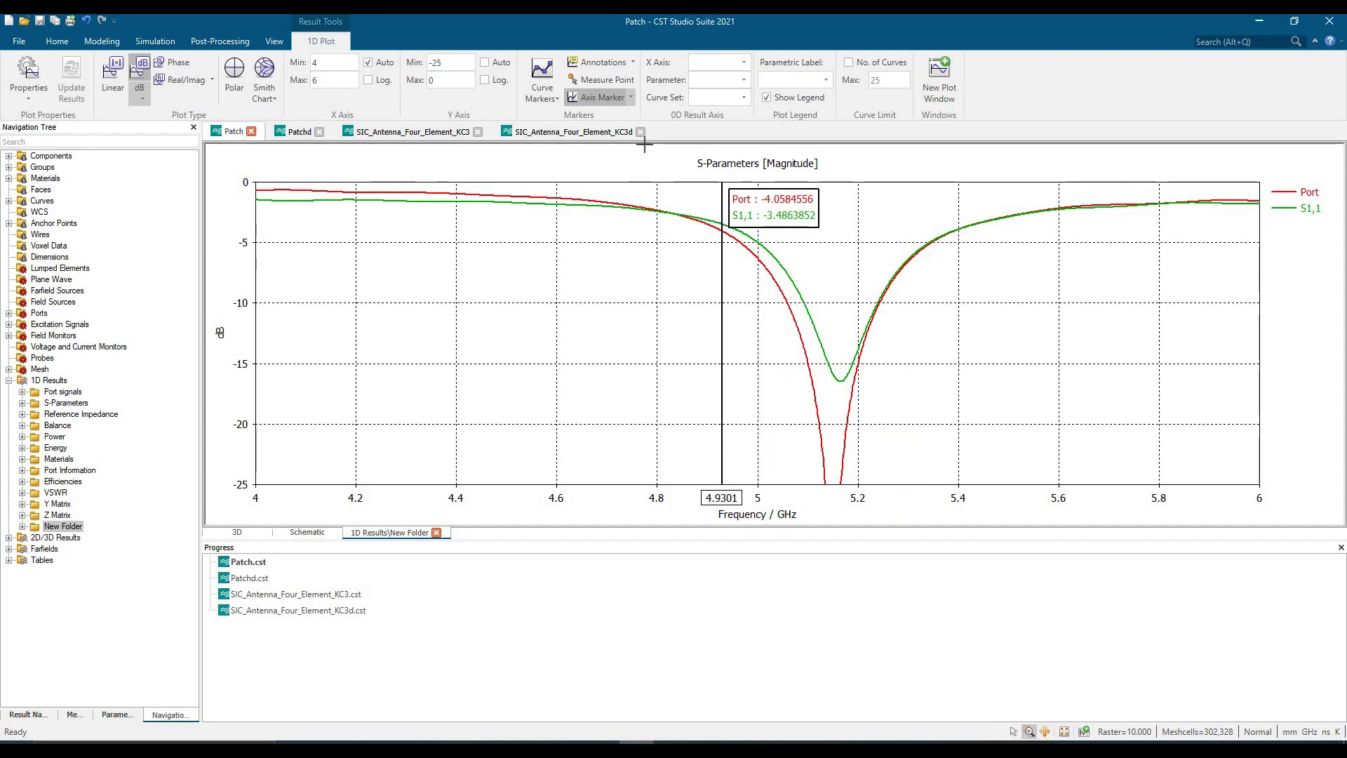
click(585, 101)
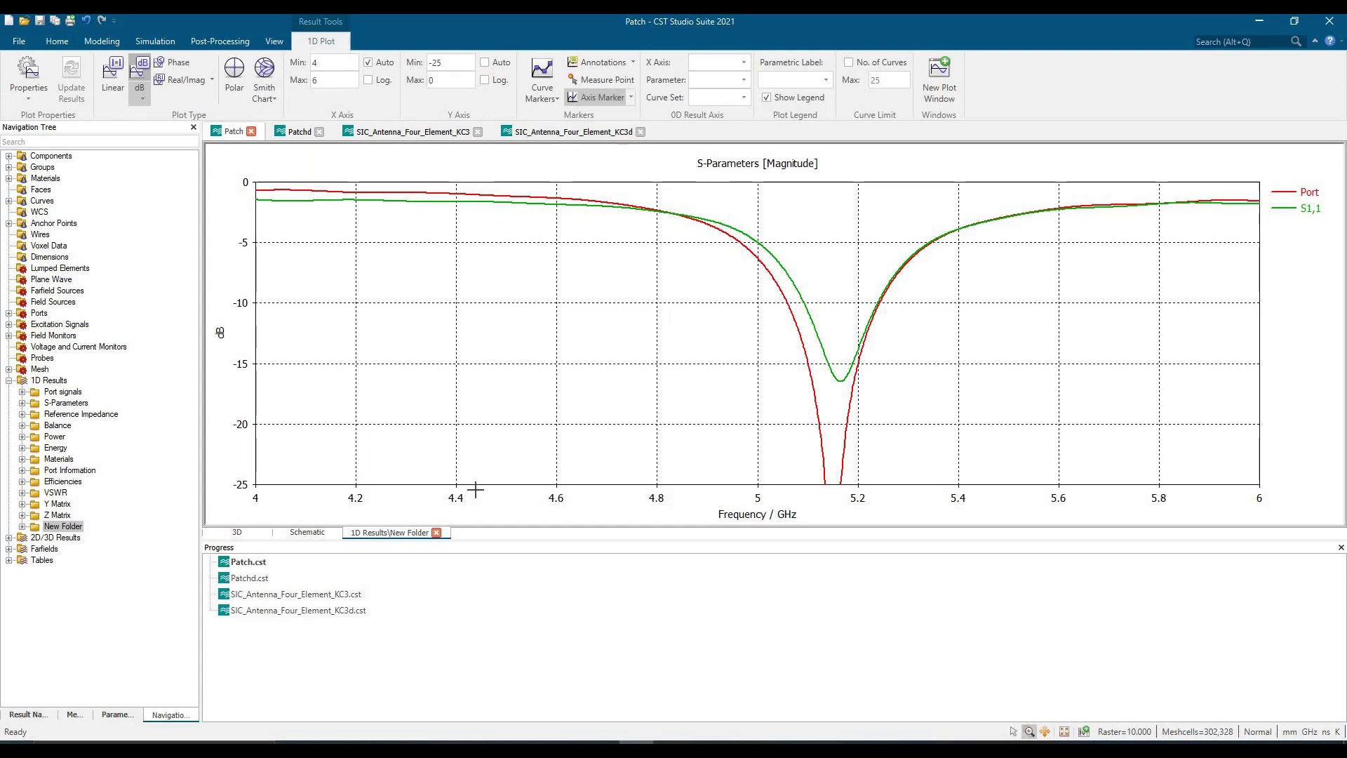
Step: Return to the Patch 3D model and inspect the SMP connector and its waveguide port from the front, side and below
click(238, 532)
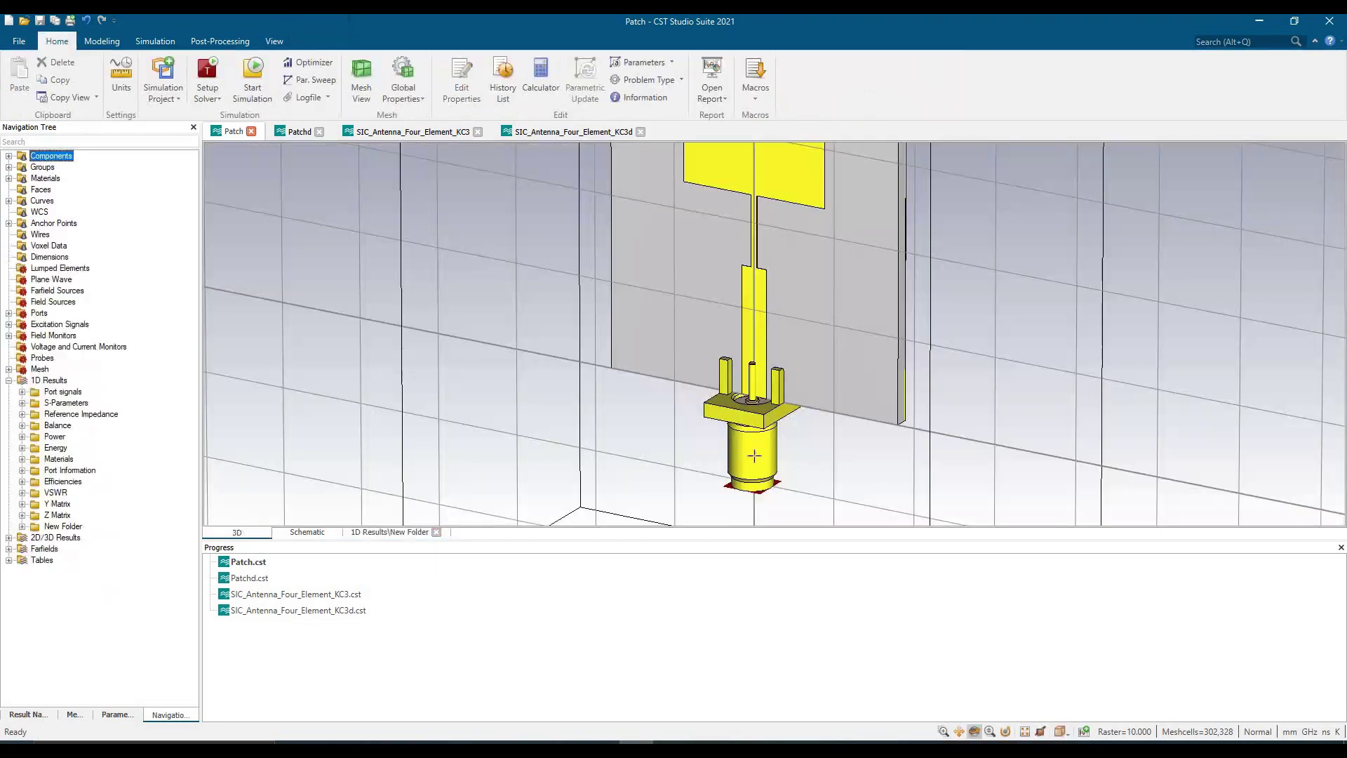
key(space)
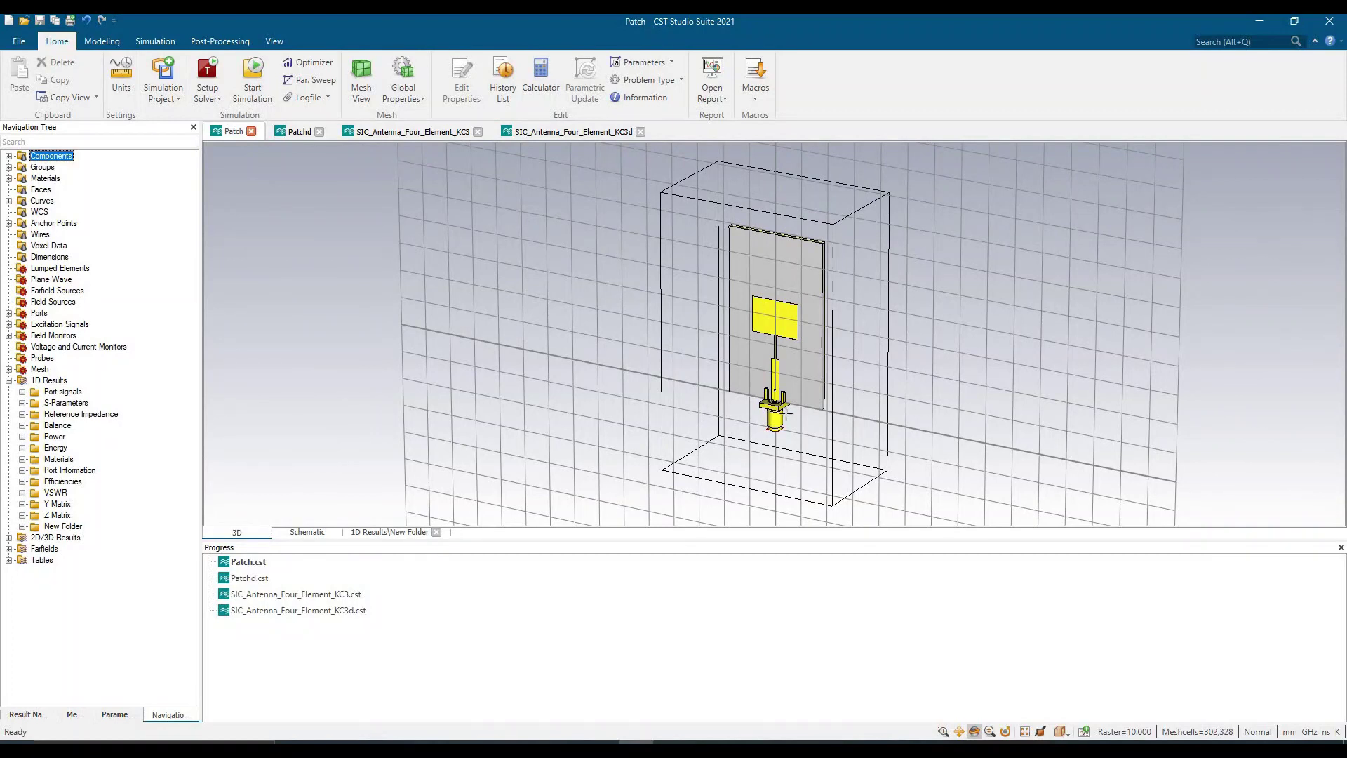
scroll(787, 414, up, 5)
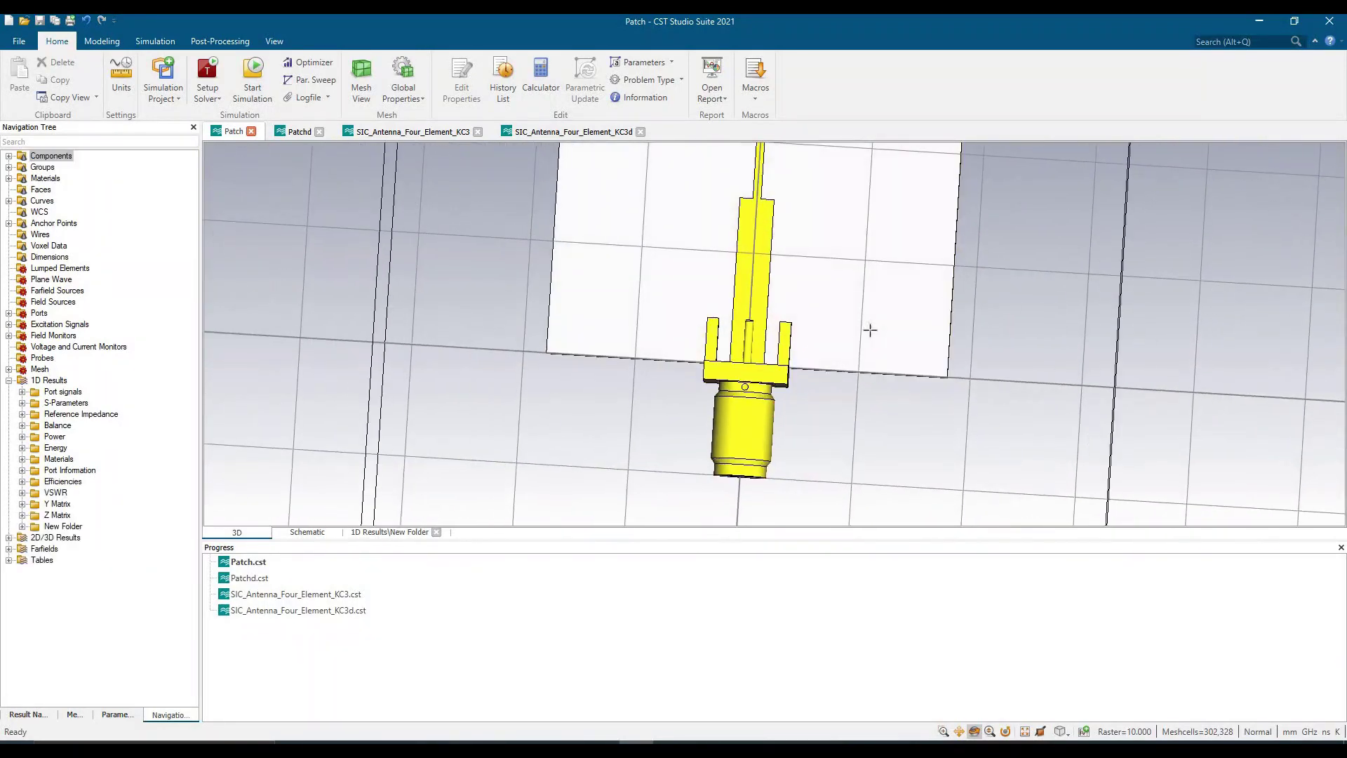
key(KP_4)
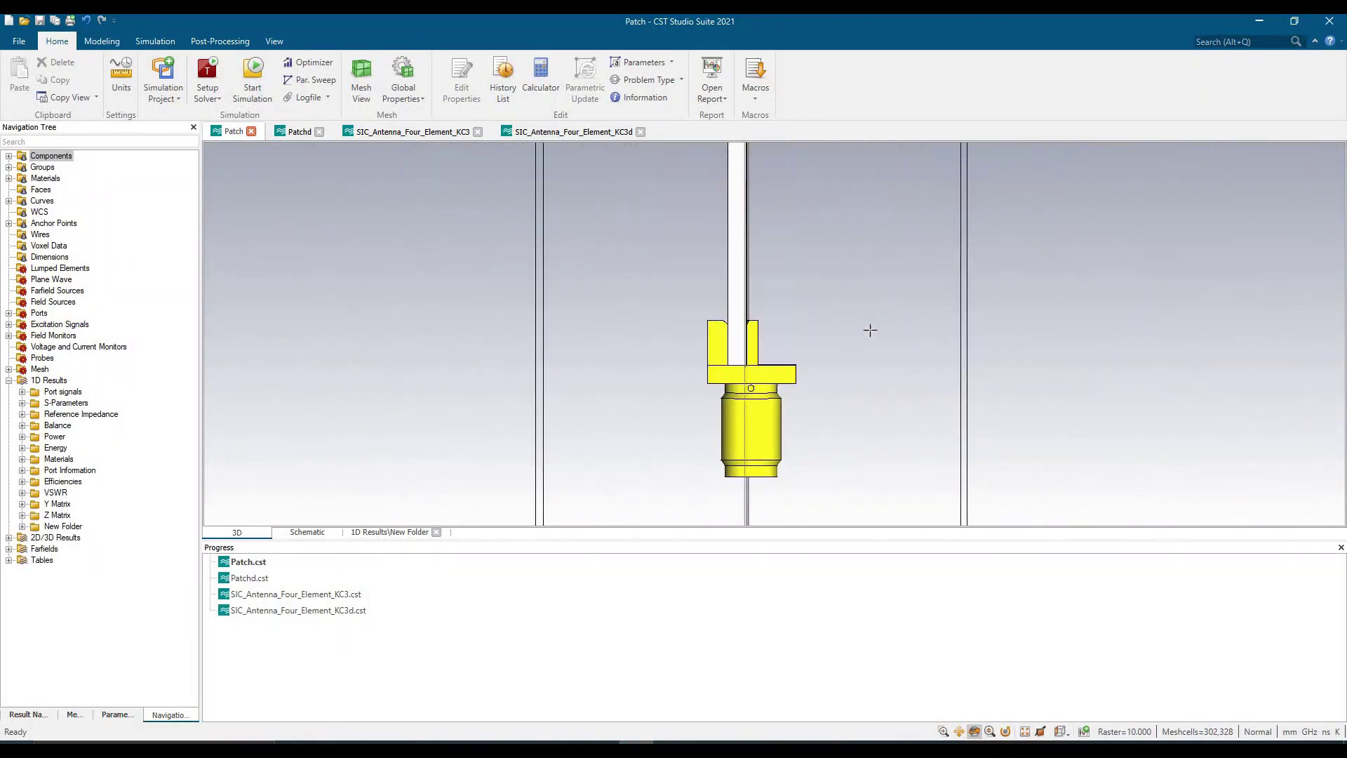
scroll(737, 463, up, 1)
scroll(737, 463, up, 4)
drag(685, 295, 603, 211)
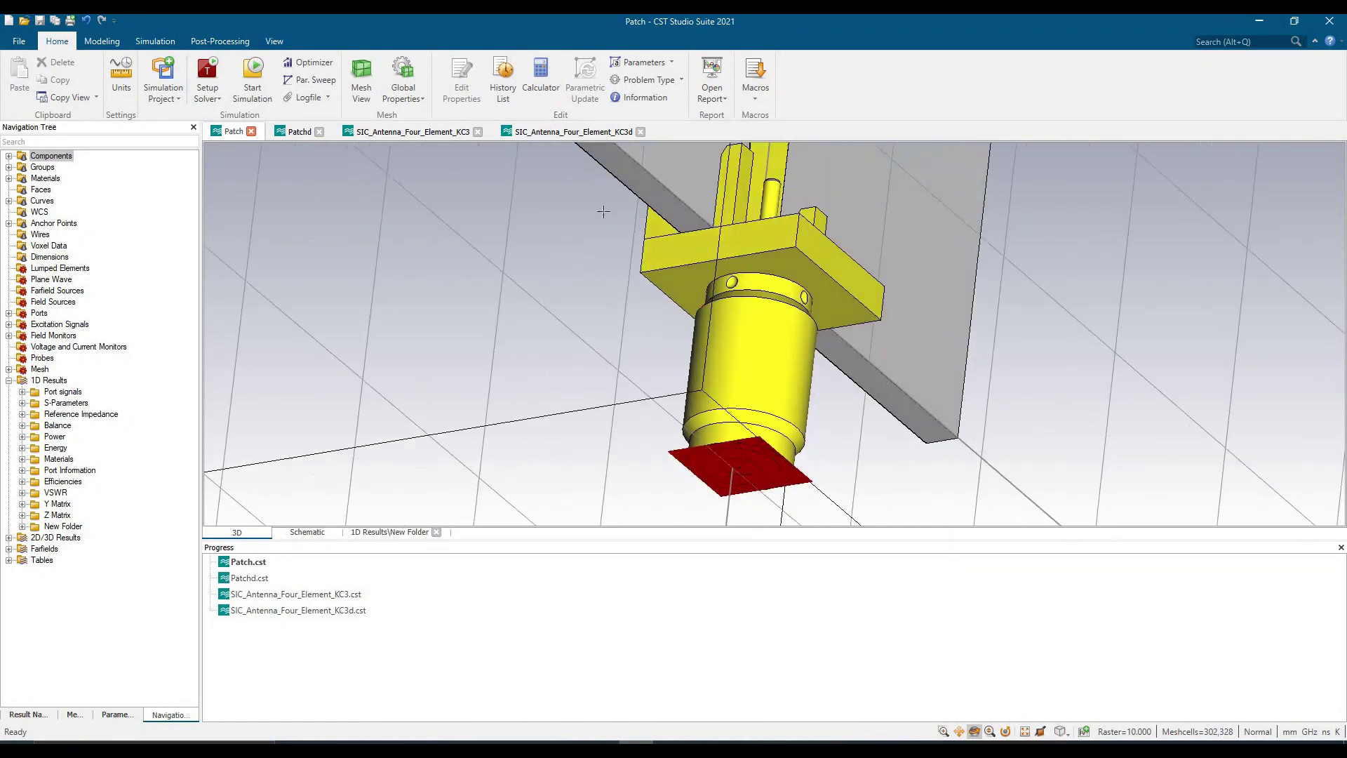
Step: Isolate the SMP1 connector's Core and Sheath solids in turn and examine their shape and material
double_click(775, 203)
scroll(765, 395, up, 5)
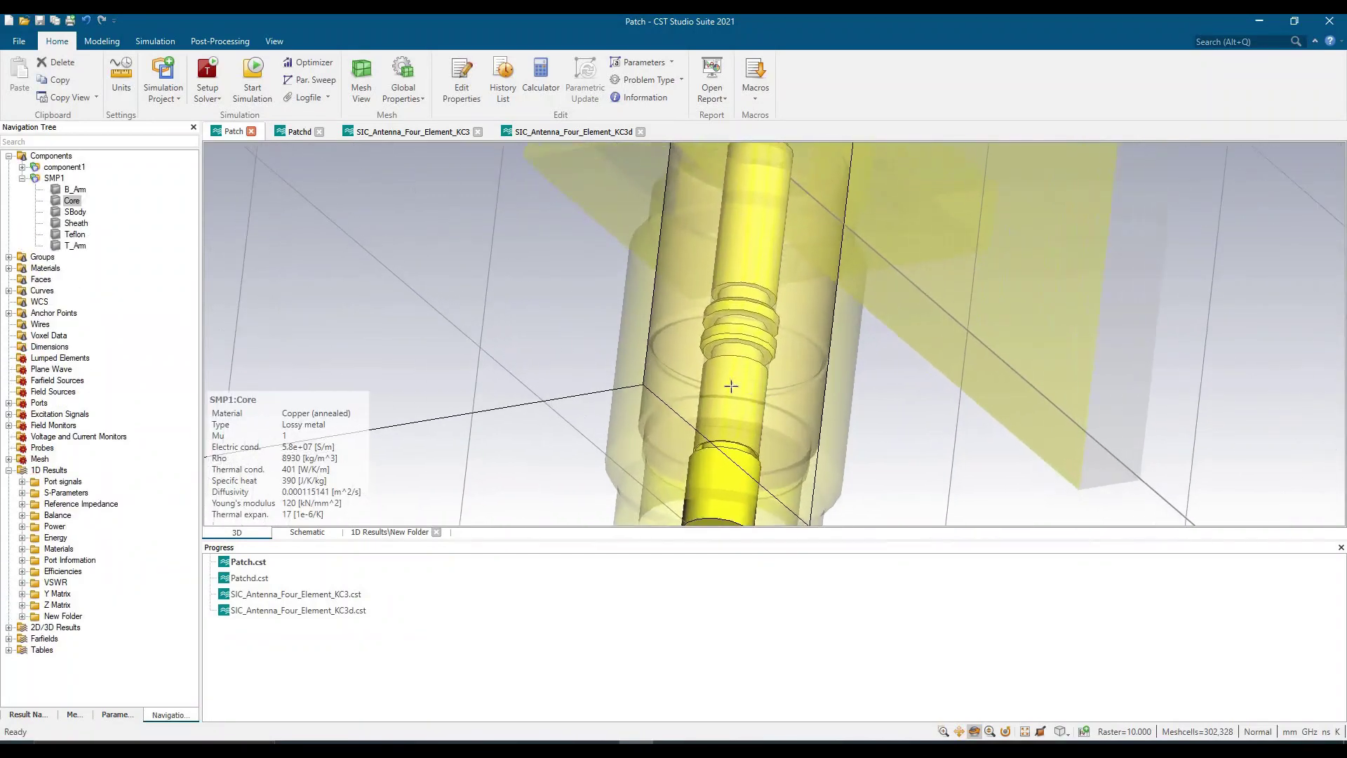
mouse_move(811, 387)
mouse_down()
mouse_move(879, 388)
mouse_move(769, 399)
mouse_up()
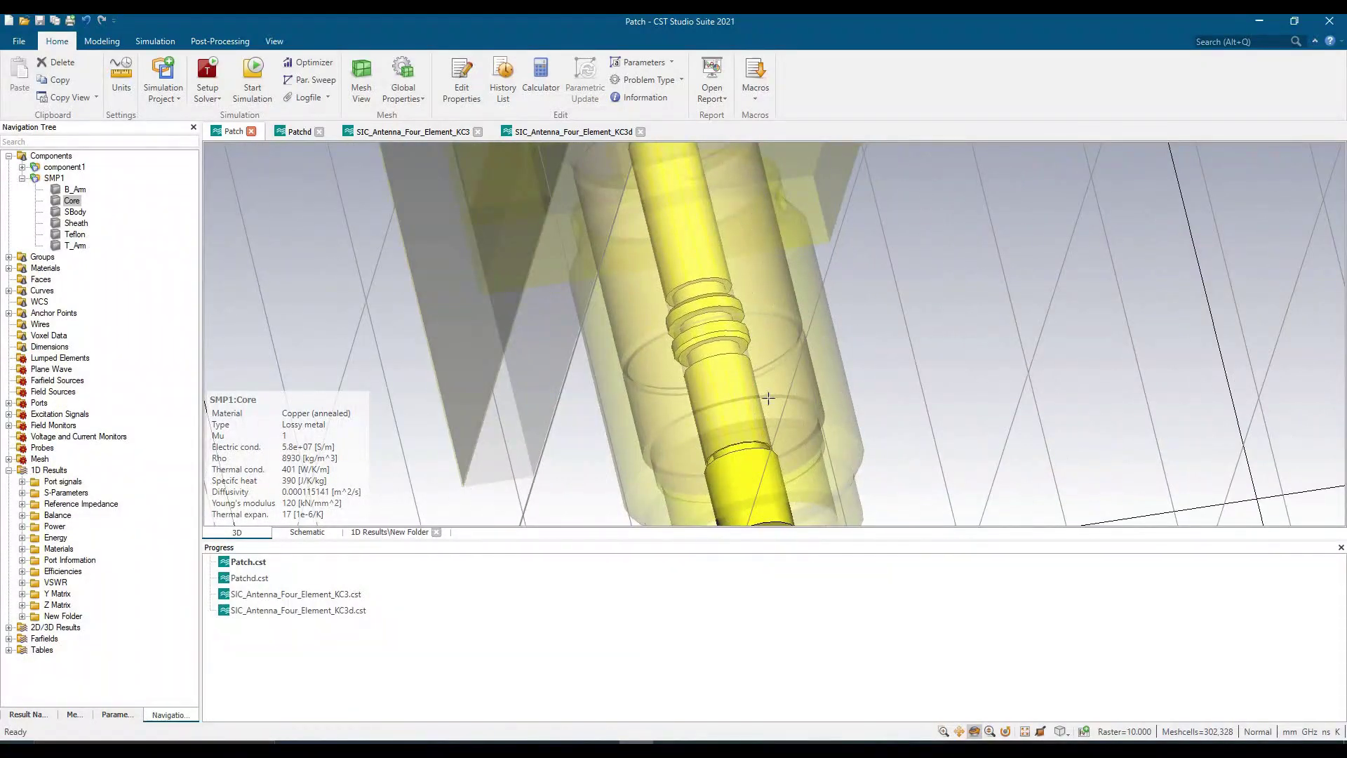
scroll(769, 399, down, 3)
double_click(733, 435)
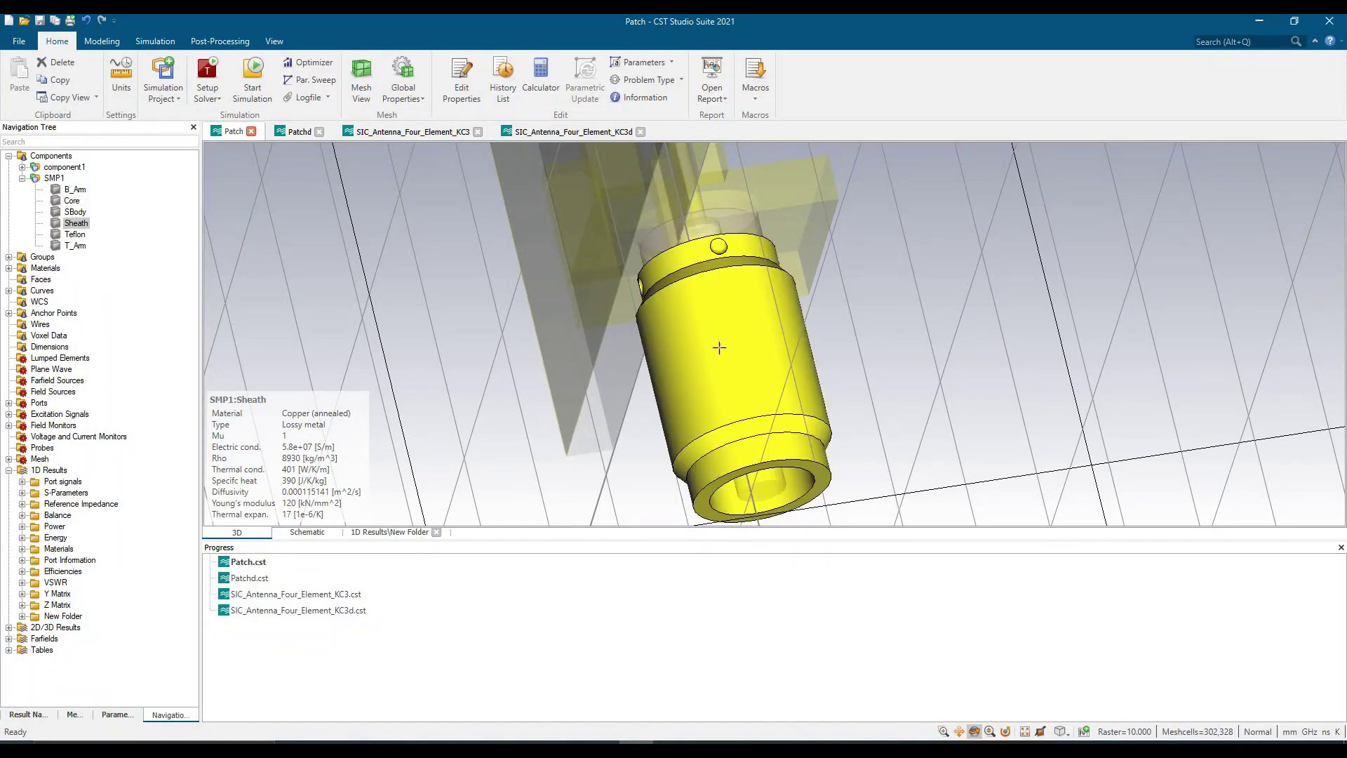
drag(694, 359, 586, 294)
drag(784, 361, 817, 304)
Step: Examine the SMP1 connector's Teflon solid, clear the selection, restore the full antenna view and collapse the SMP1 component
double_click(786, 453)
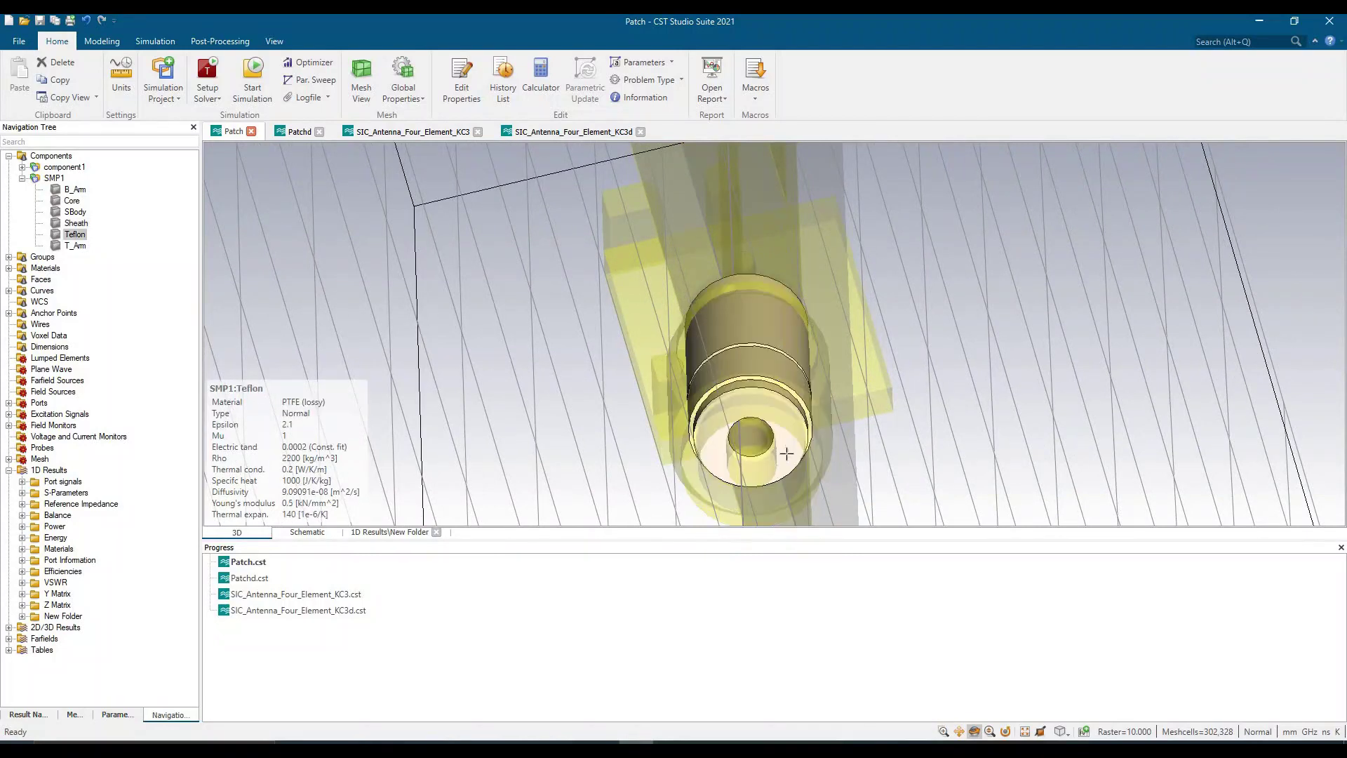
mouse_move(721, 303)
mouse_down()
mouse_move(803, 385)
mouse_move(738, 300)
mouse_move(727, 376)
mouse_move(613, 416)
mouse_up()
mouse_move(730, 317)
mouse_down()
mouse_move(734, 304)
mouse_move(587, 358)
mouse_up()
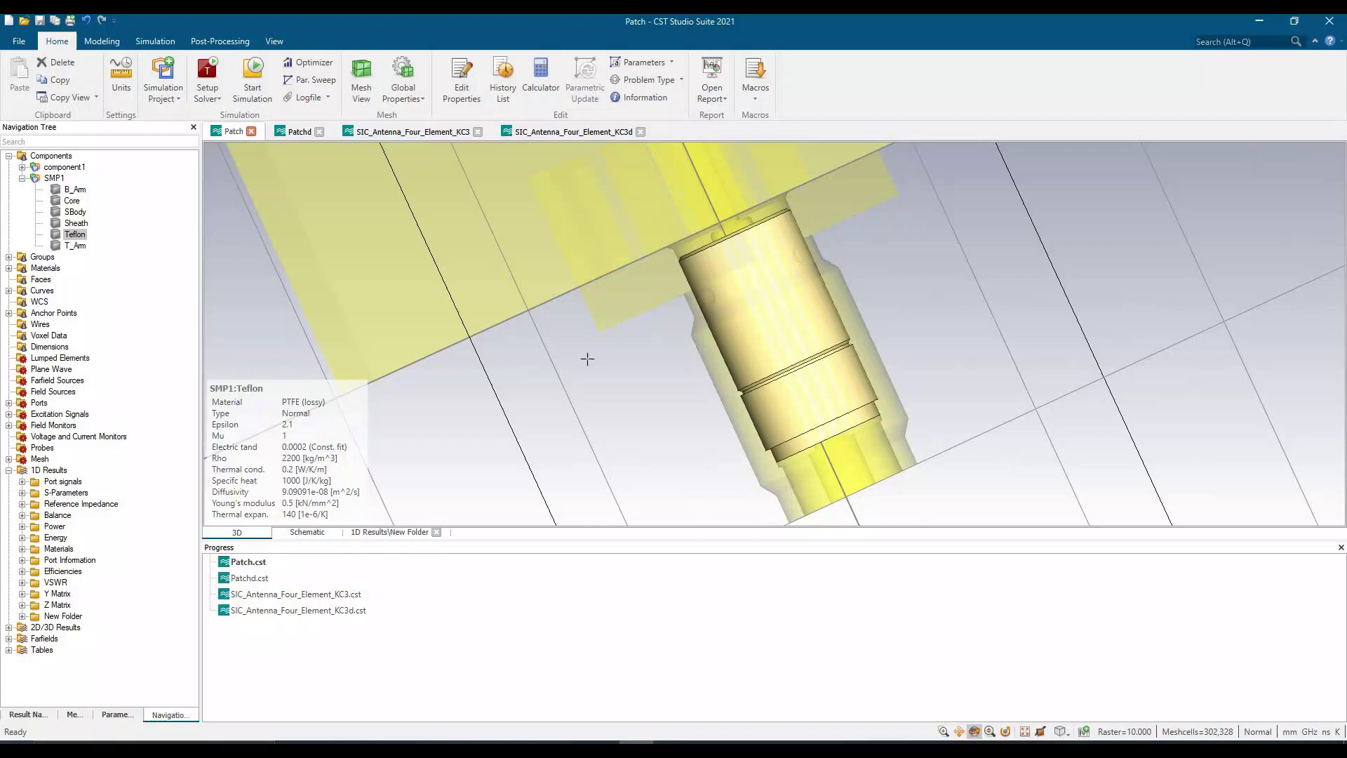
click(1060, 298)
key(space)
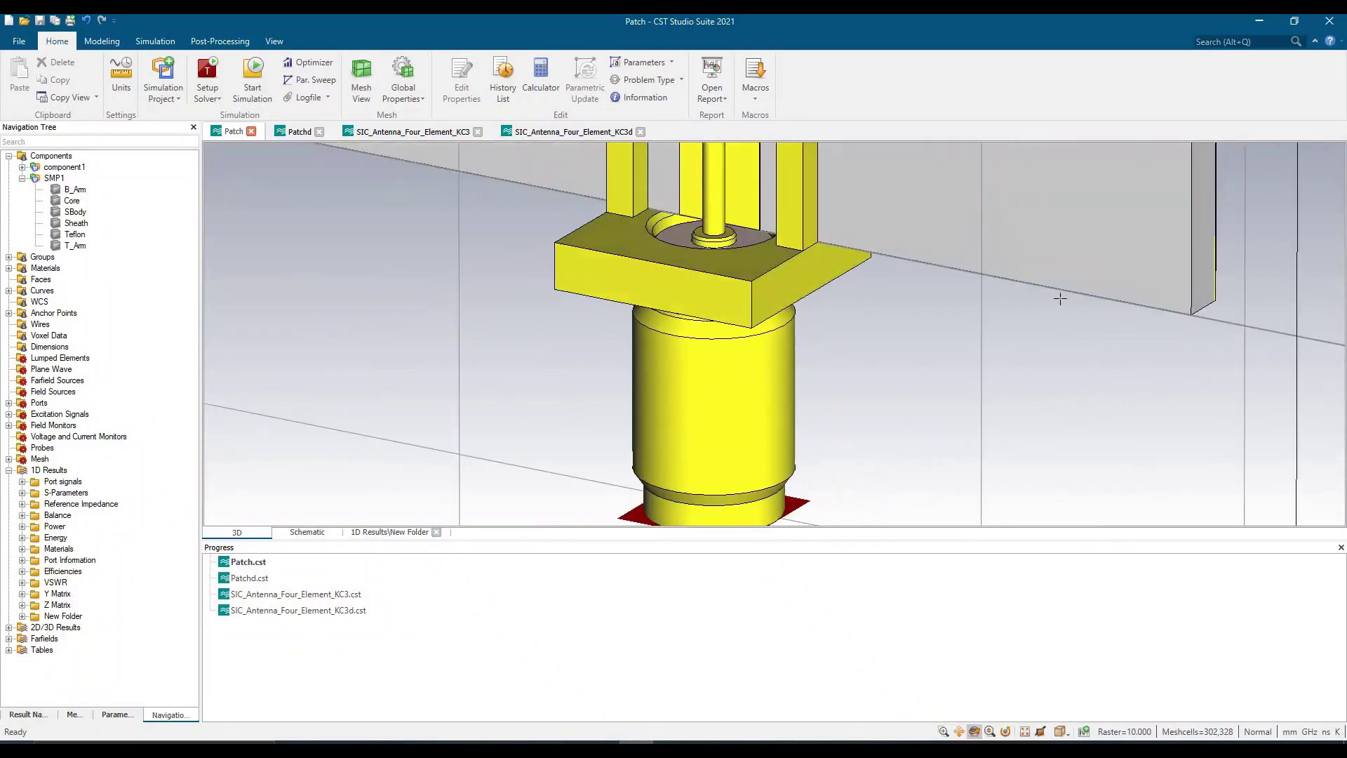
click(22, 178)
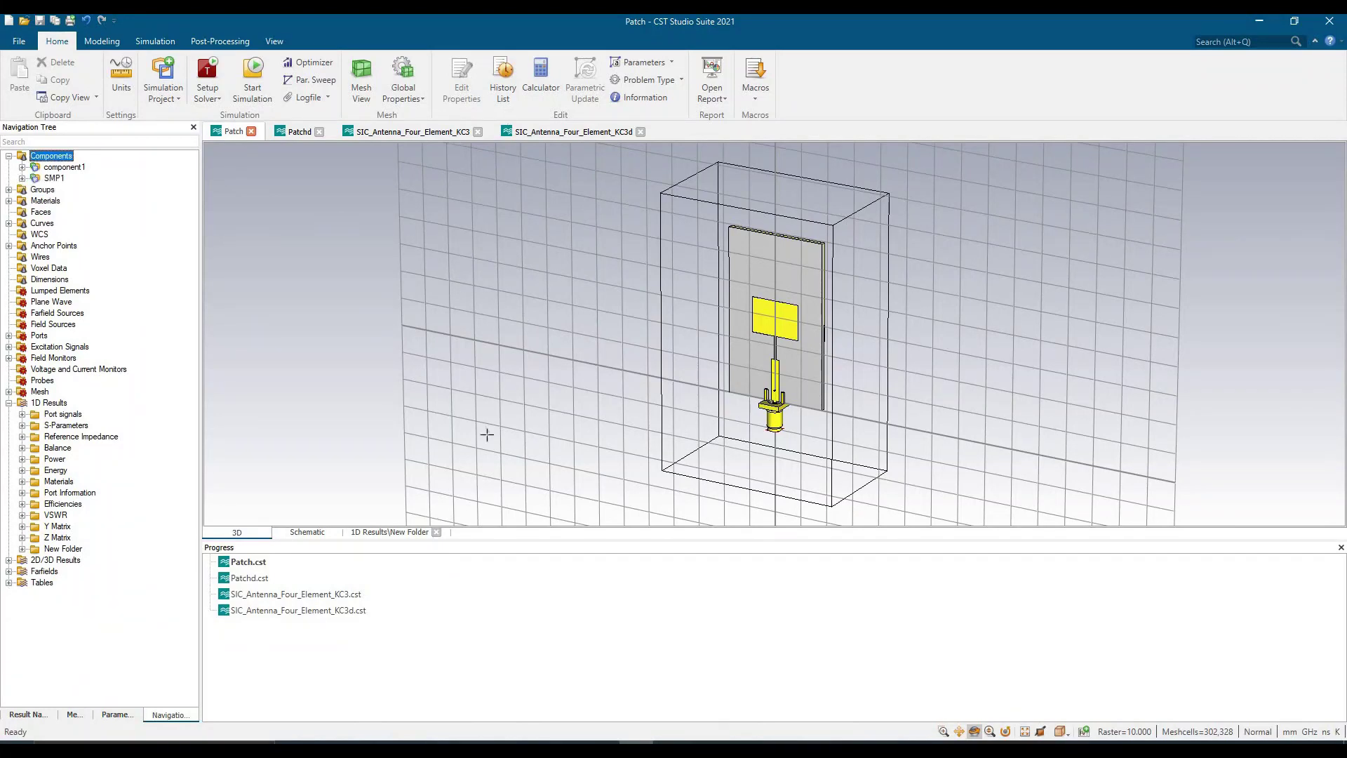
Step: Switch to ANSYS Electronics Desktop and close the Patch project, keeping the SIC_Antenna_Four_Elementv project open
click(568, 751)
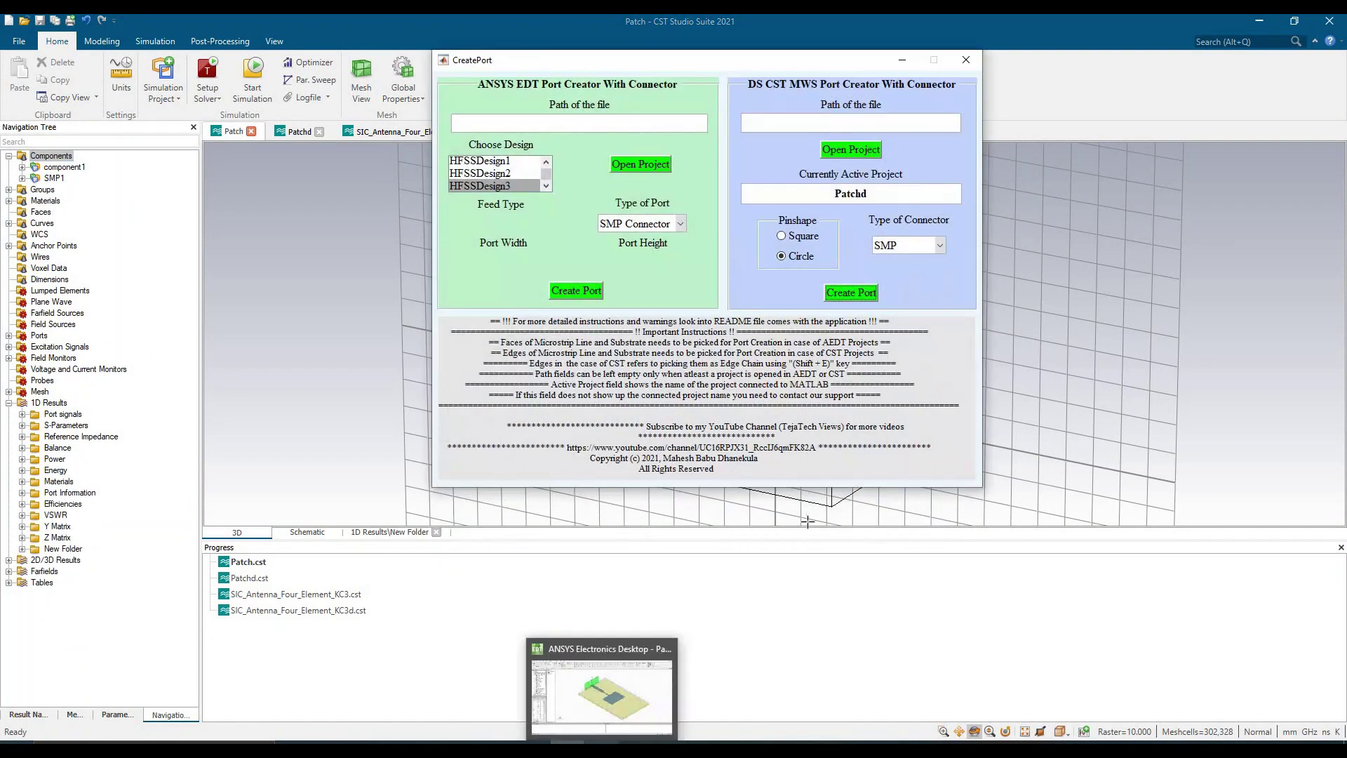
click(602, 750)
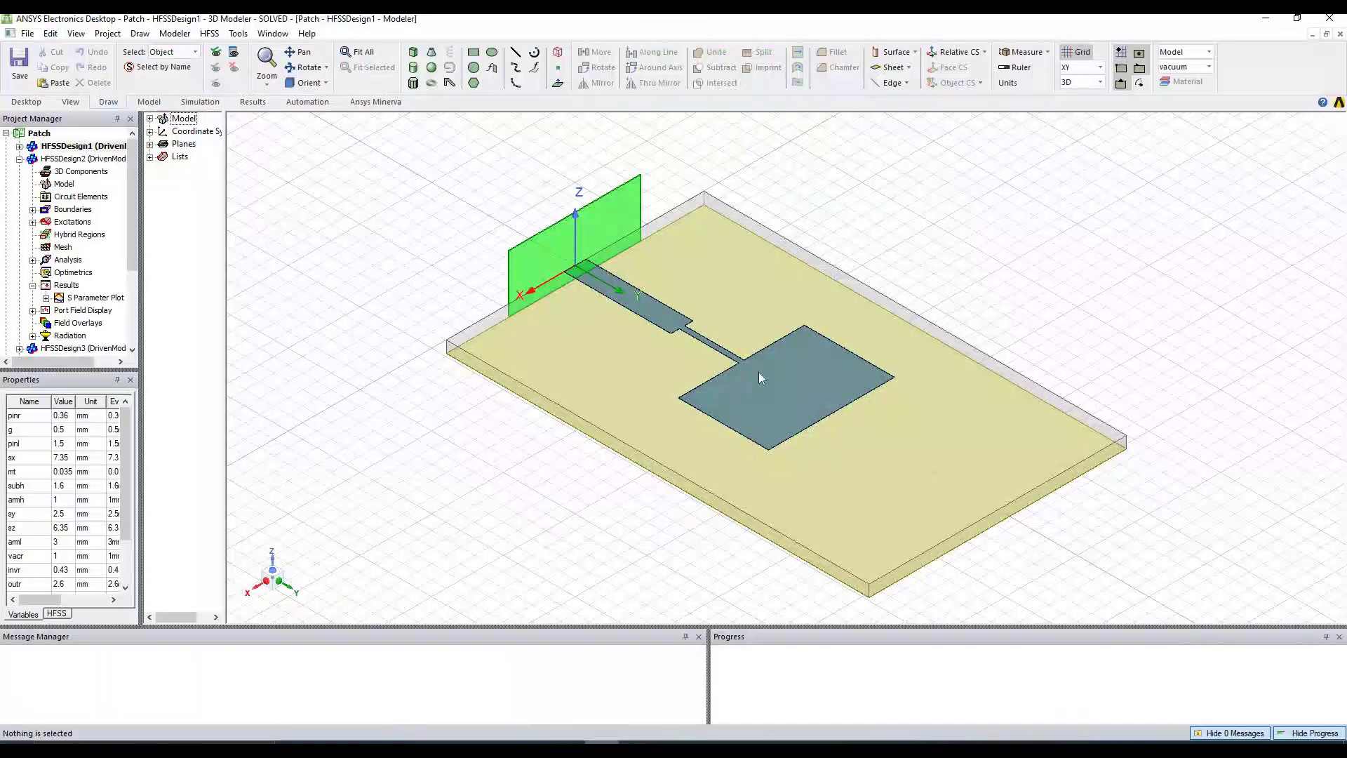
click(16, 159)
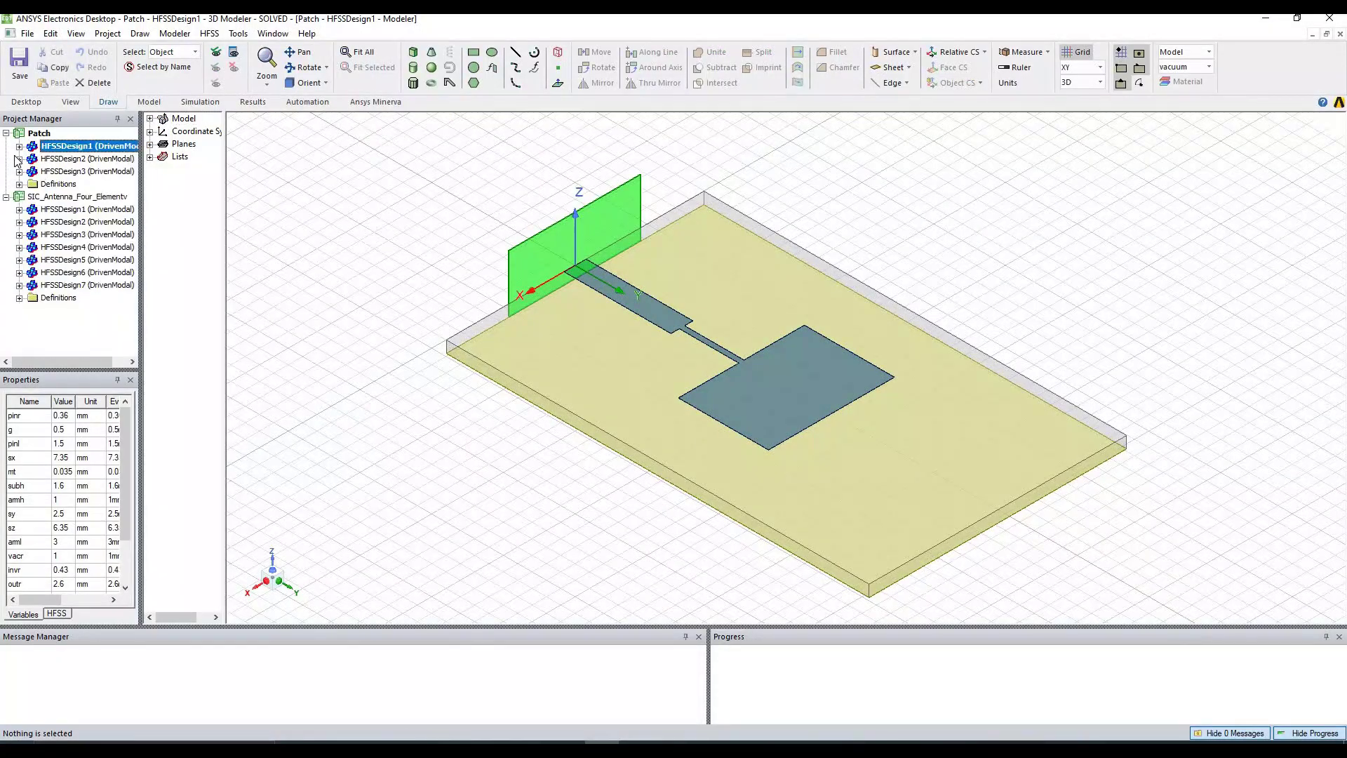
click(6, 134)
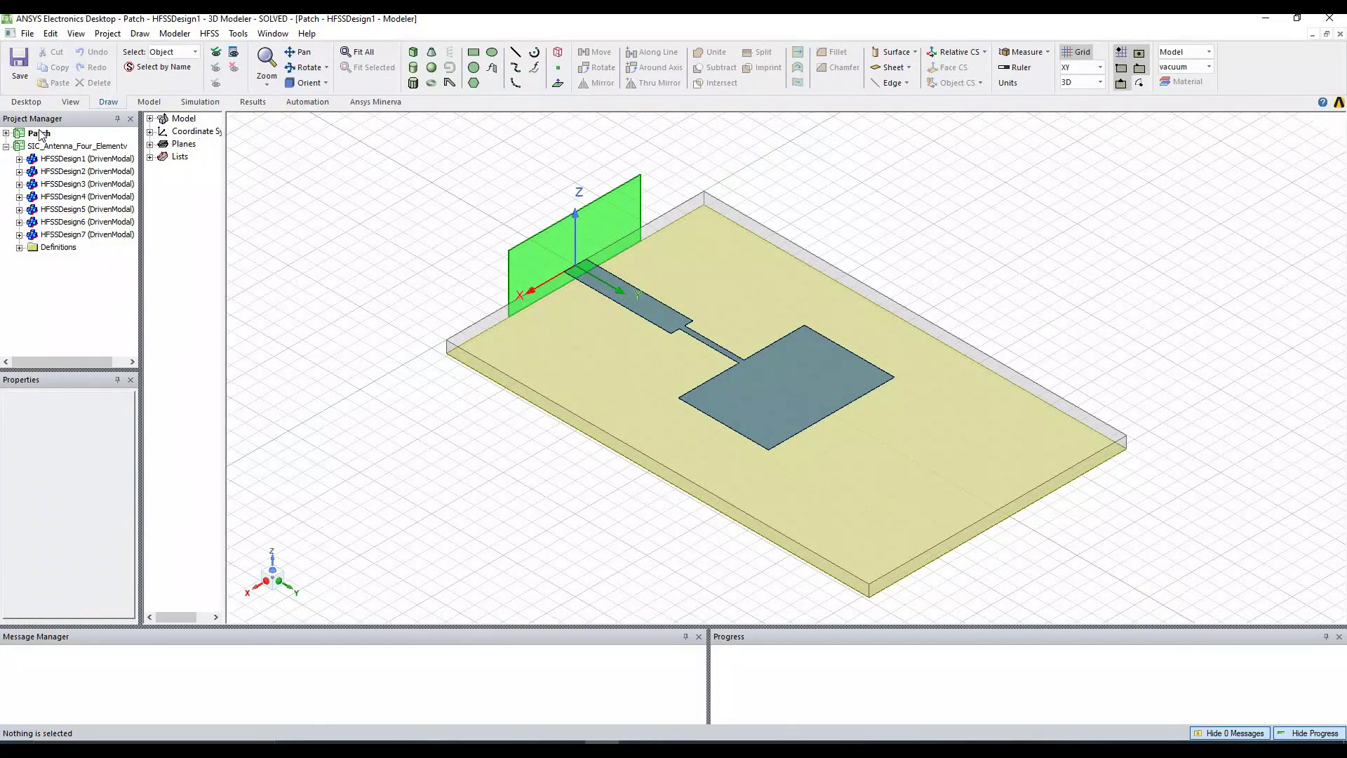
right_click(35, 133)
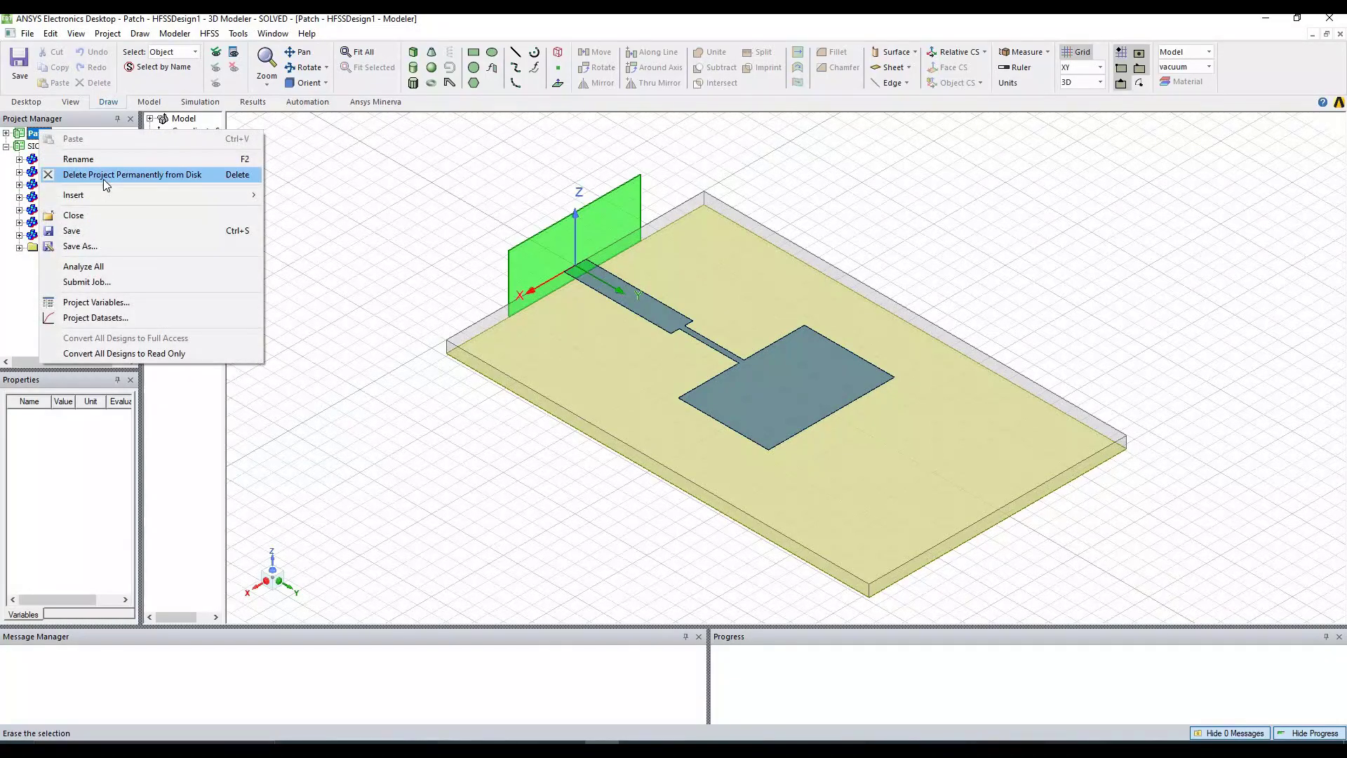
click(68, 217)
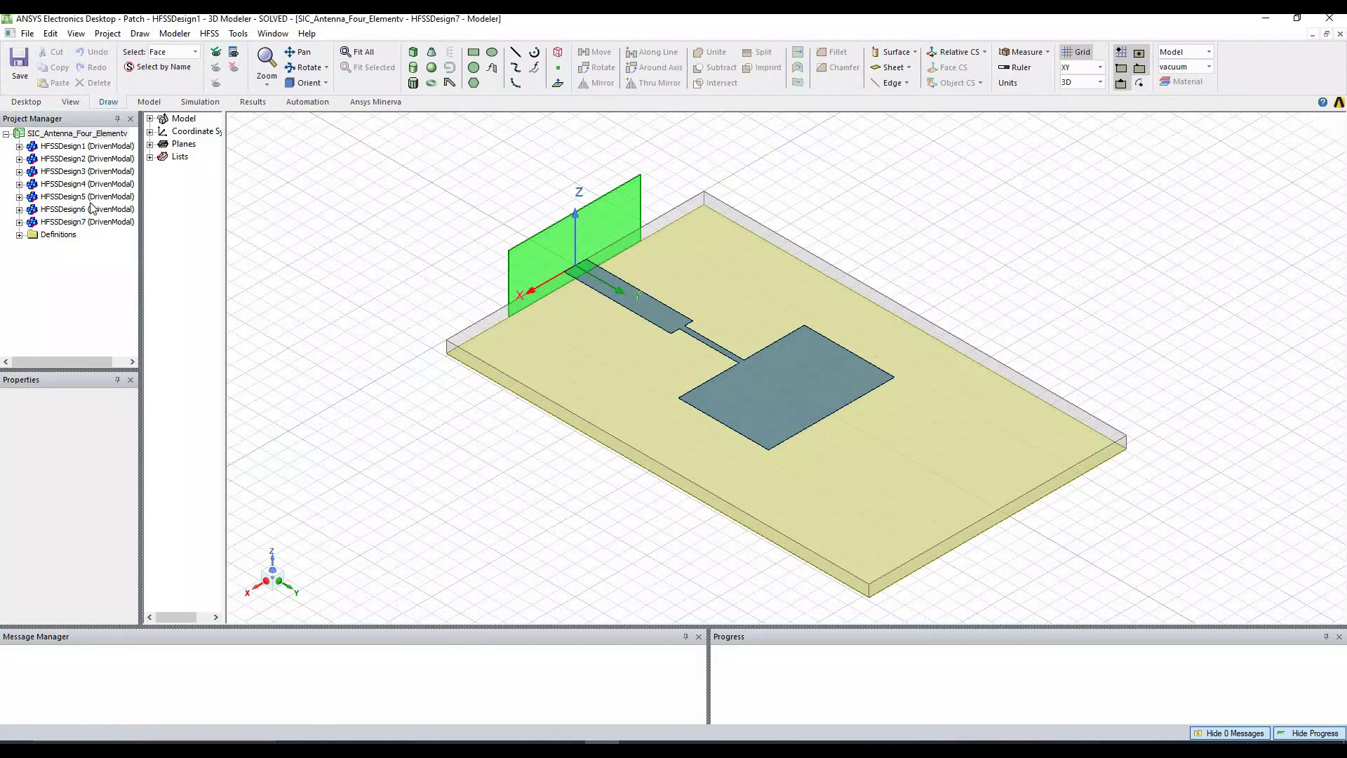
Step: Activate HFSSDesign7 and fit its array model, without a connector, completely in the view
double_click(79, 184)
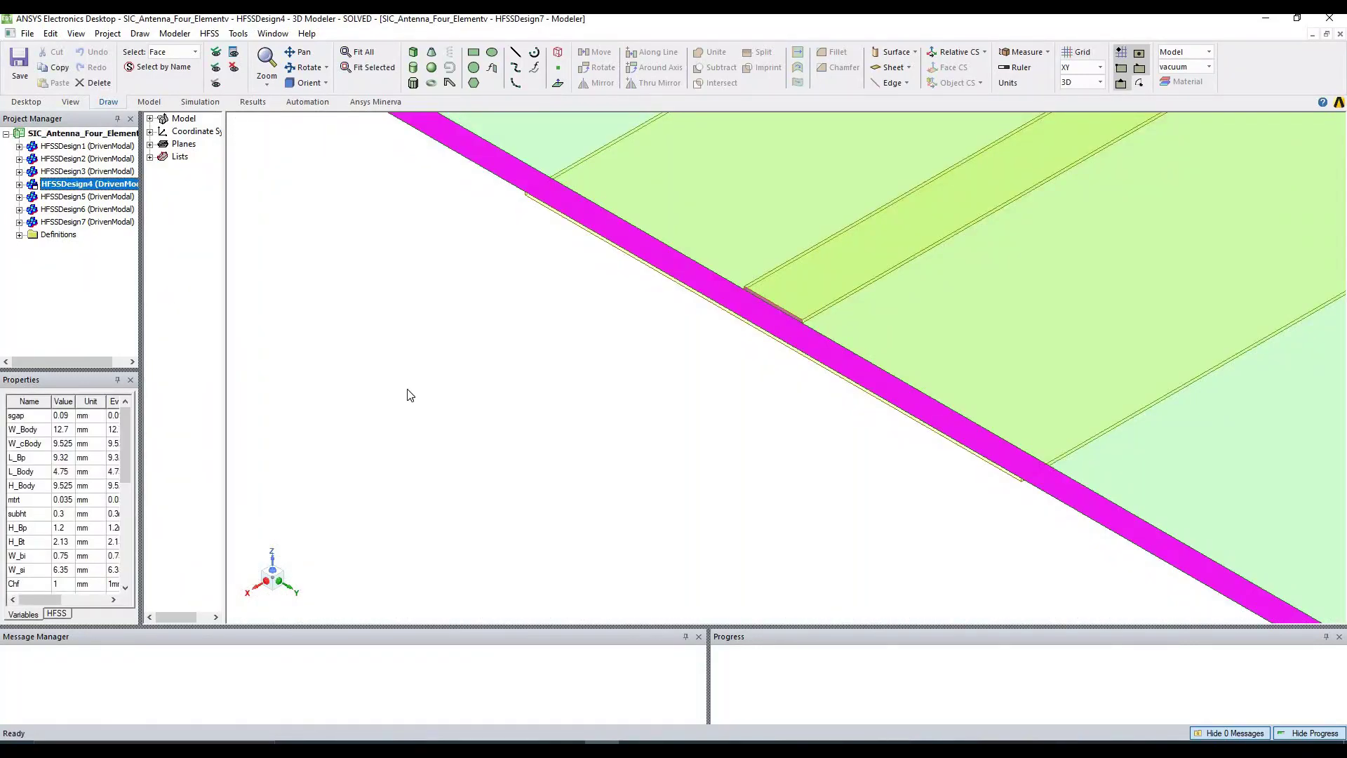
key(ctrl+d)
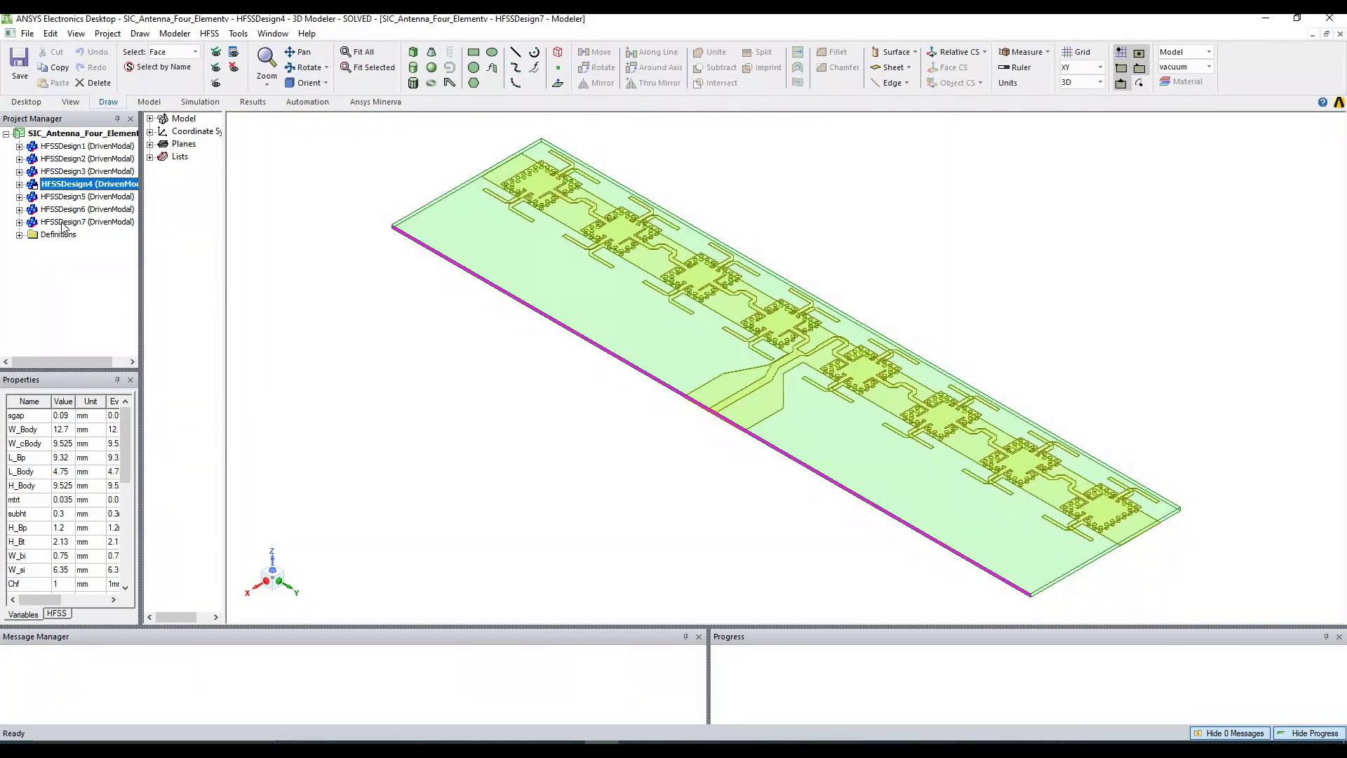
double_click(64, 224)
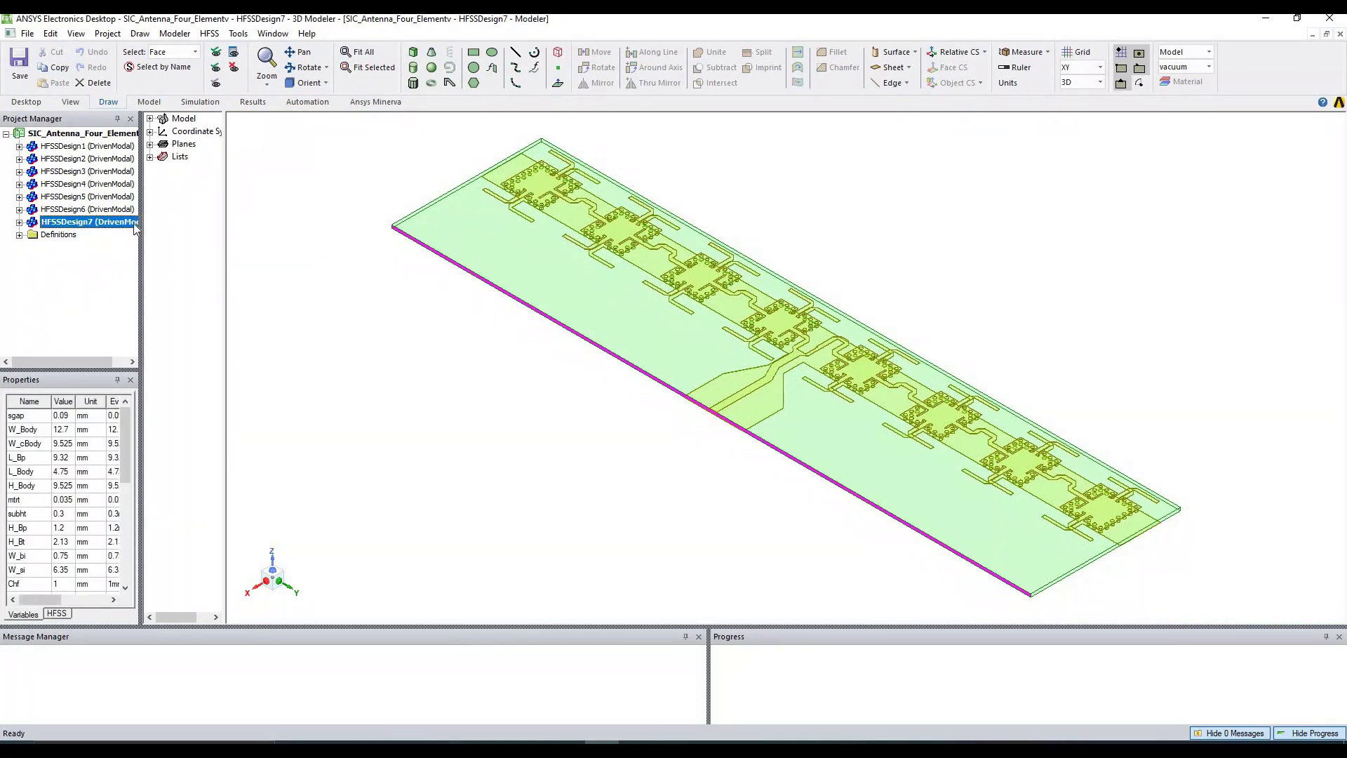
Step: Open HFSSDesign4 and examine its connector-fed array, finishing with a fitted top view and the design tree collapsed
double_click(75, 185)
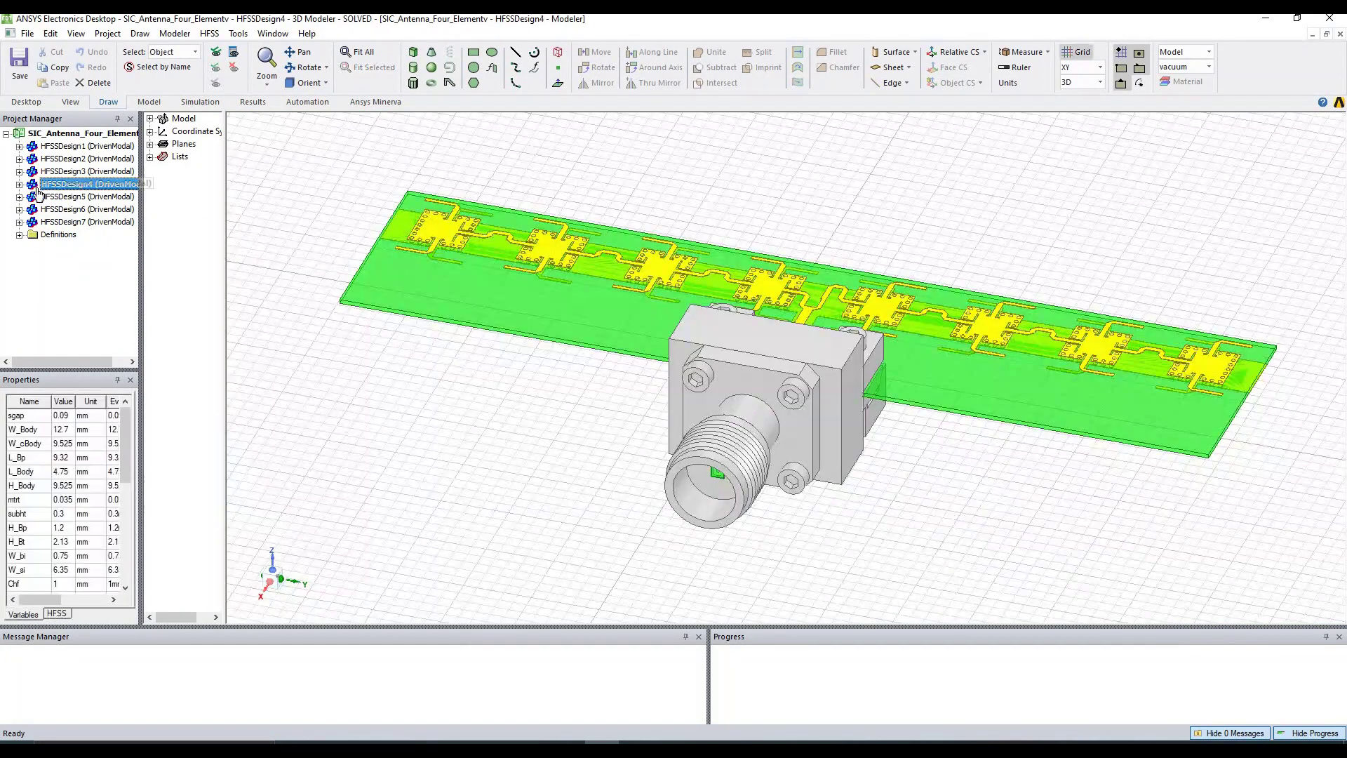
click(19, 185)
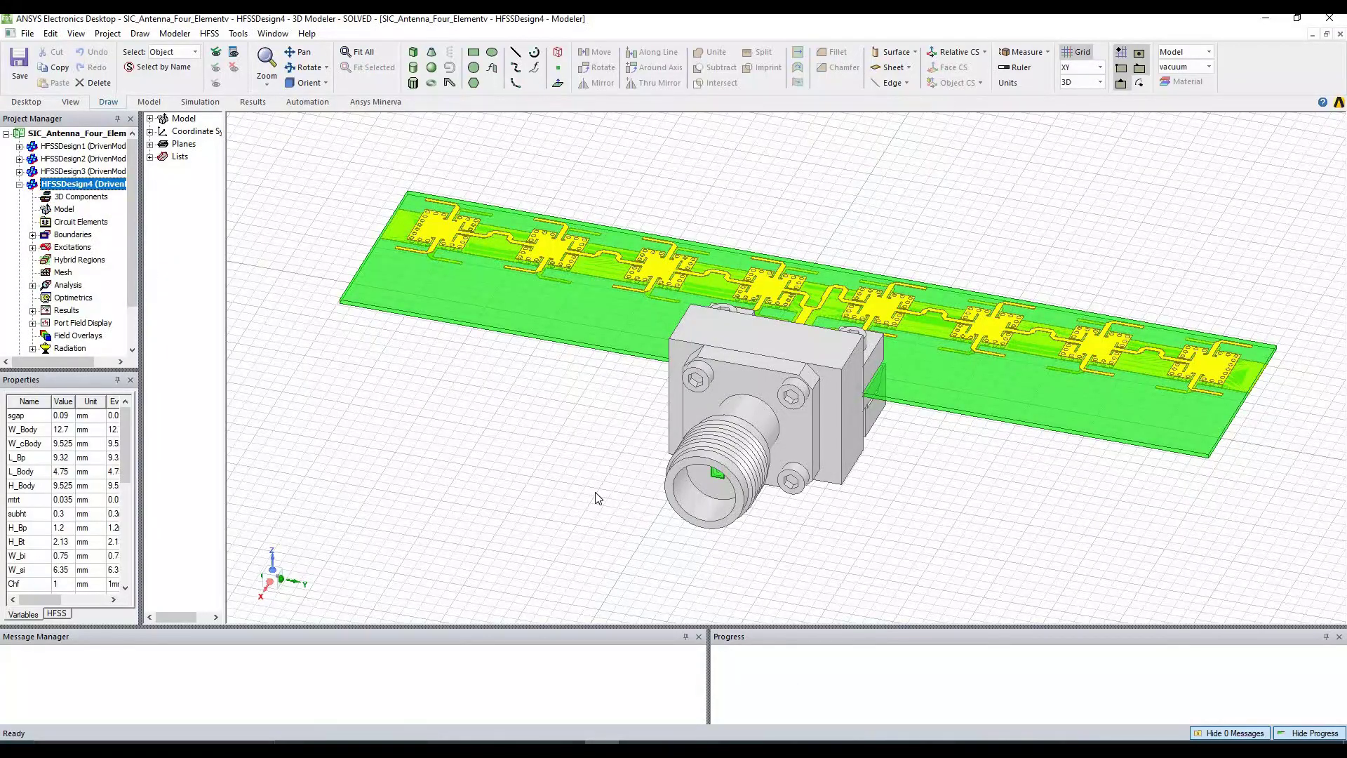
alt+double_click(765, 440)
key(ctrl+d)
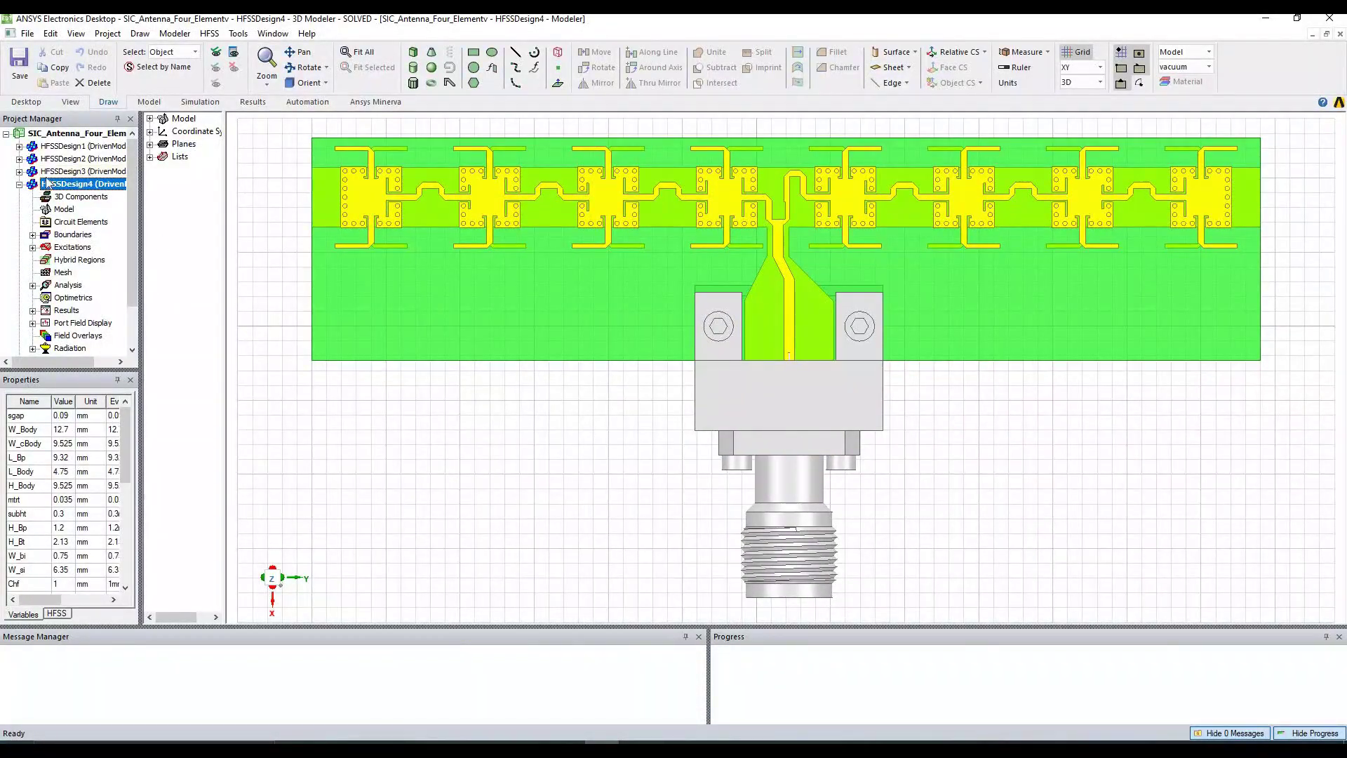
click(20, 185)
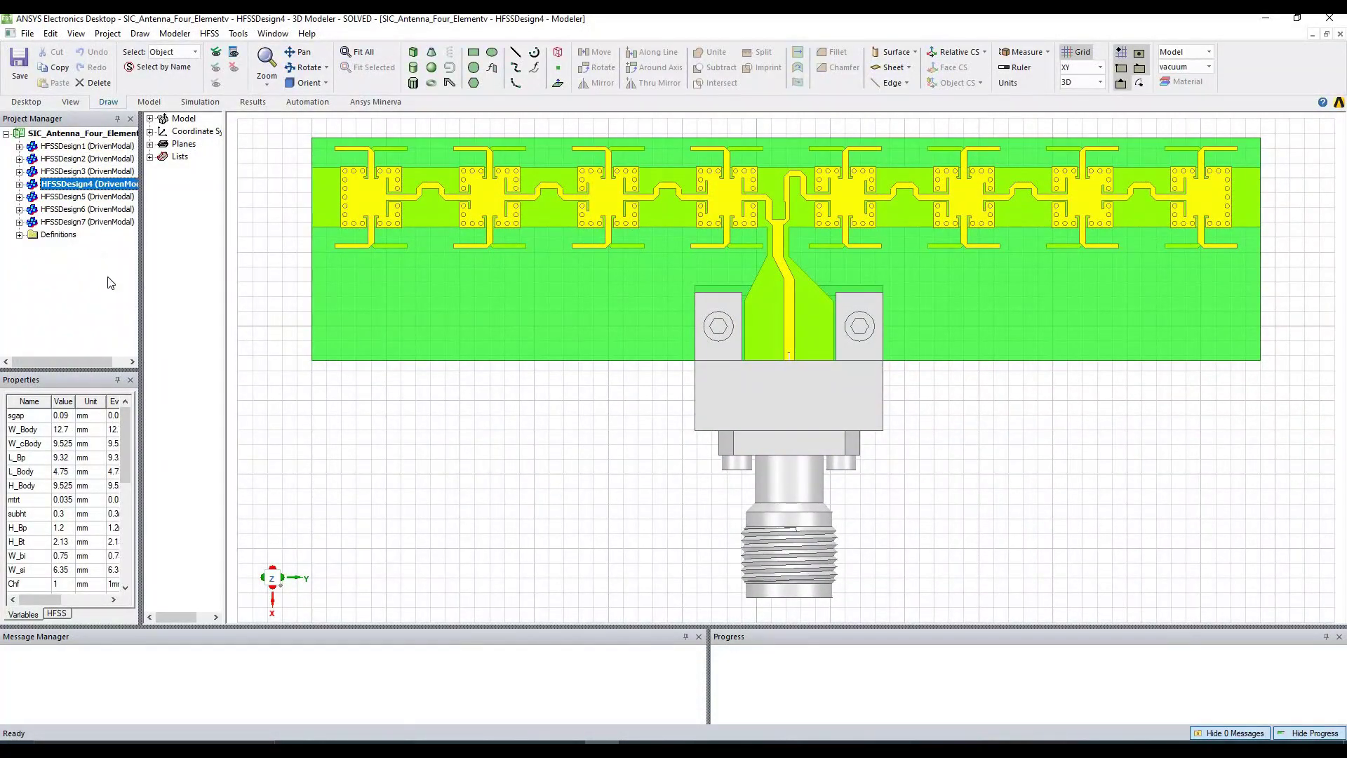
Step: Make HFSSDesign7 active, connect CreatePort to the open AEDT project, and choose HFSSDesign7 with an SMV Connector port
click(70, 222)
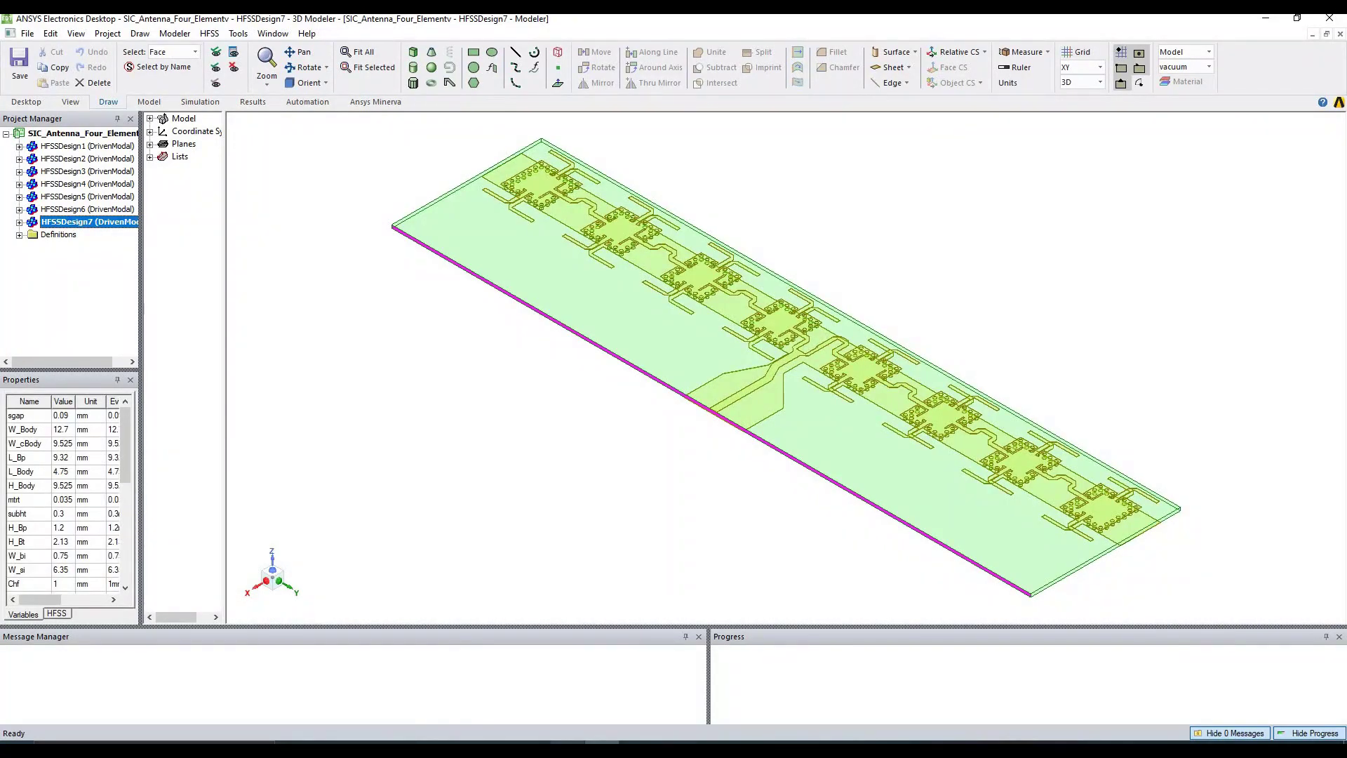
click(569, 749)
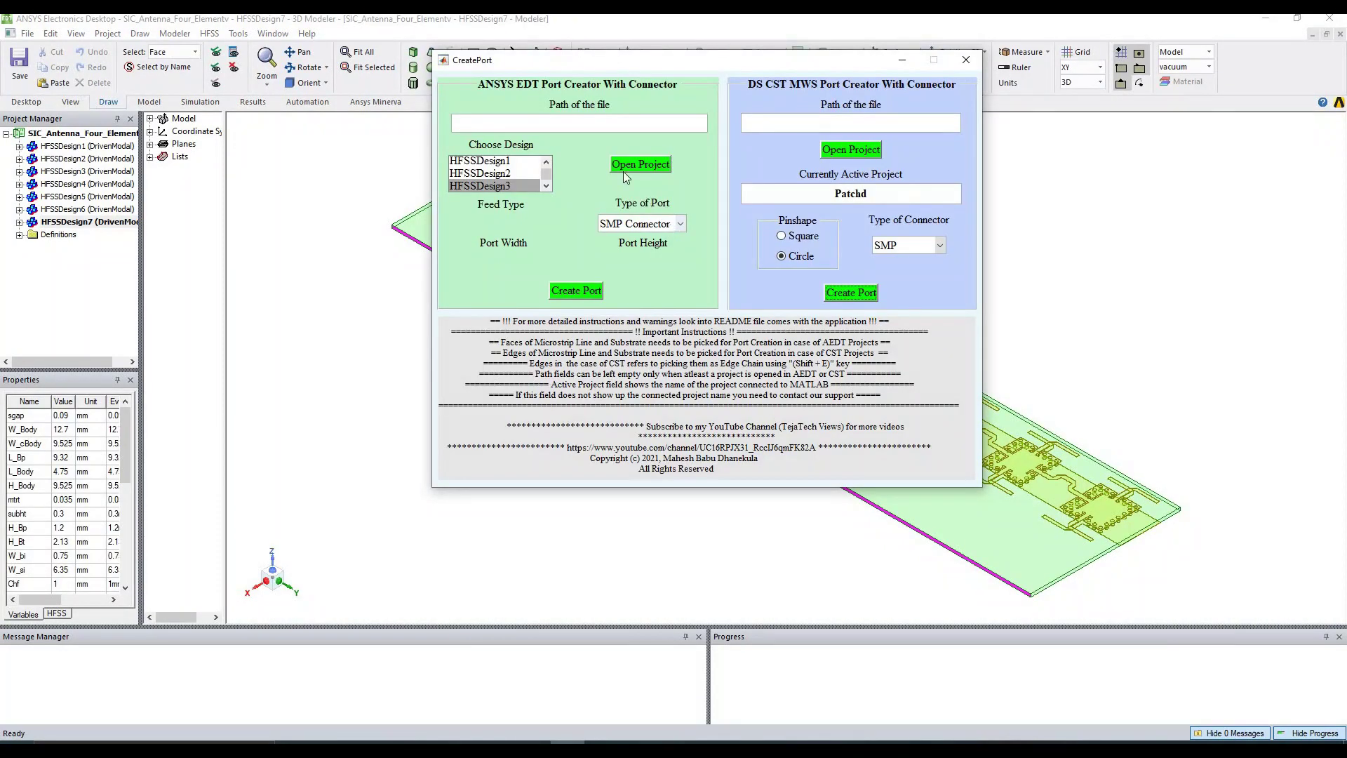
click(633, 166)
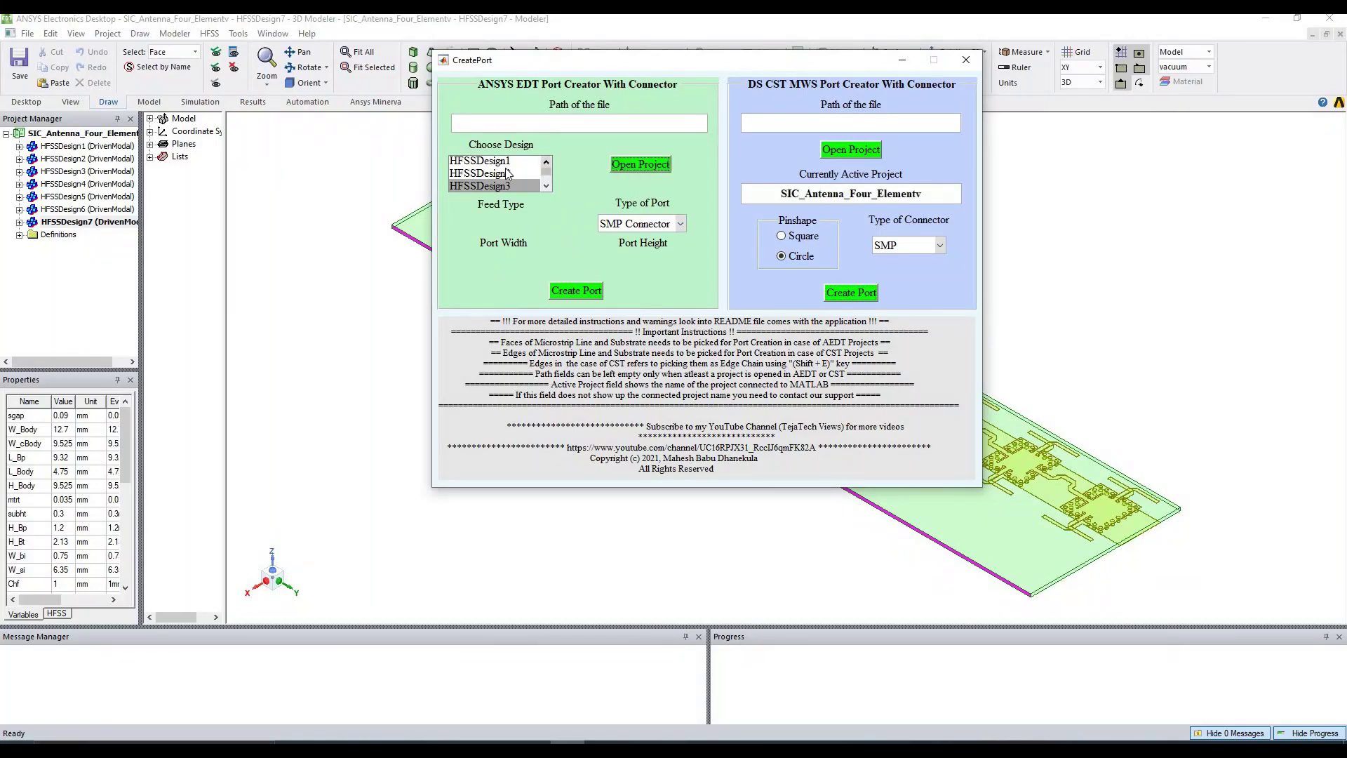
click(495, 186)
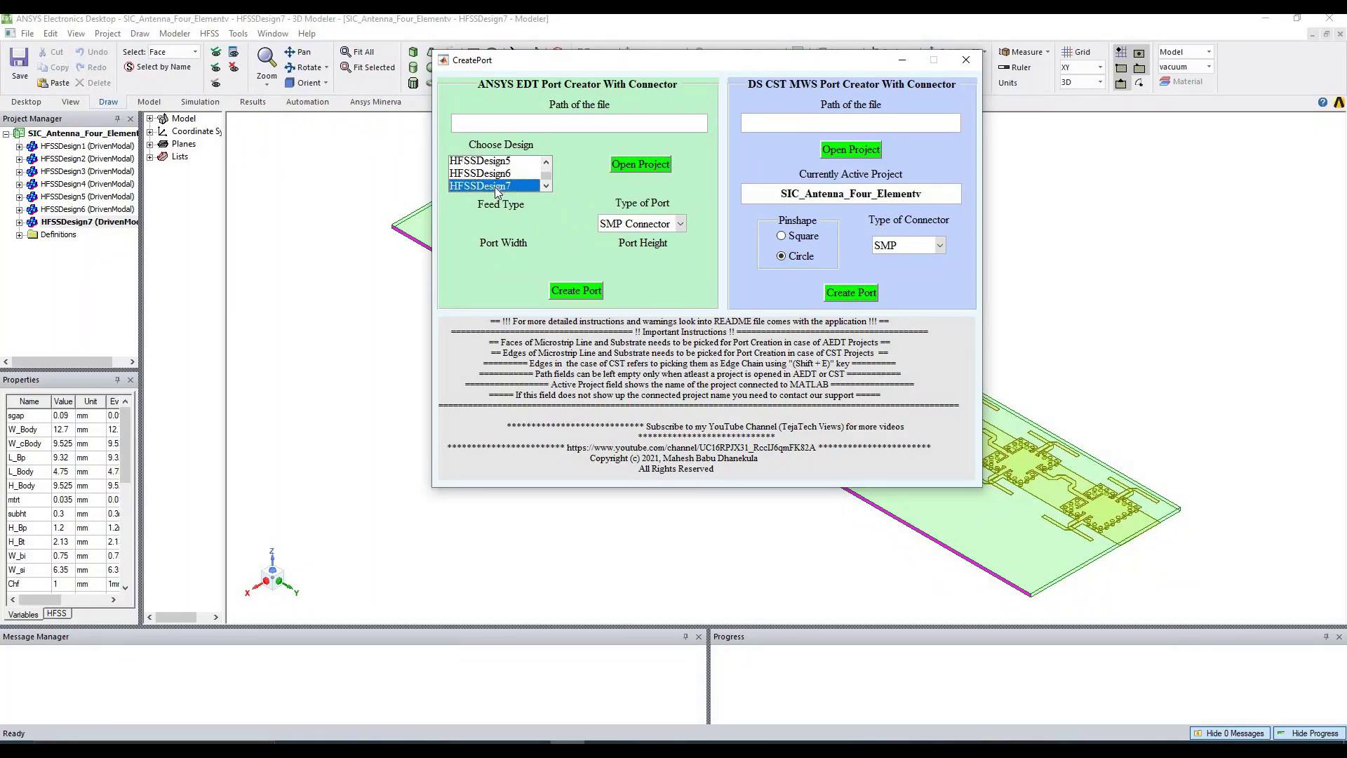
click(679, 225)
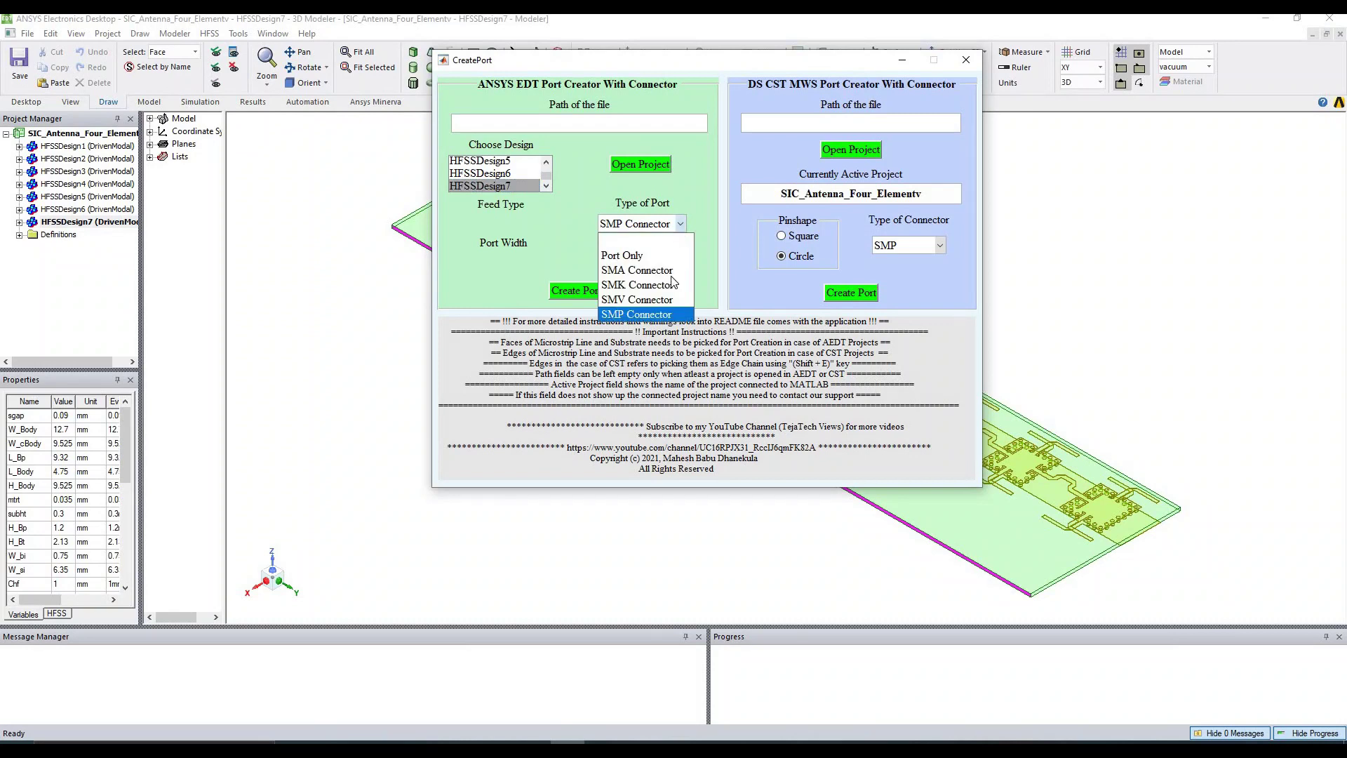
click(641, 301)
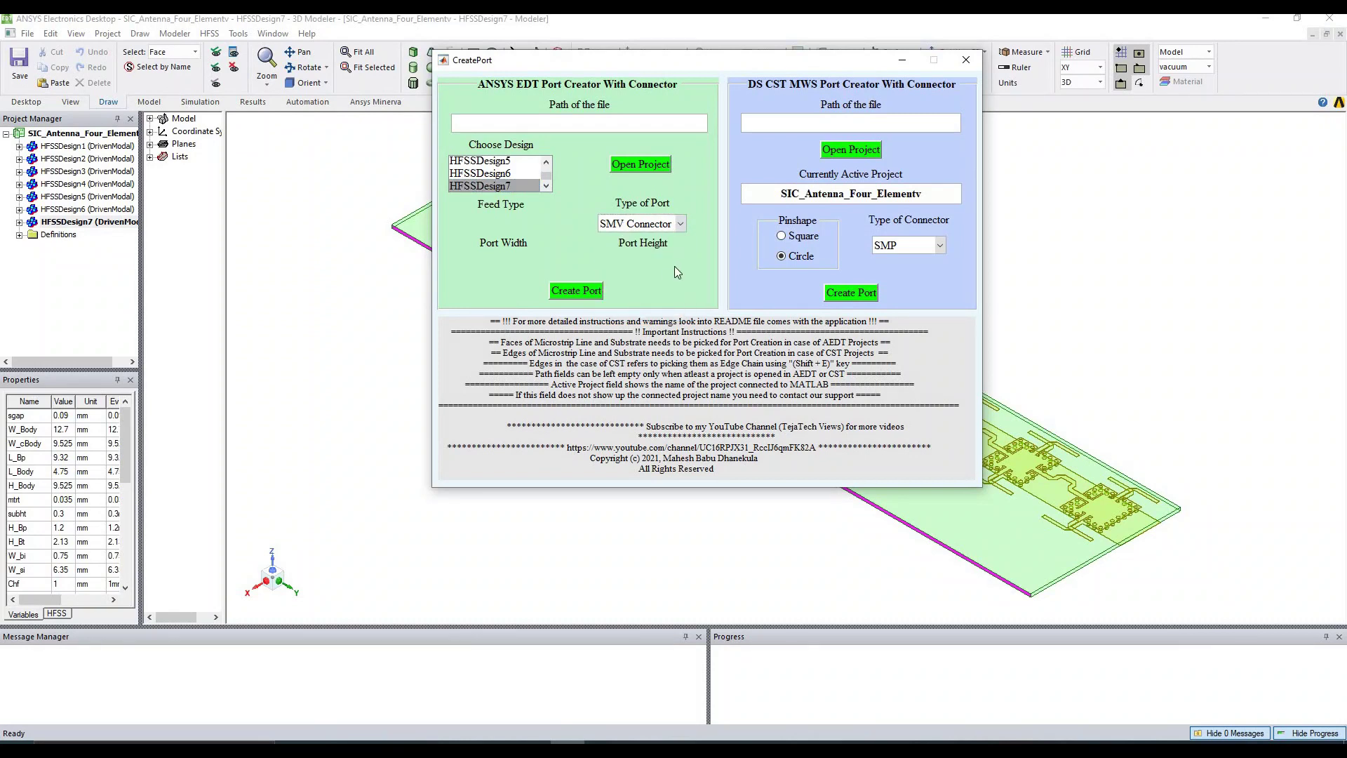
Step: Check CreatePort's active project name against the open project and create the SMV connector port on HFSSDesign7
drag(847, 172, 749, 186)
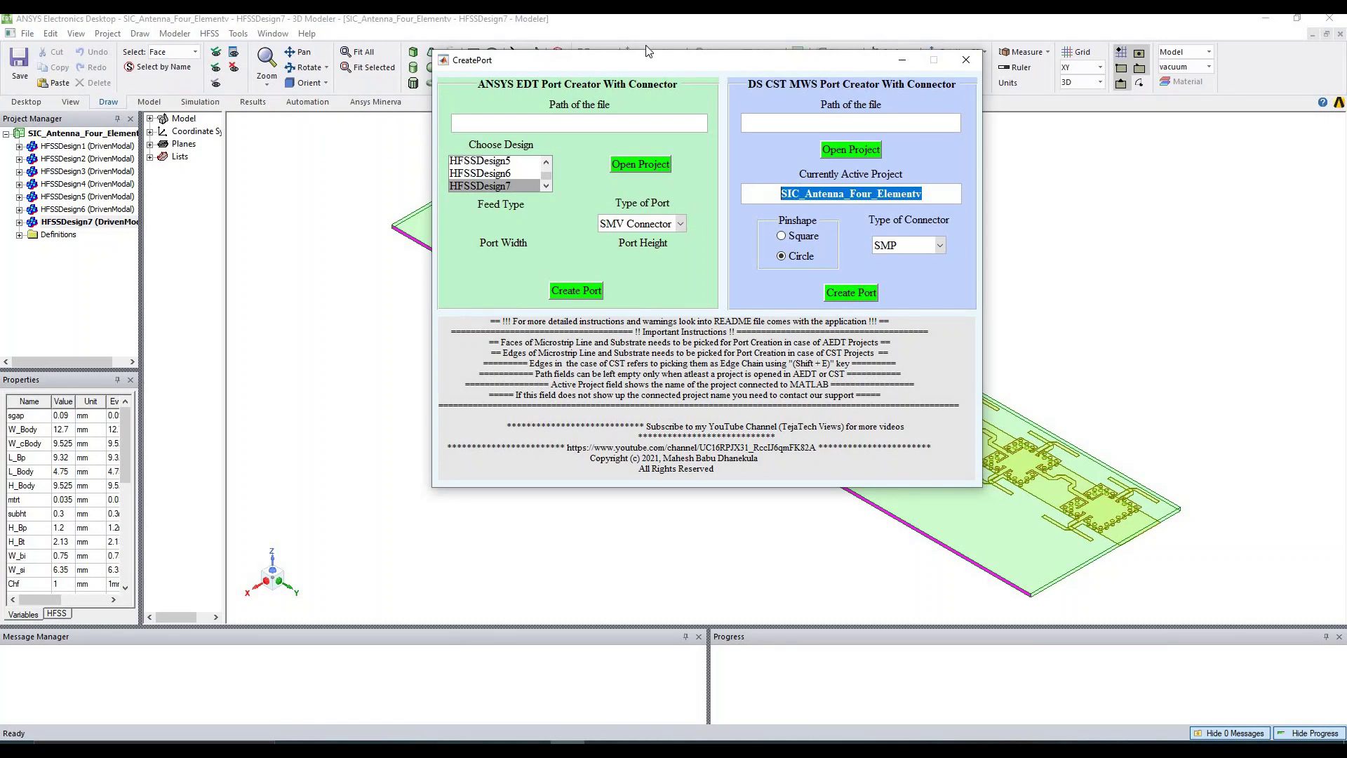
click(678, 266)
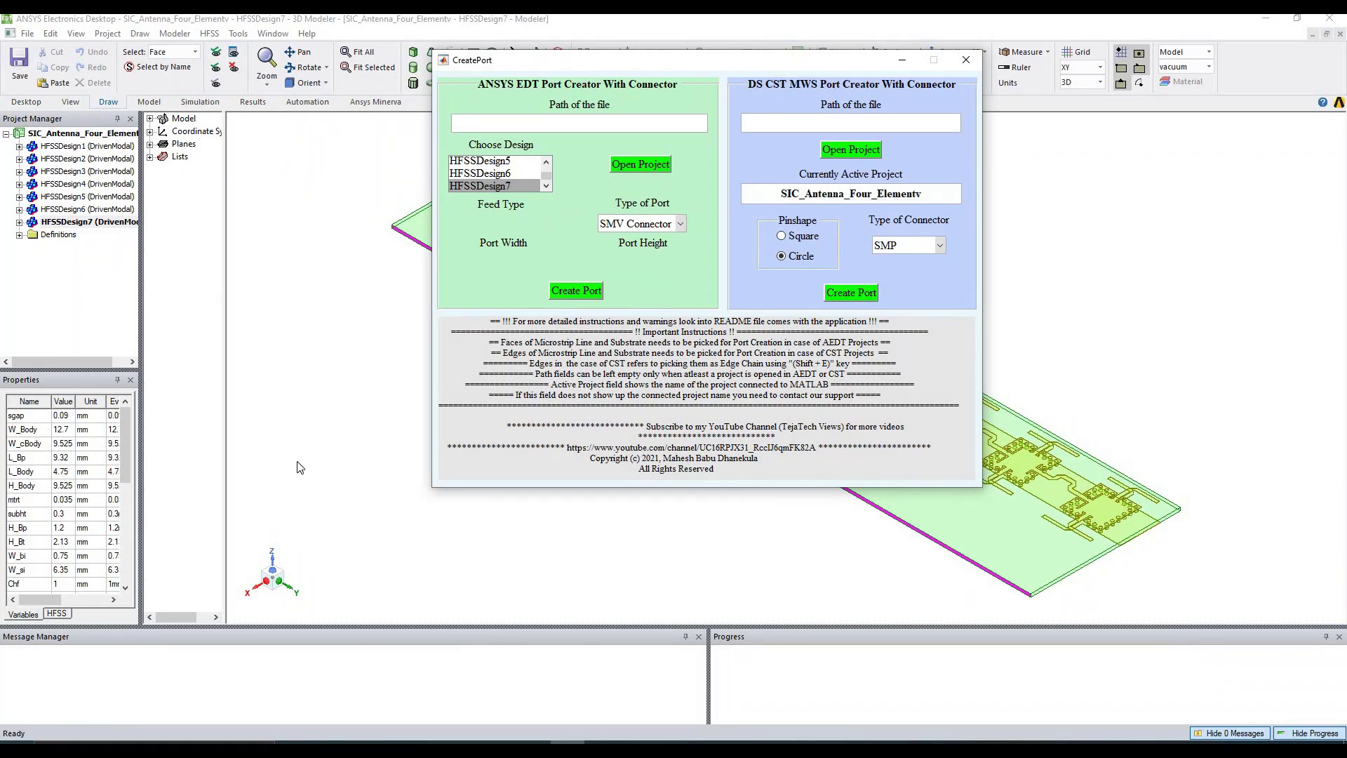
click(320, 19)
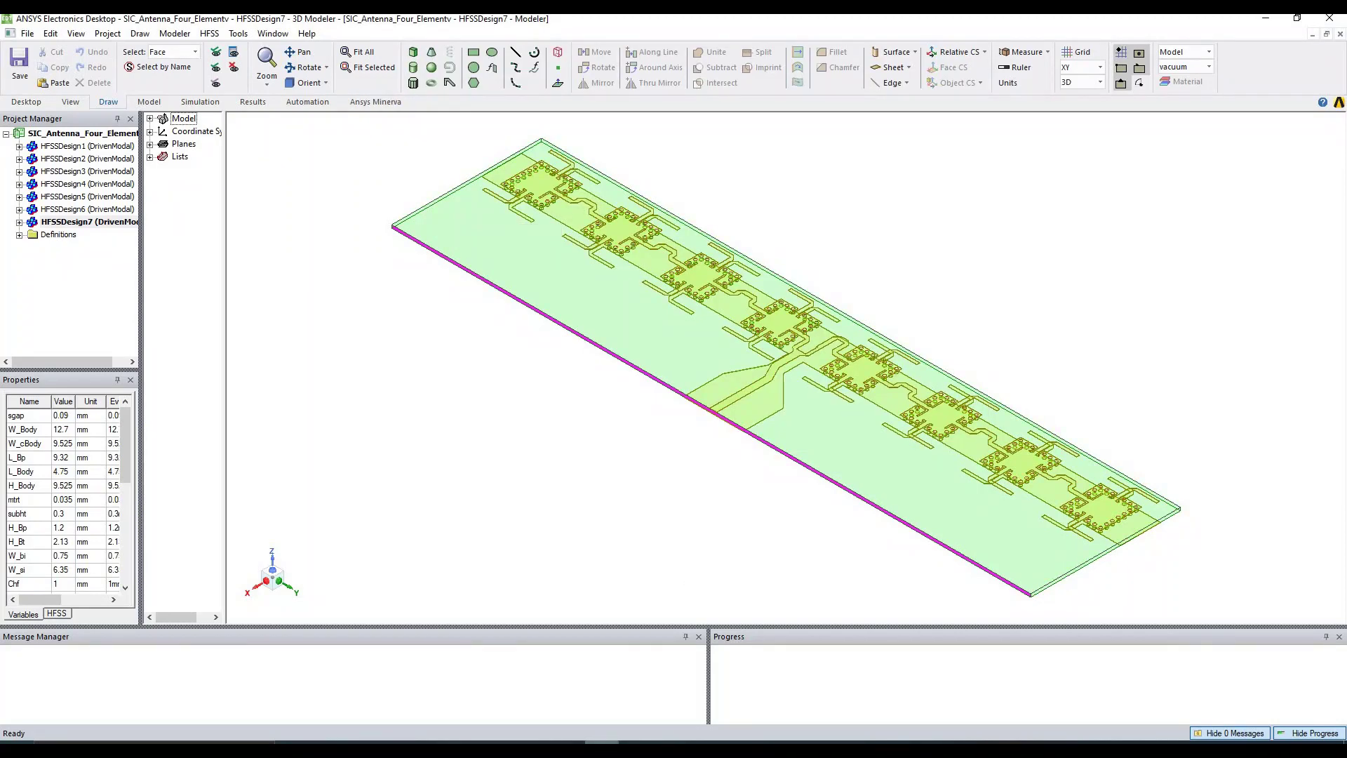
click(568, 750)
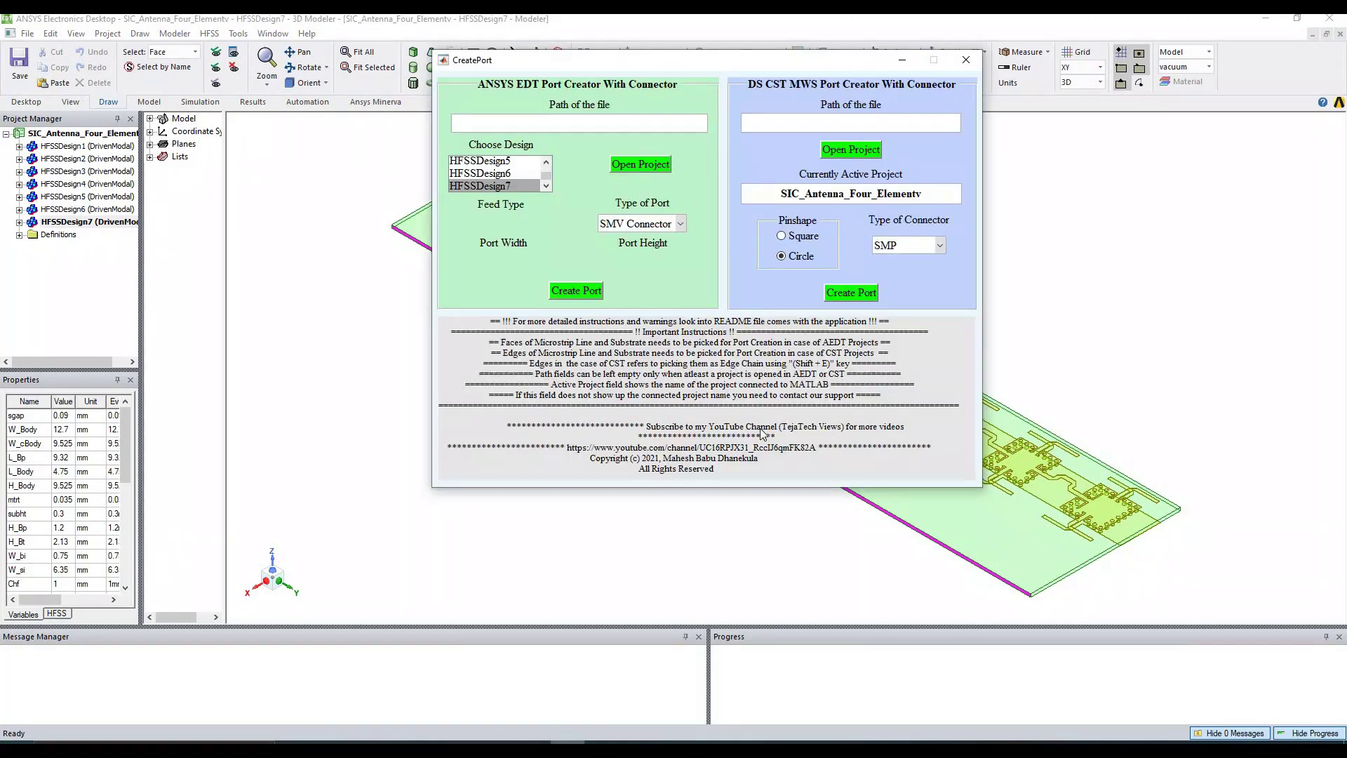
click(574, 292)
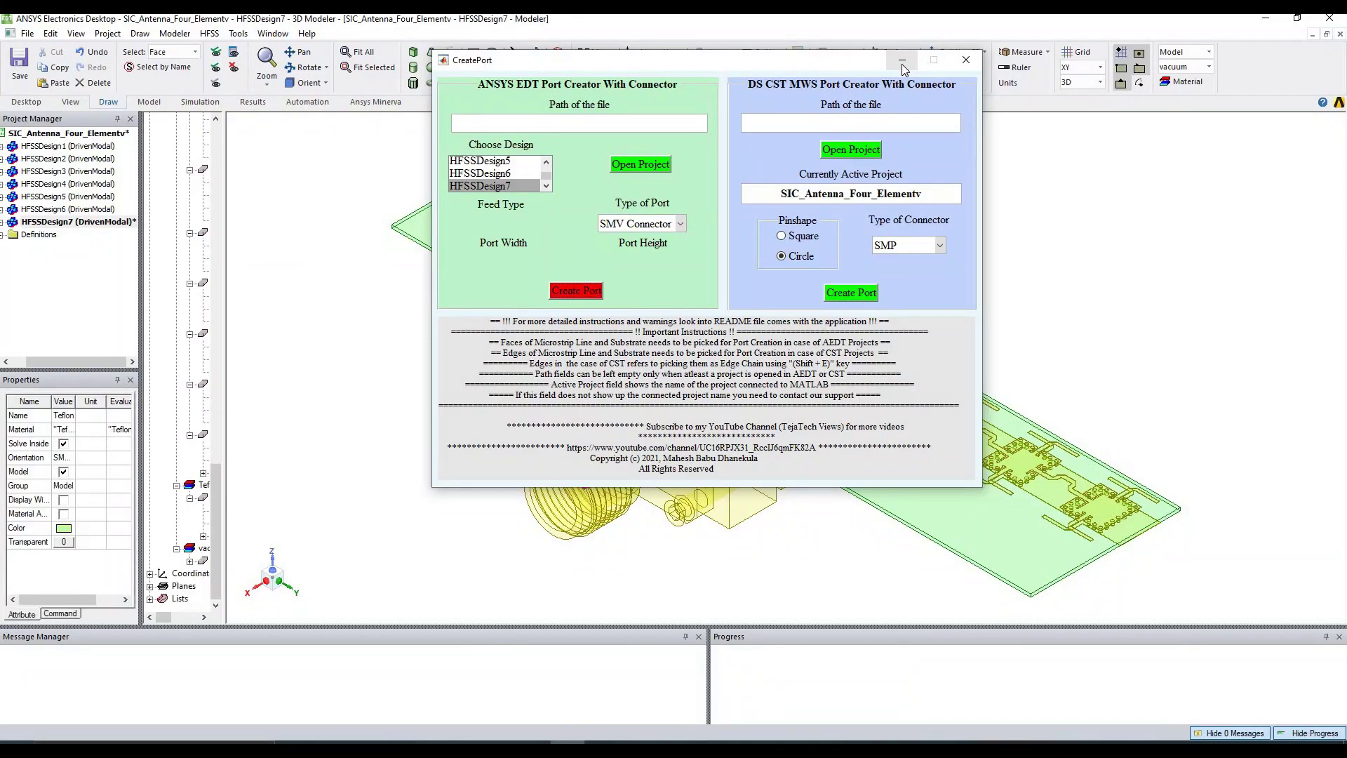
Step: Minimize CreatePort, clear the selection, and inspect the SMV connector on the HFSSDesign7 array in isometric and top views
click(902, 65)
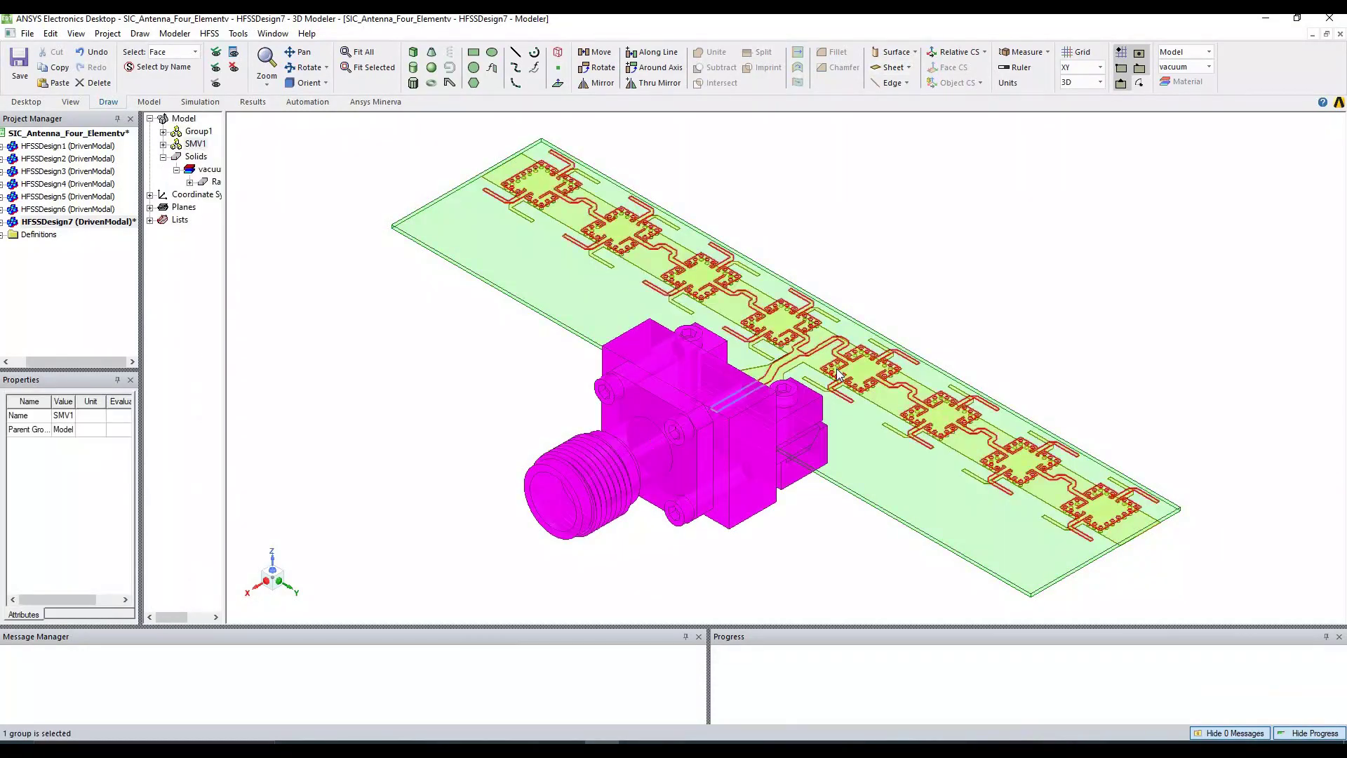
click(450, 392)
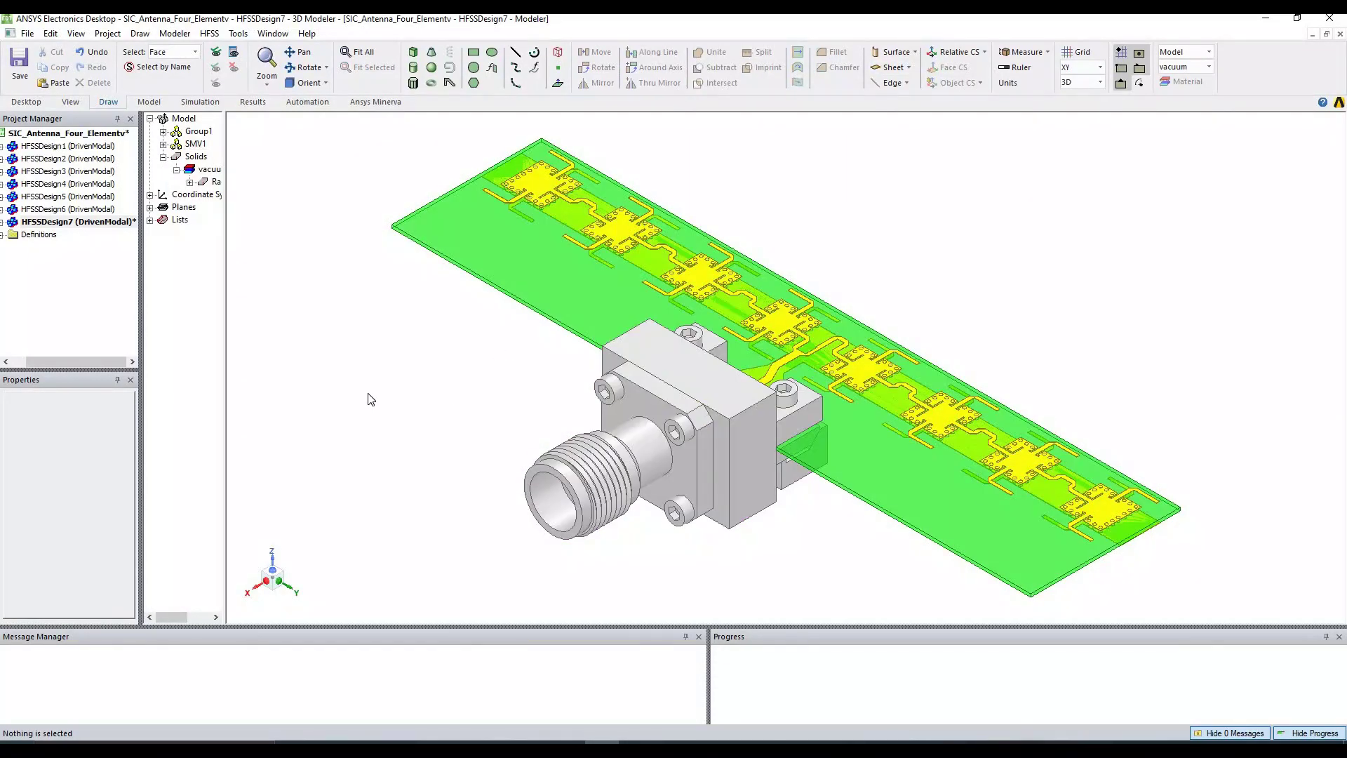
alt+double_click(401, 435)
key(ctrl+d)
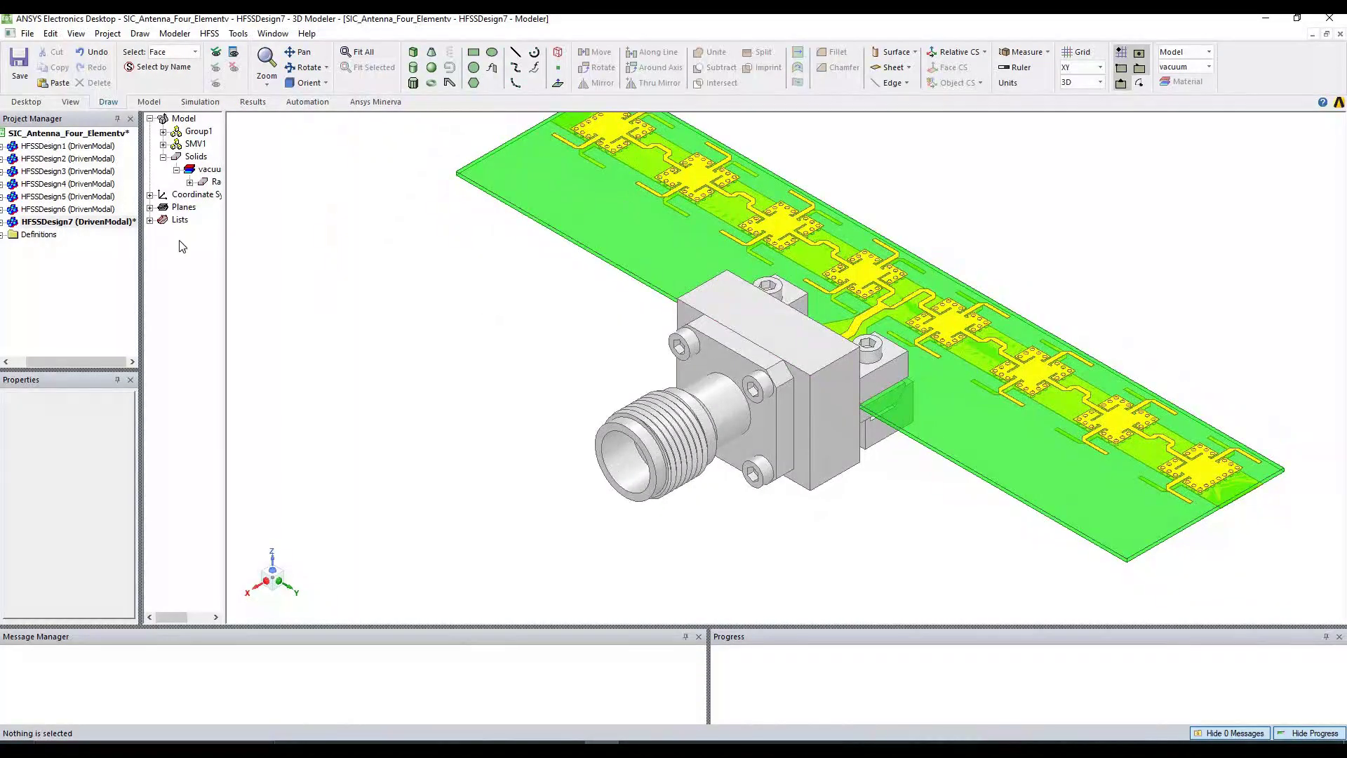
alt+double_click(937, 398)
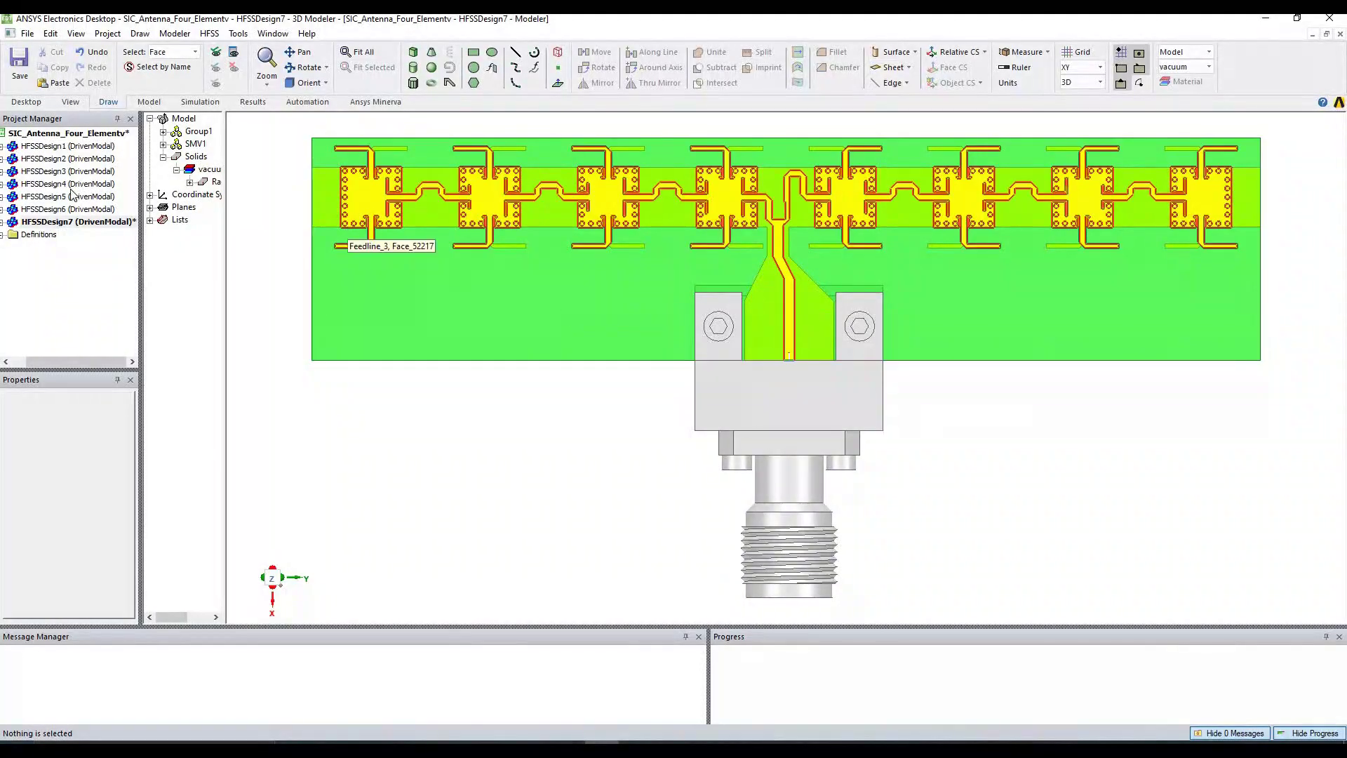
Step: Compare with the HFSSDesign4 model, examine its S Parameter Plot 1 result, and return to the 3D model
click(32, 184)
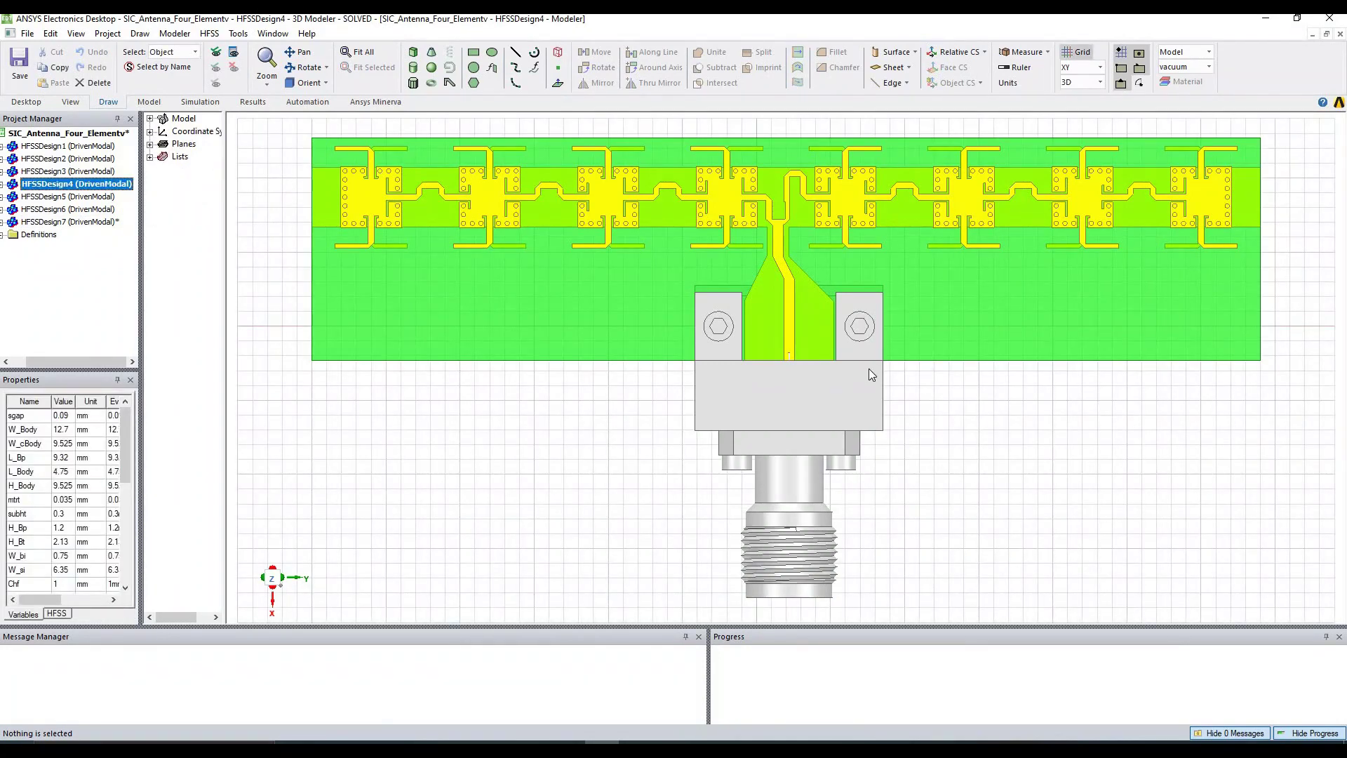
drag(51, 361, 28, 350)
click(19, 184)
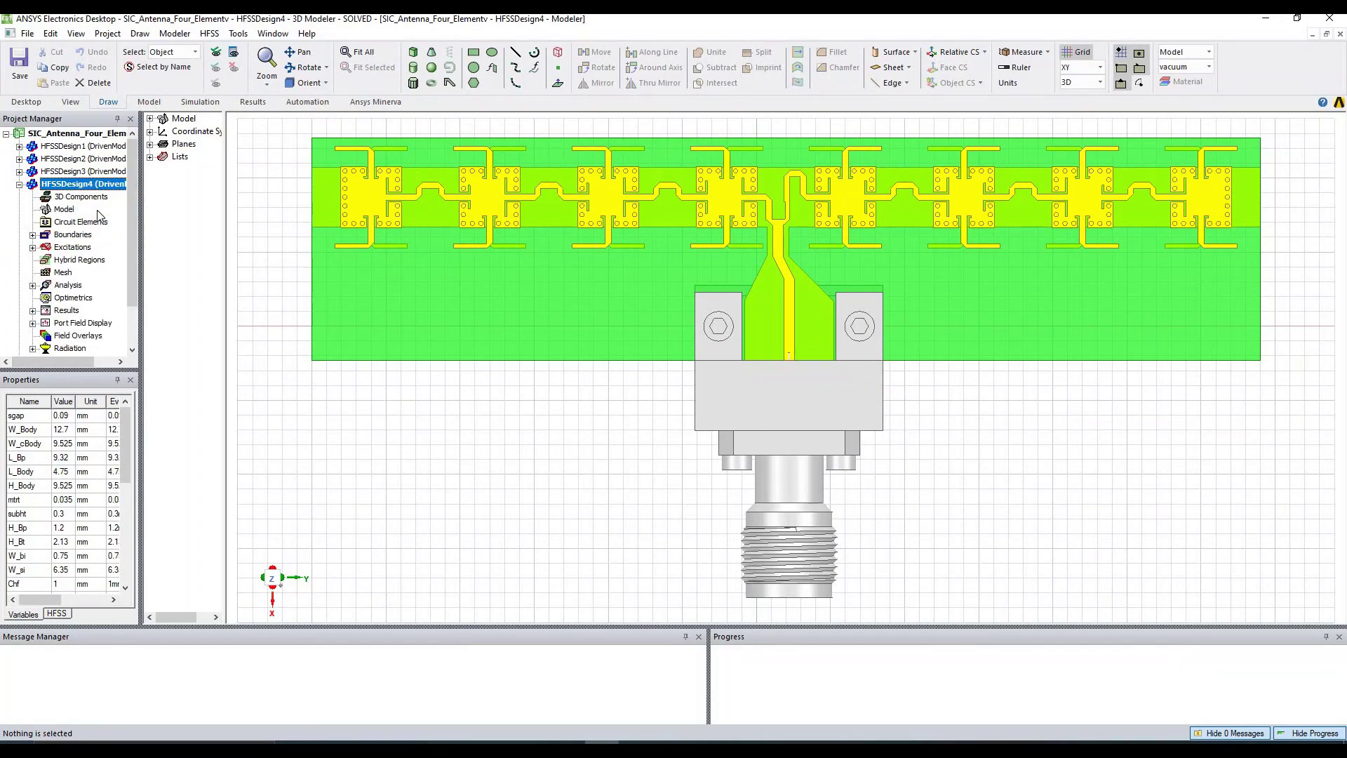
click(64, 311)
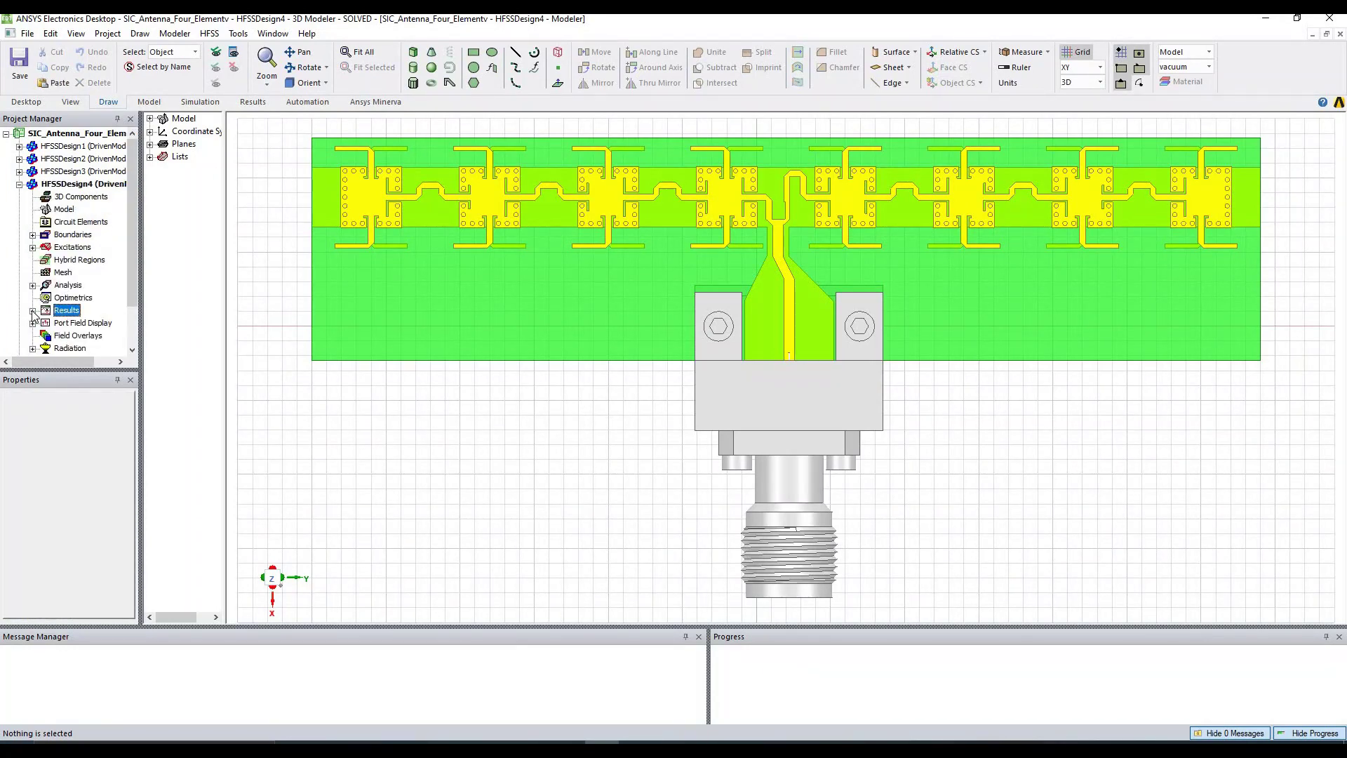
click(32, 311)
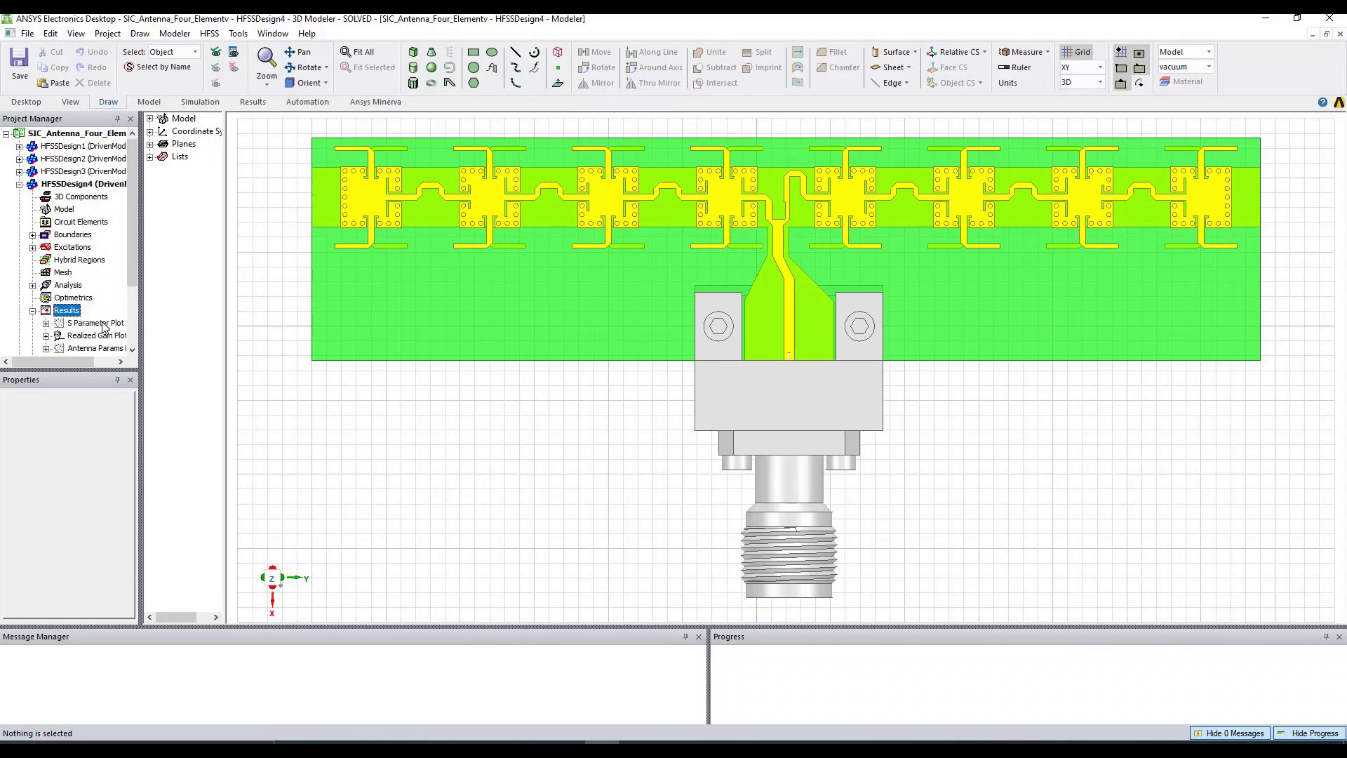
double_click(99, 323)
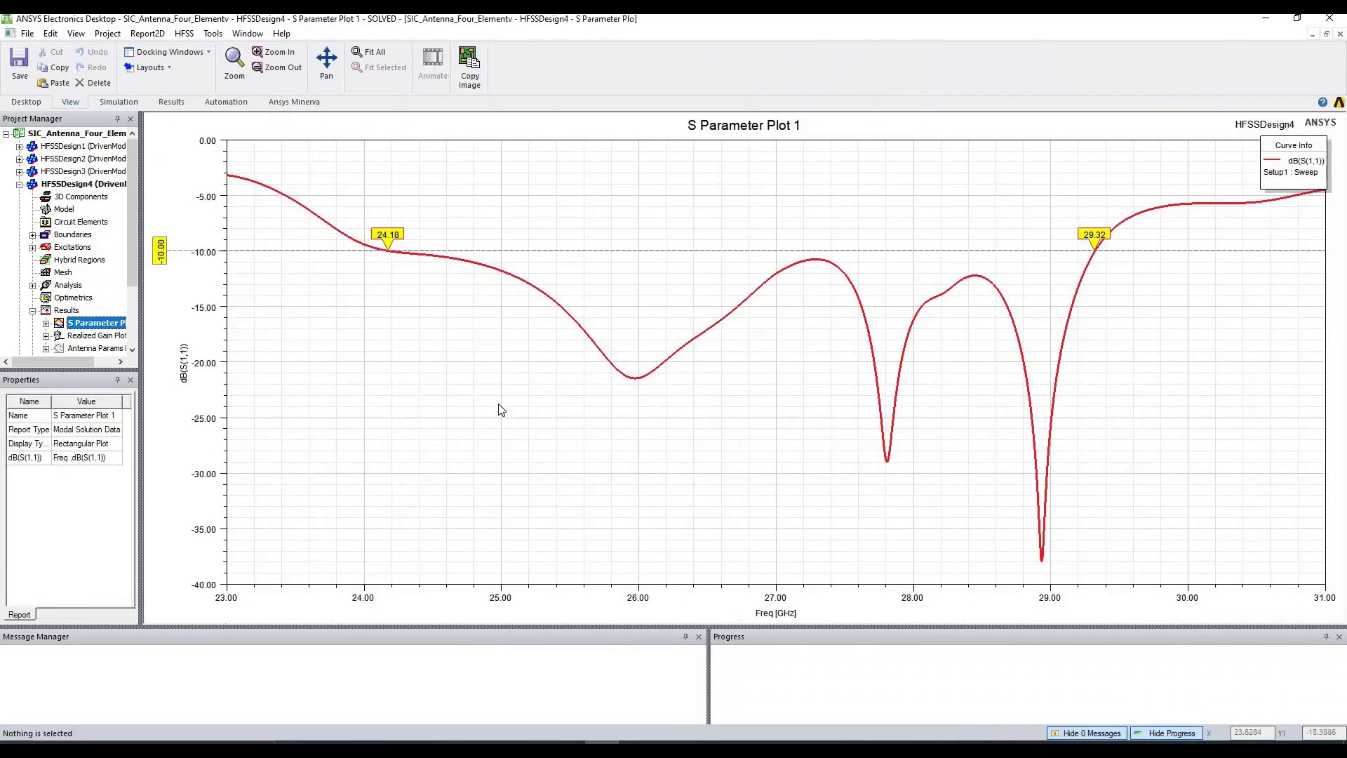
double_click(70, 183)
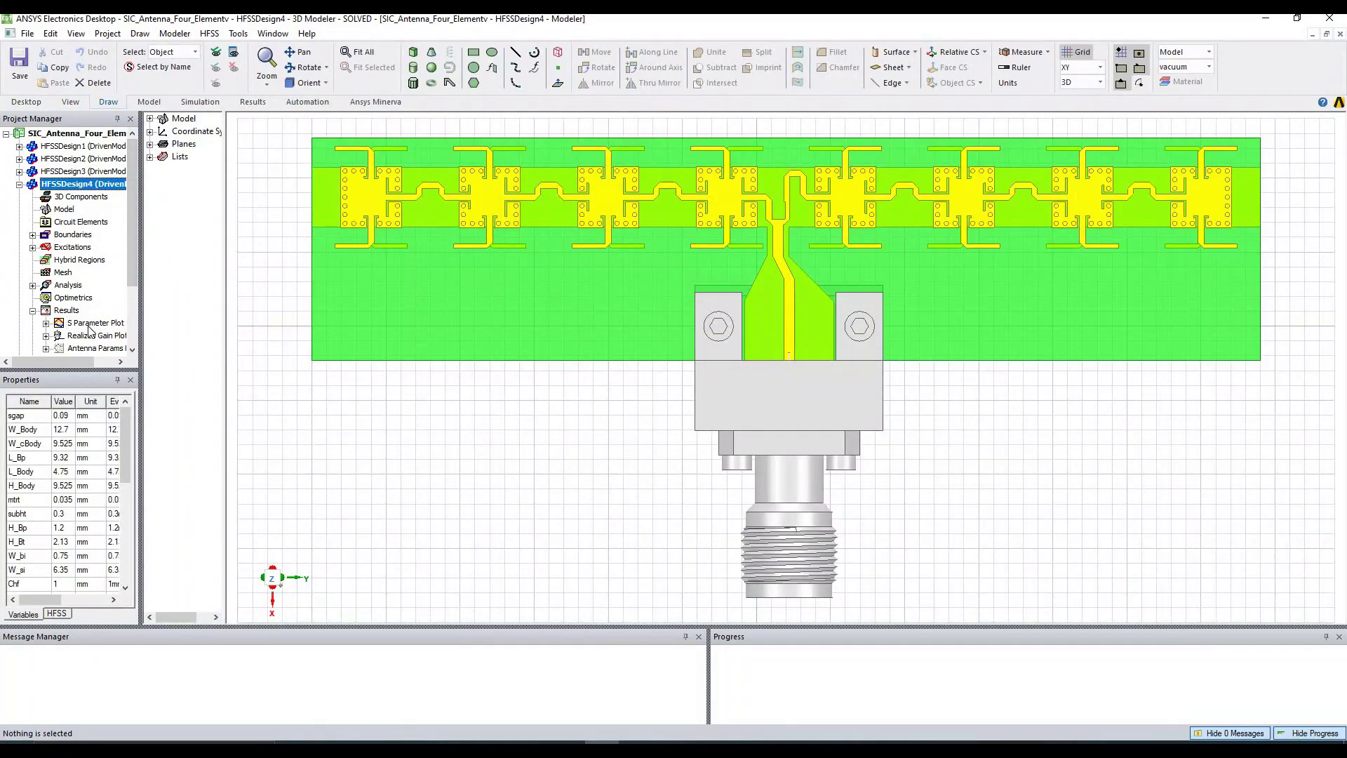
Step: Open HFSSDesign4's Realized Gain Plot 1 and antenna parameters plot, and return to S Parameter Plot 1
scroll(90, 328, down, 1)
double_click(98, 297)
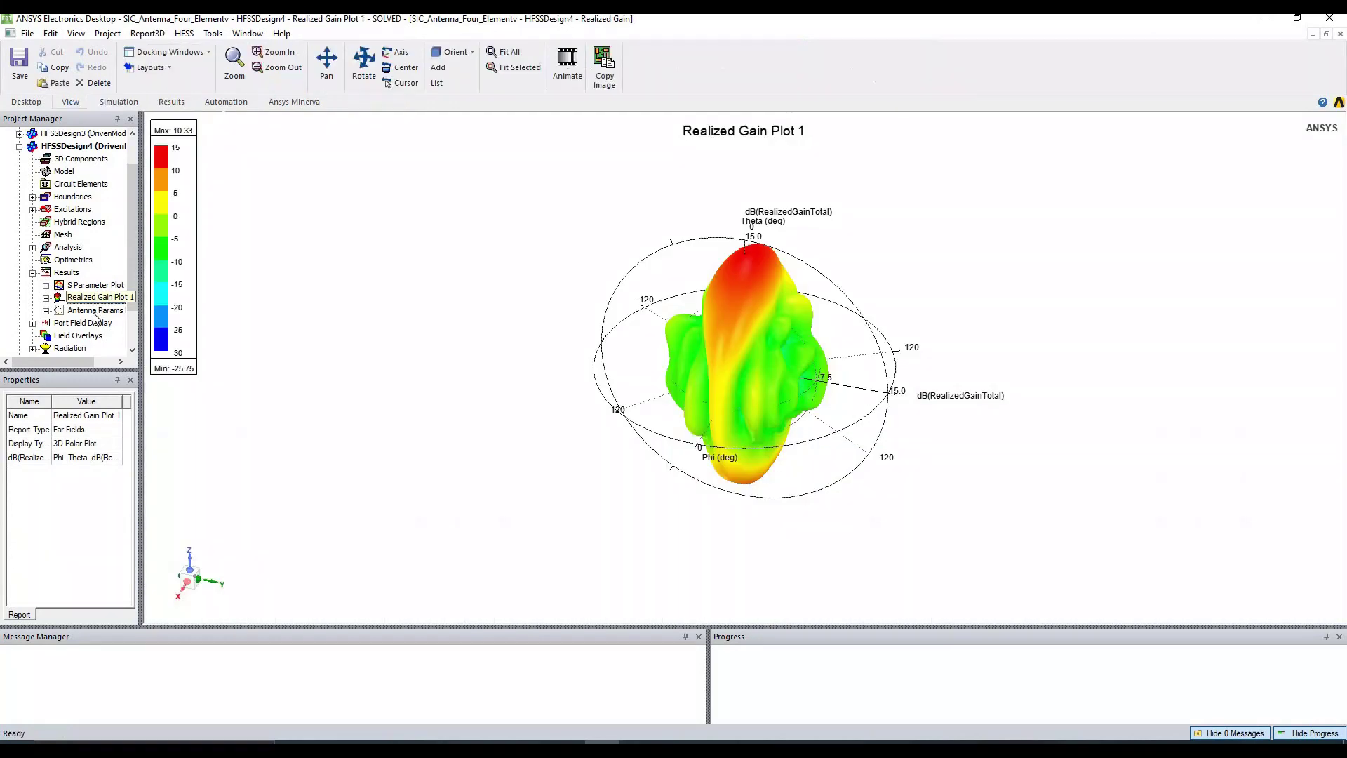
double_click(95, 310)
click(69, 284)
double_click(69, 285)
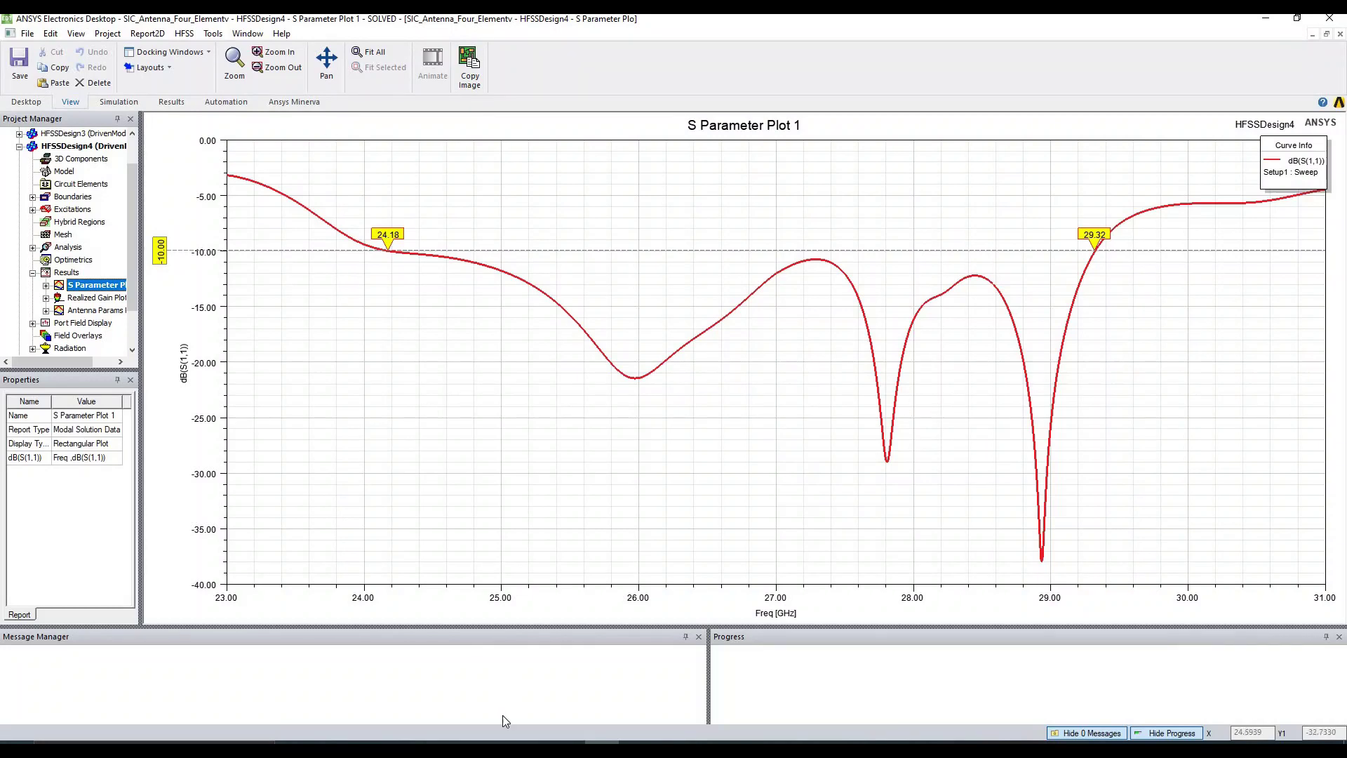
Step: Switch to File Explorer and open mwc.pdf from the MB folder on Local Disk (E:)
click(499, 748)
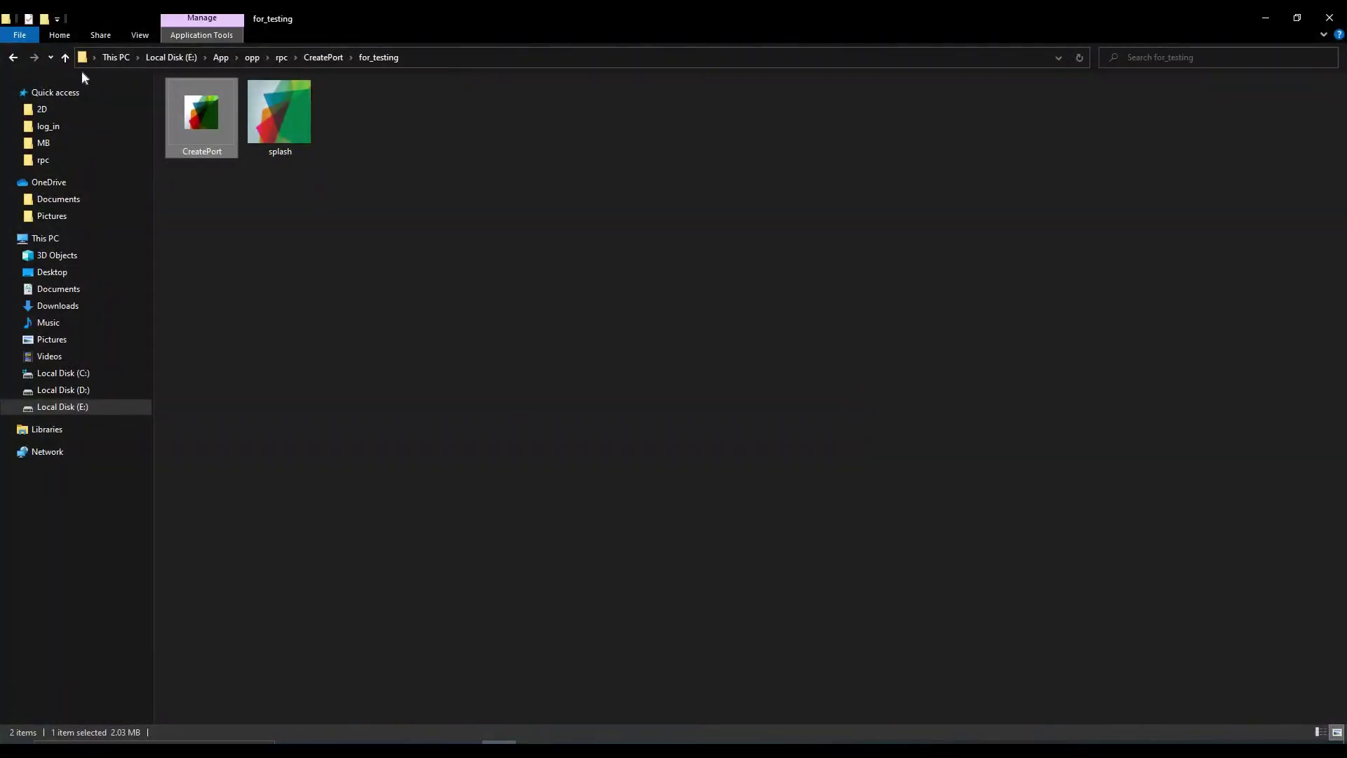
click(76, 408)
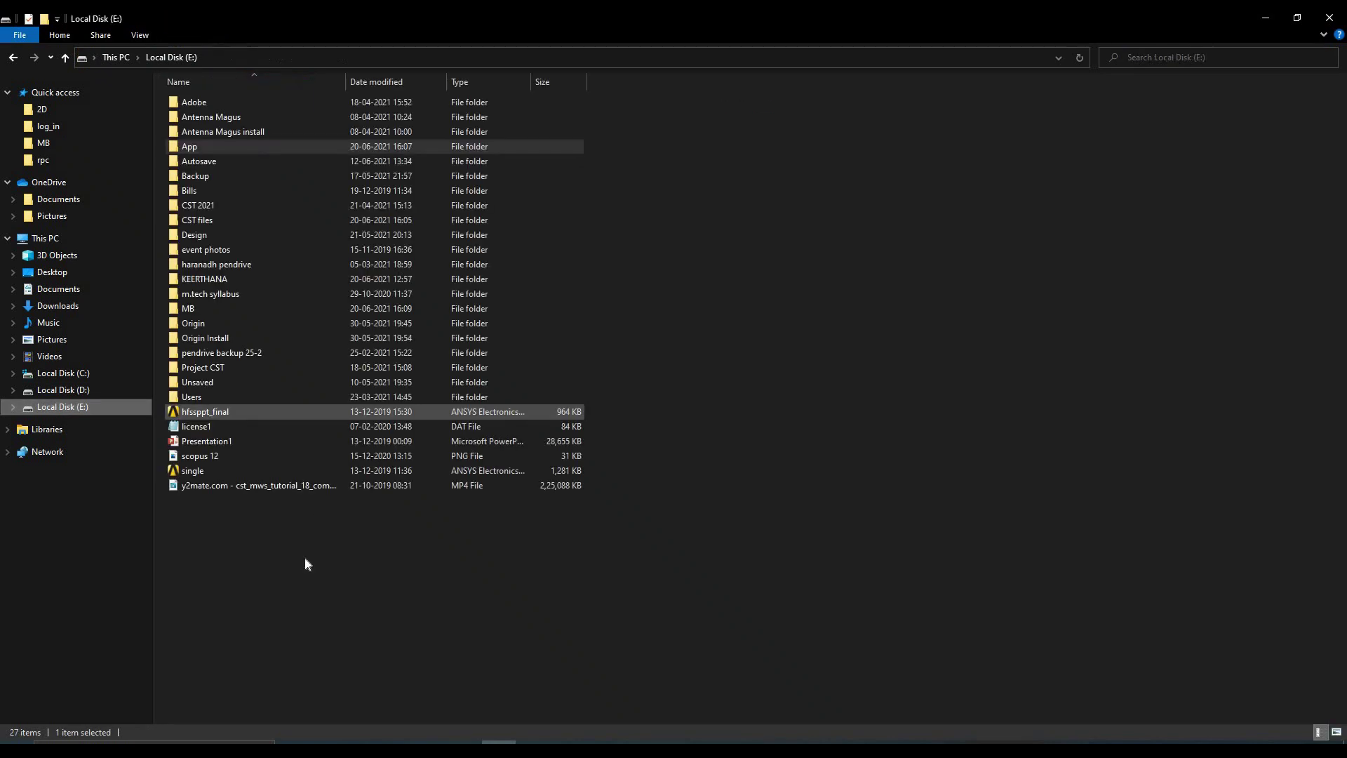
double_click(195, 308)
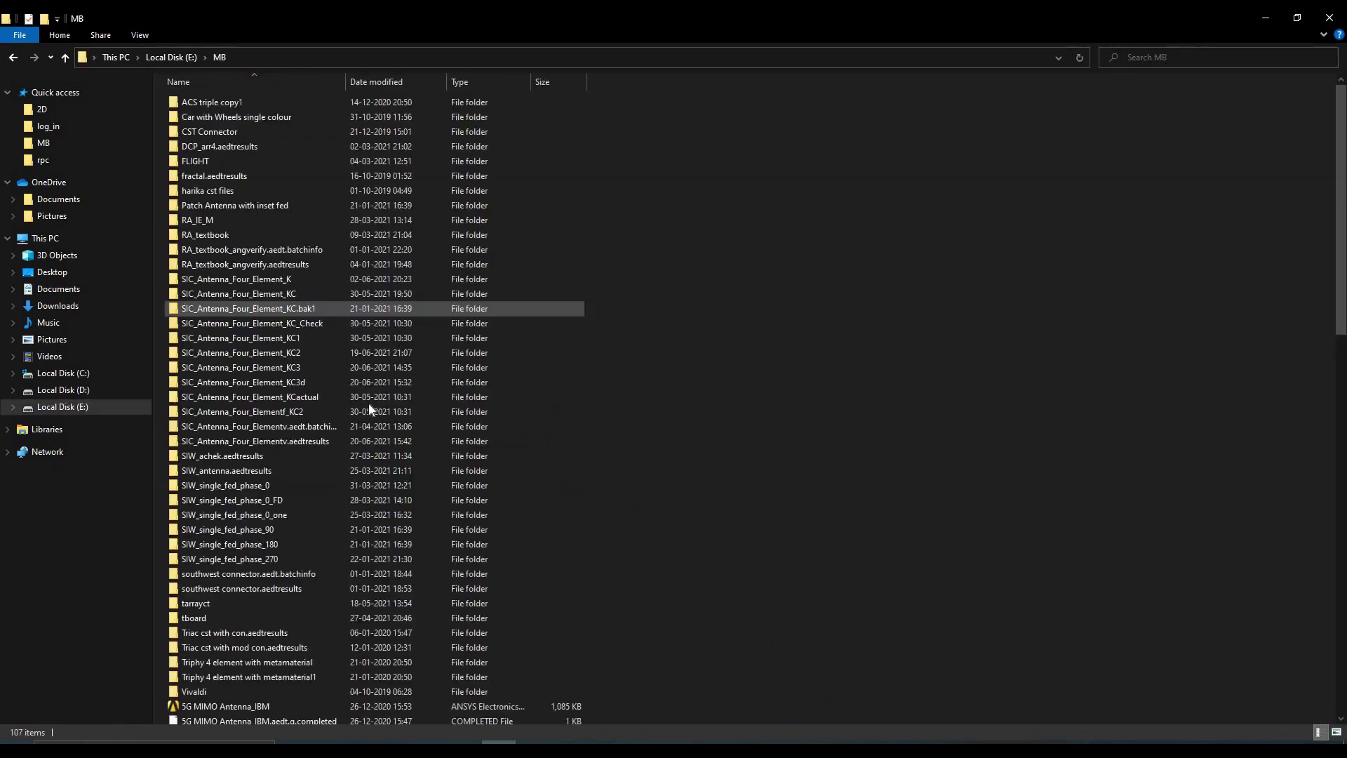
scroll(244, 700, down, 5)
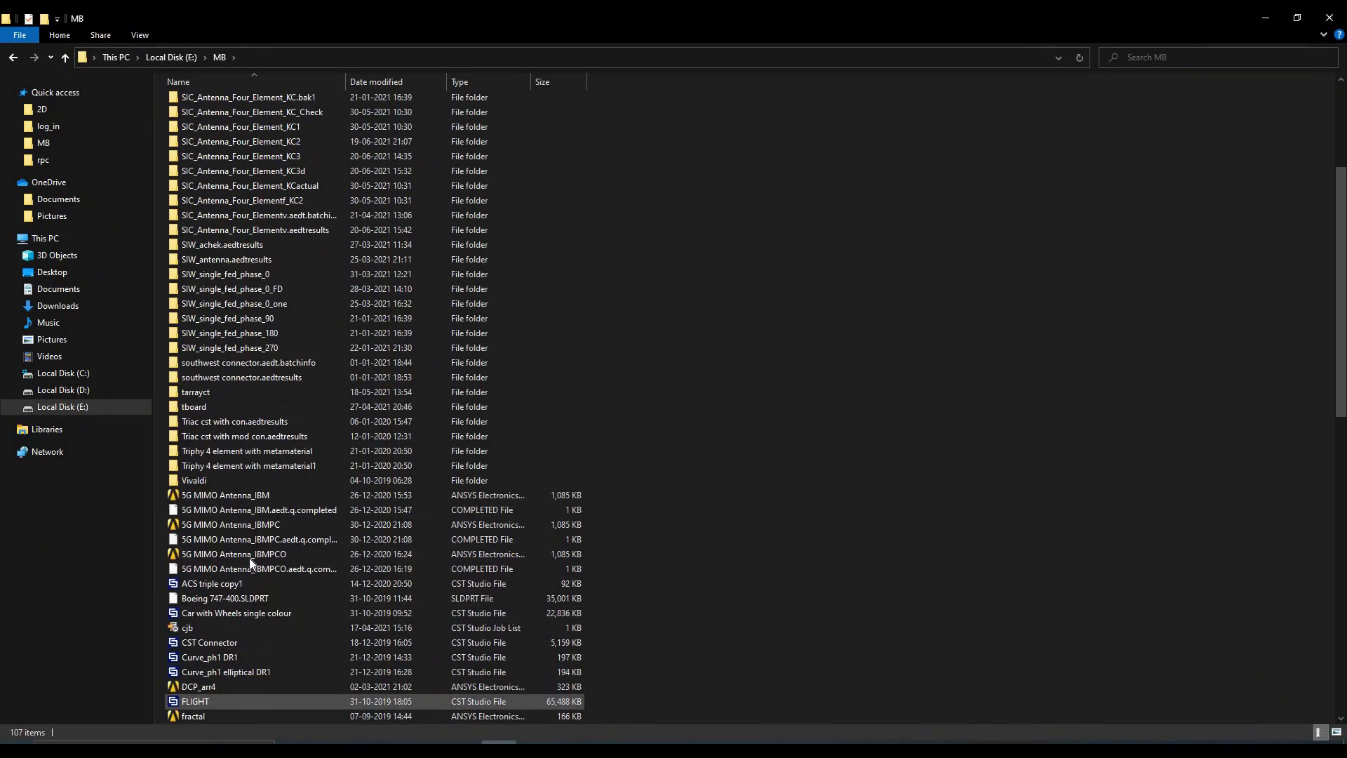
scroll(251, 562, down, 7)
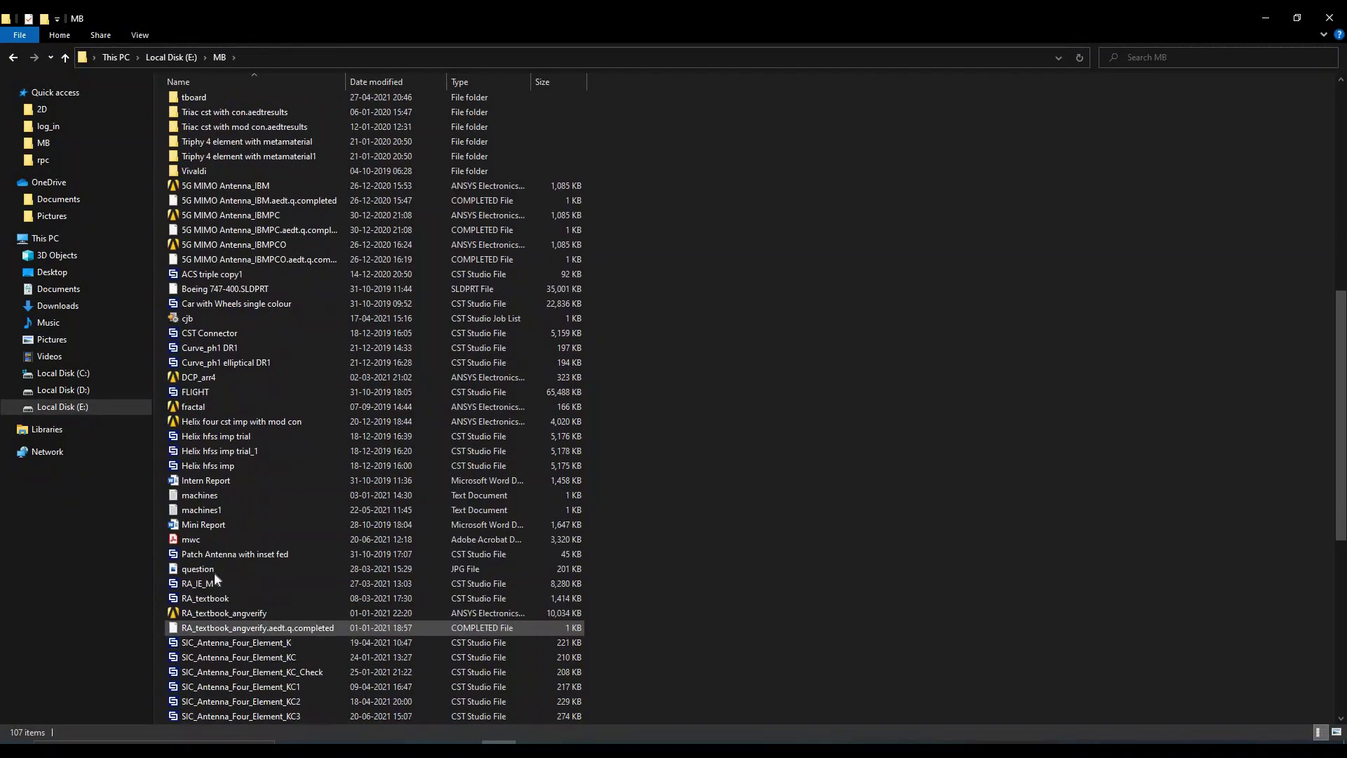
click(195, 539)
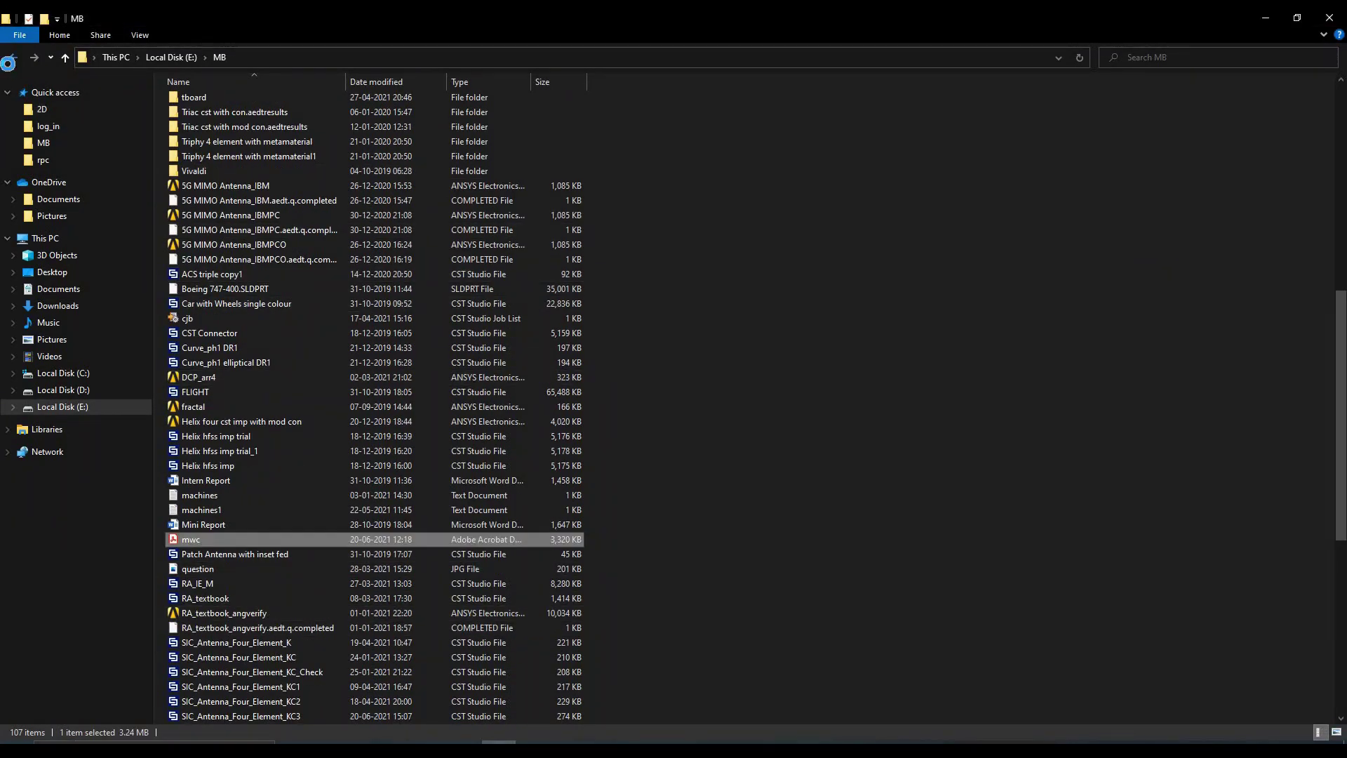
click(12, 57)
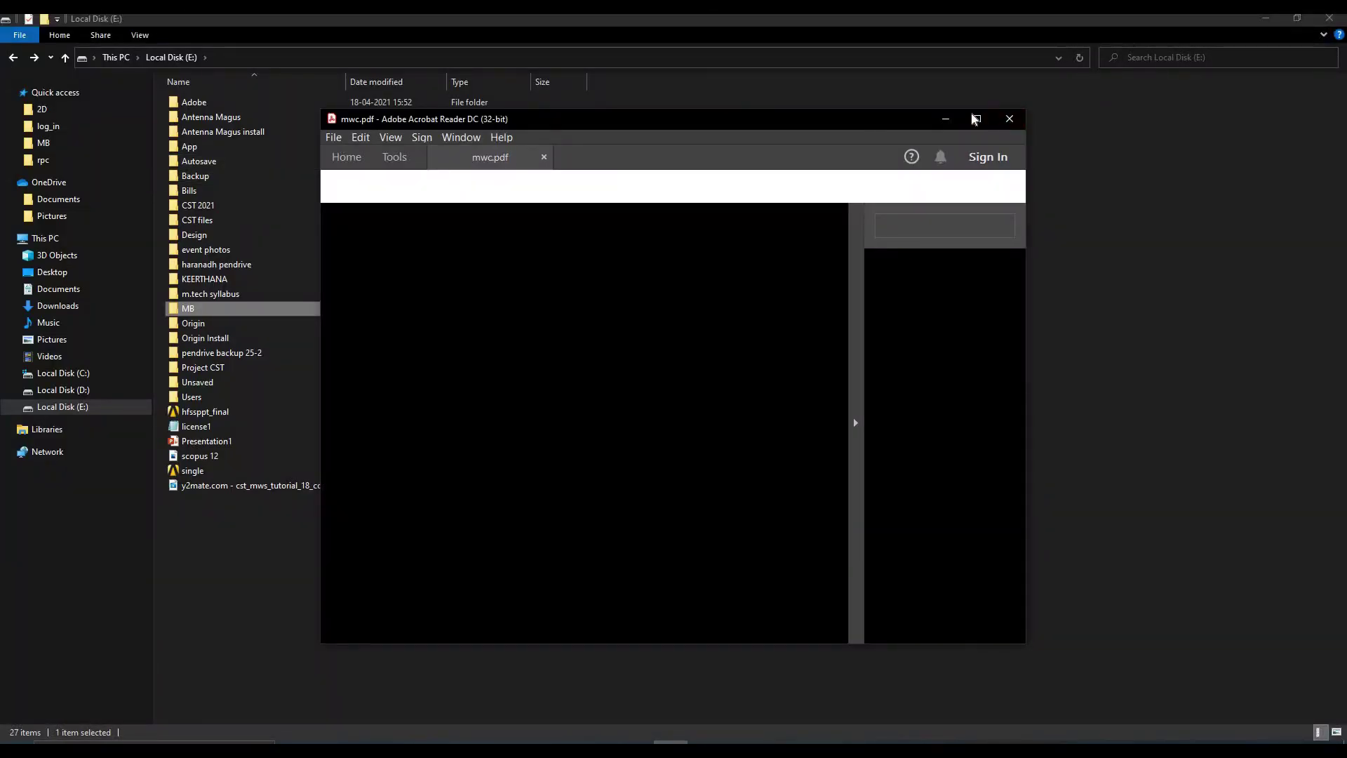
click(975, 119)
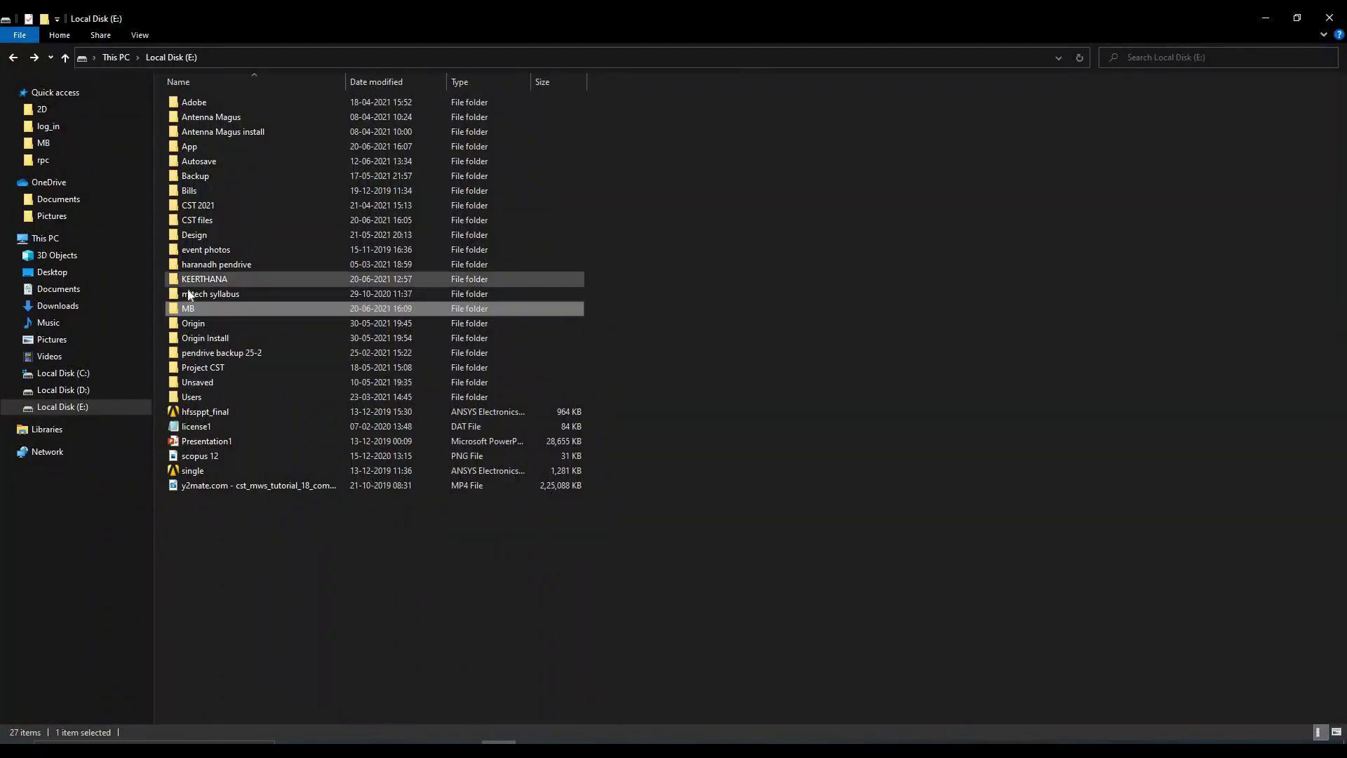
Step: Reopen mwc.pdf from the MB folder and maximize its window
double_click(179, 309)
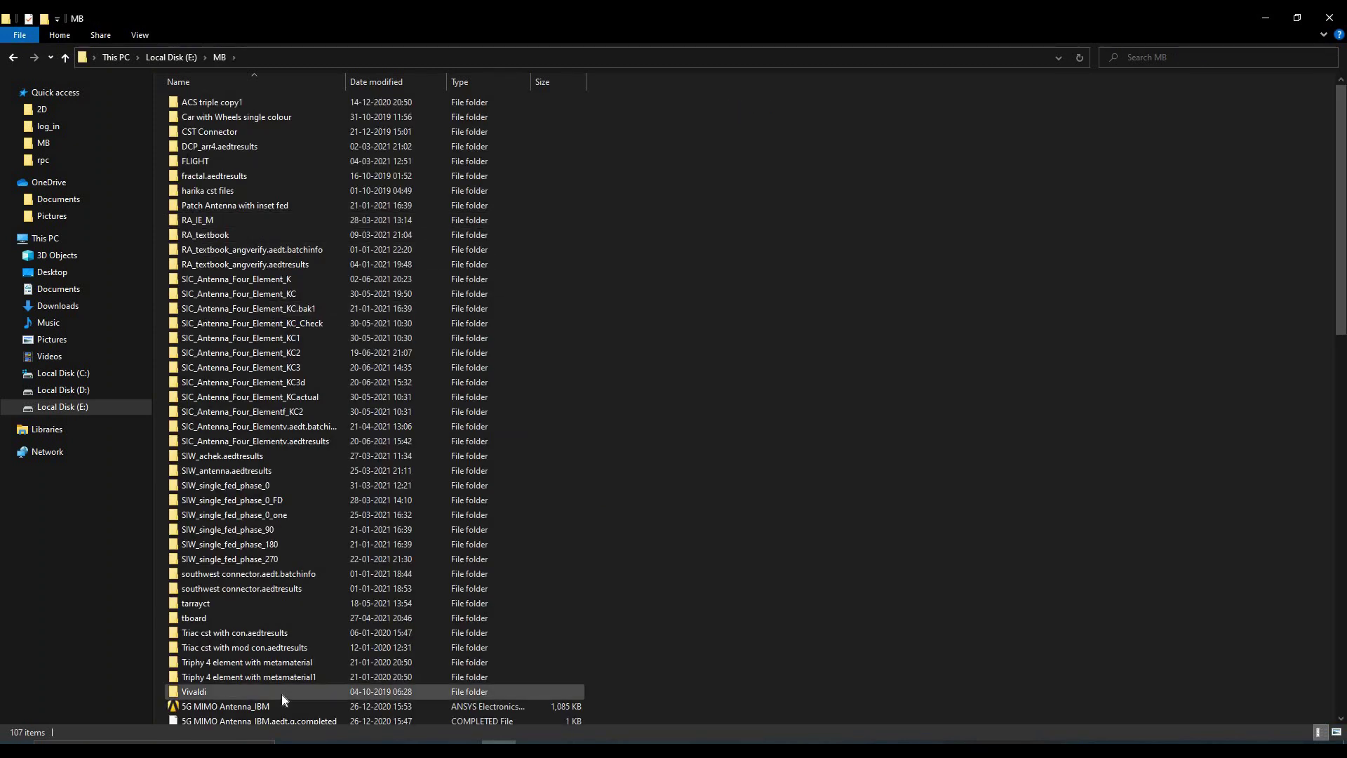
scroll(281, 632, down, 8)
scroll(229, 617, down, 4)
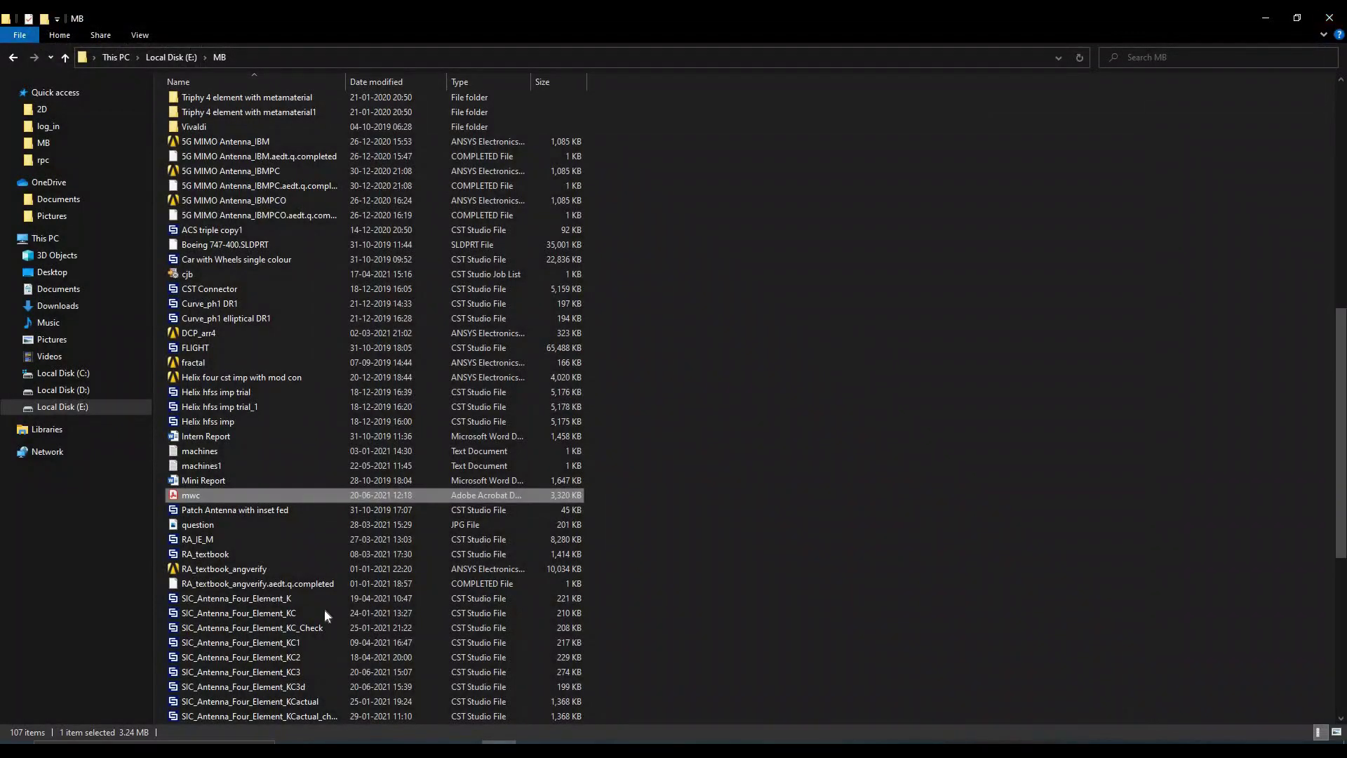
double_click(208, 495)
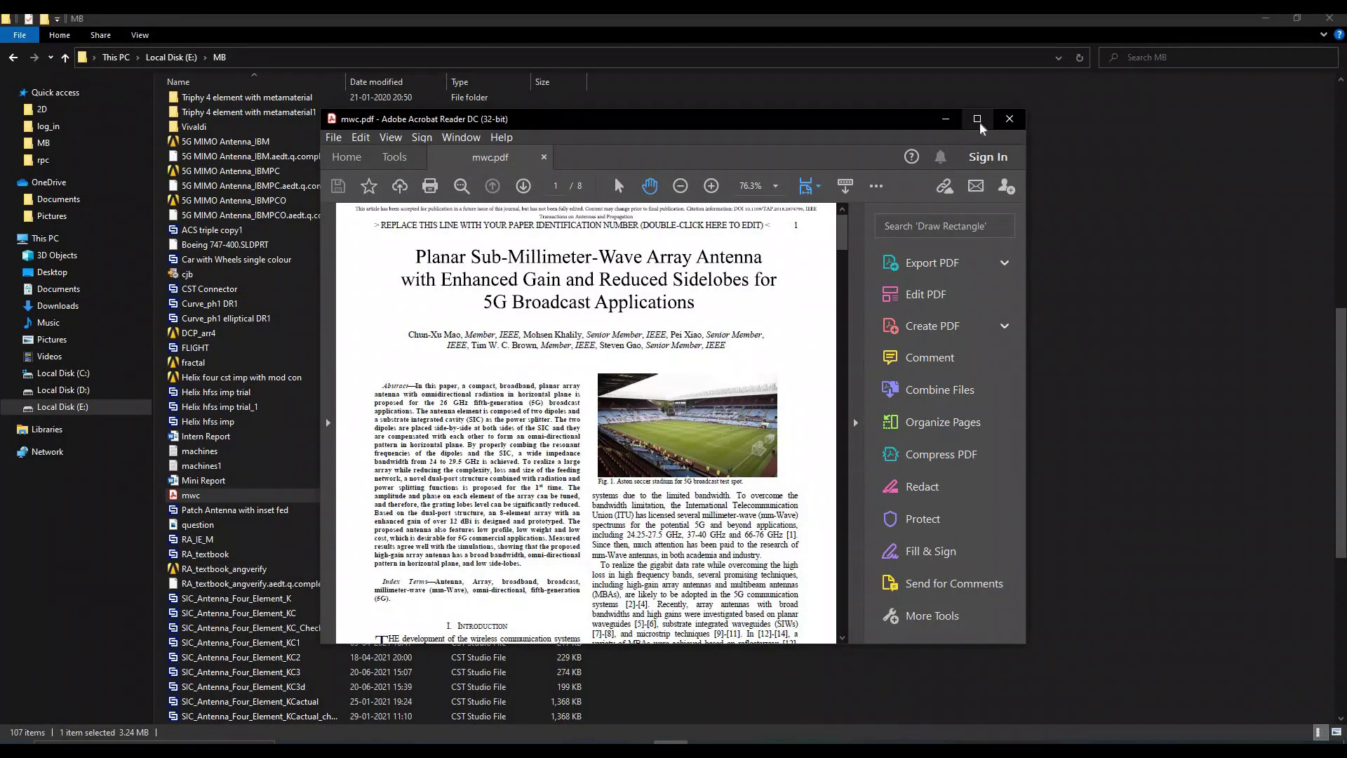
click(977, 119)
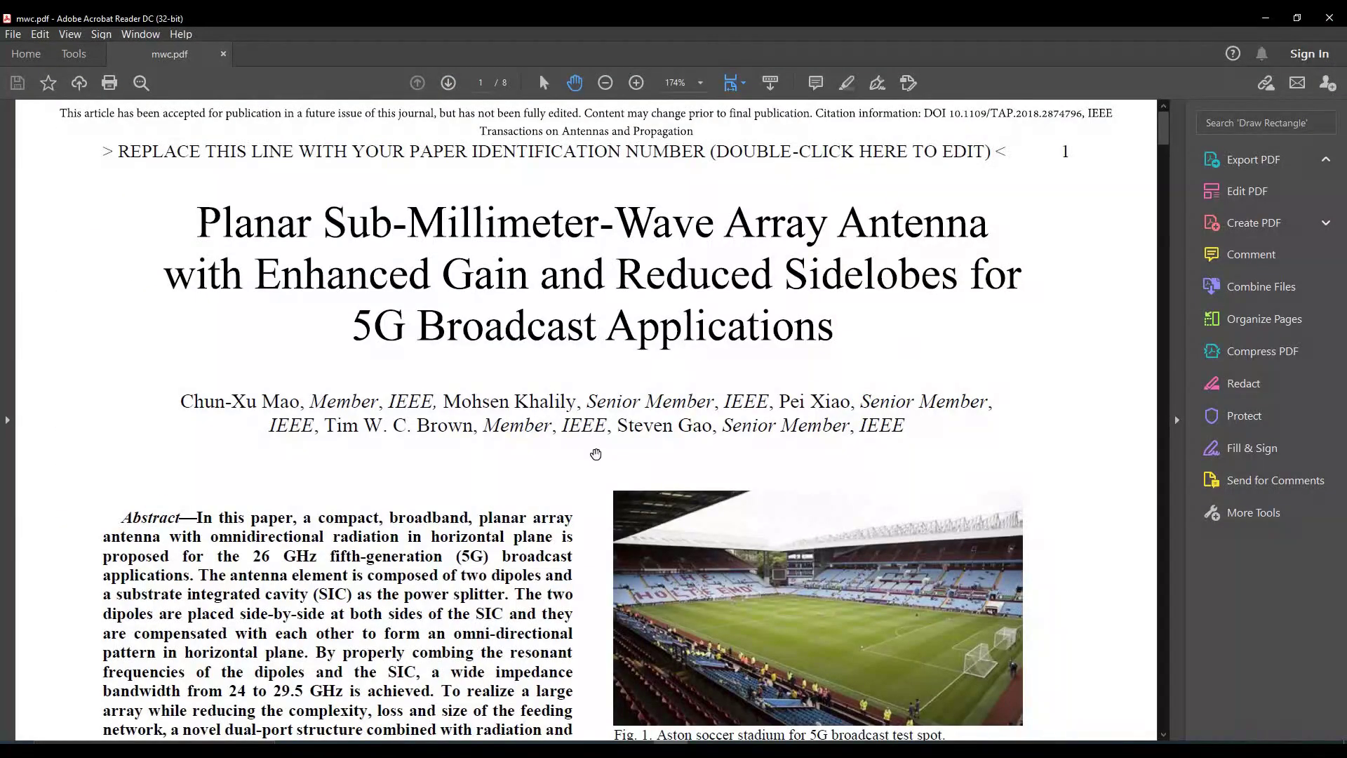
Step: Examine the paper's array configurations, the Fig. 14 prototype, and the simulated and measured S-parameters in Fig. 15
scroll(562, 393, down, 10)
scroll(596, 454, down, 20)
scroll(596, 454, down, 15)
scroll(596, 454, down, 15)
scroll(596, 453, down, 15)
scroll(596, 453, down, 15)
scroll(595, 453, down, 2)
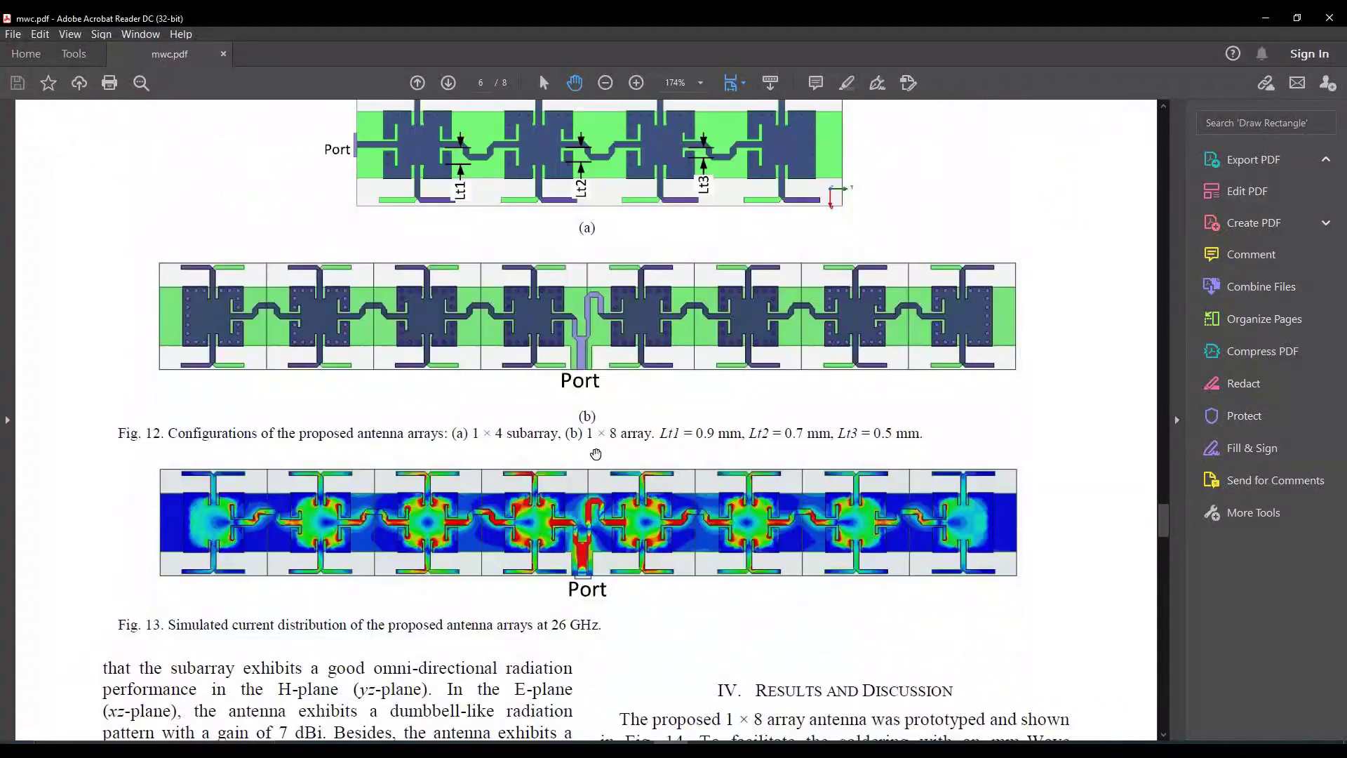
scroll(596, 454, down, 4)
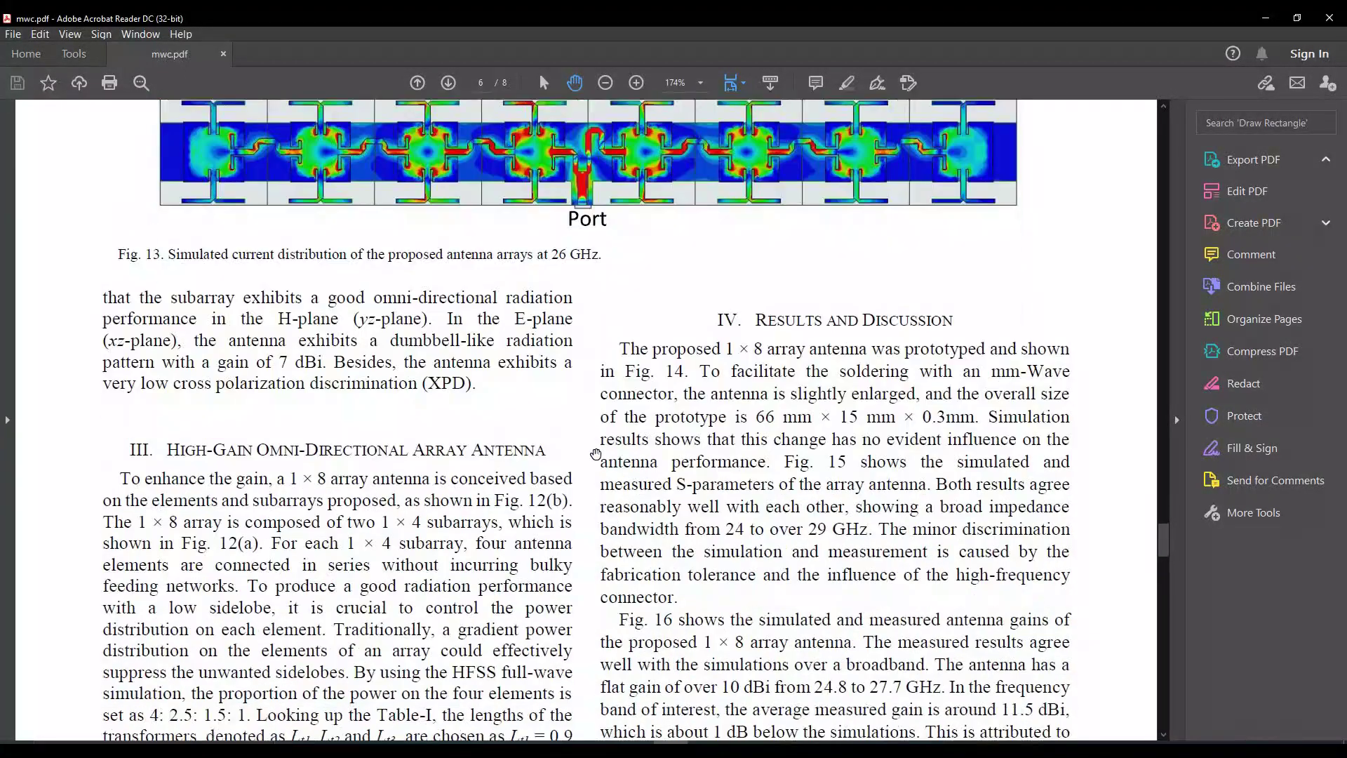
scroll(595, 454, down, 15)
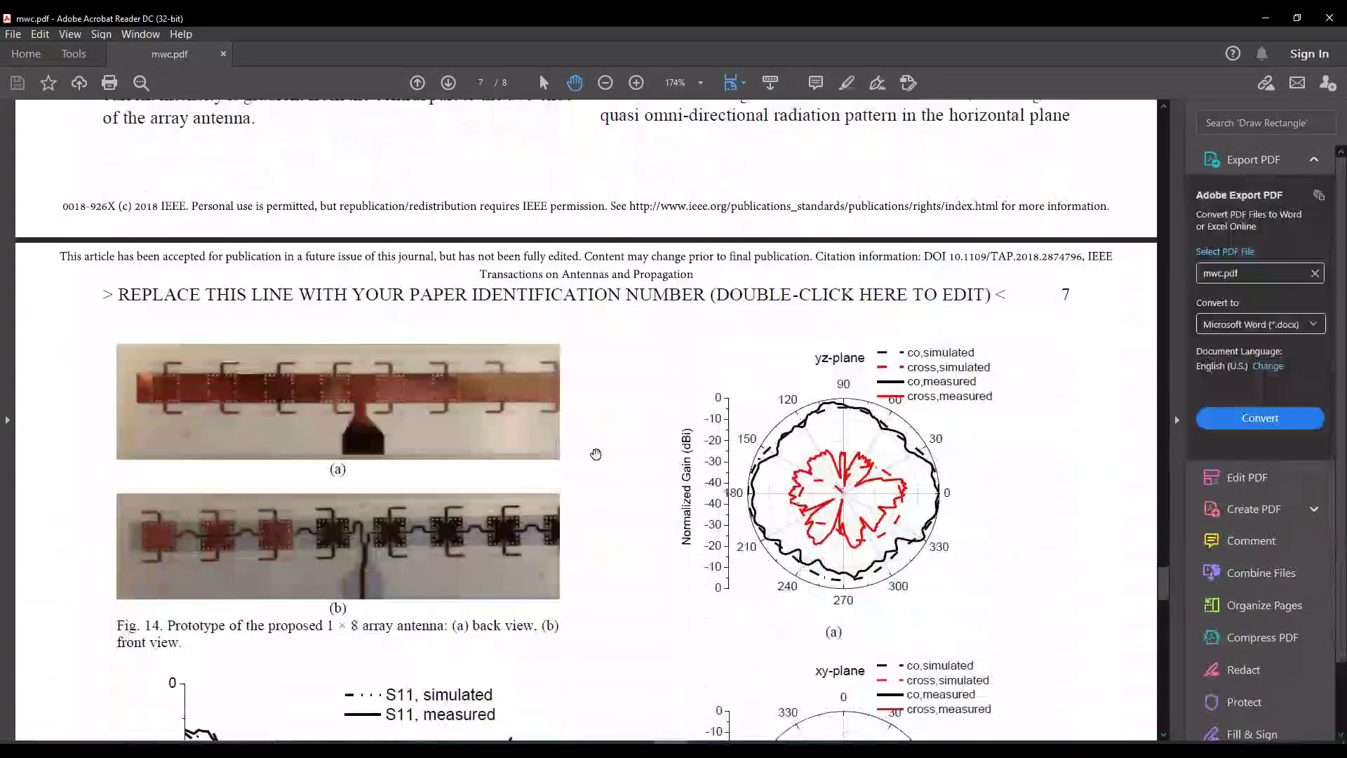
scroll(596, 454, down, 5)
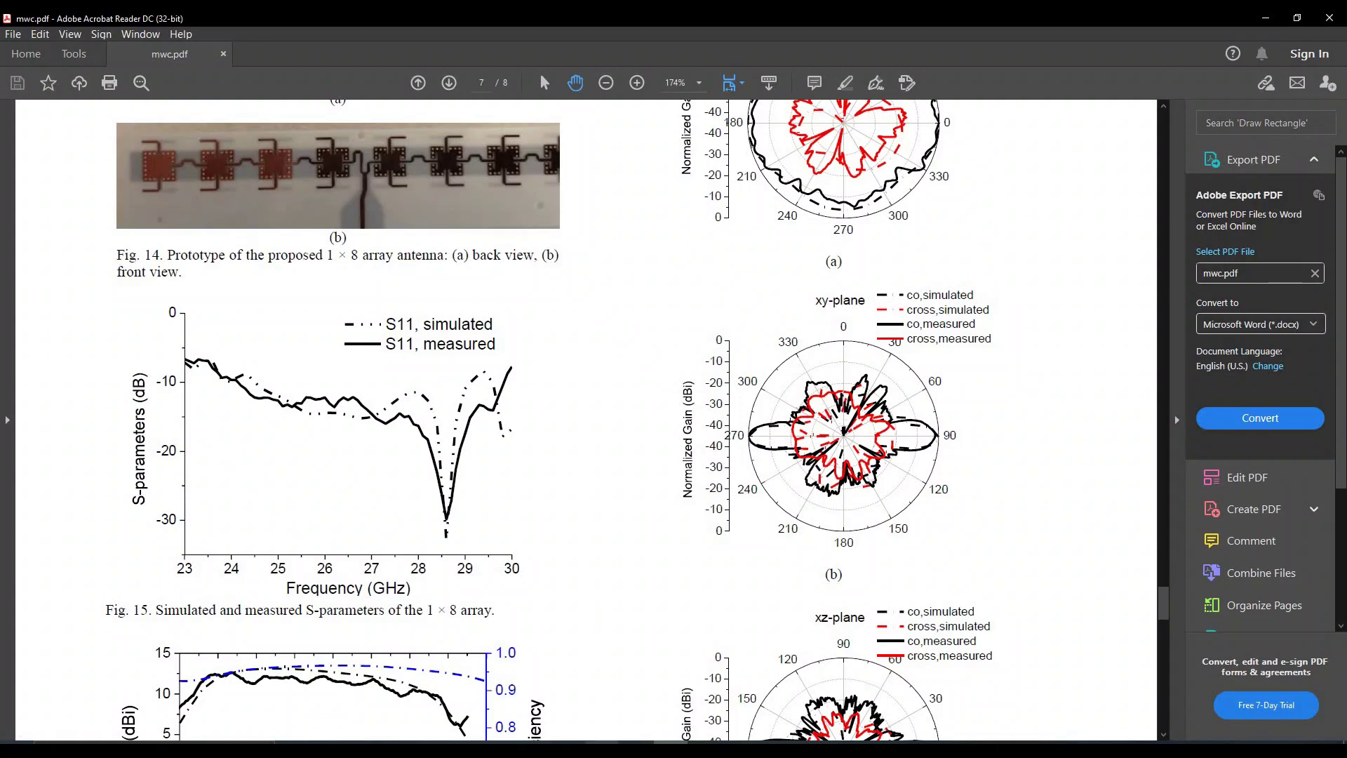
Step: Switch to HFSS, open HFSSDesign4's Realized Gain Plot 1, and rotate the 3D pattern to inspect it
click(602, 749)
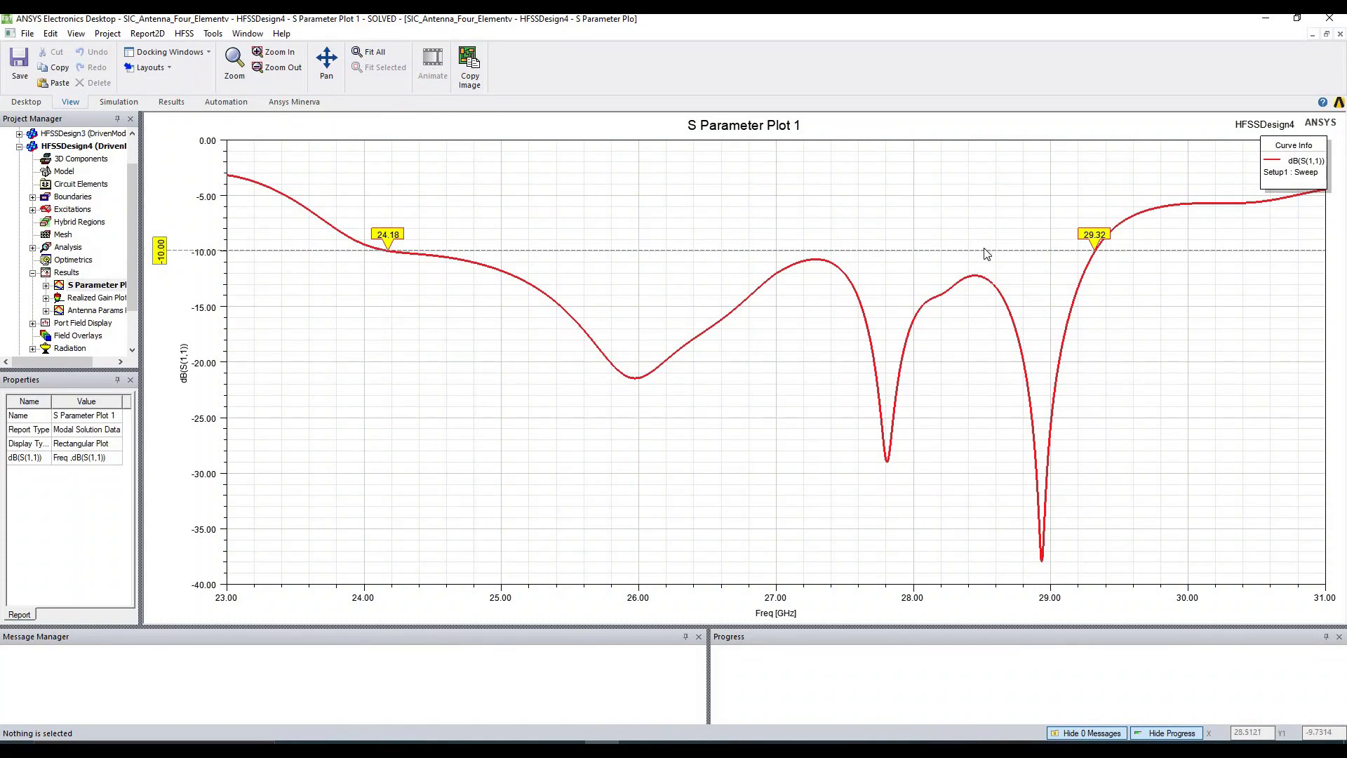
double_click(55, 147)
double_click(98, 299)
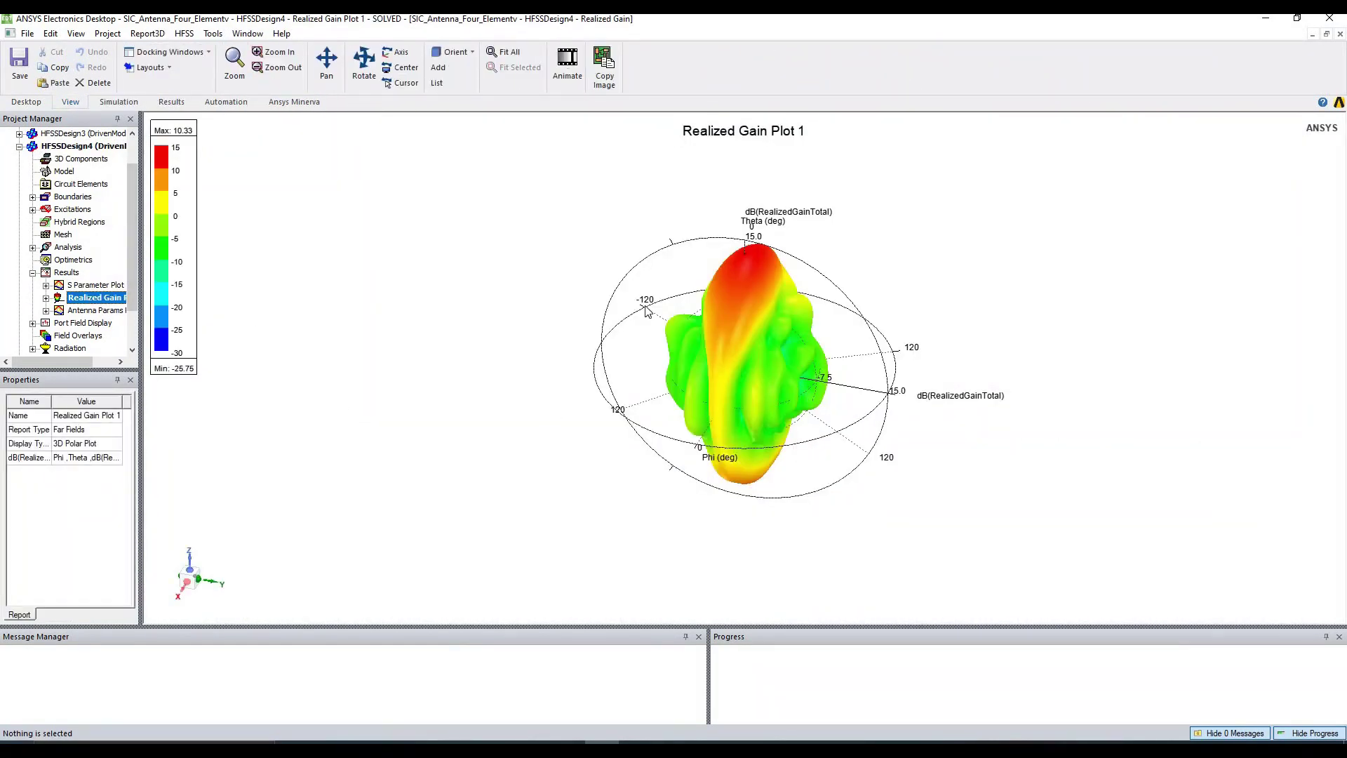
alt+drag(575, 424, 676, 463)
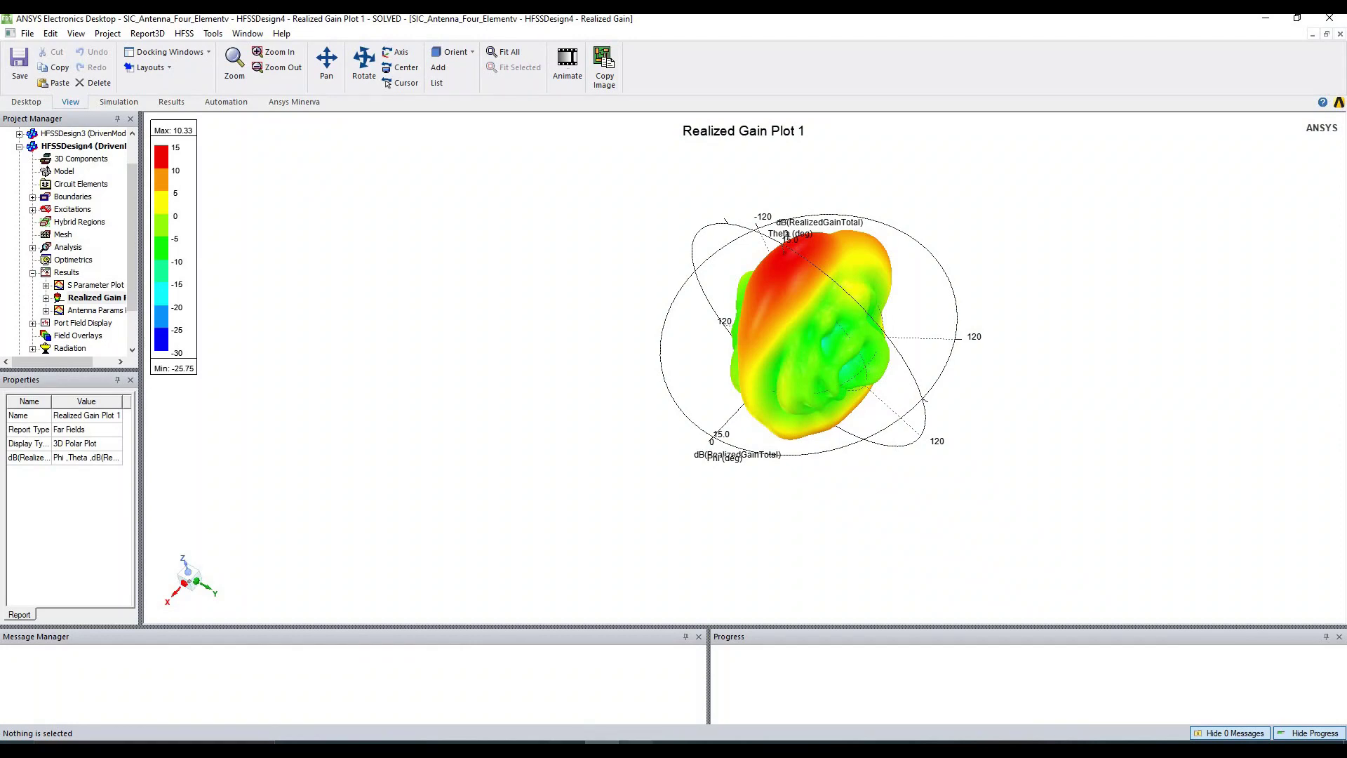
Step: Switch to the mwc.pdf paper and examine its antenna gain and radiation efficiency curves in Fig. 16
click(671, 749)
scroll(615, 516, down, 1)
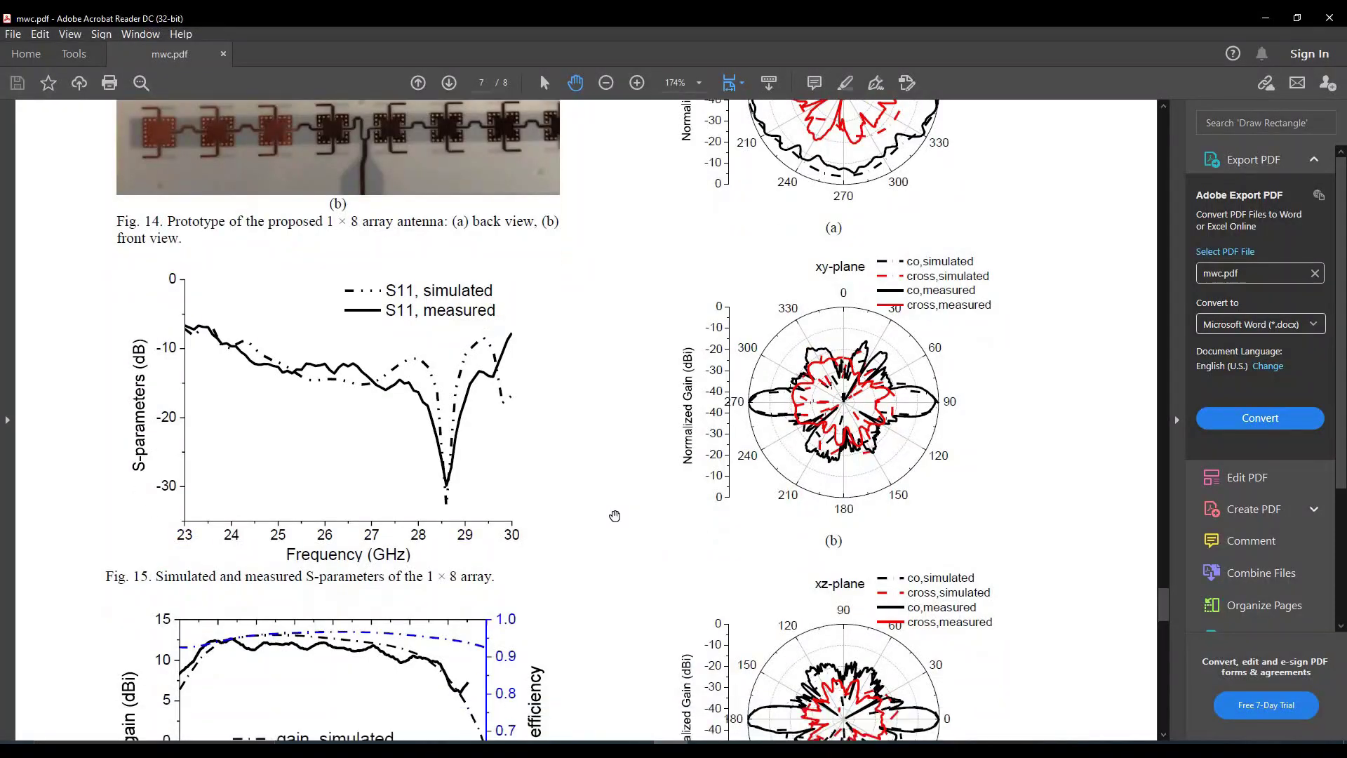
scroll(615, 516, up, 10)
scroll(614, 515, down, 12)
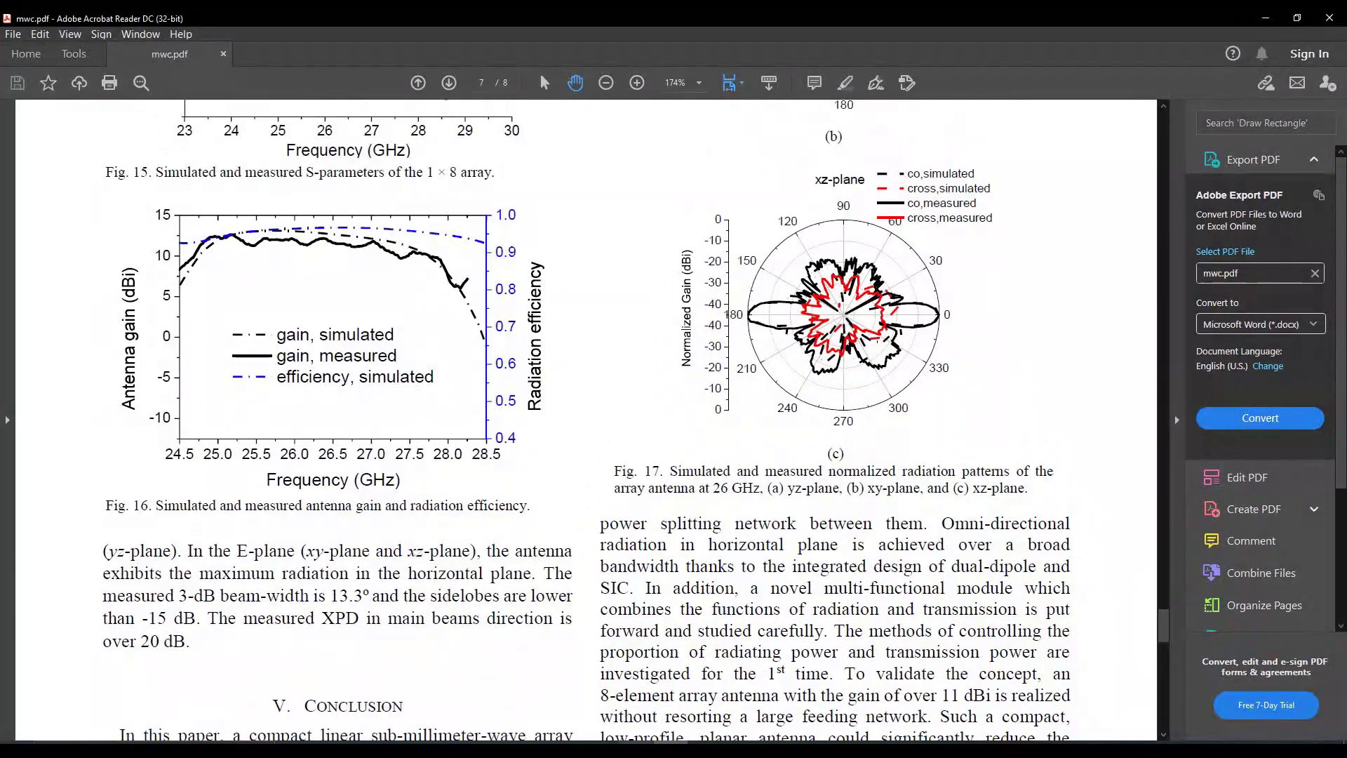
Step: Return to HFSS, rotate the realized gain pattern, and open Antenna Params Plot 1 of HFSSDesign4
click(602, 749)
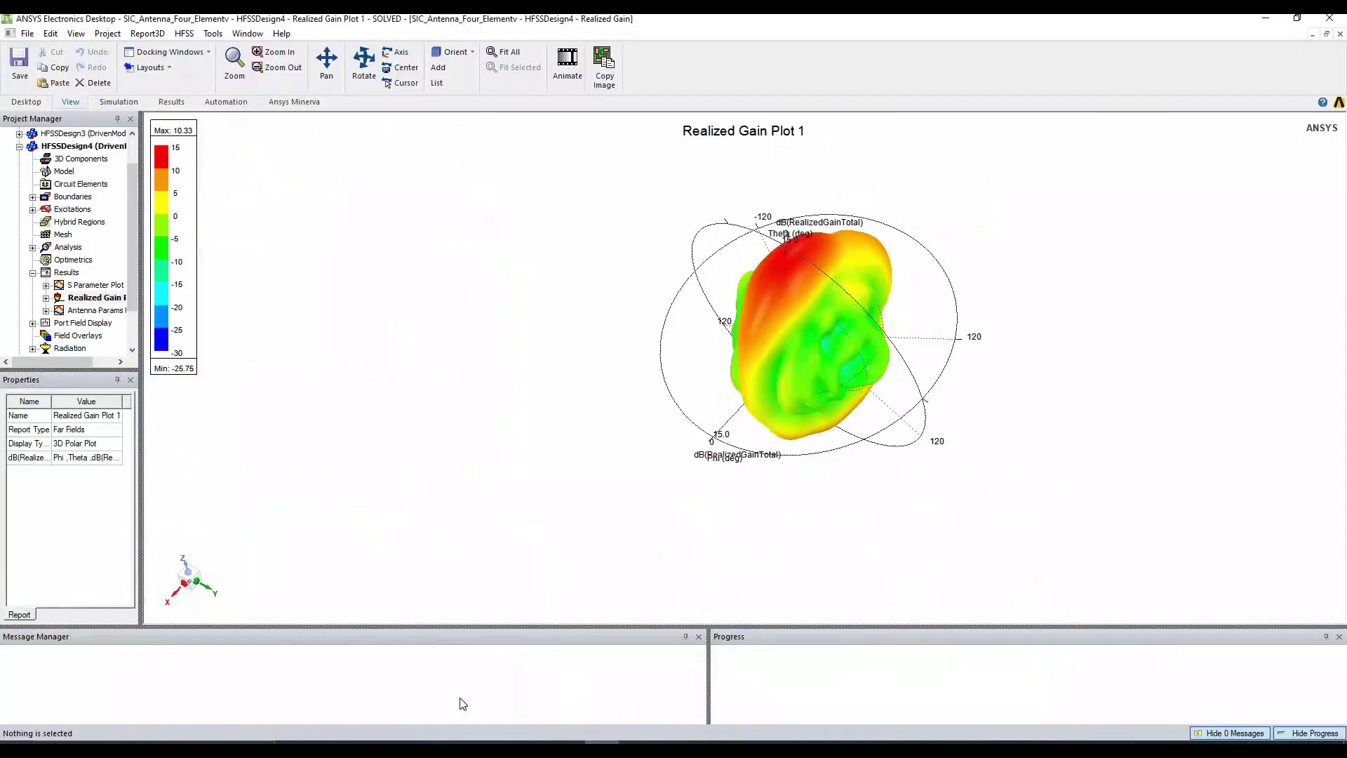
alt+drag(765, 366, 624, 261)
double_click(96, 310)
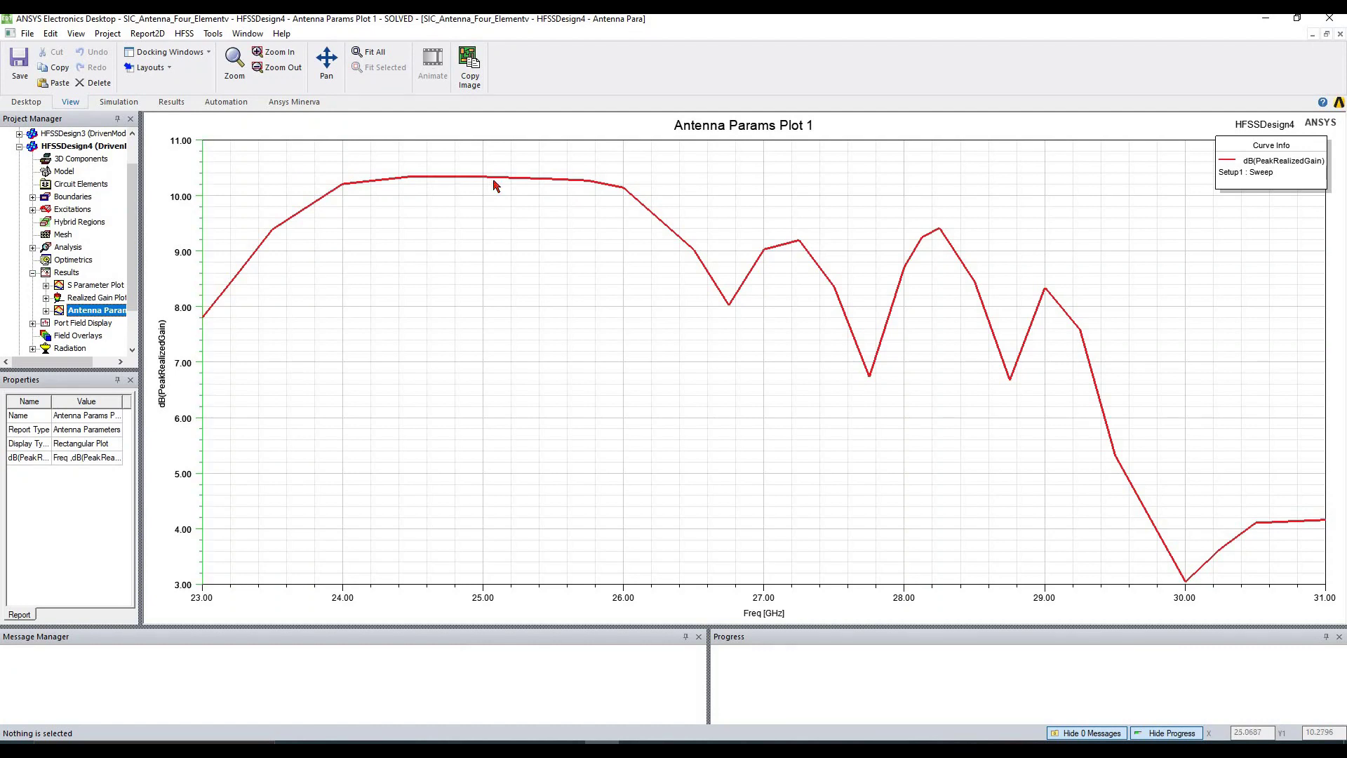
Step: Review S Parameter Plot 1 and inspect the whole HFSSDesign4 array with its connector in the 3D model
double_click(86, 286)
double_click(67, 147)
alt+double_click(596, 495)
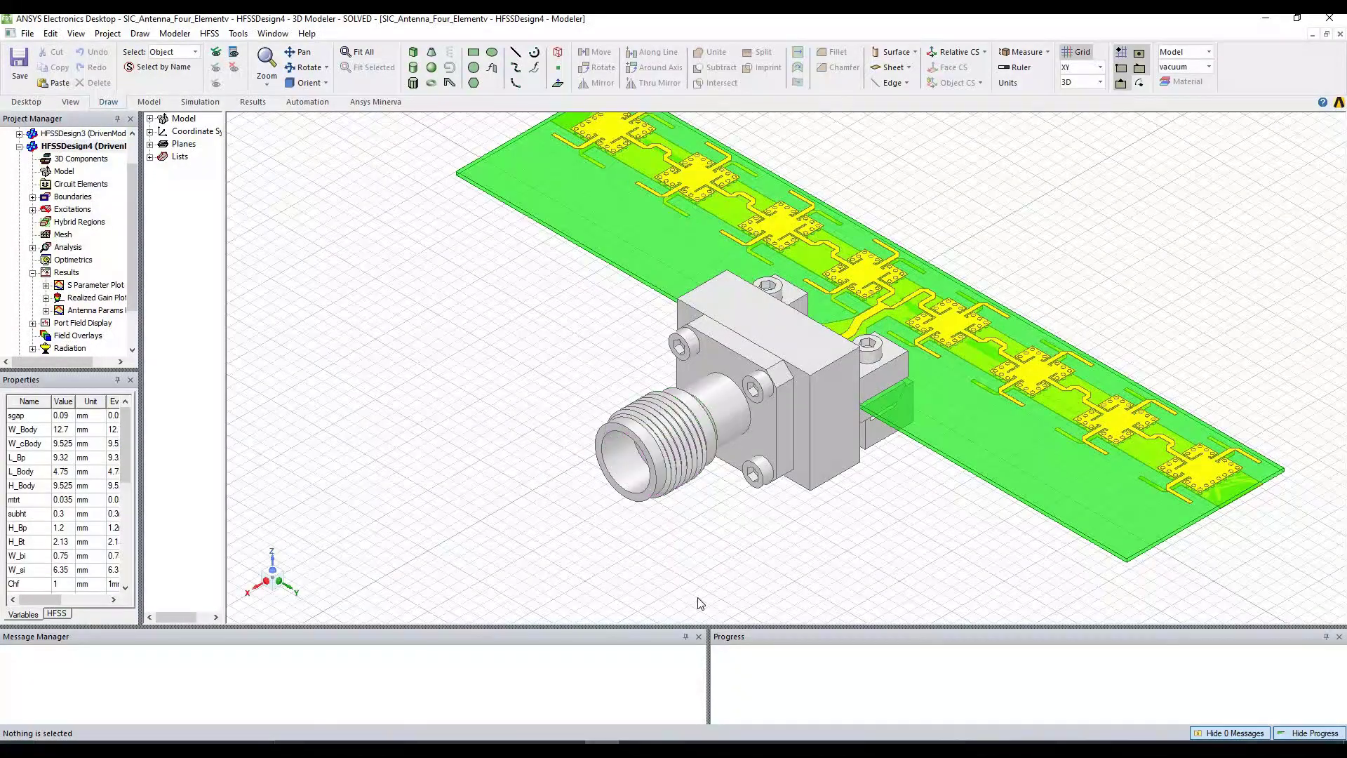
scroll(699, 604, down, 3)
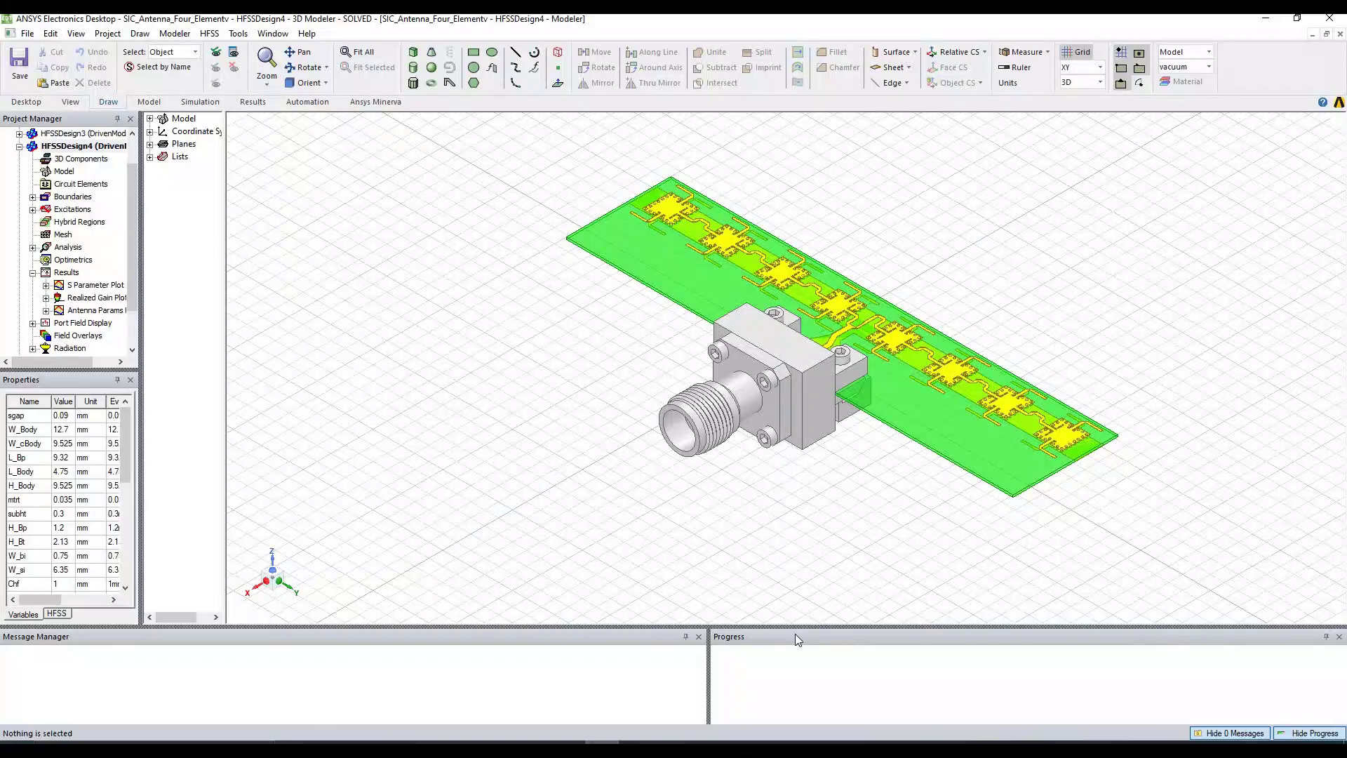
Step: Switch to the mwc.pdf paper and review the S-parameter plot in Fig. 15 again
click(670, 745)
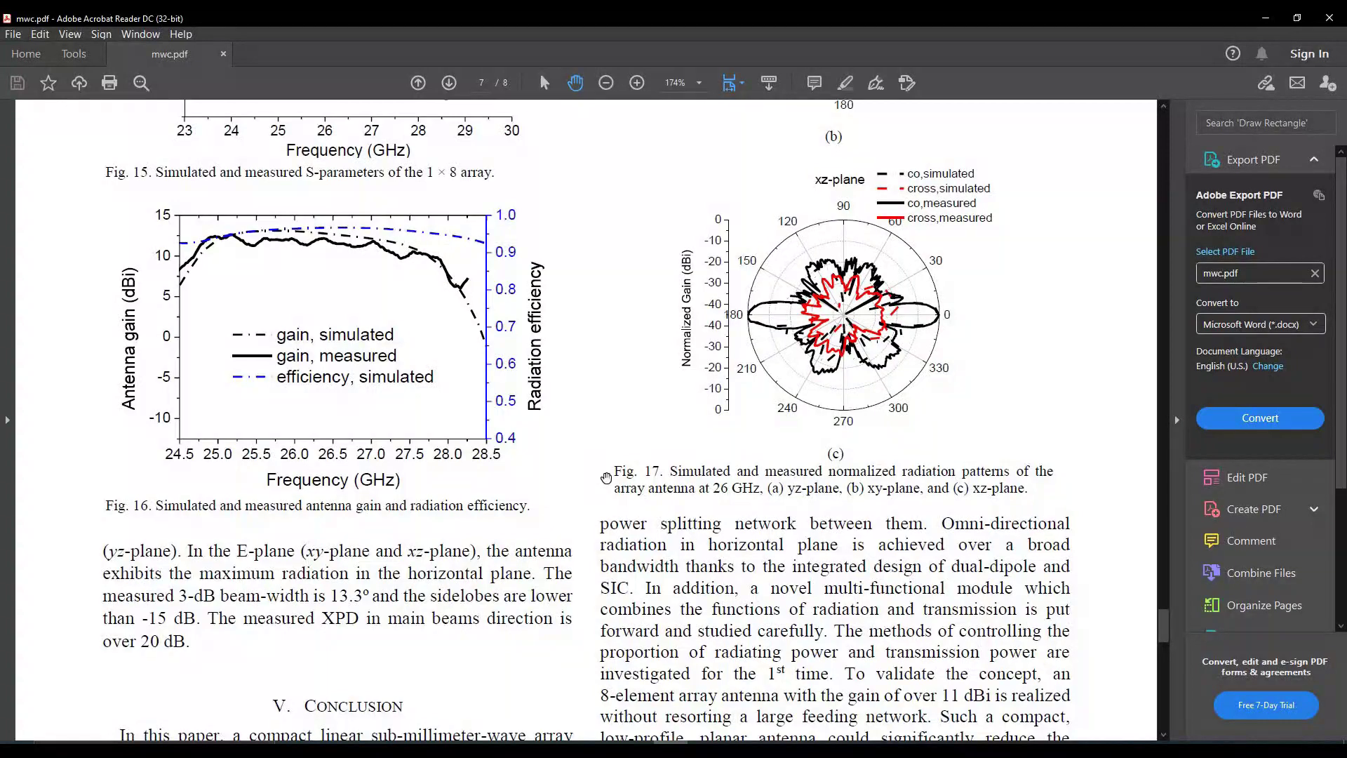
scroll(607, 478, up, 4)
scroll(606, 477, up, 3)
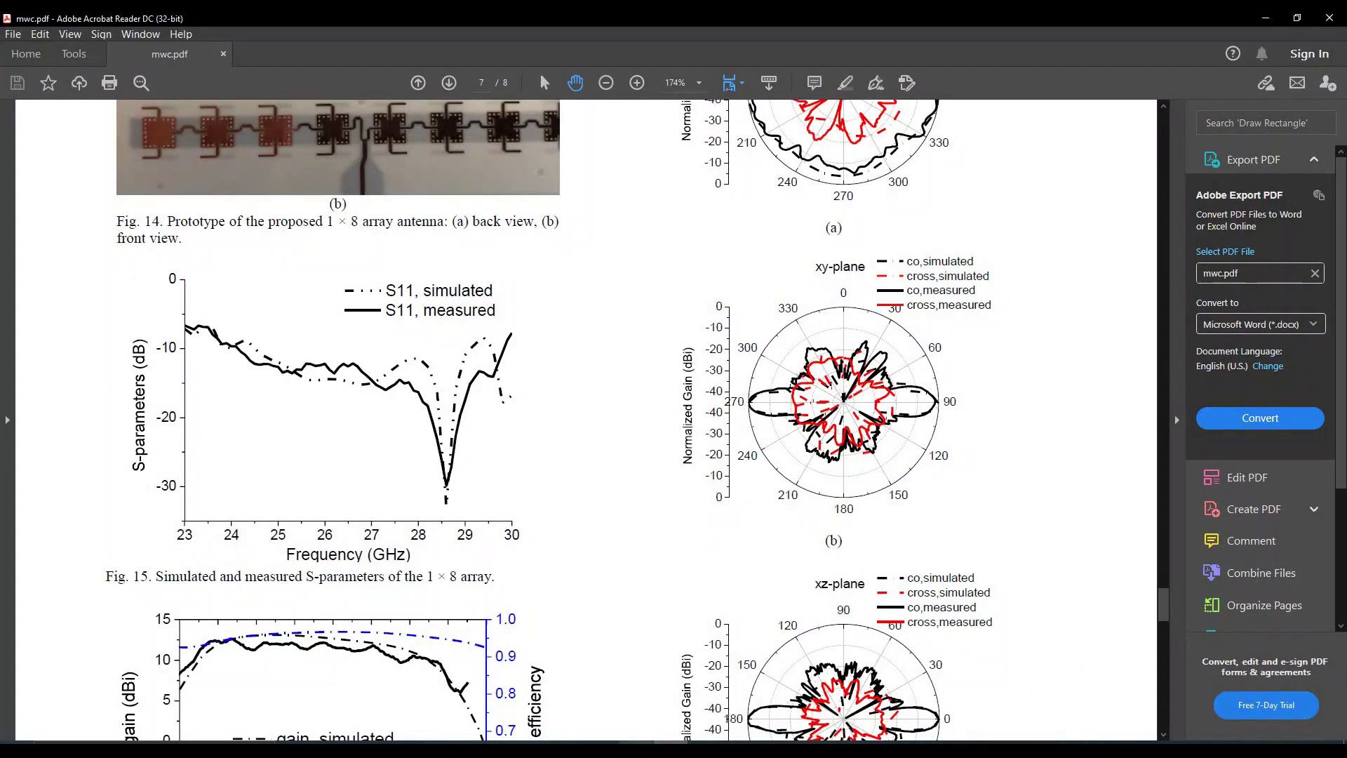
Step: In CST Studio Suite's SIC_Antenna_Four_Element_KC3d project, create an SMV connector port with CreatePort connected to that project, and minimize CreatePort
key(alt+Tab)
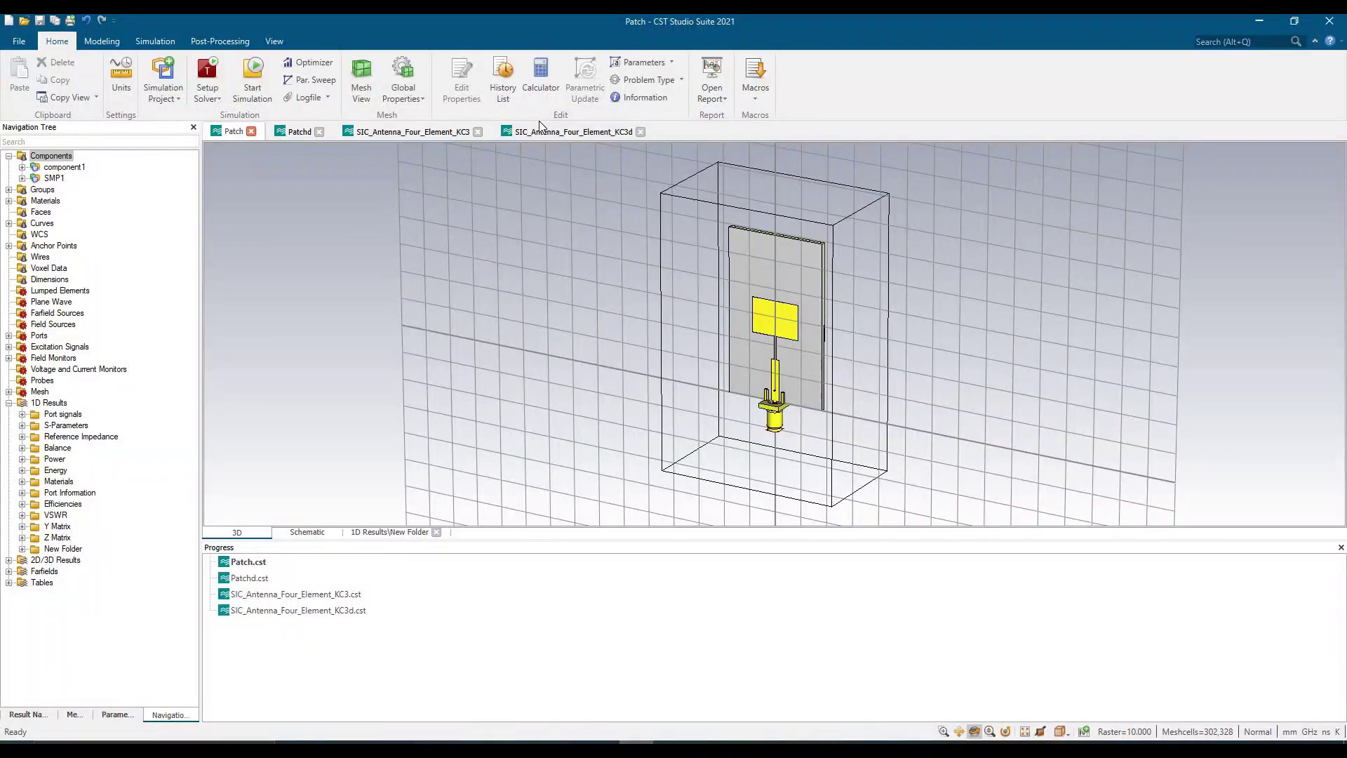
click(529, 132)
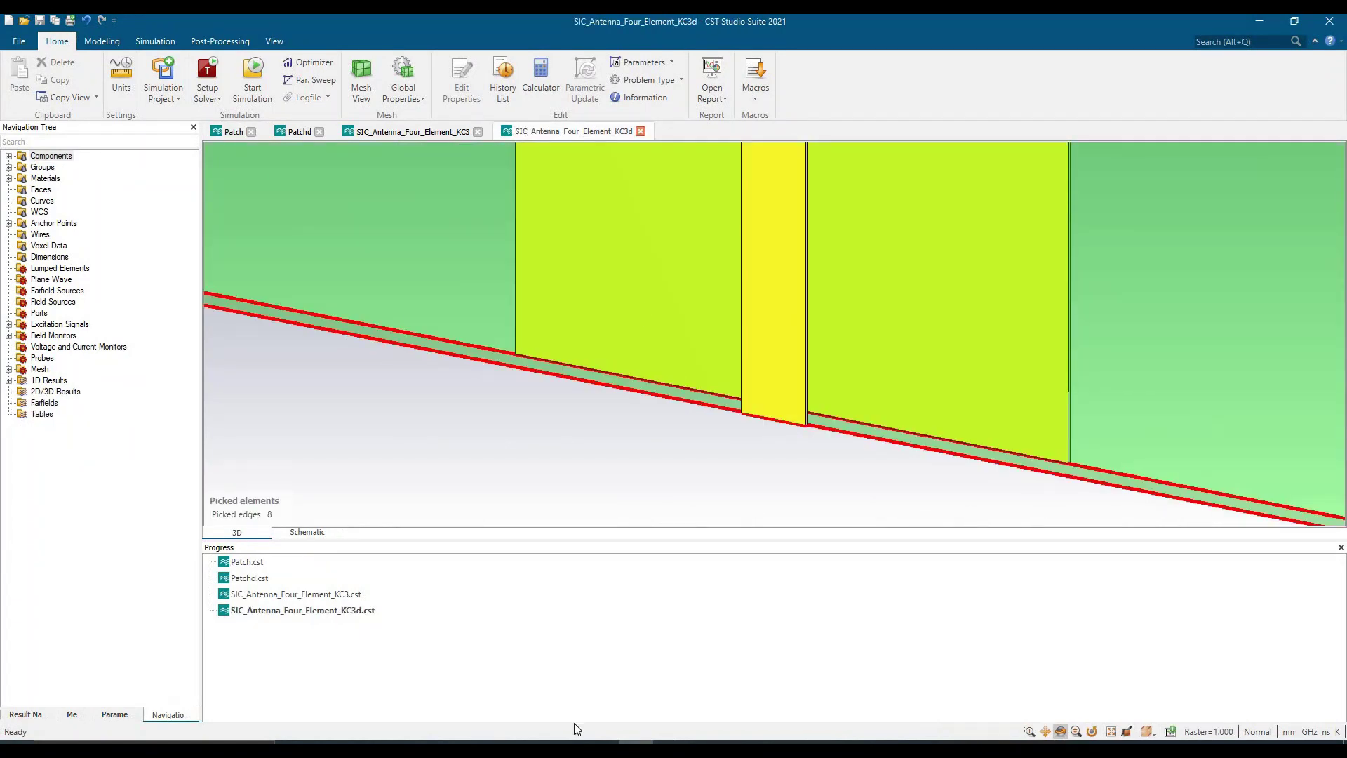
click(566, 748)
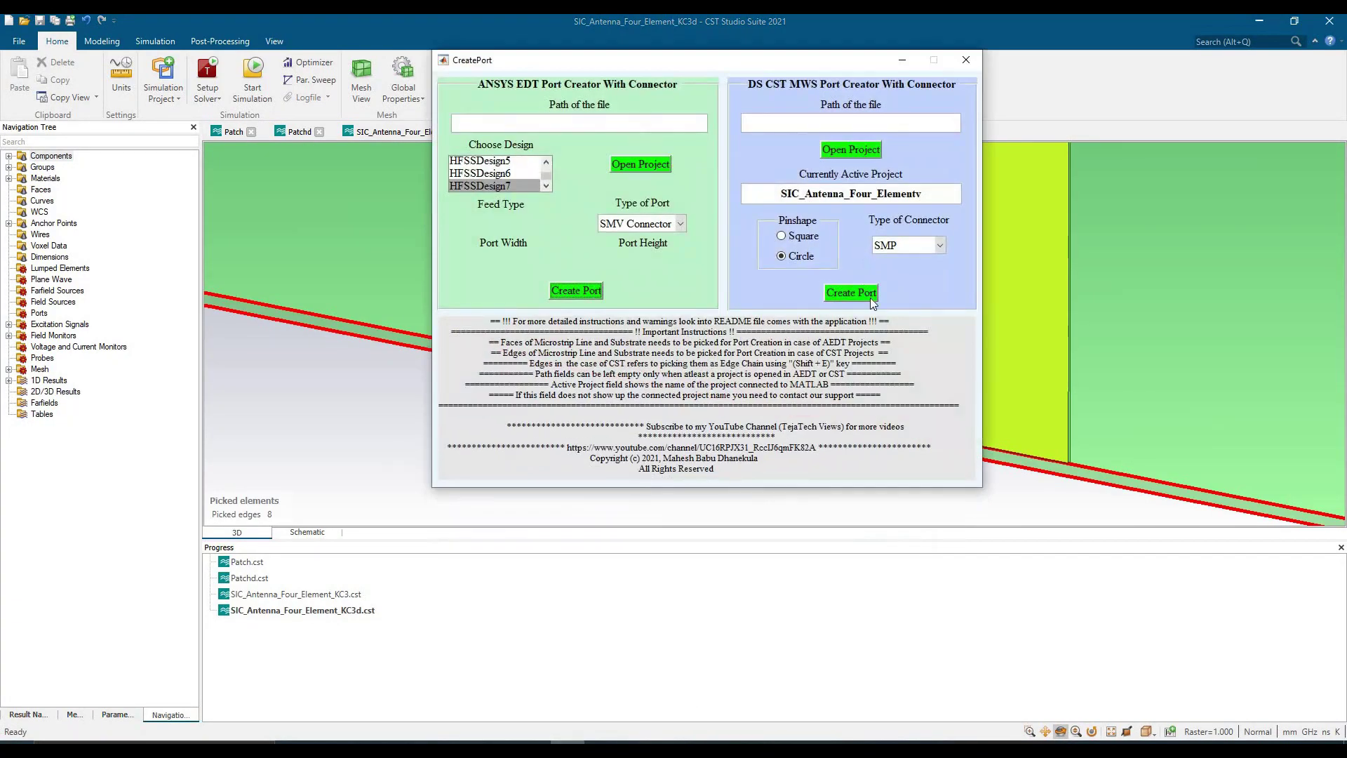
click(939, 247)
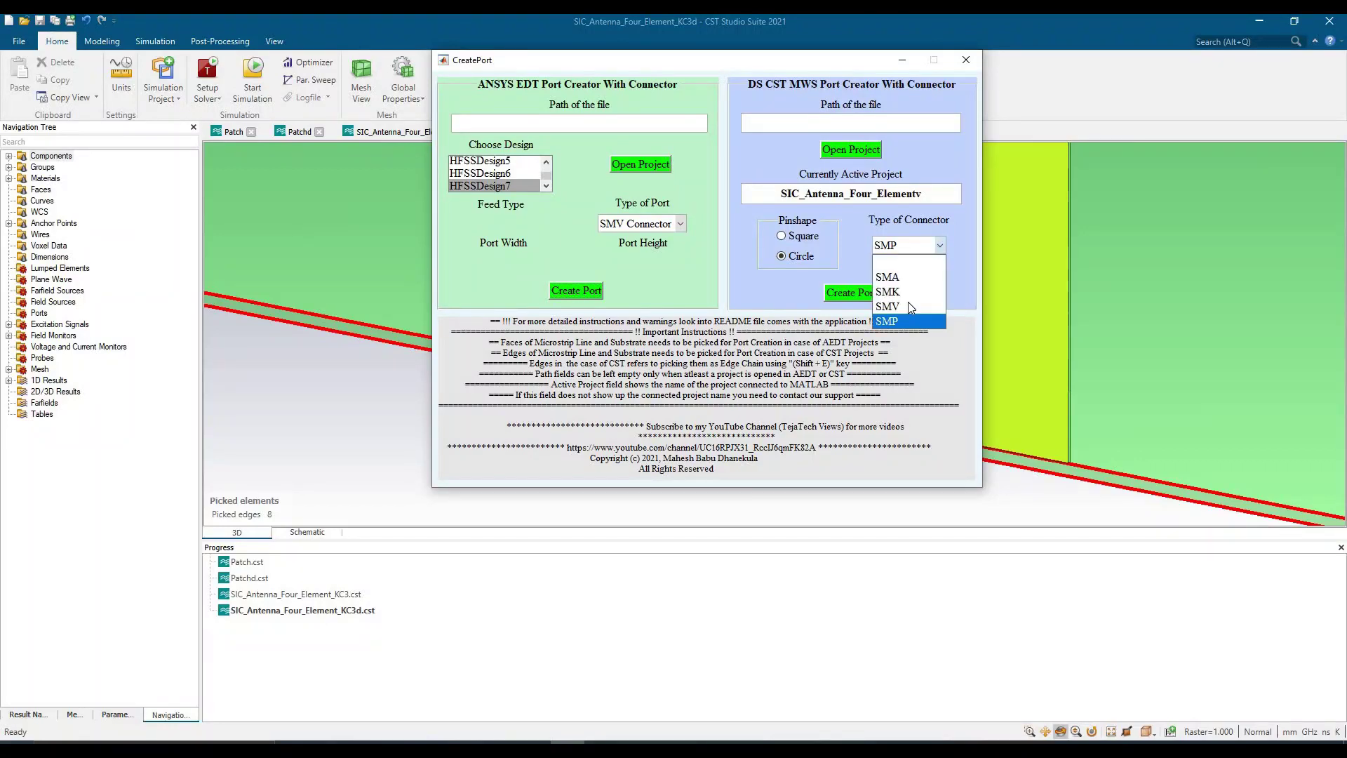
click(903, 312)
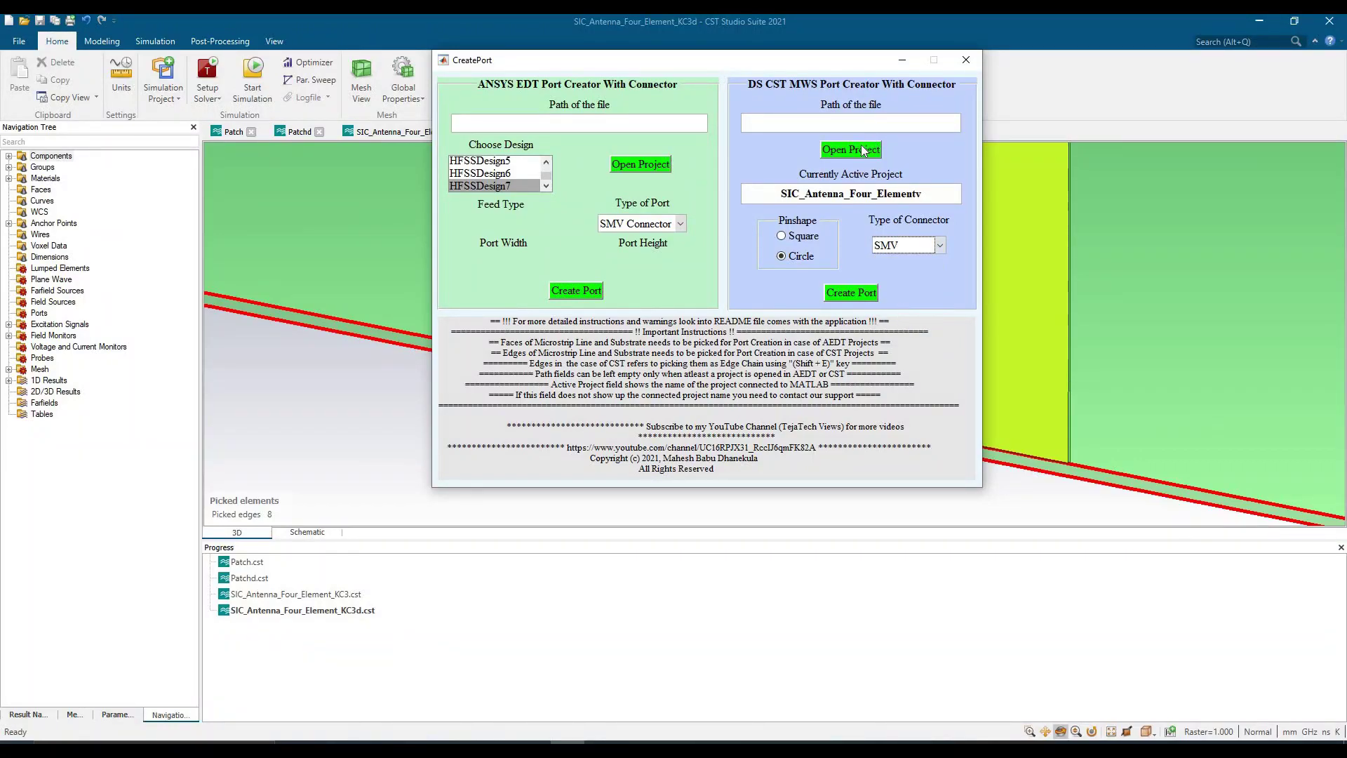
click(867, 149)
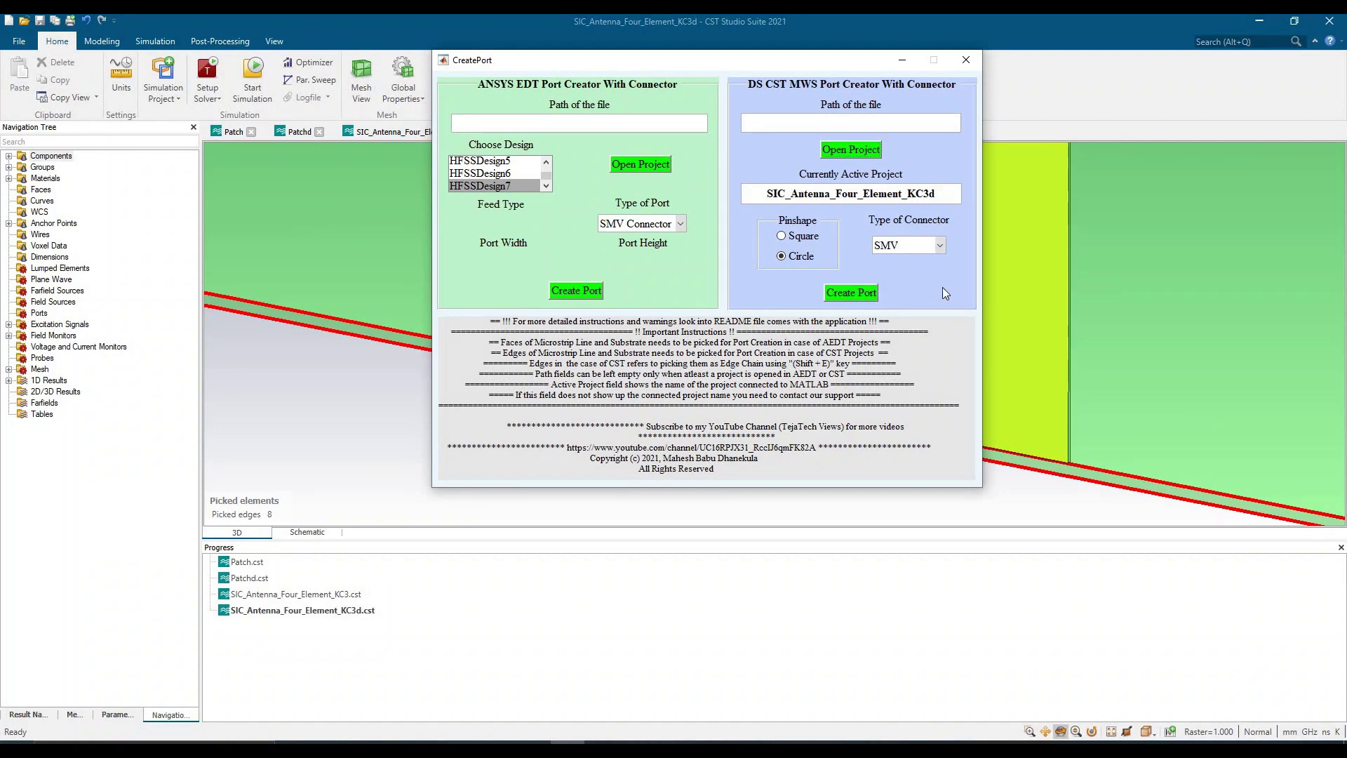
click(852, 292)
click(900, 63)
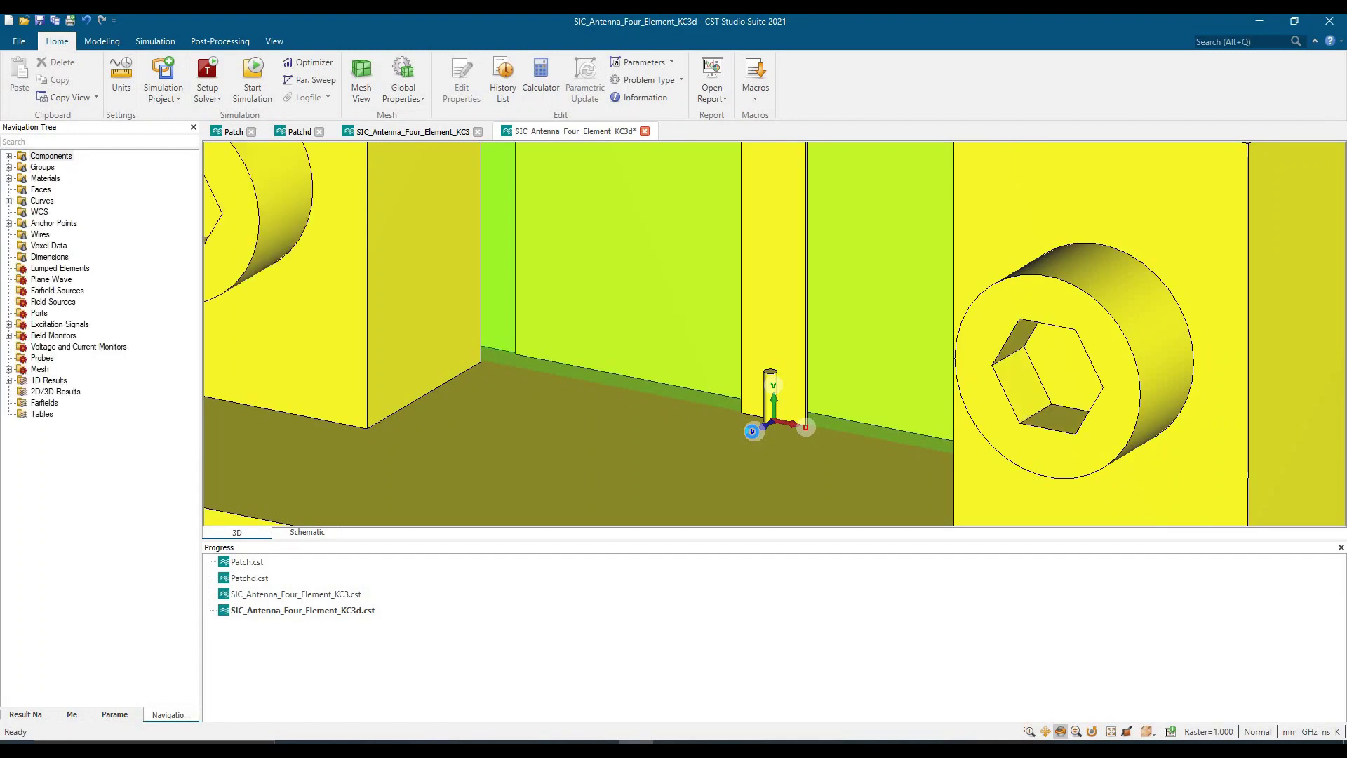
Step: Inspect the SMV connector generated on the SIC_Antenna_Four_Element_KC3d array from several angles
key(space)
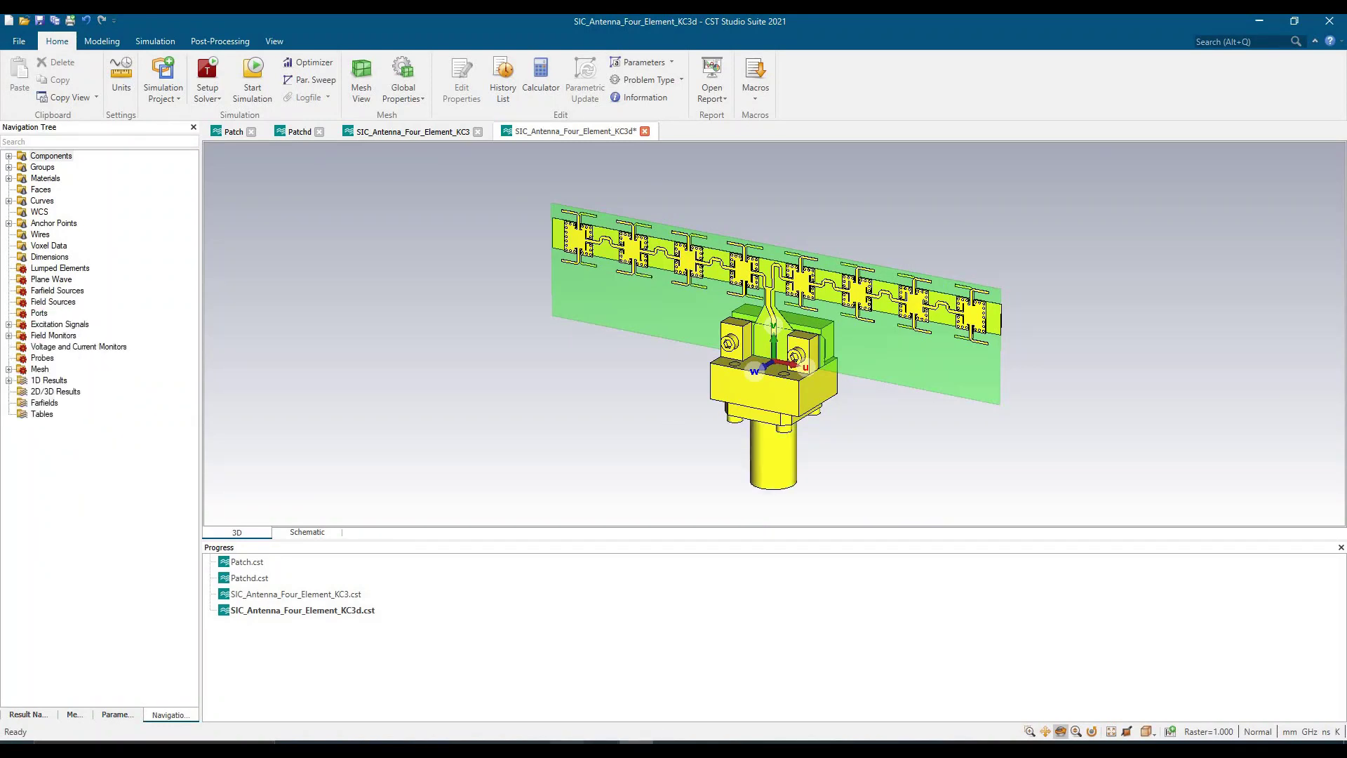
mouse_move(566, 747)
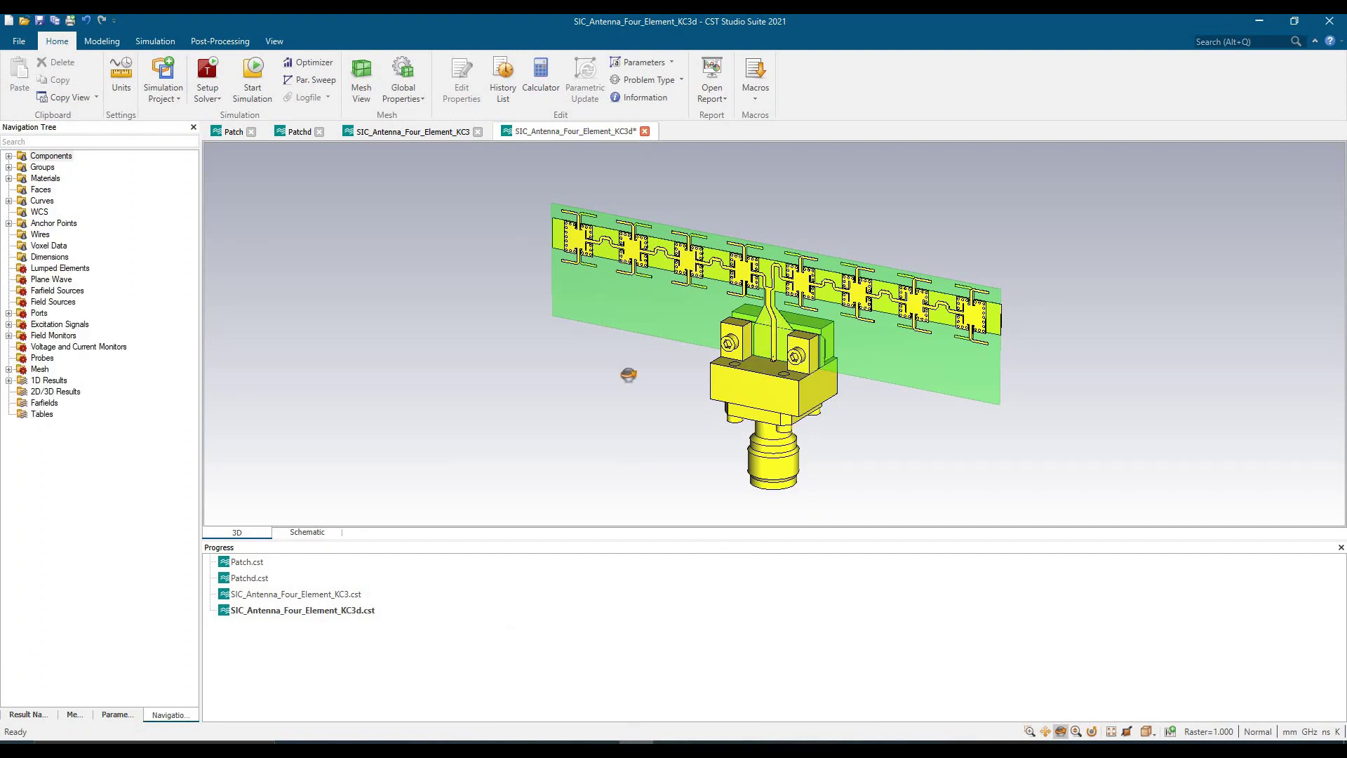
drag(665, 343, 730, 354)
drag(815, 223, 767, 357)
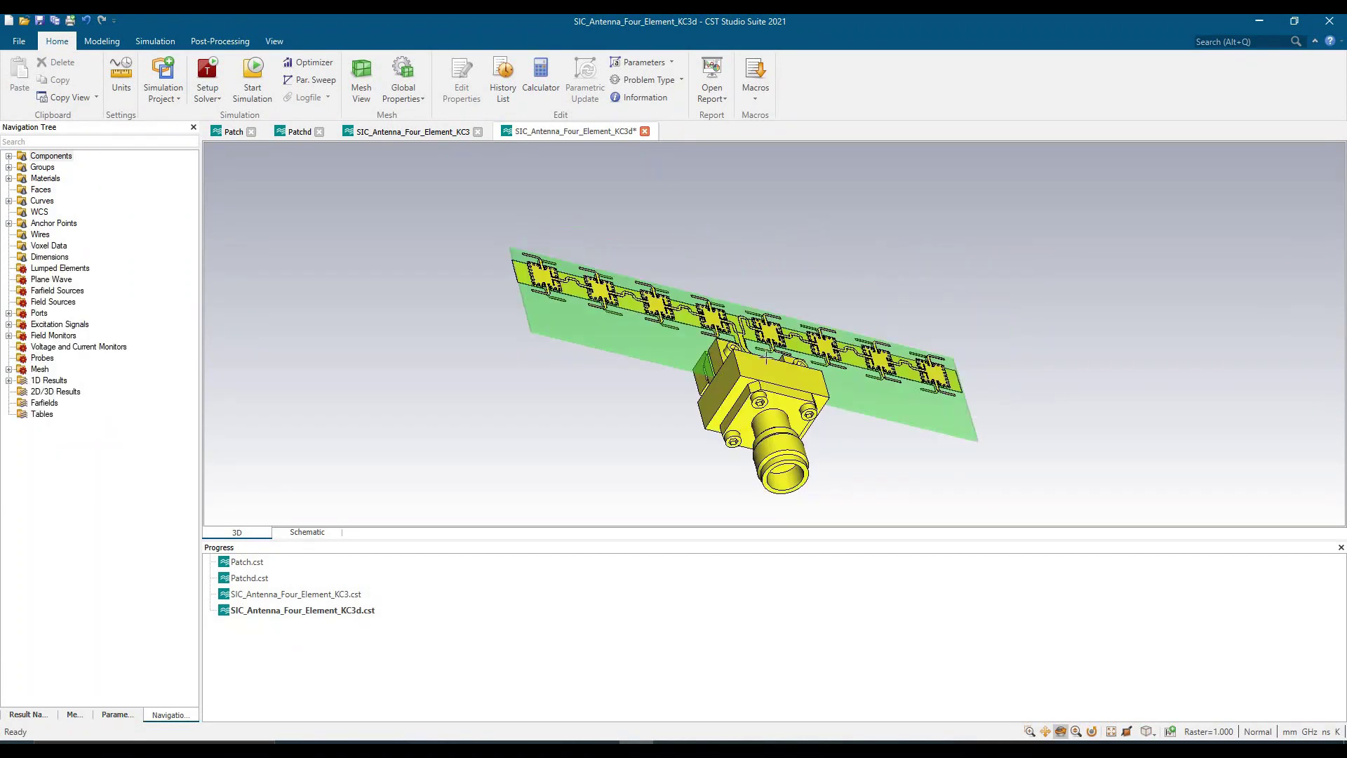
drag(689, 399, 851, 250)
drag(791, 423, 887, 341)
drag(781, 494, 723, 406)
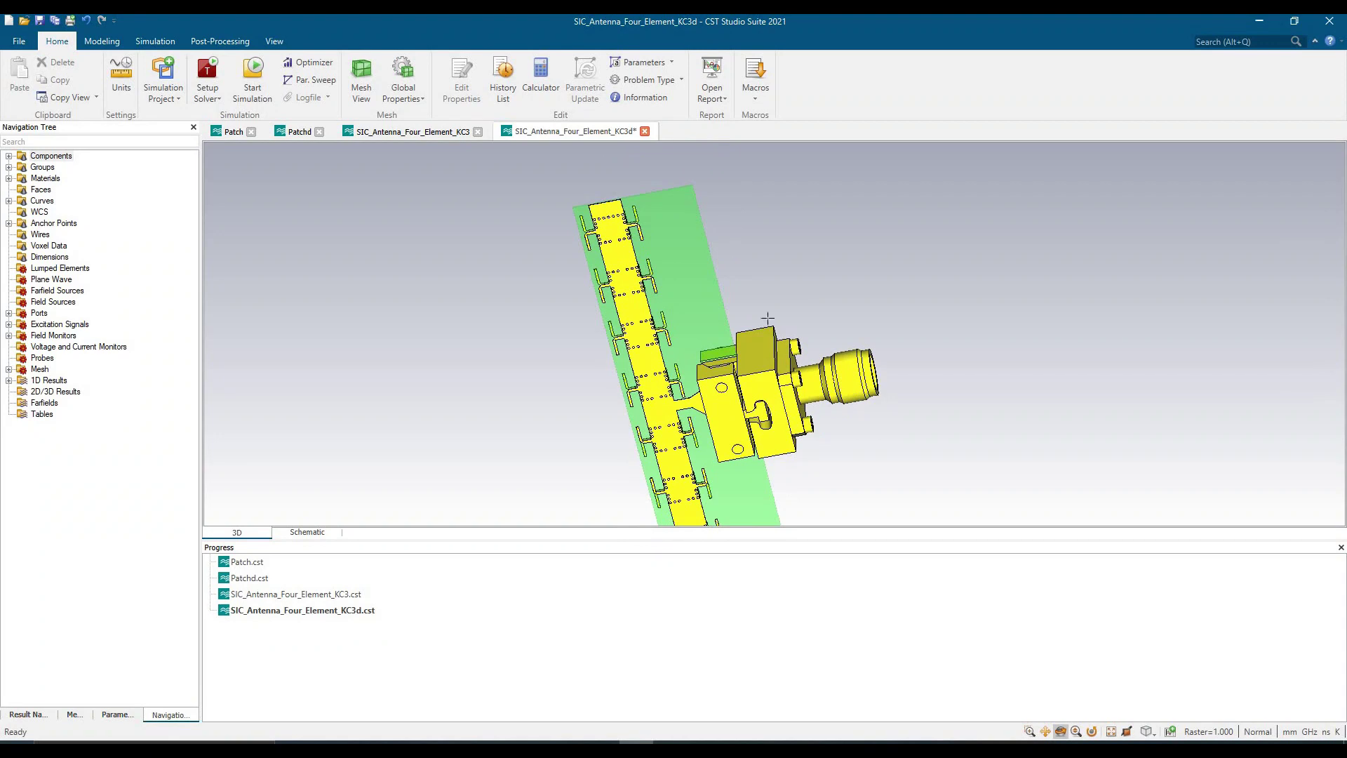
drag(768, 318, 717, 530)
Step: Switch to the HFSSDesign4 model for comparison, return to CST Studio Suite, and examine the SMV connector up close
click(602, 751)
scroll(745, 367, down, 1)
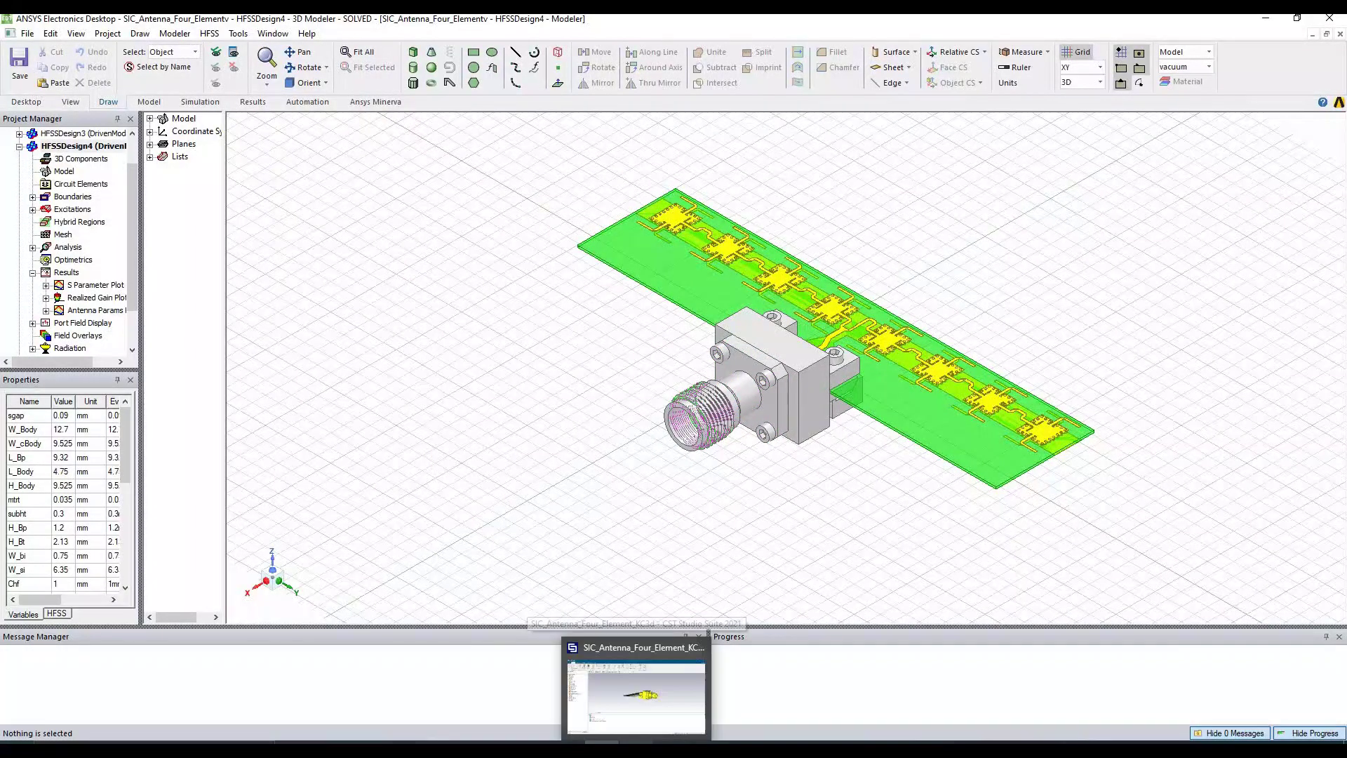
click(637, 684)
drag(835, 402, 805, 481)
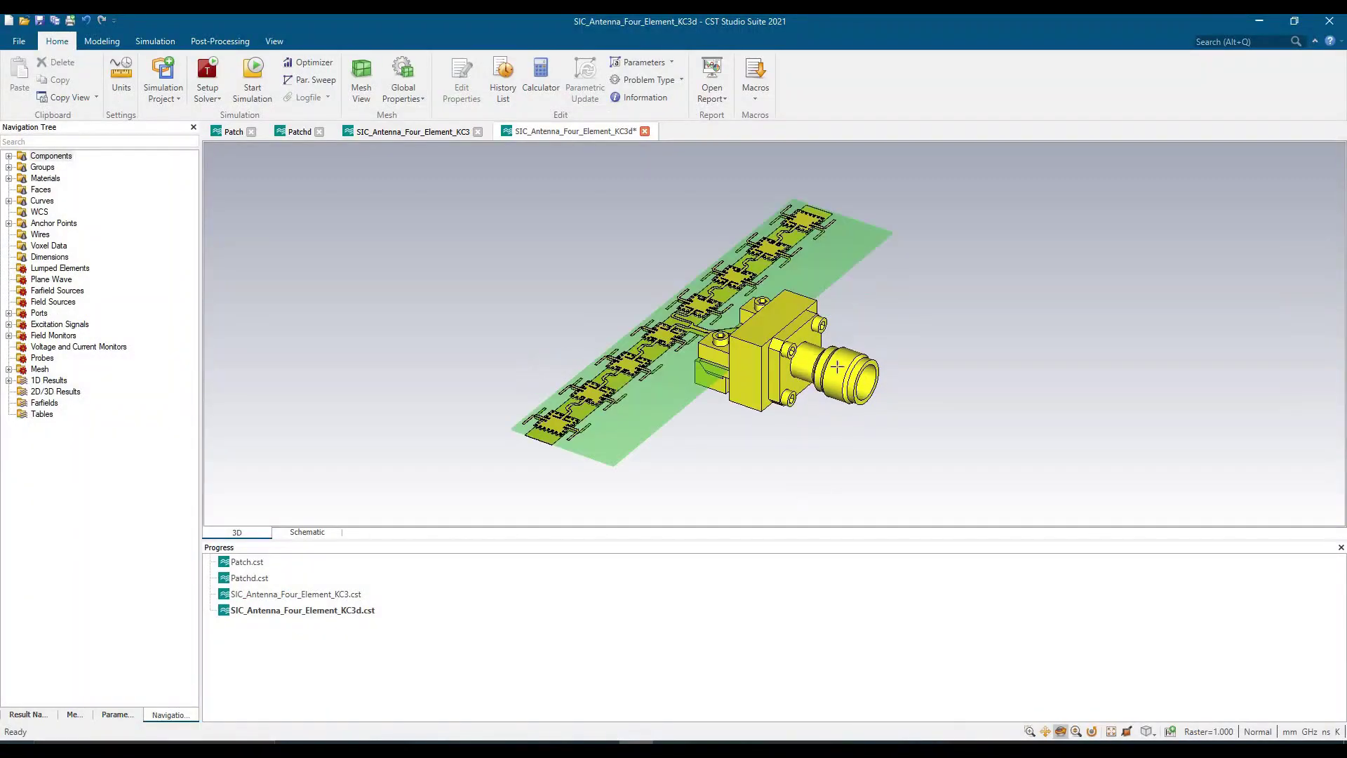
scroll(837, 366, up, 8)
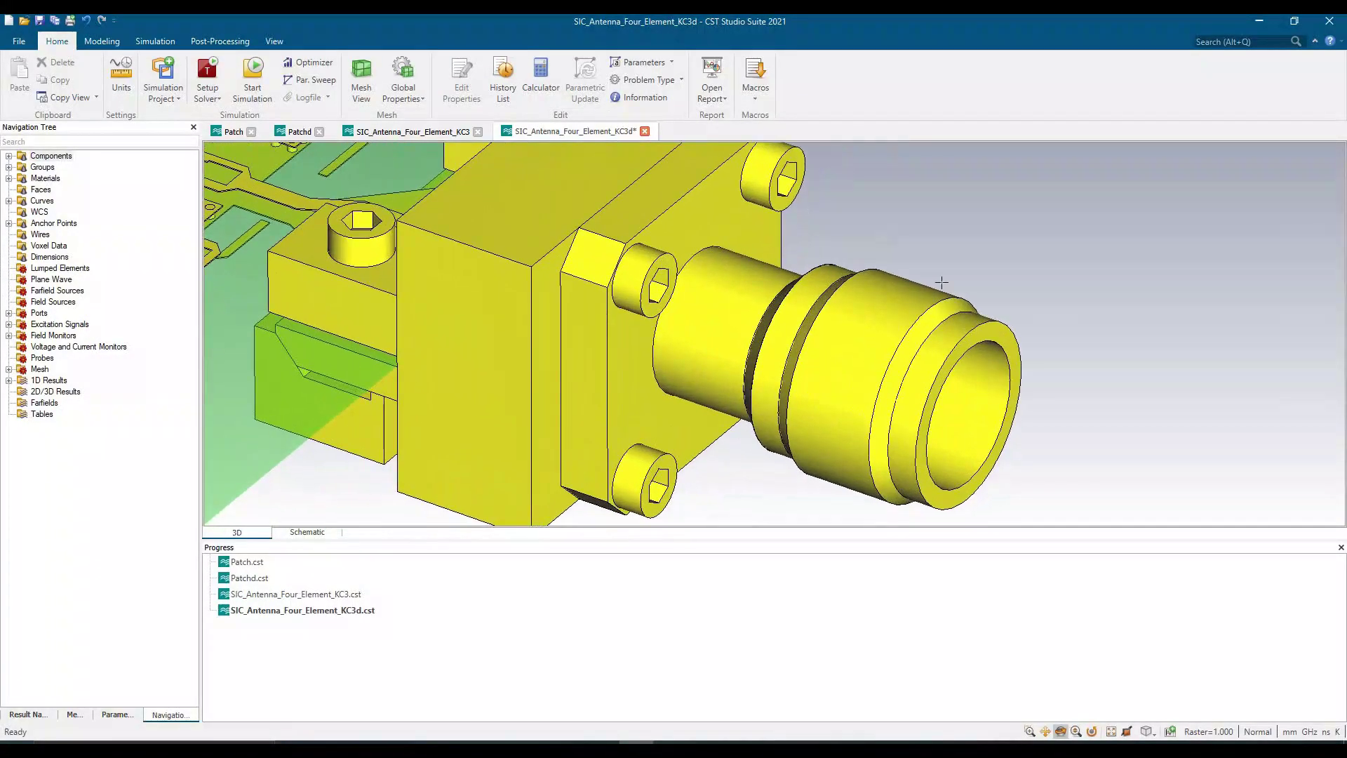
drag(908, 343, 946, 323)
drag(859, 371, 919, 256)
drag(863, 367, 986, 367)
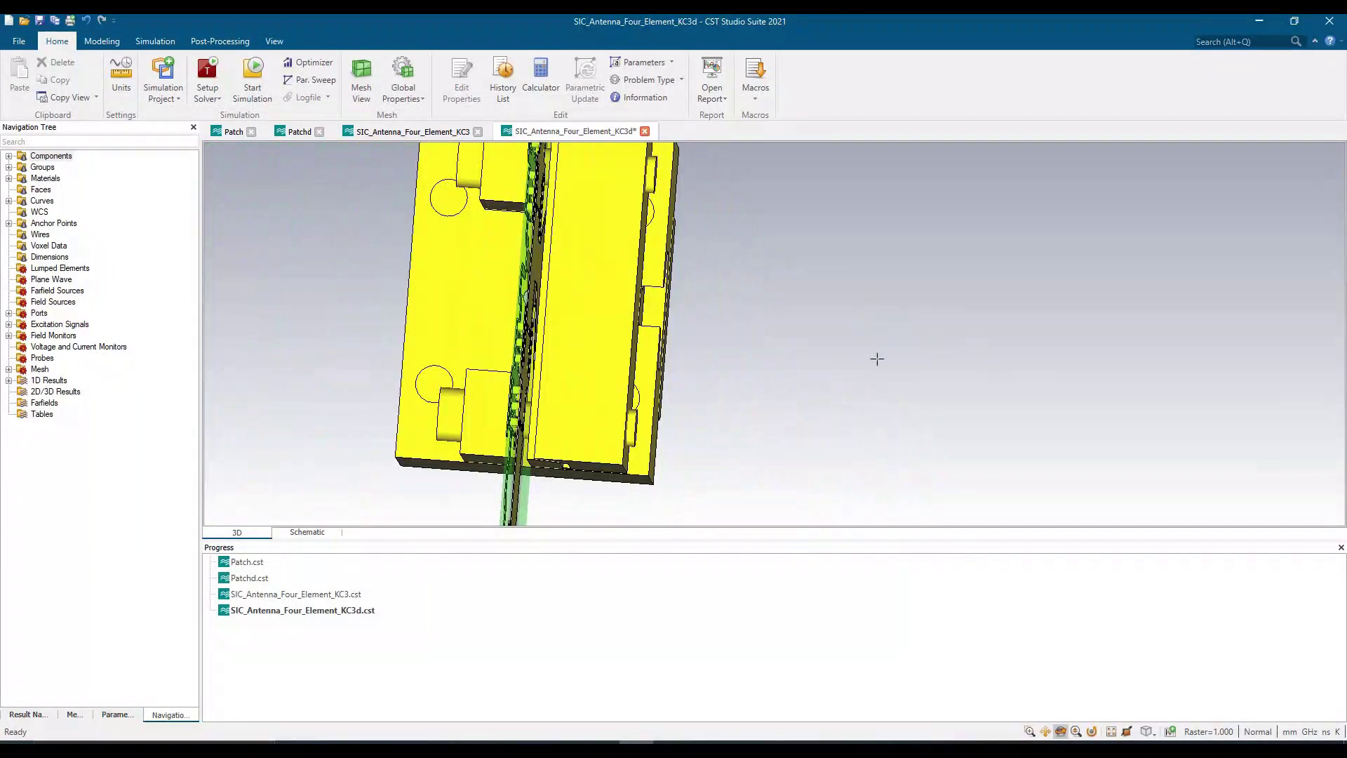
Step: Restore the default perspective of the KC3d model and examine how the connector joins the array's feed line
drag(836, 299, 861, 72)
key(space)
scroll(800, 340, up, 4)
drag(848, 265, 1023, 328)
key(0)
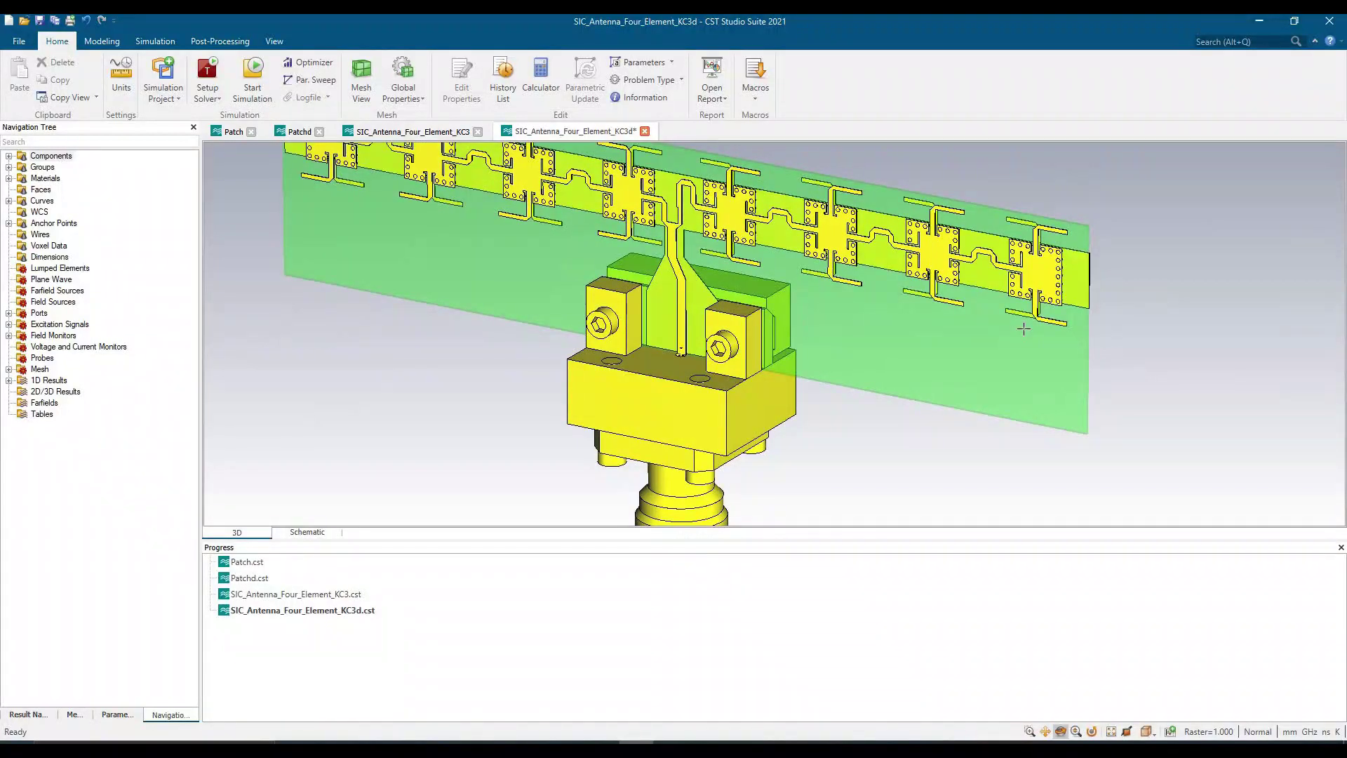
scroll(1024, 328, down, 4)
scroll(791, 326, up, 5)
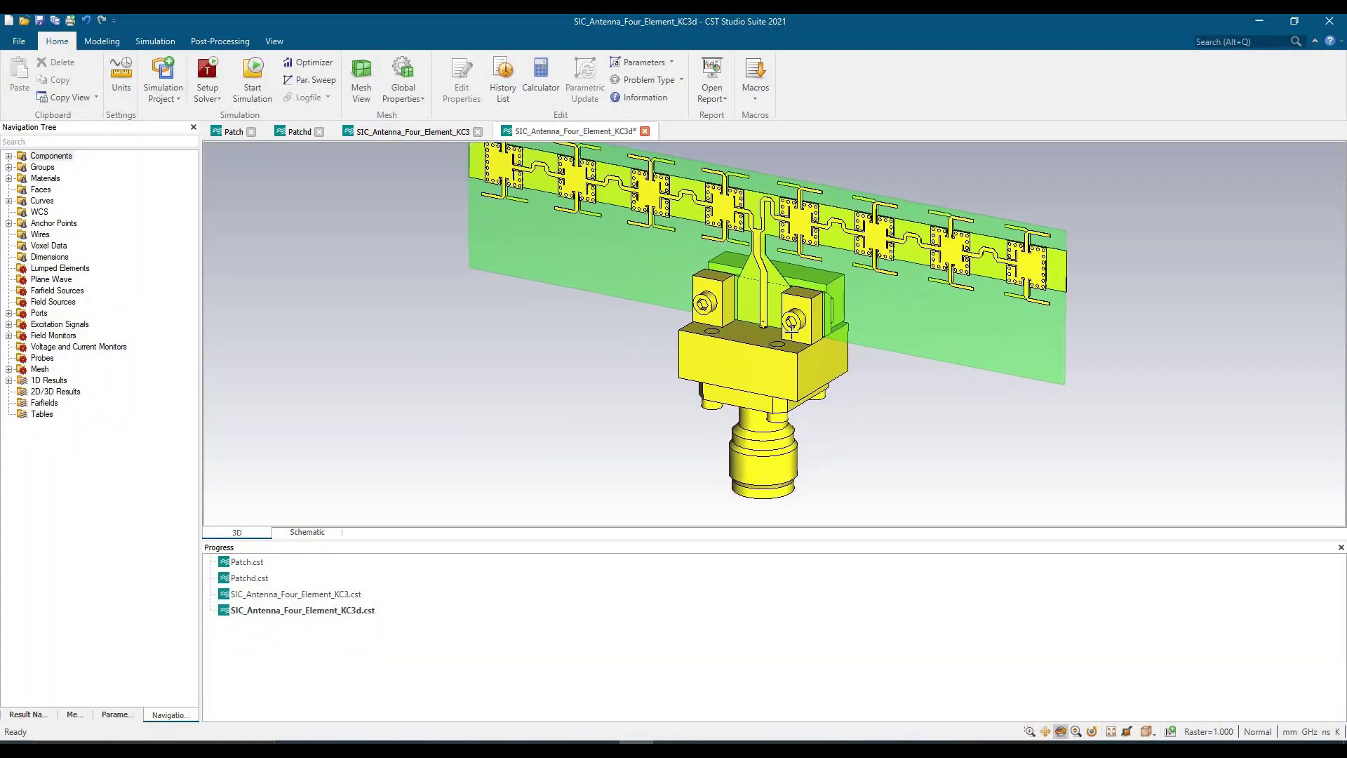
scroll(758, 332, down, 5)
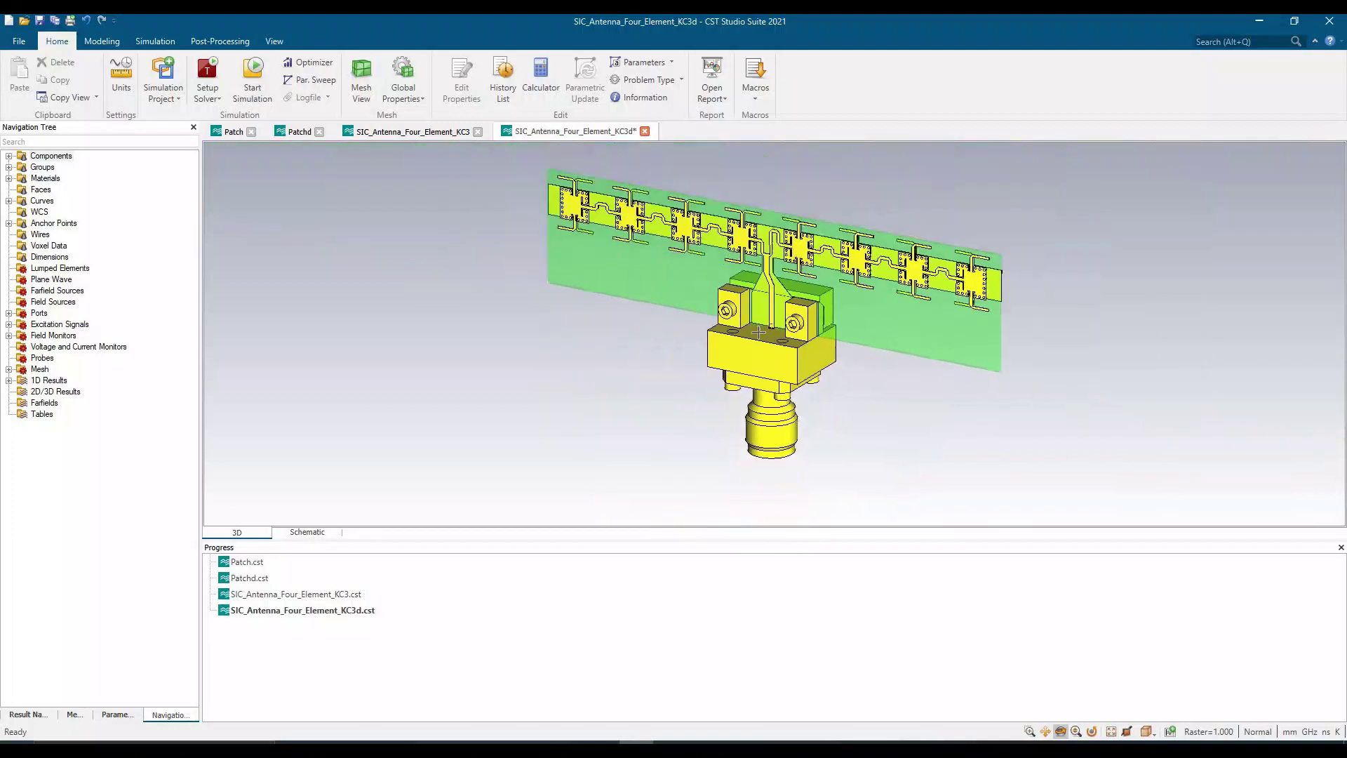
scroll(802, 331, up, 4)
drag(831, 454, 737, 444)
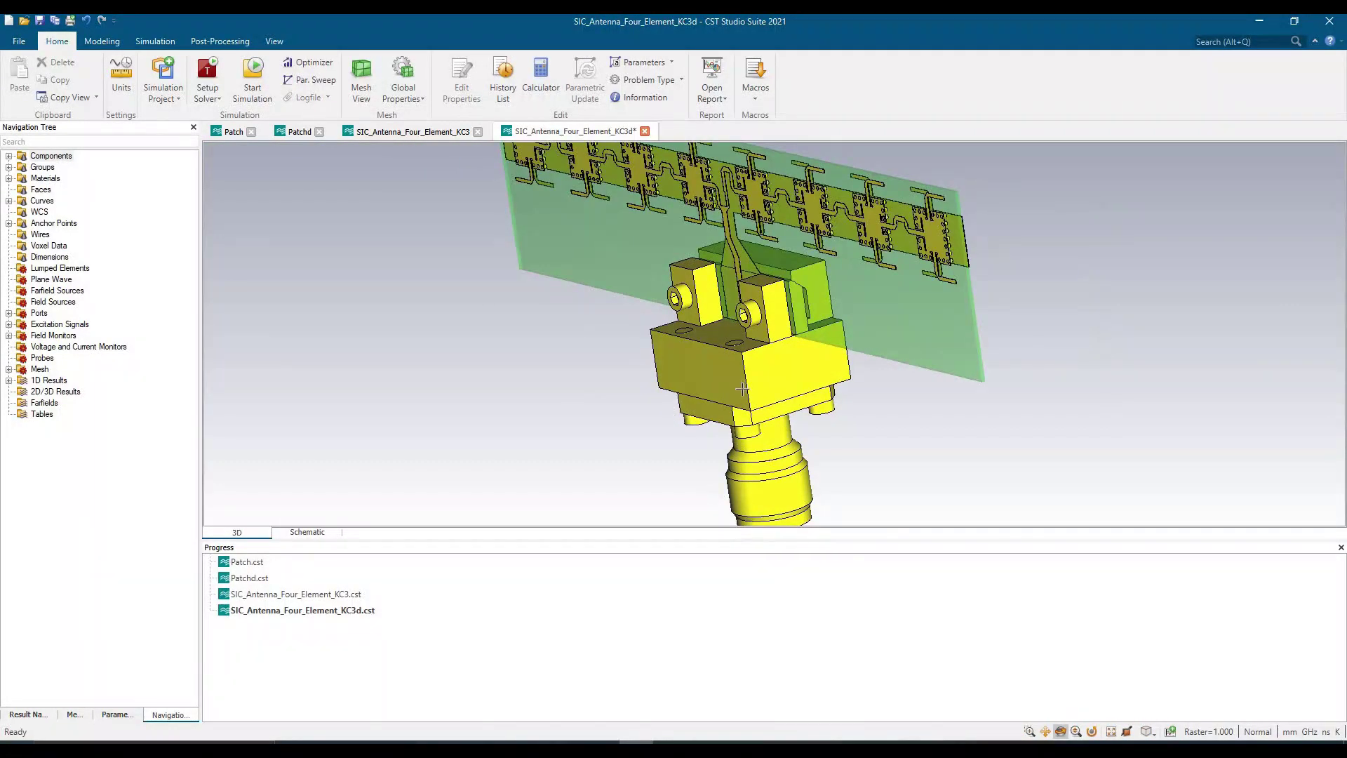
scroll(799, 327, up, 2)
scroll(800, 326, down, 4)
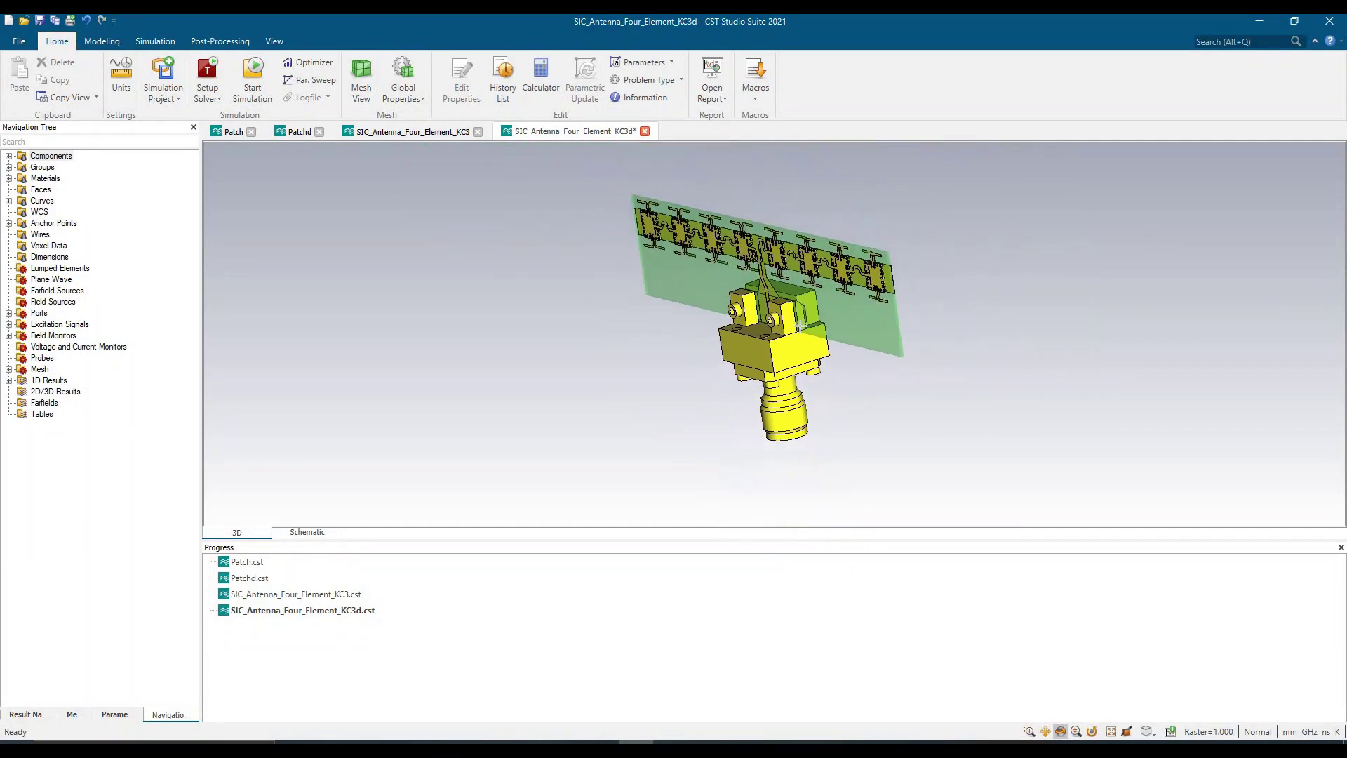
scroll(792, 452, up, 1)
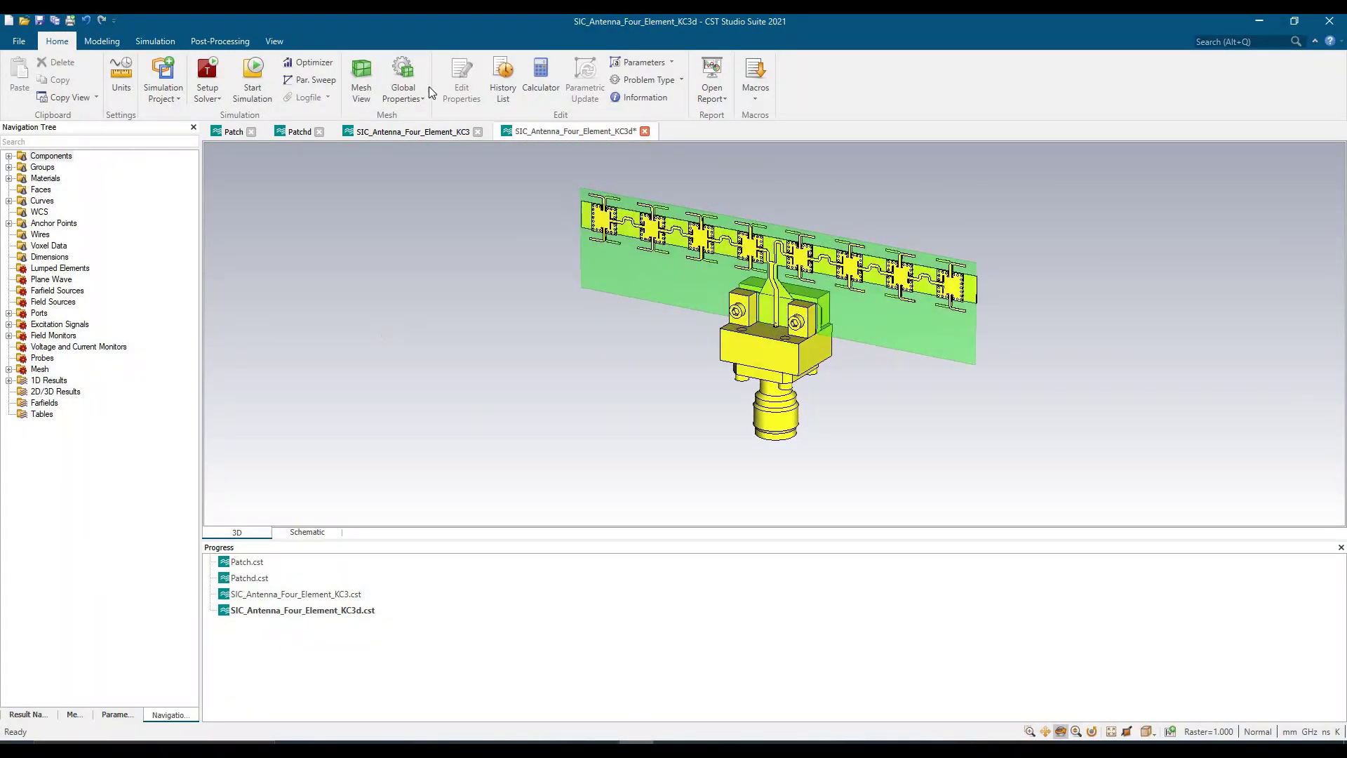
Step: In the SIC_Antenna_Four_Element_KC3 project, review the S-Parameters plot and the Efficiencies plot on a linear scale, and close the plot
click(419, 132)
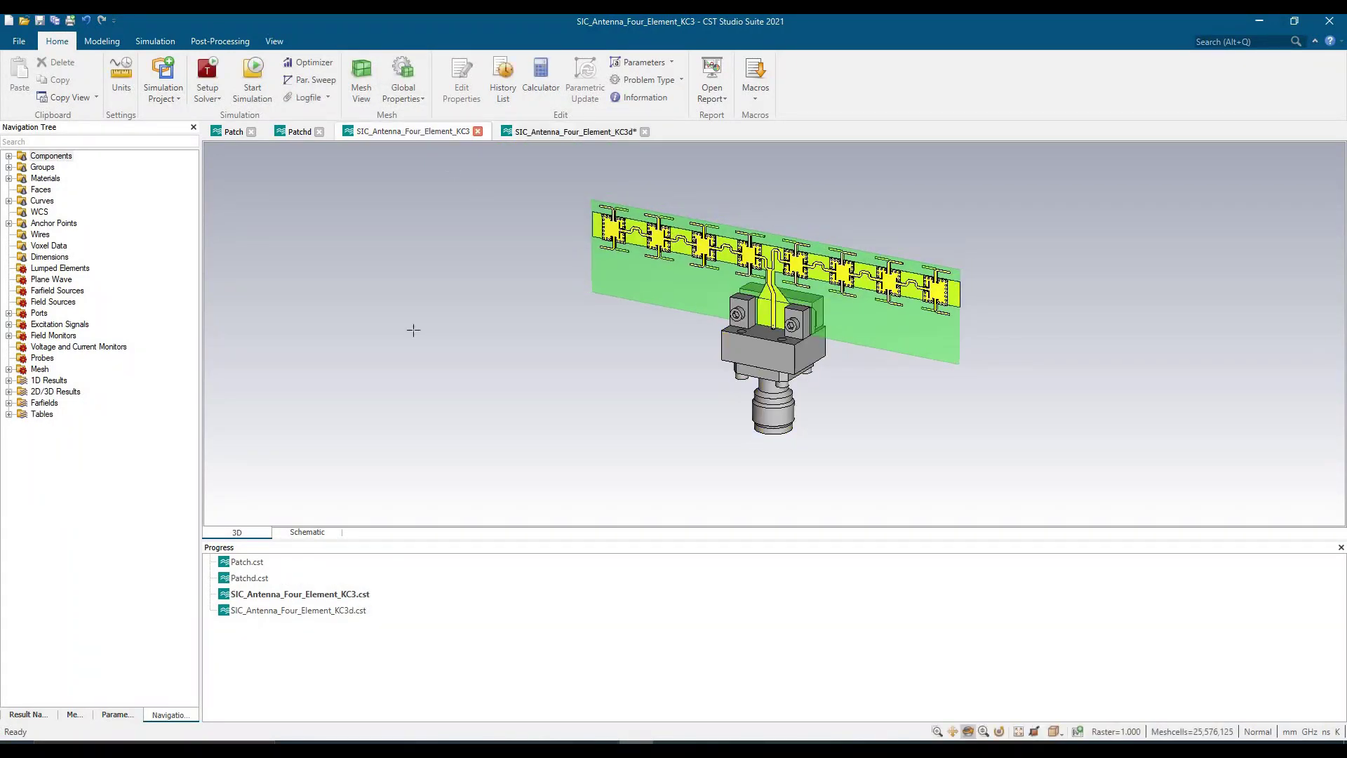
click(8, 380)
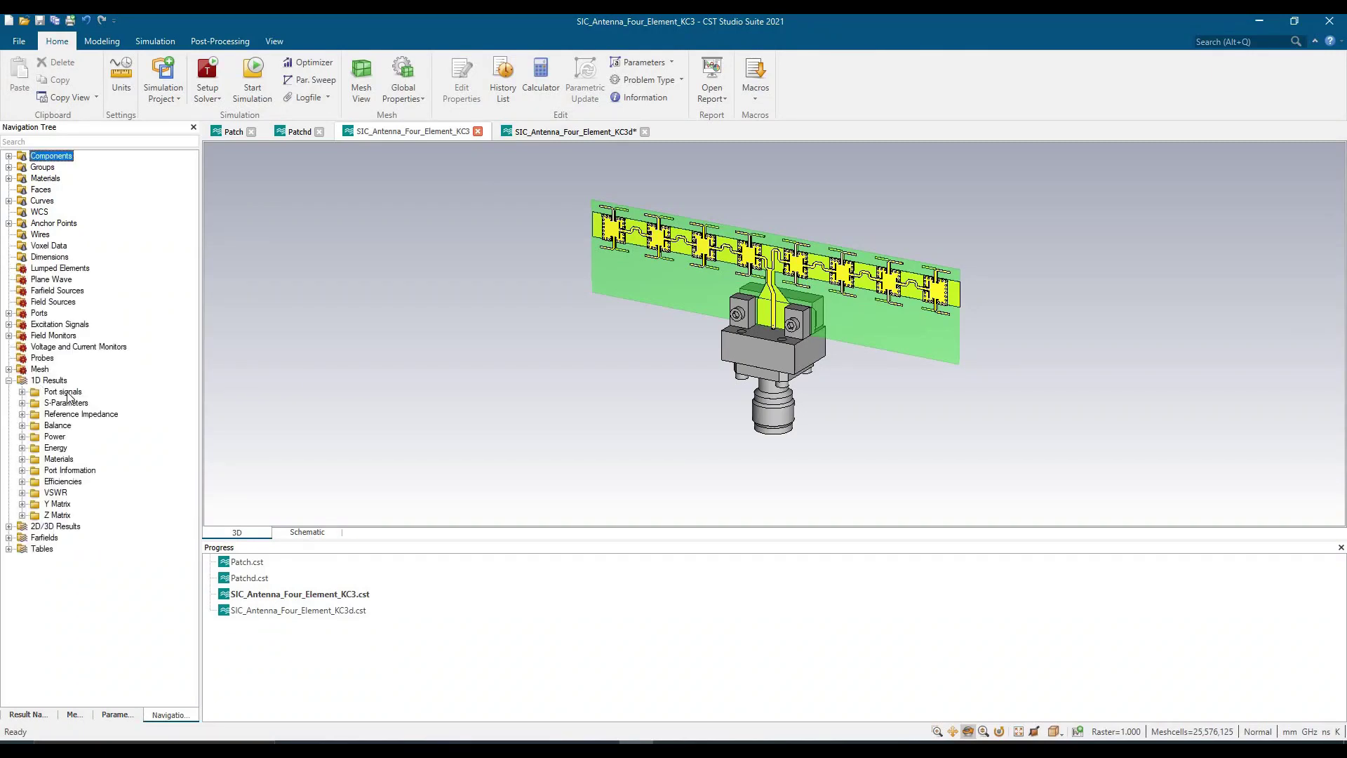
click(65, 403)
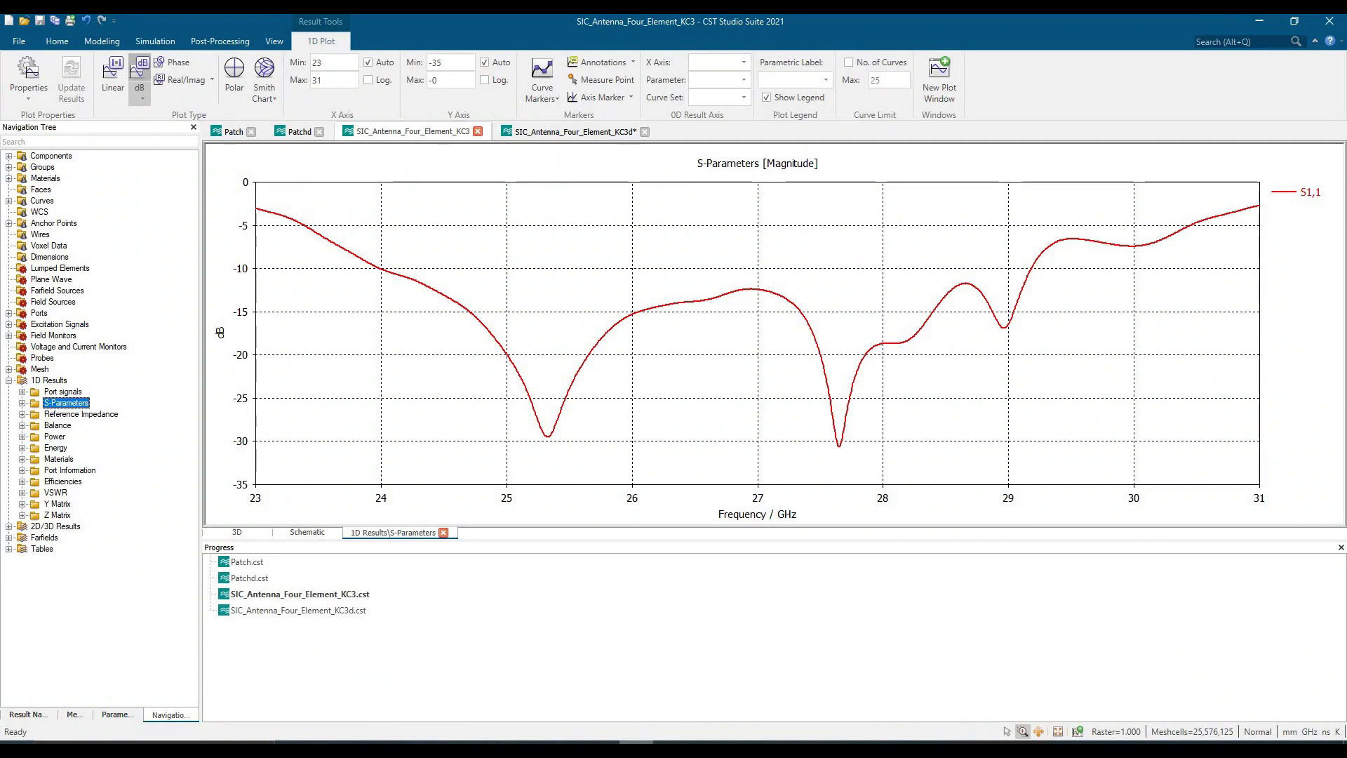
click(62, 482)
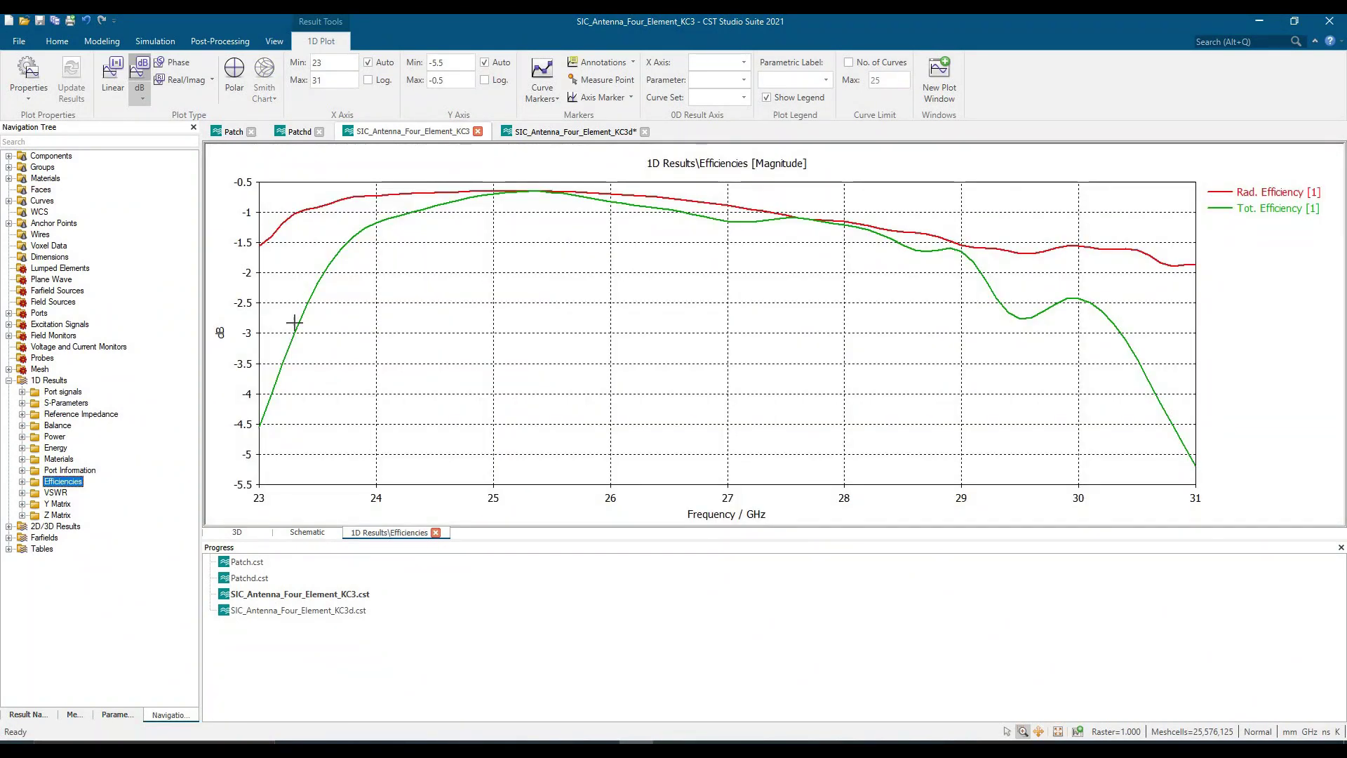
click(112, 79)
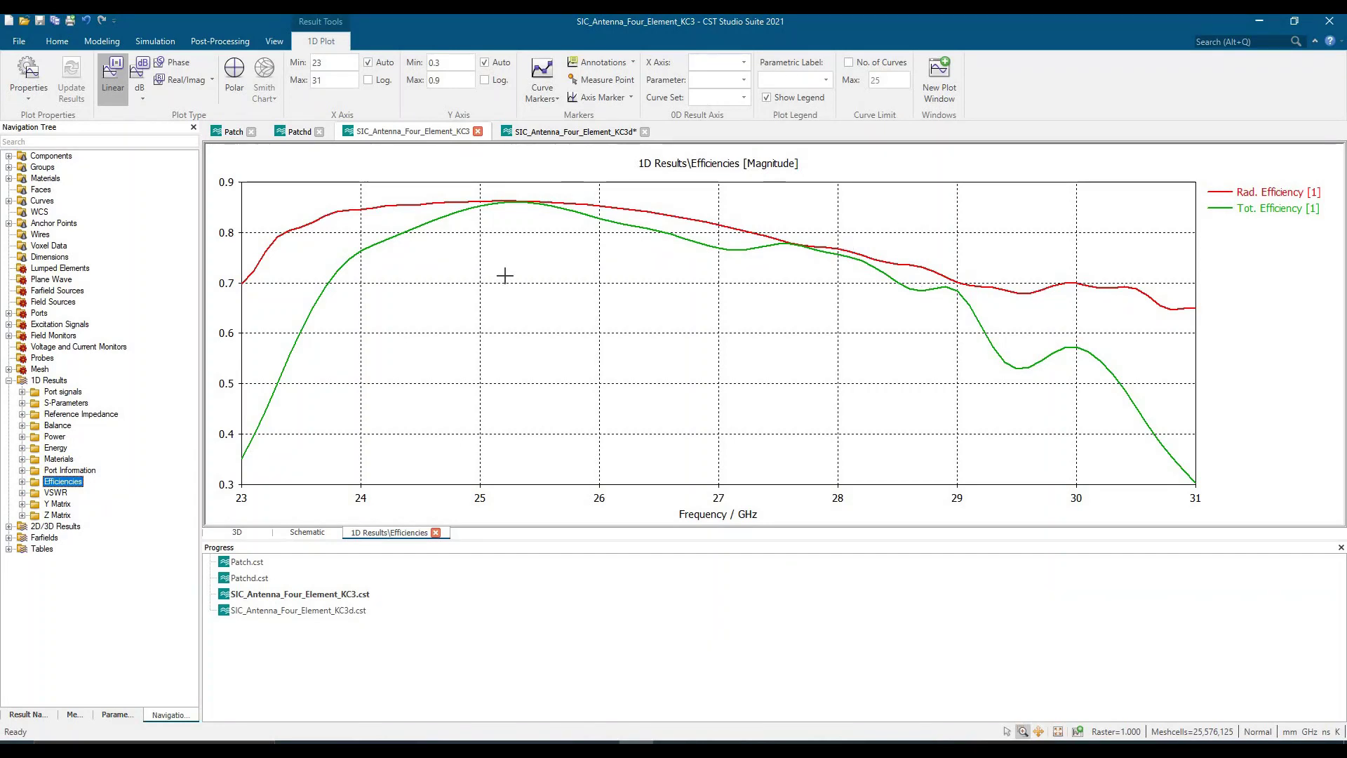
click(435, 532)
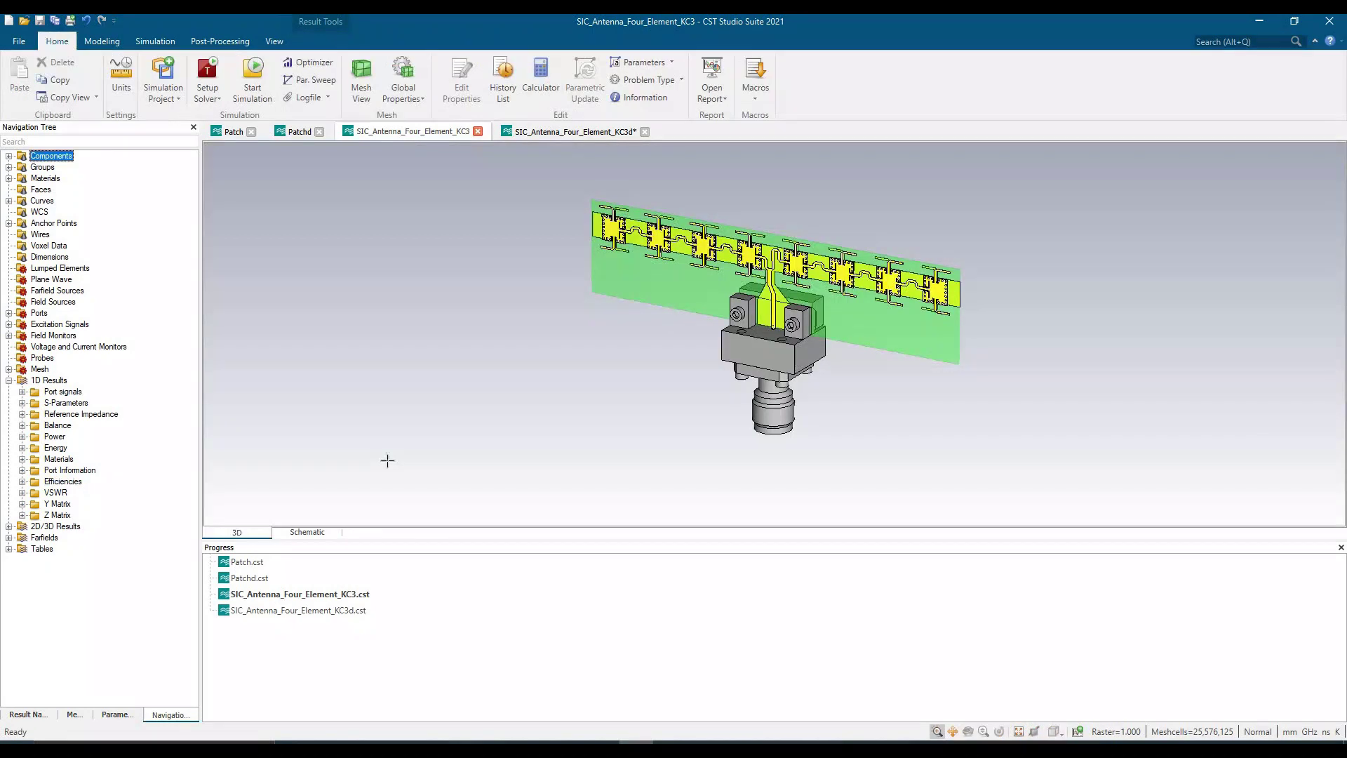
Step: Review the Realized Gain,3D,Max. Value (Solid Angle) table plot, close it, and collapse the Tables results
click(9, 549)
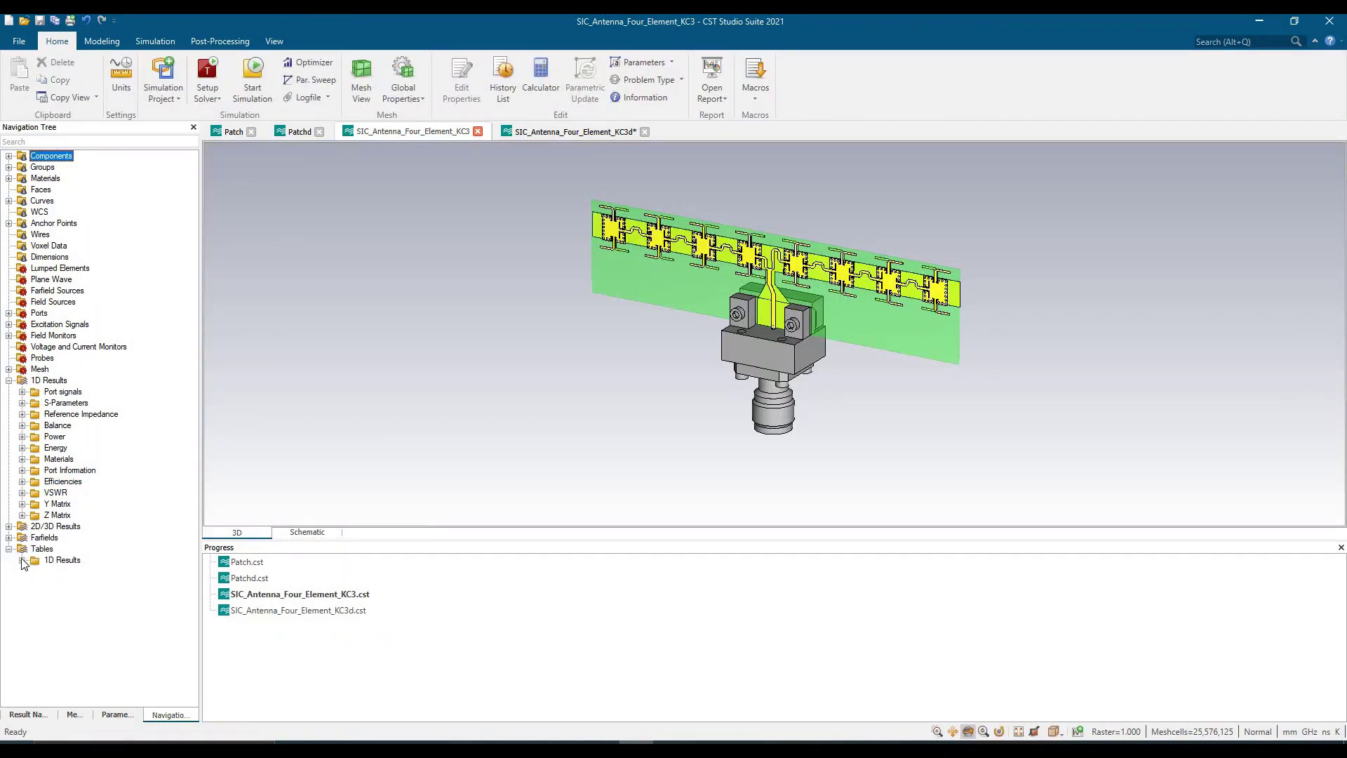
click(22, 560)
click(70, 570)
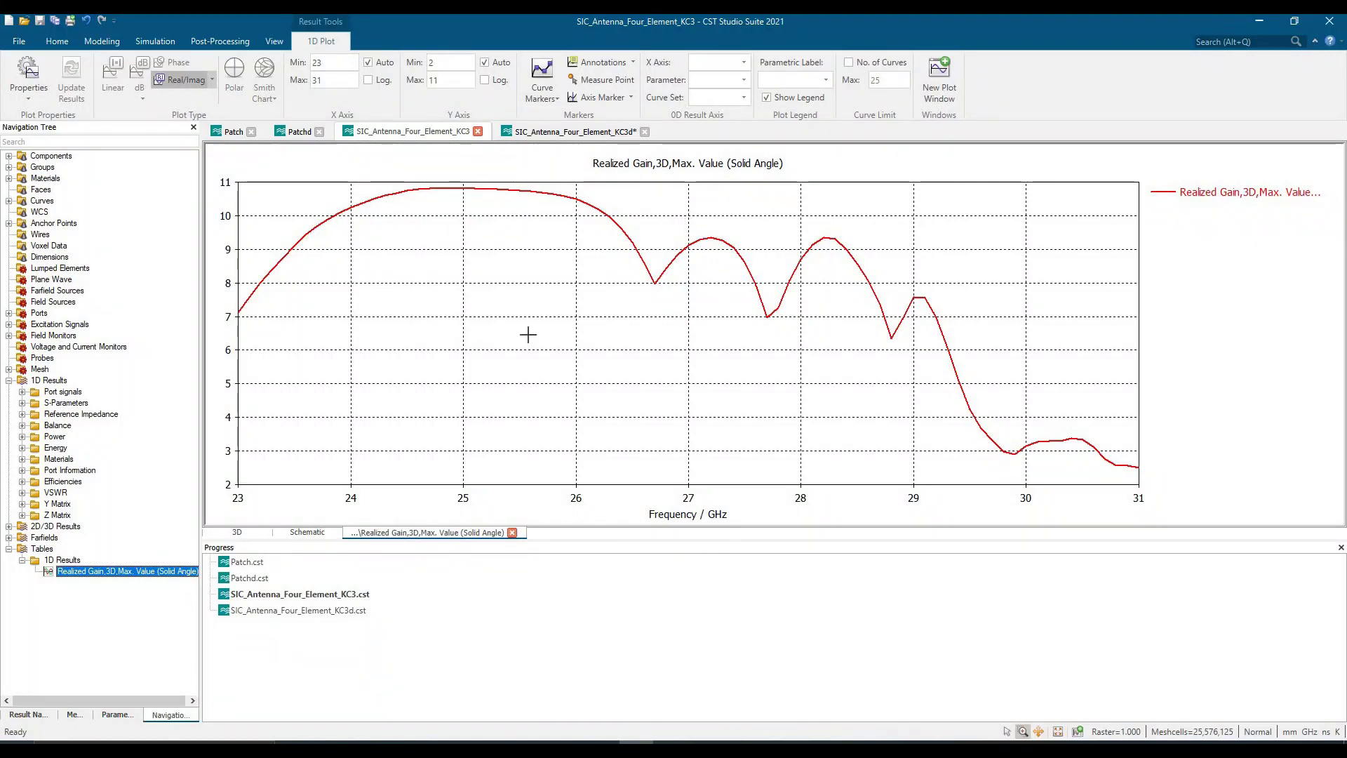
click(513, 532)
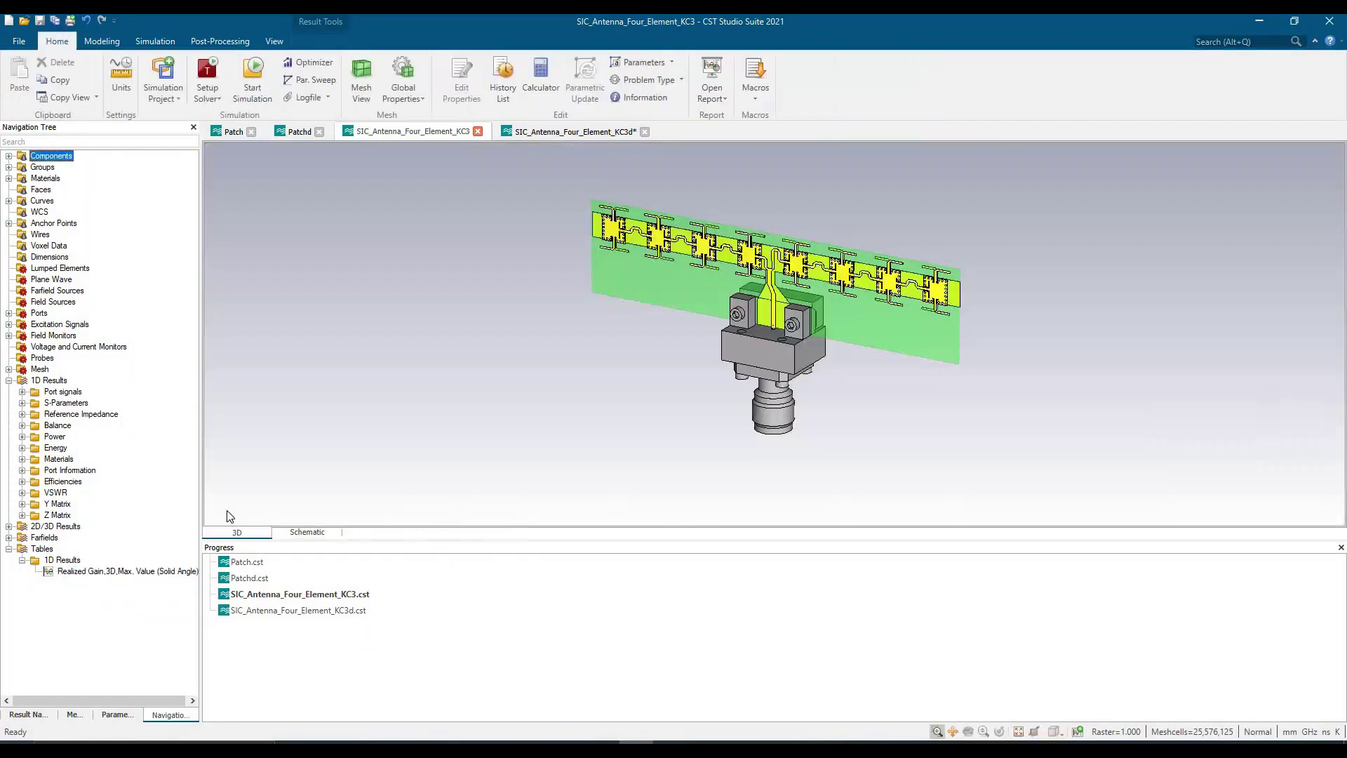
click(9, 549)
Step: Rotate the KC3 array model, review its S-Parameters plot again, and return to the default perspective of the model
scroll(805, 319, up, 3)
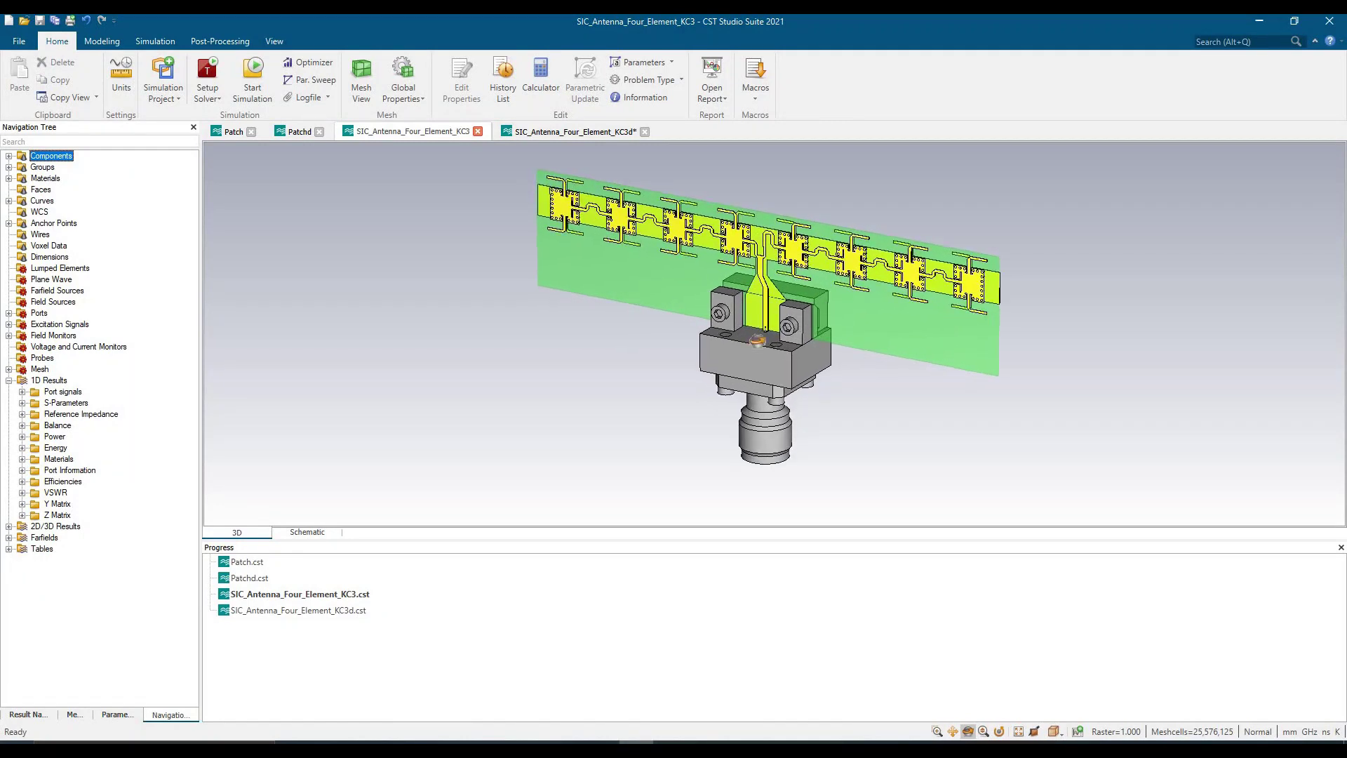
drag(758, 341, 836, 262)
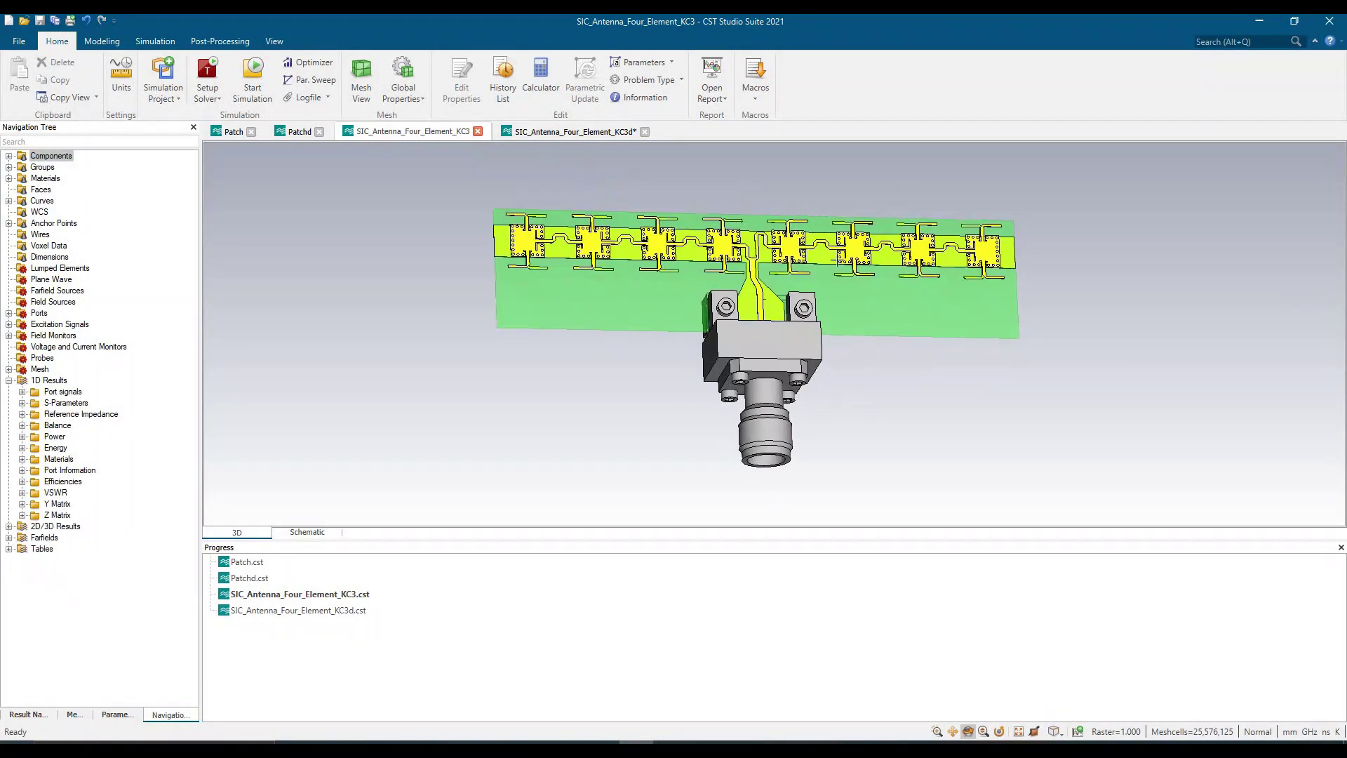
click(60, 404)
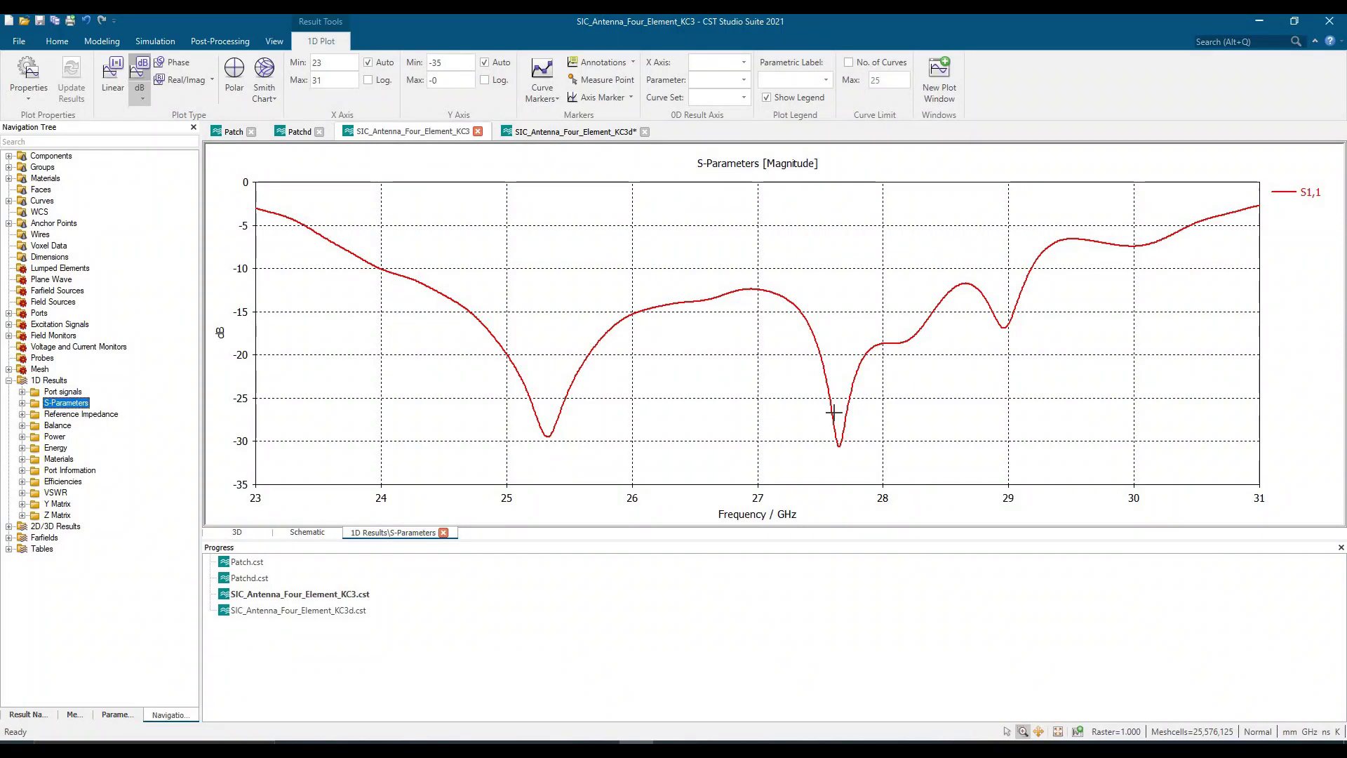
scroll(842, 426, up, 1)
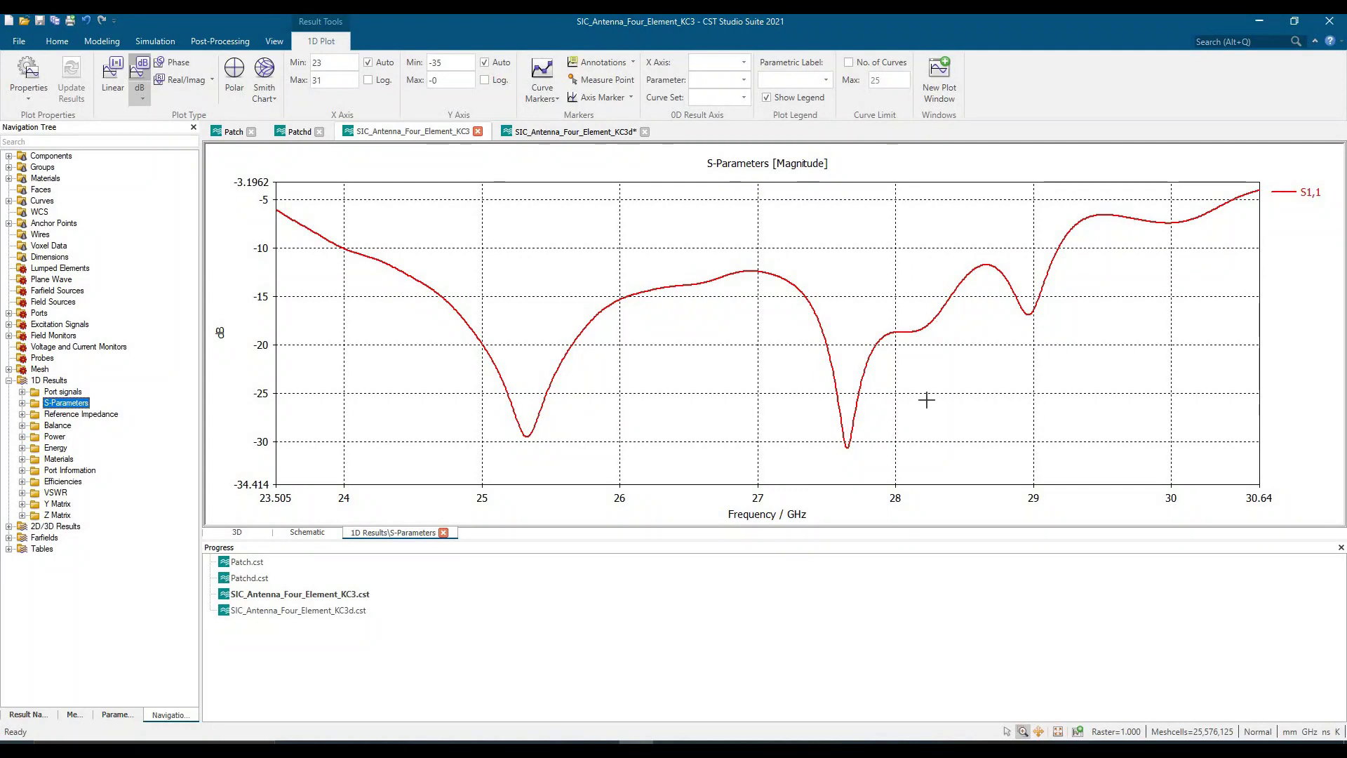
click(444, 533)
key(0)
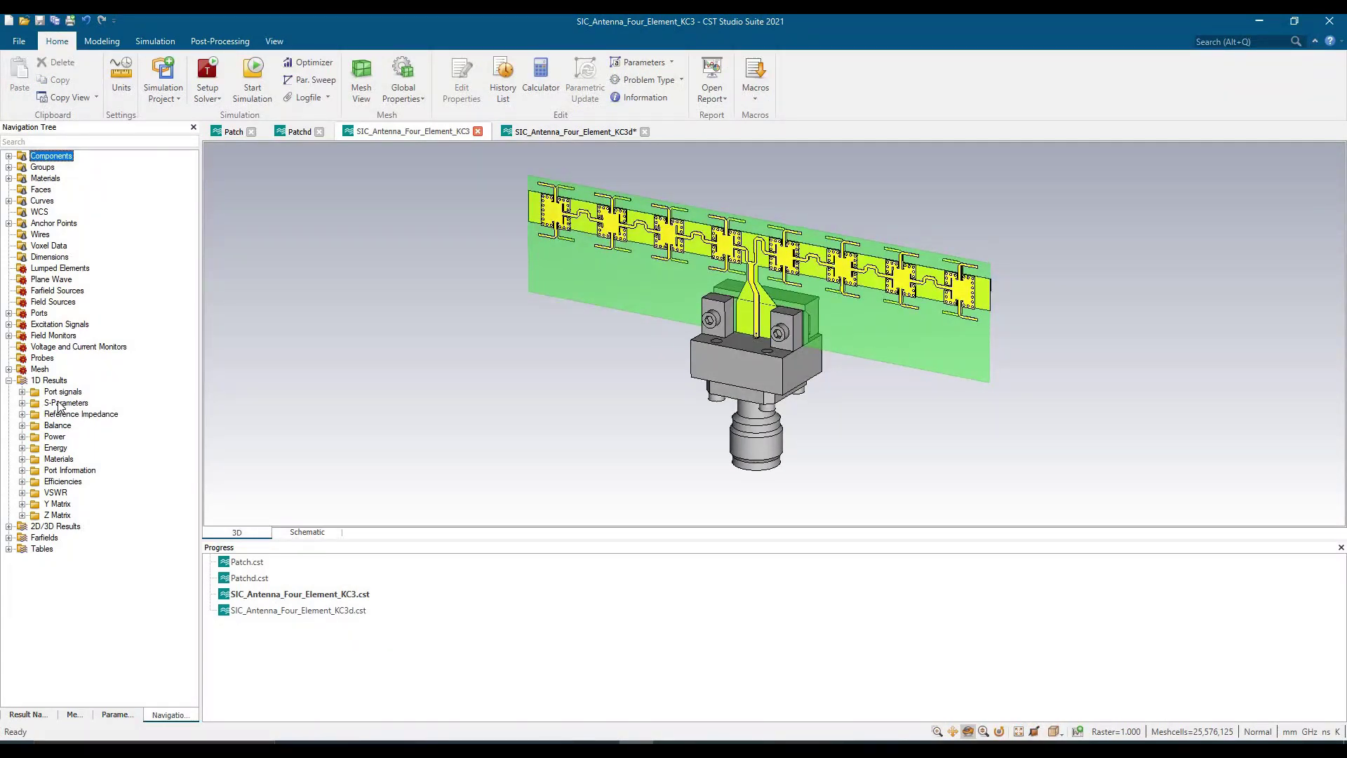
Step: Inspect the KC3 array with its connector and review the linear Efficiencies plot again before returning to the 3D model
scroll(727, 375, up, 1)
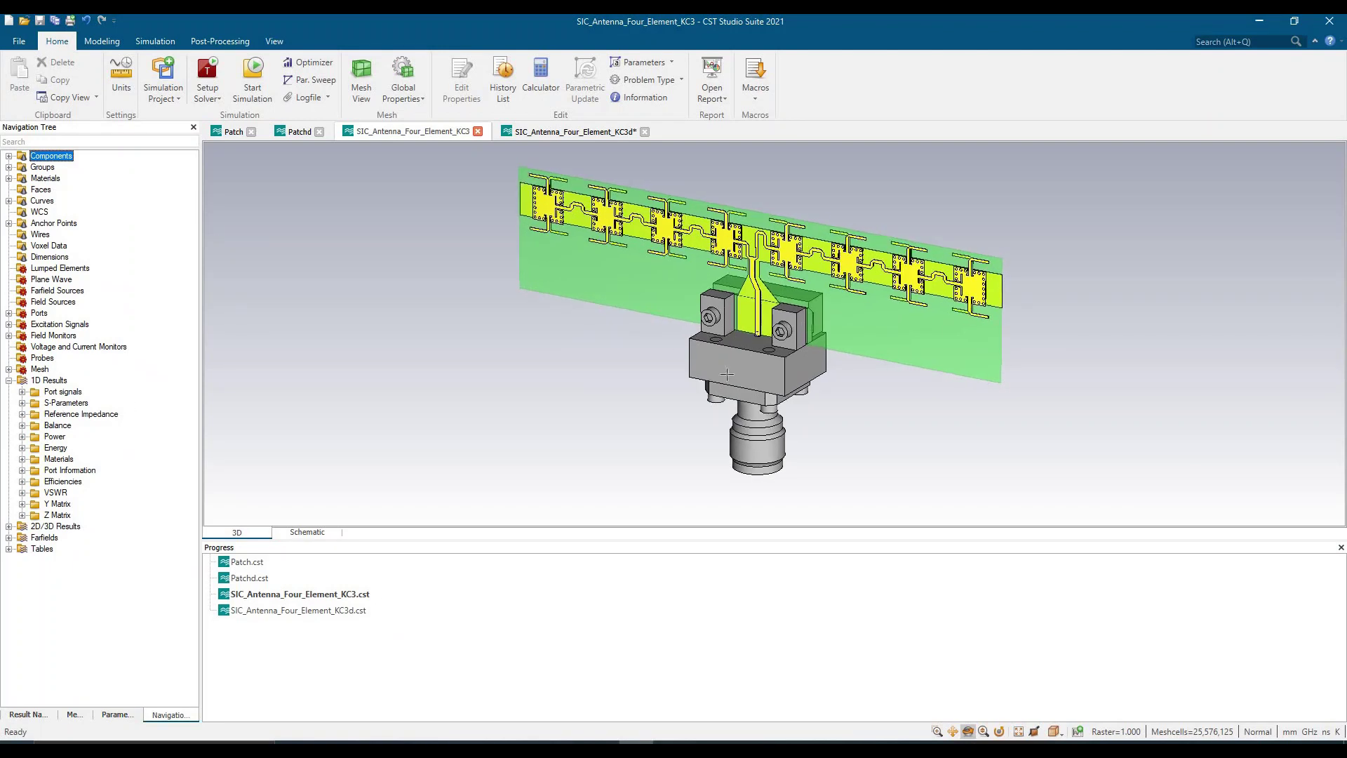
scroll(727, 375, down, 2)
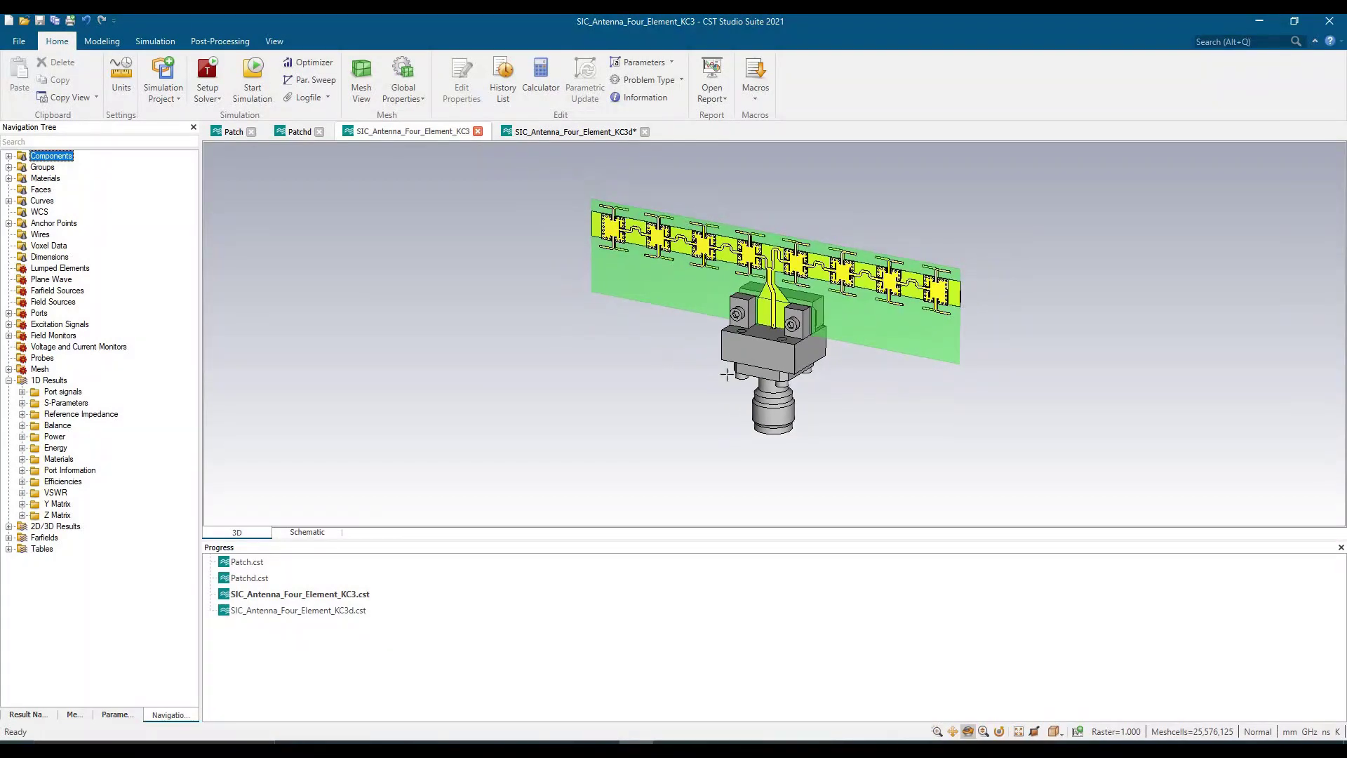
scroll(848, 246, up, 3)
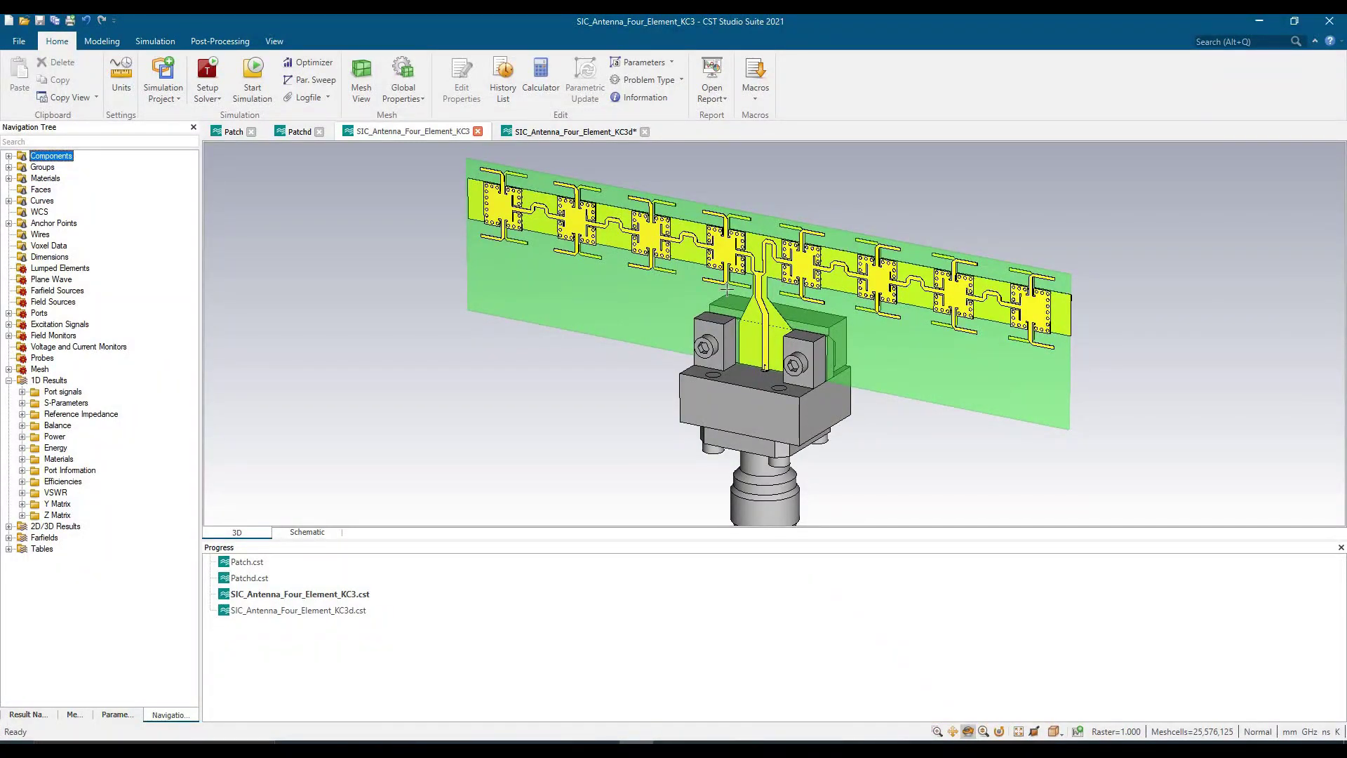
scroll(727, 287, down, 1)
scroll(697, 341, down, 2)
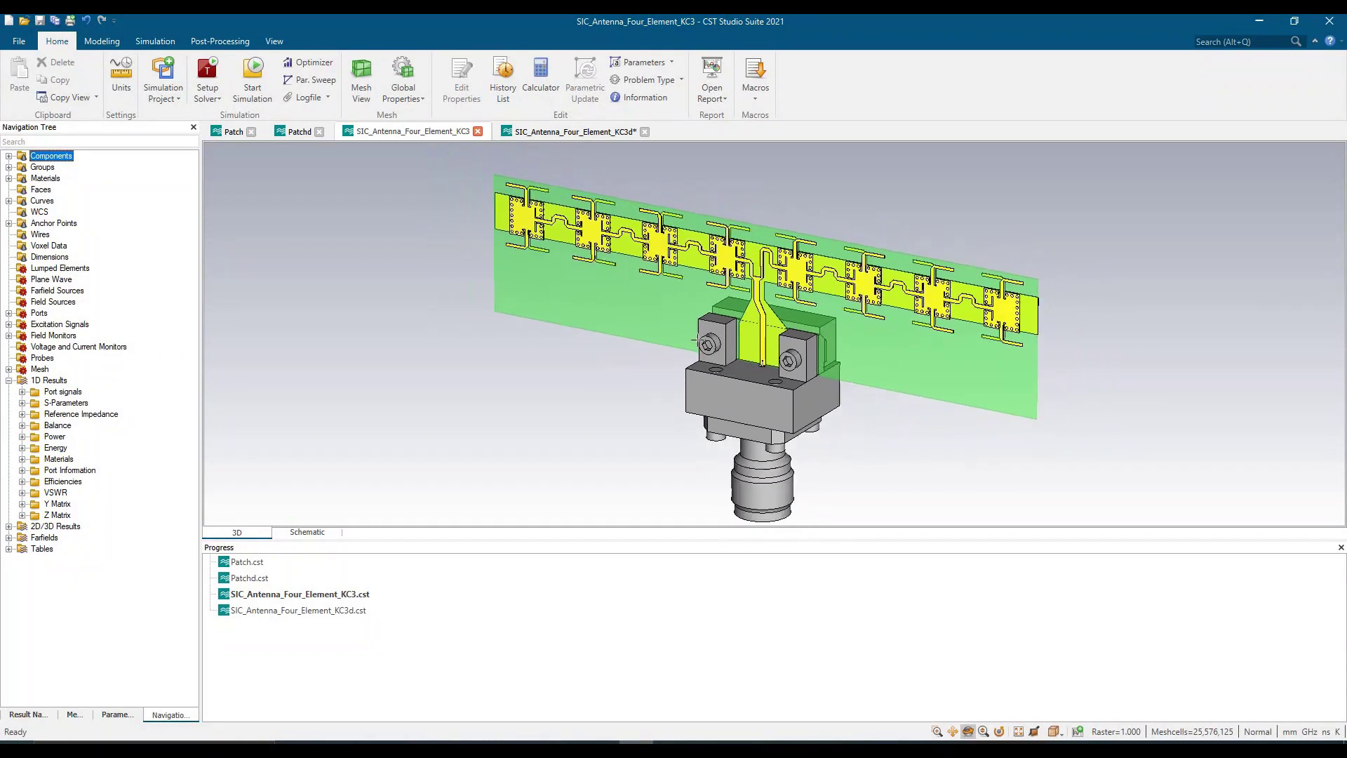
scroll(697, 341, down, 1)
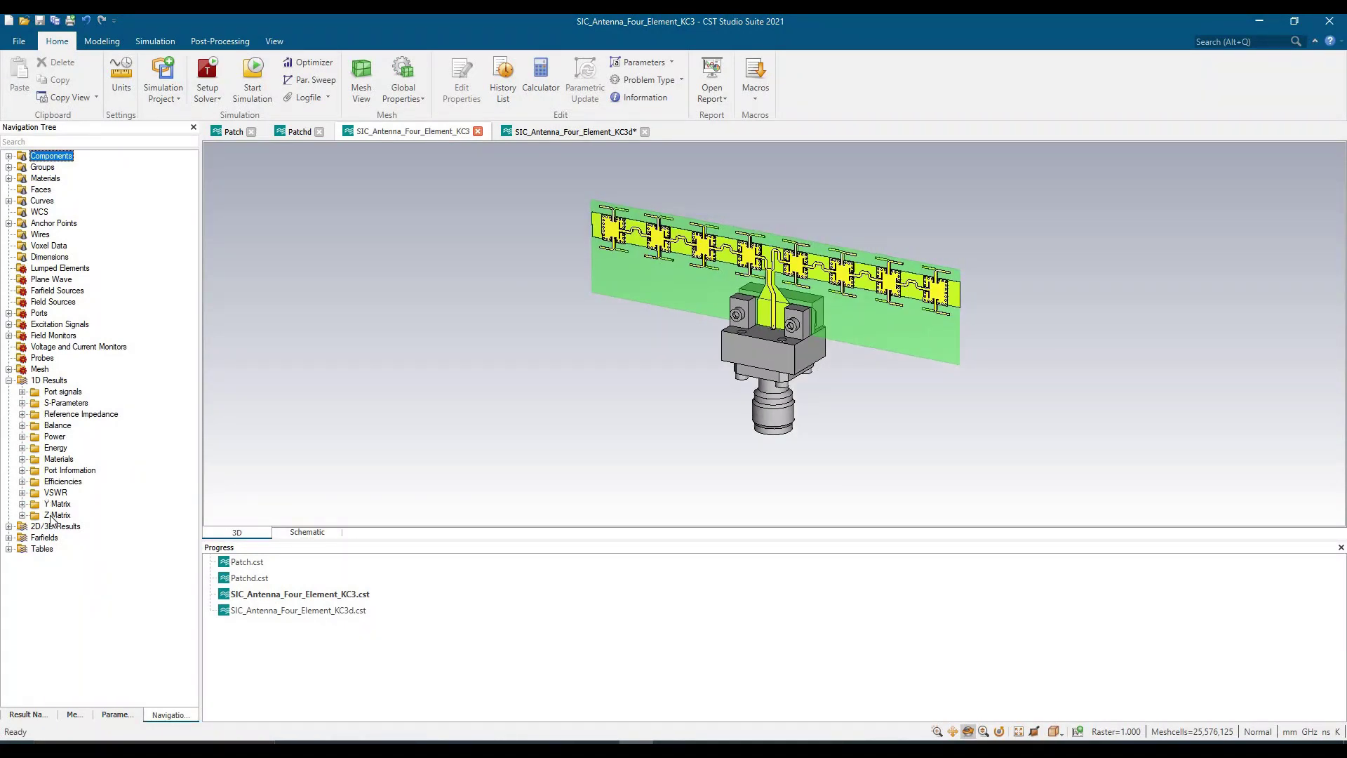
click(63, 482)
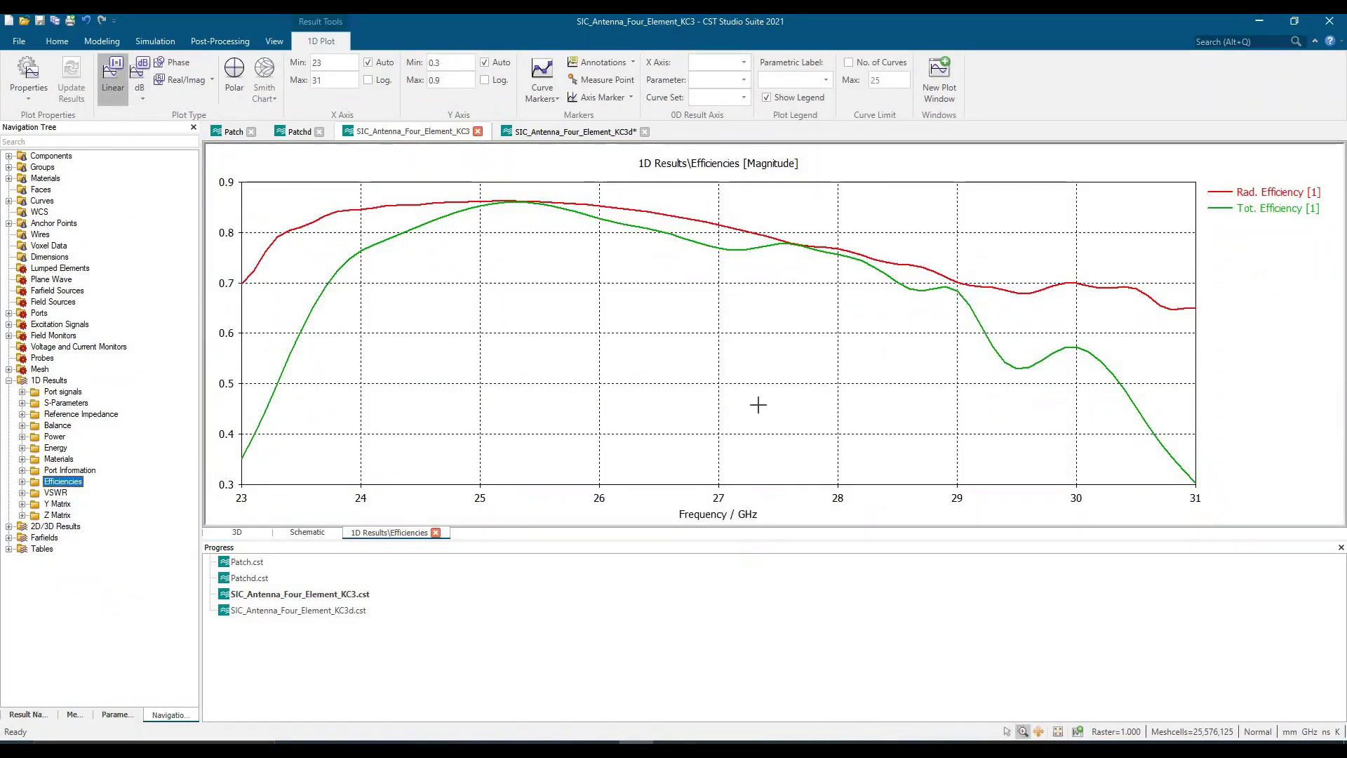
click(436, 532)
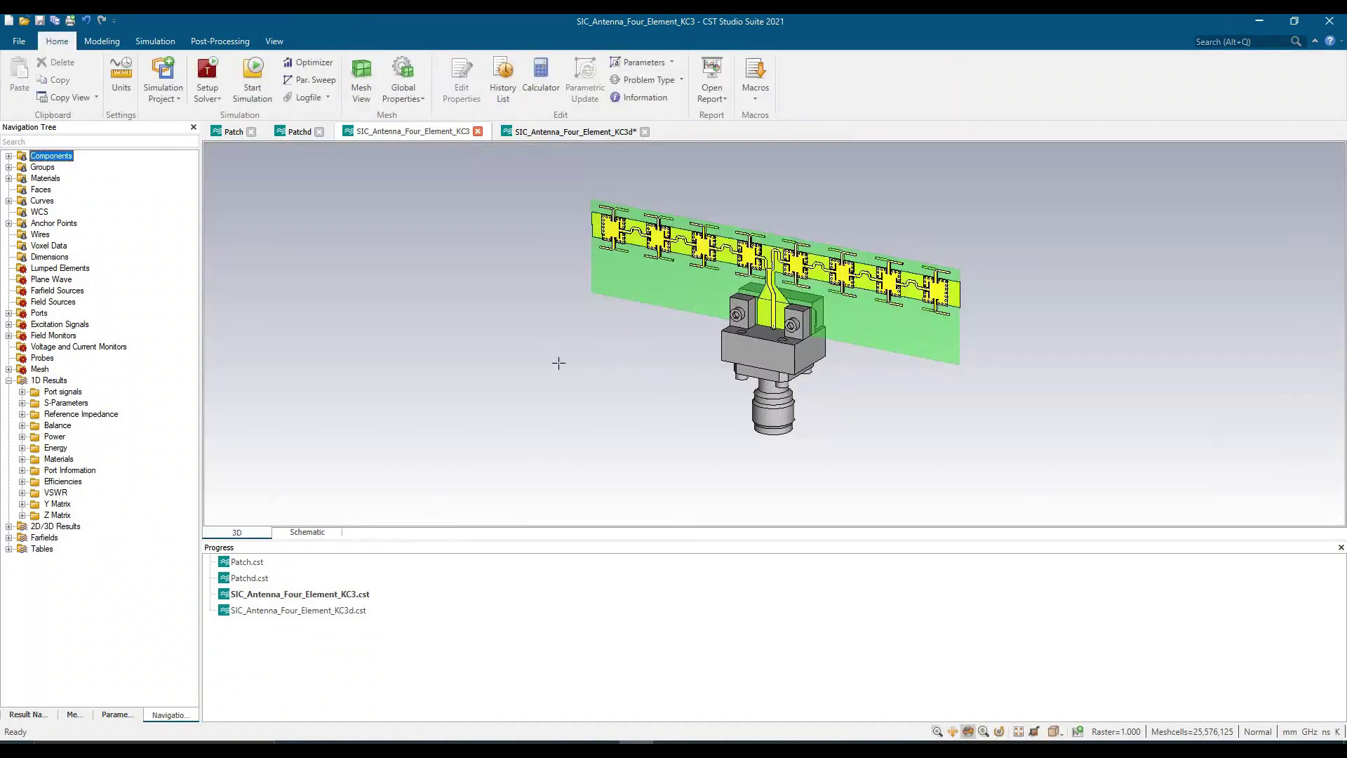
scroll(829, 322, up, 3)
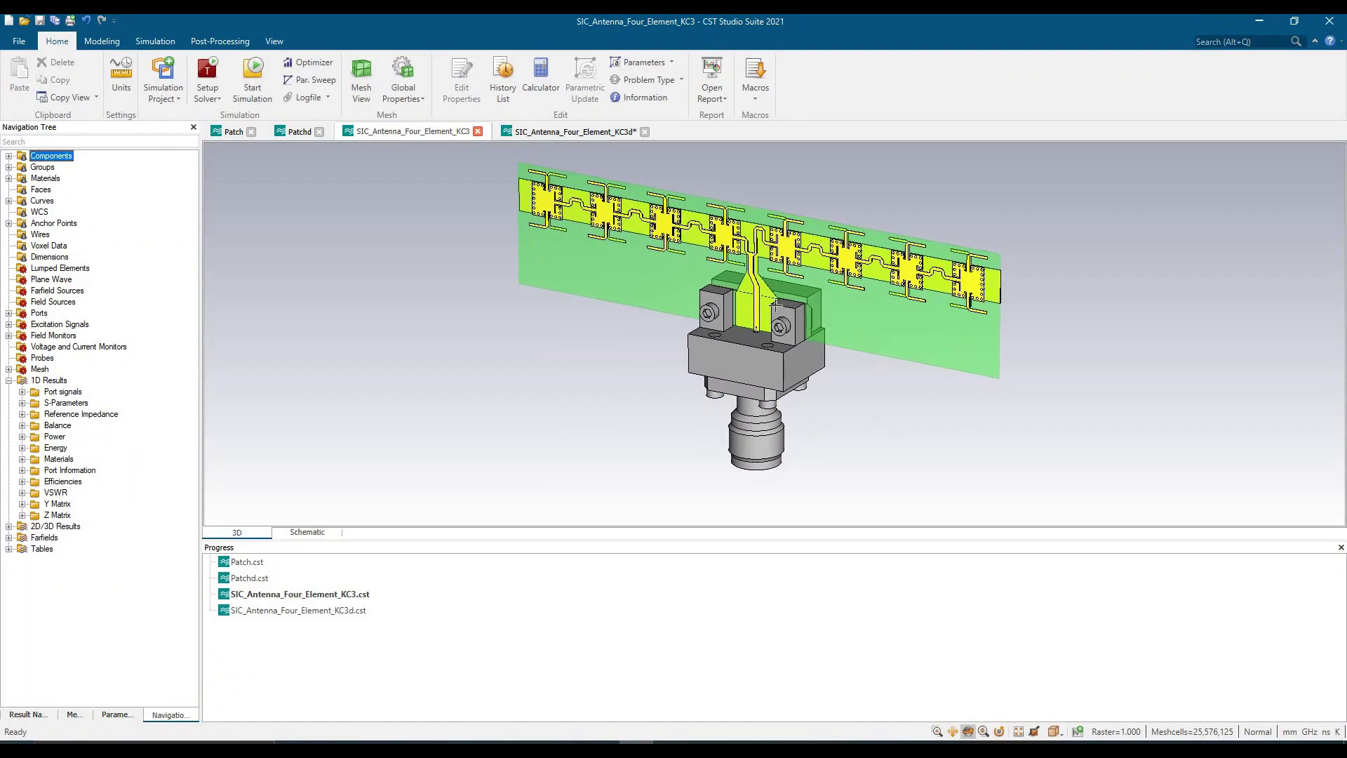
Step: Switch to CreatePort, review the available connector types for CST and port types for ANSYS EDT, and minimize its window
scroll(778, 307, up, 2)
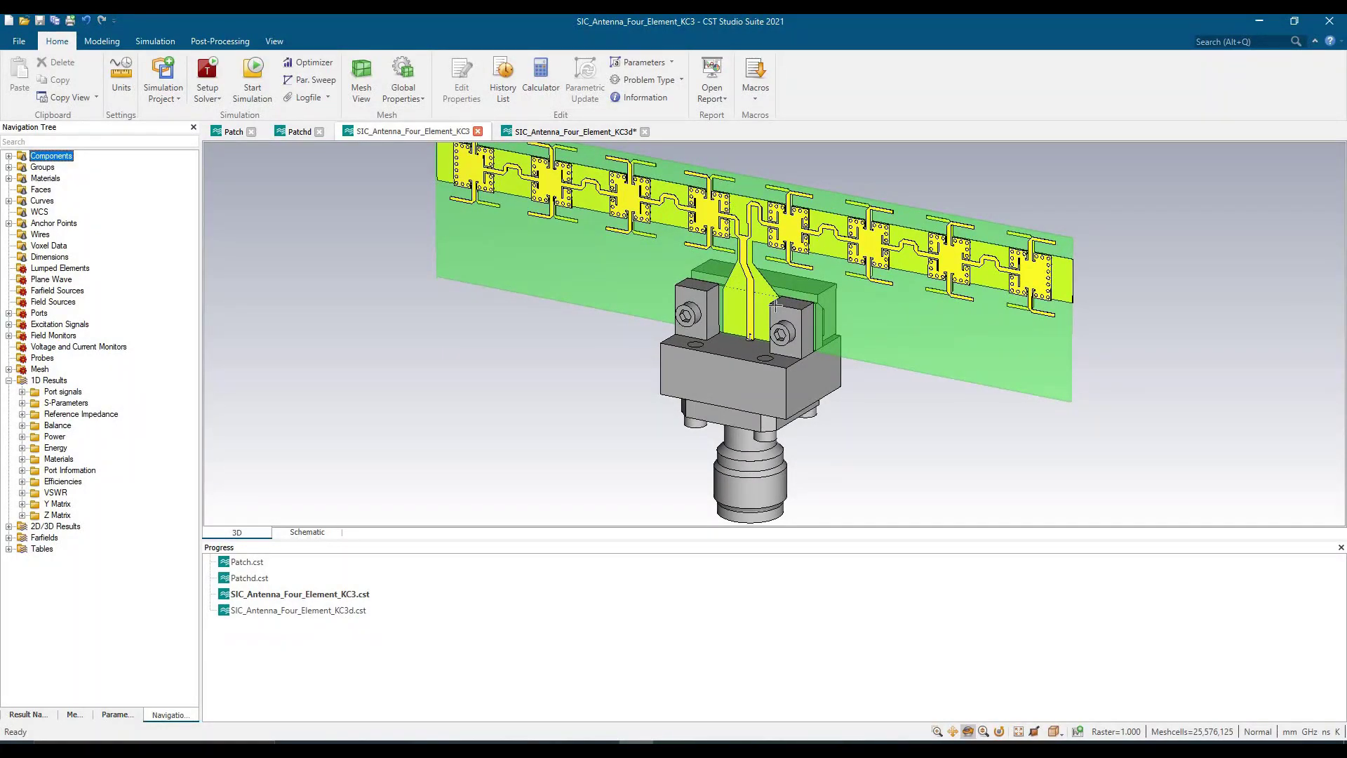
scroll(776, 307, down, 4)
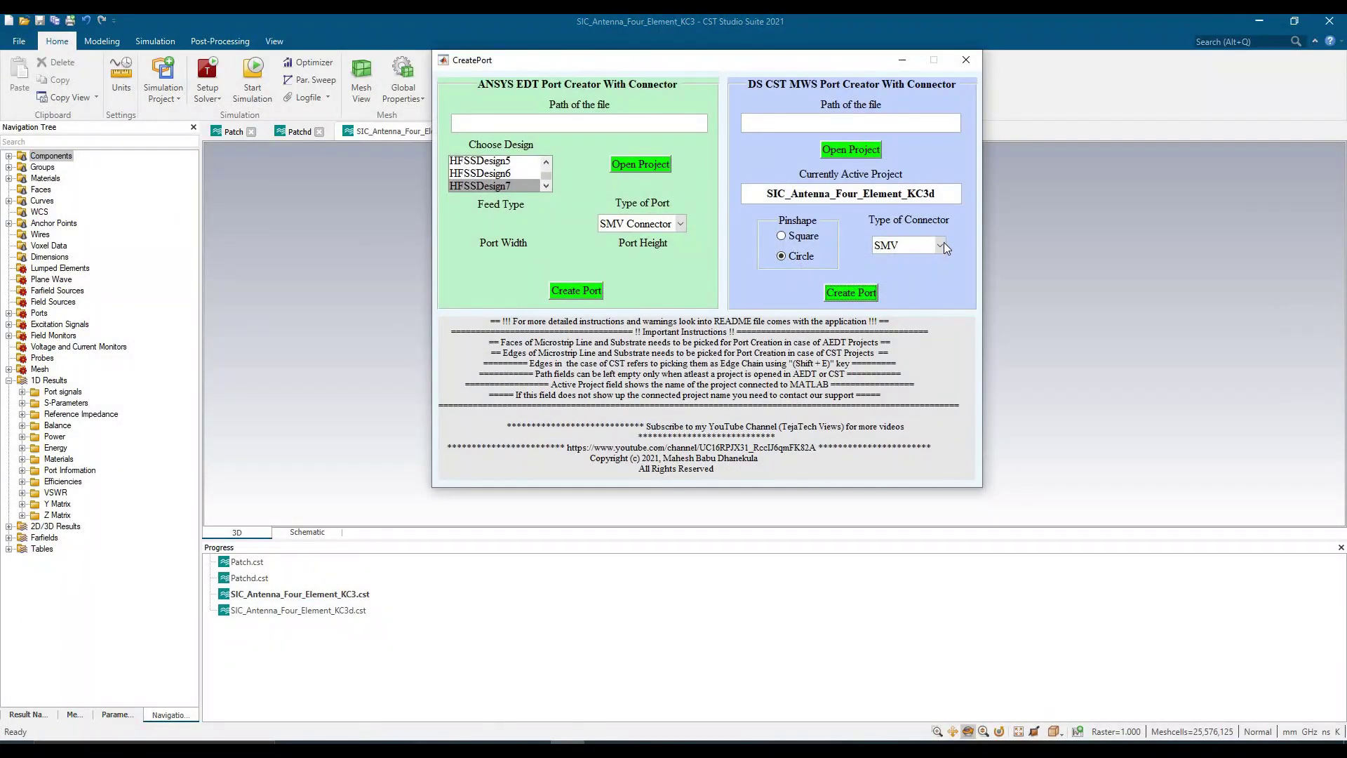
click(942, 244)
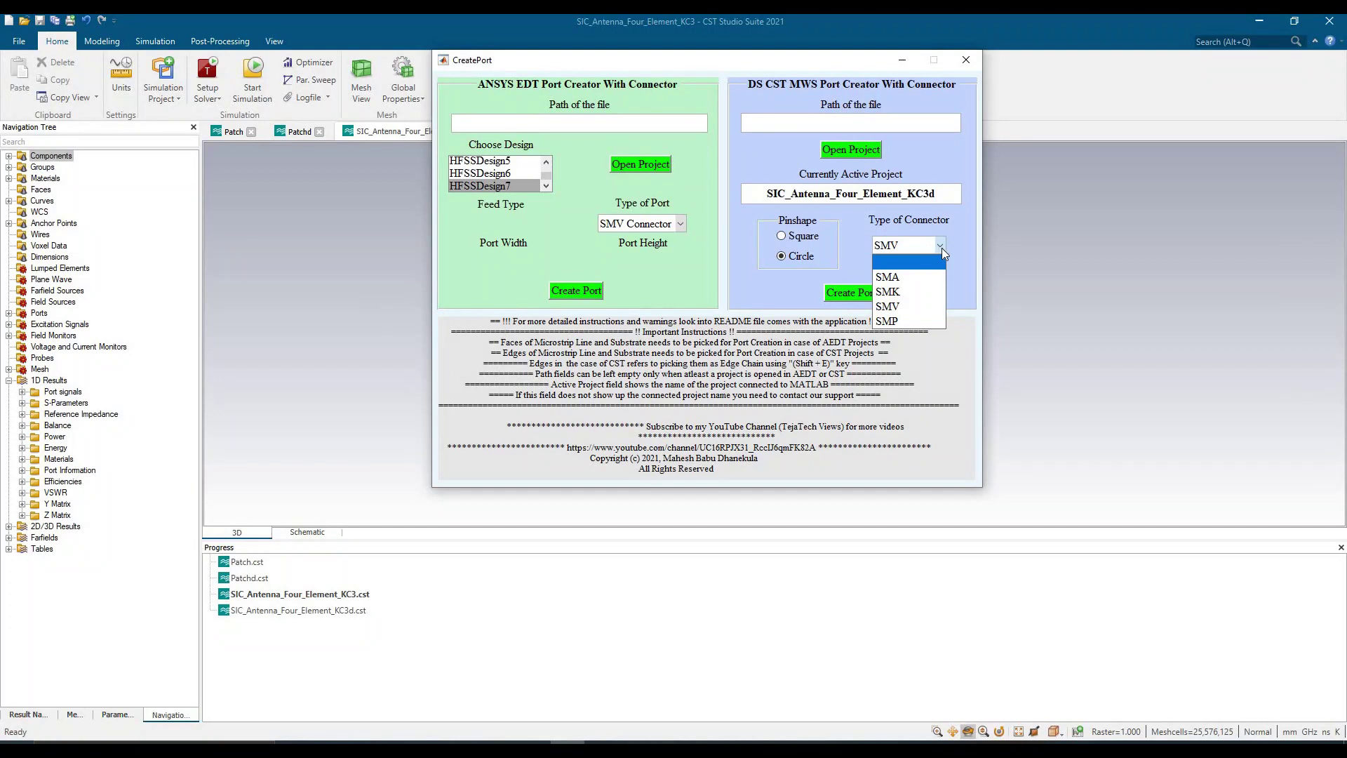
click(939, 247)
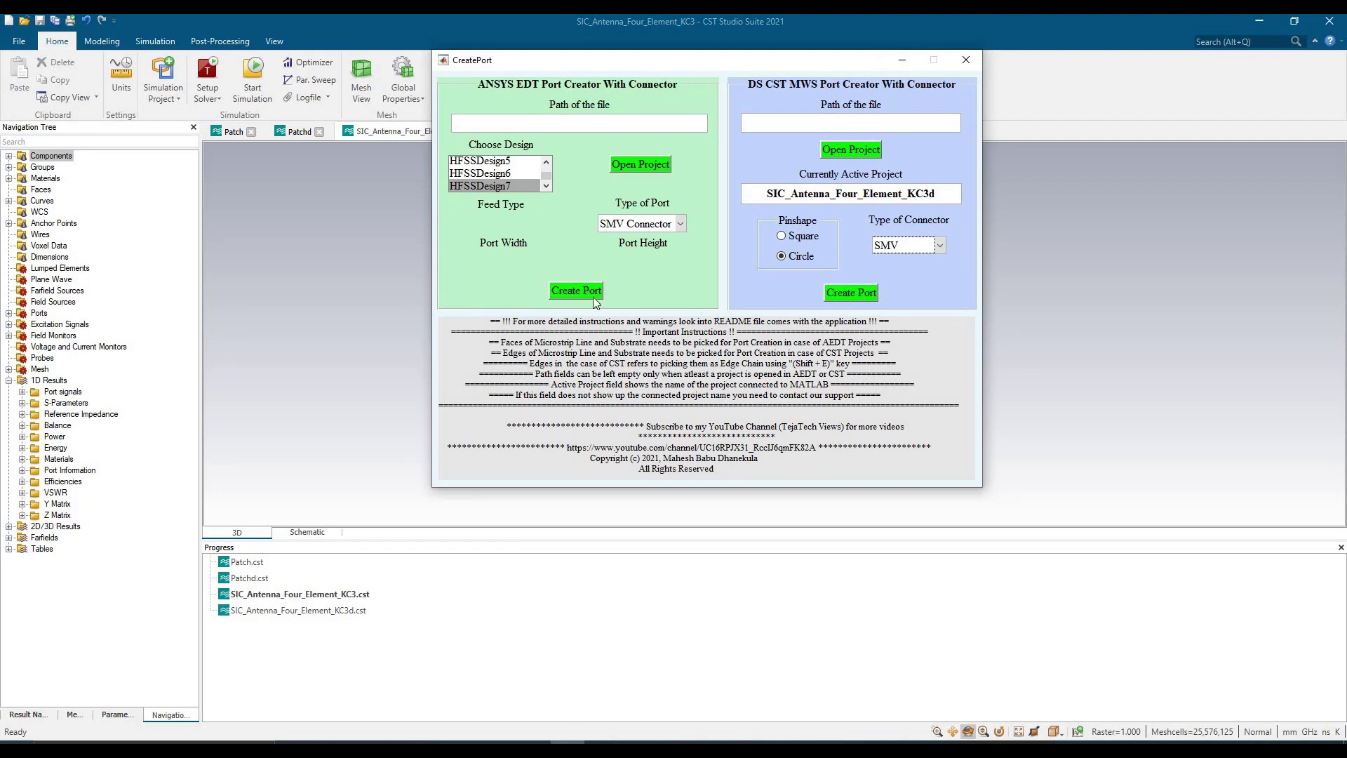
click(685, 222)
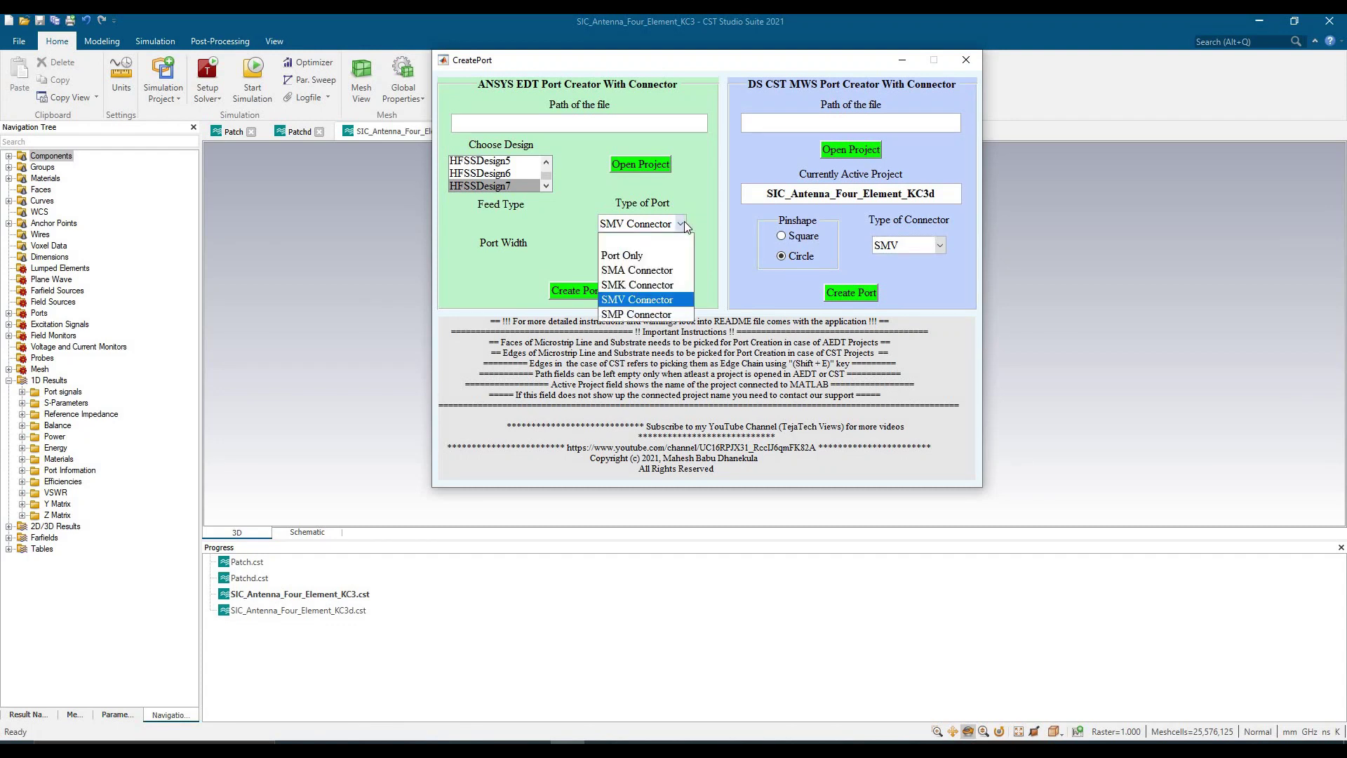
click(684, 221)
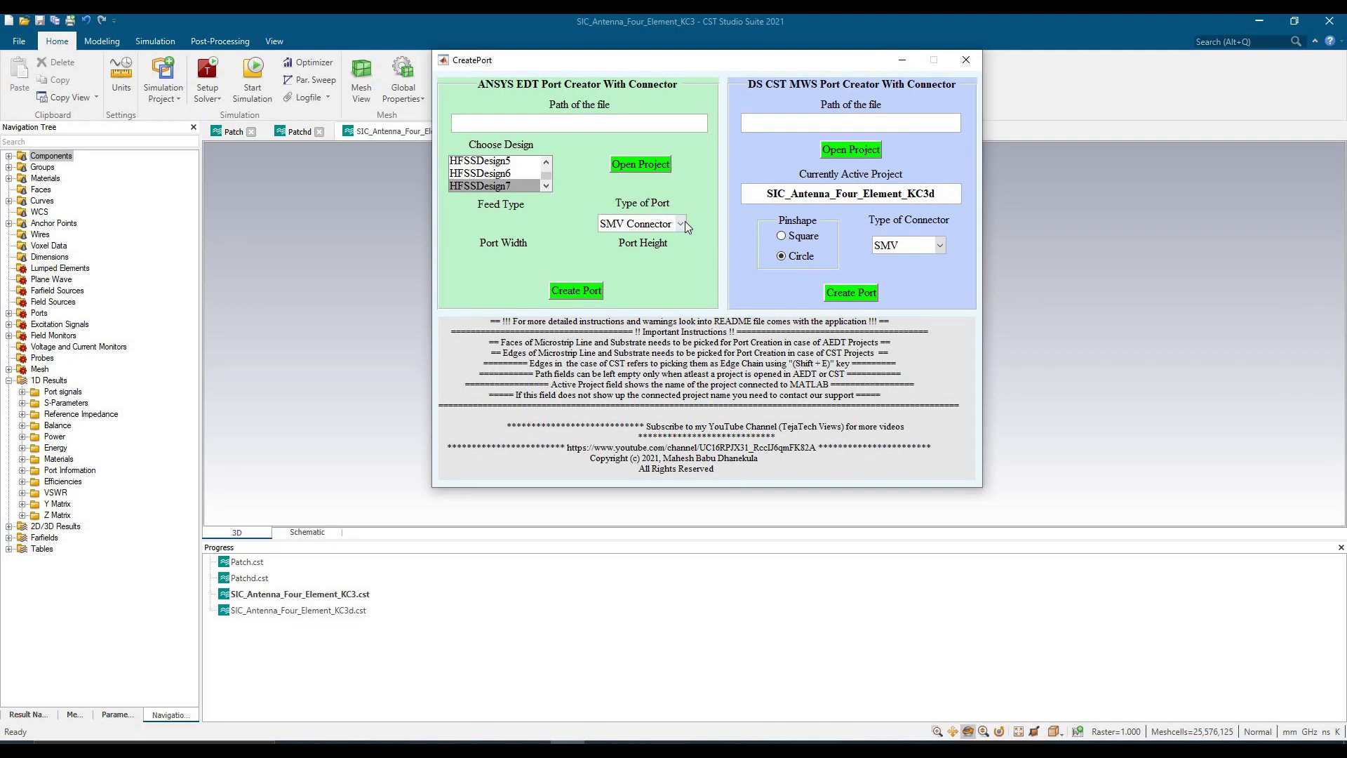
click(897, 66)
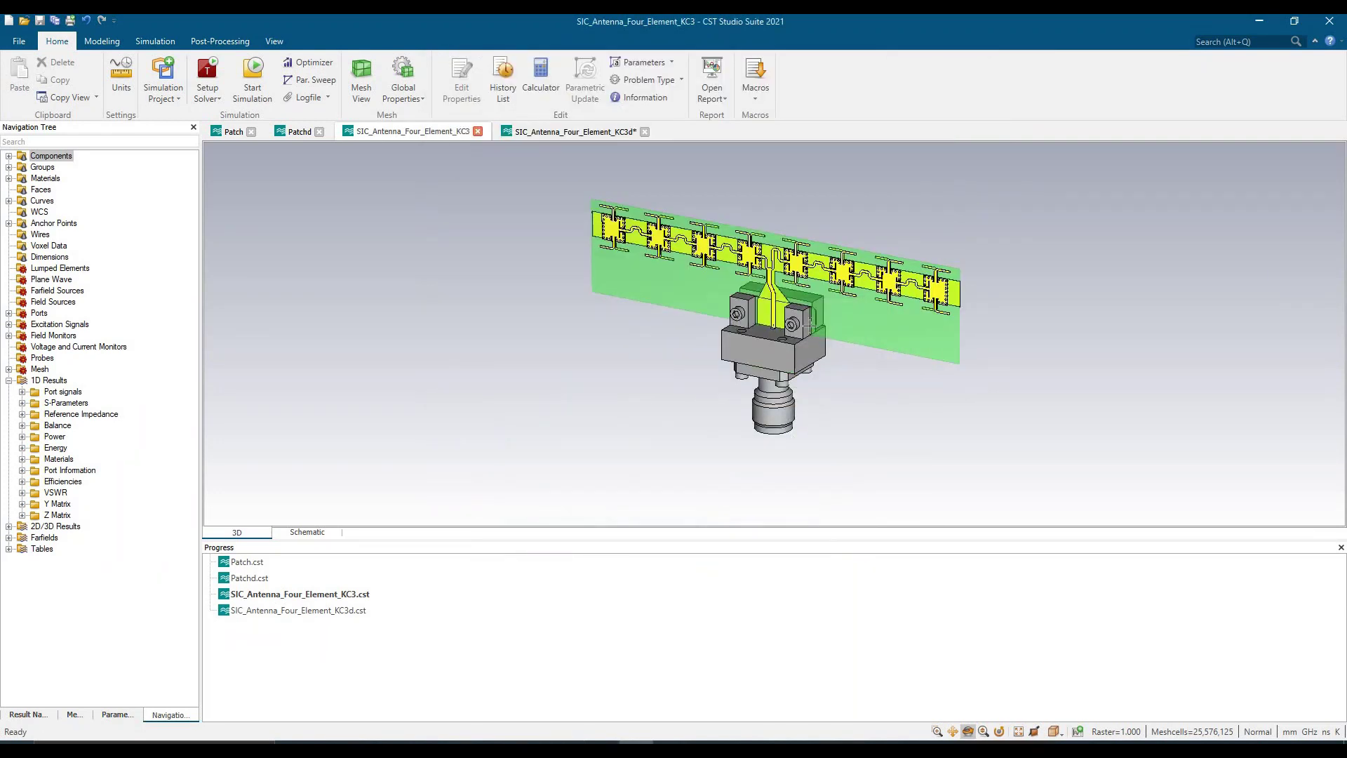
Step: Inspect the KC3 array and its connector, compare with the HFSSDesign4 model in ANSYS Electronics Desktop, and return to the CST model's perspective view
scroll(736, 409, up, 8)
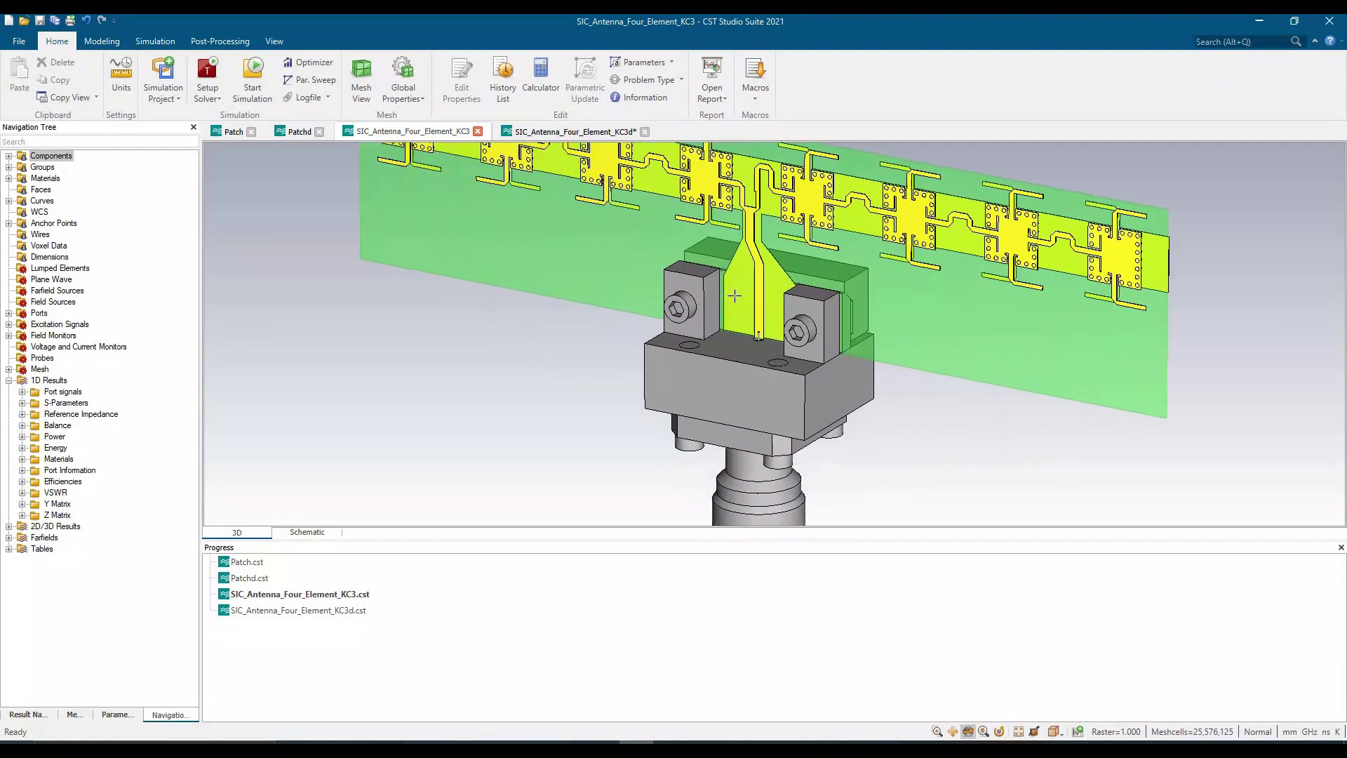
scroll(736, 410, down, 6)
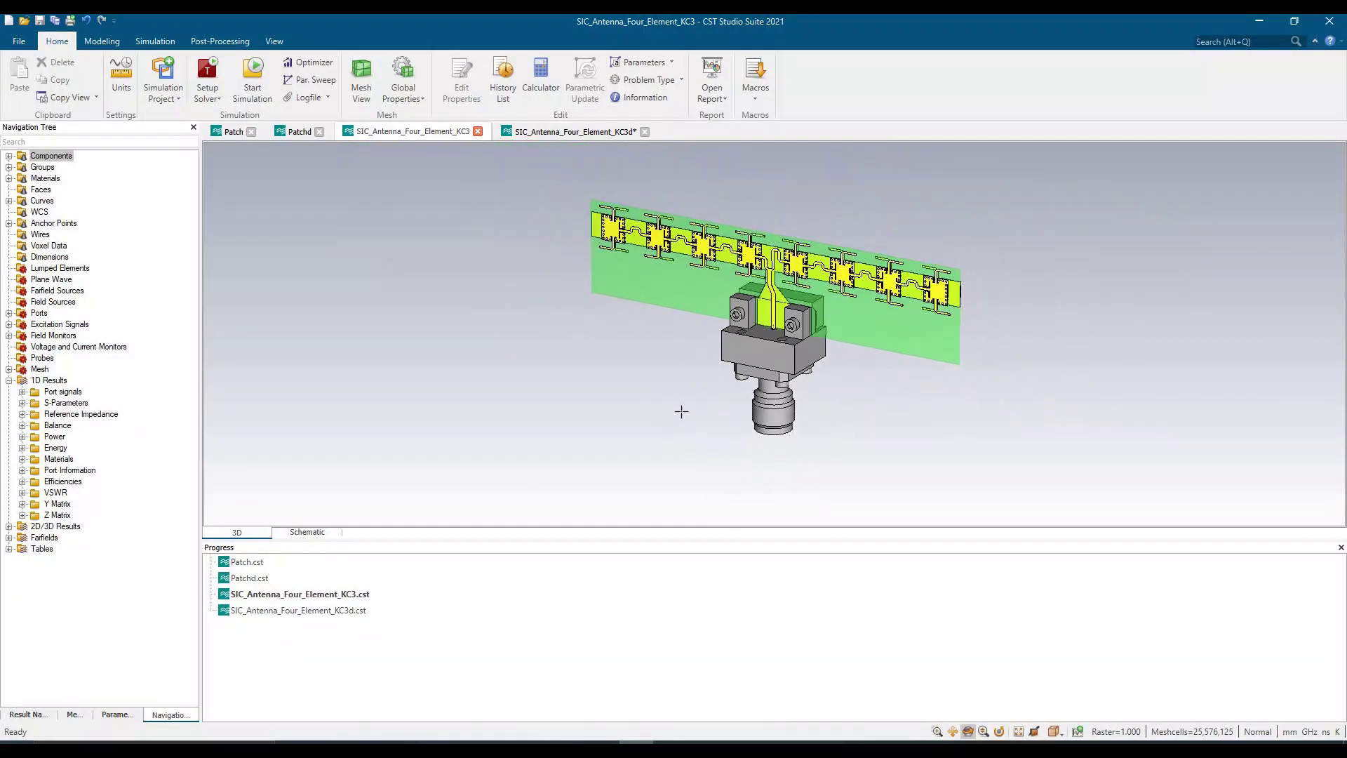
key(space)
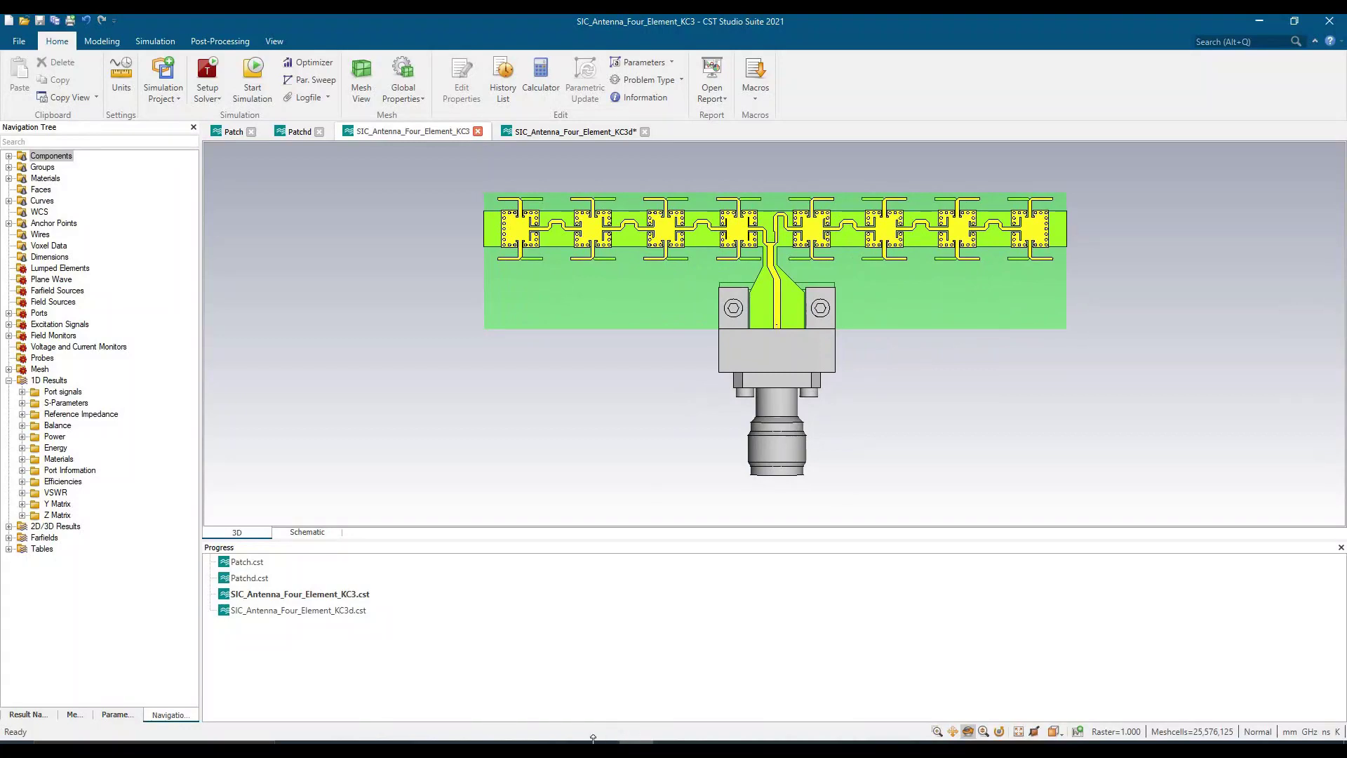
click(601, 750)
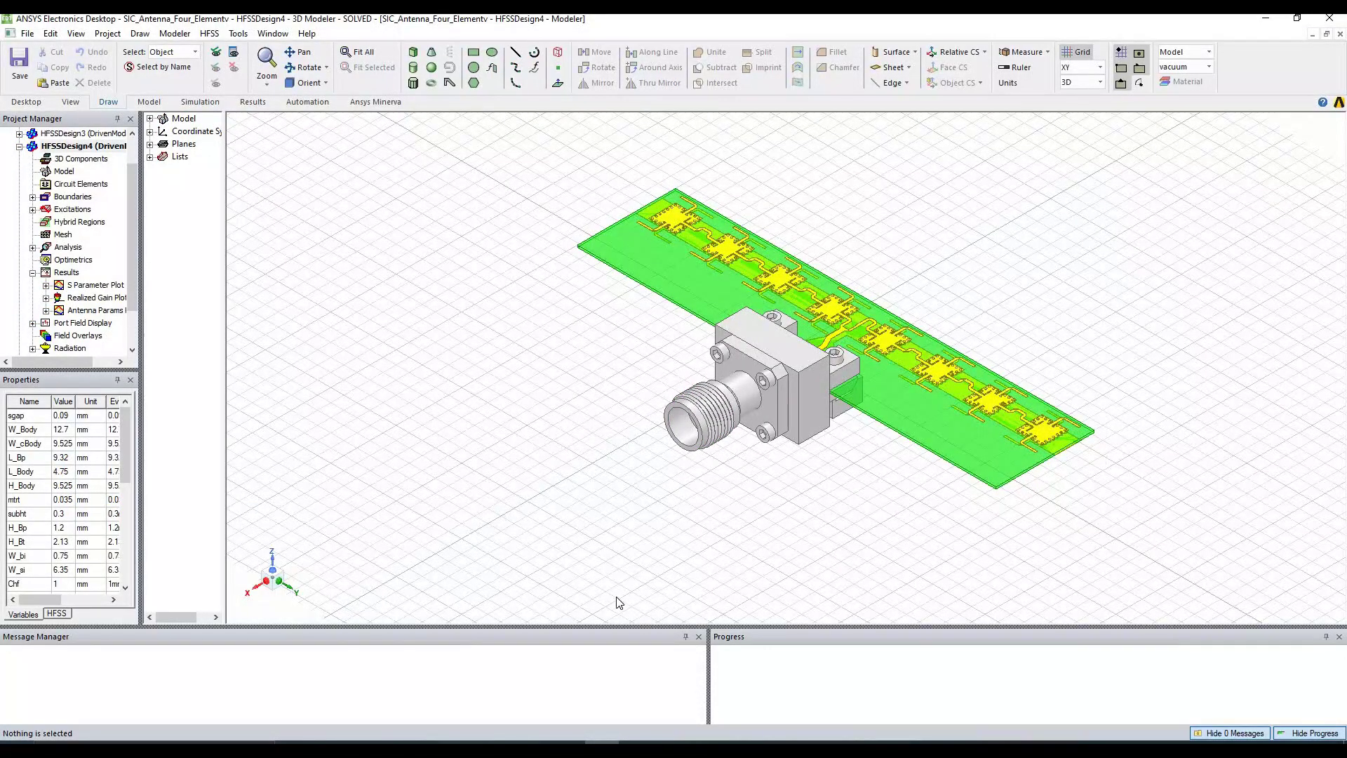
click(638, 742)
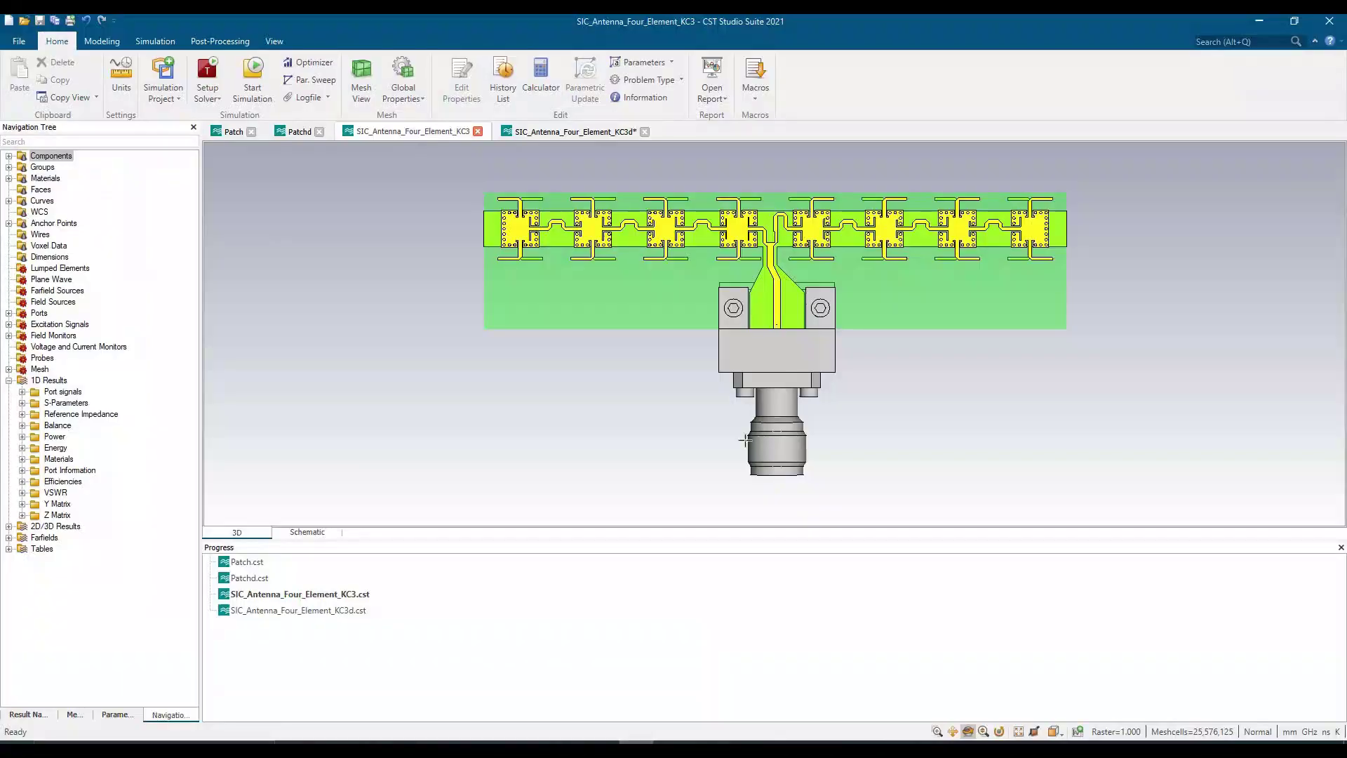
key(0)
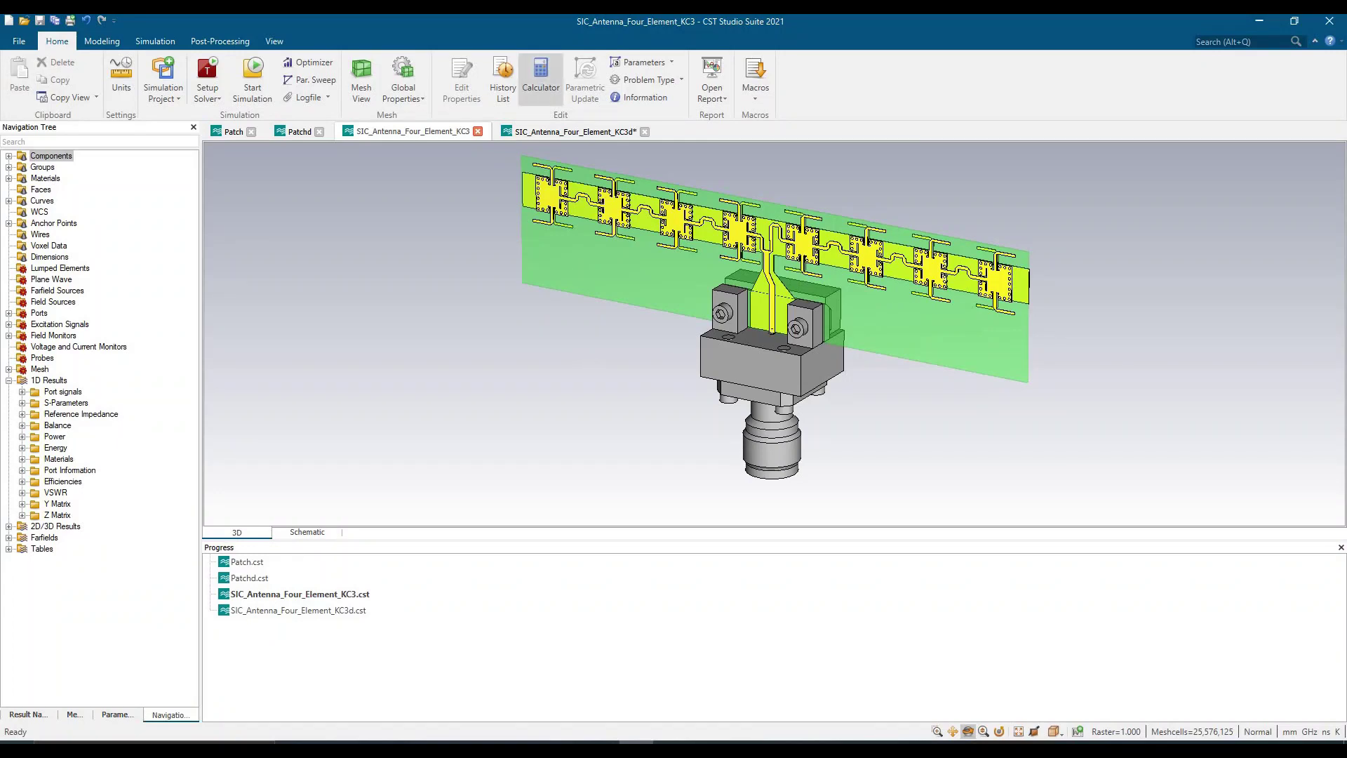
Step: Save the SIC_Antenna_Four_Element_KC3d project and switch through Patchd to the Patch project
click(537, 131)
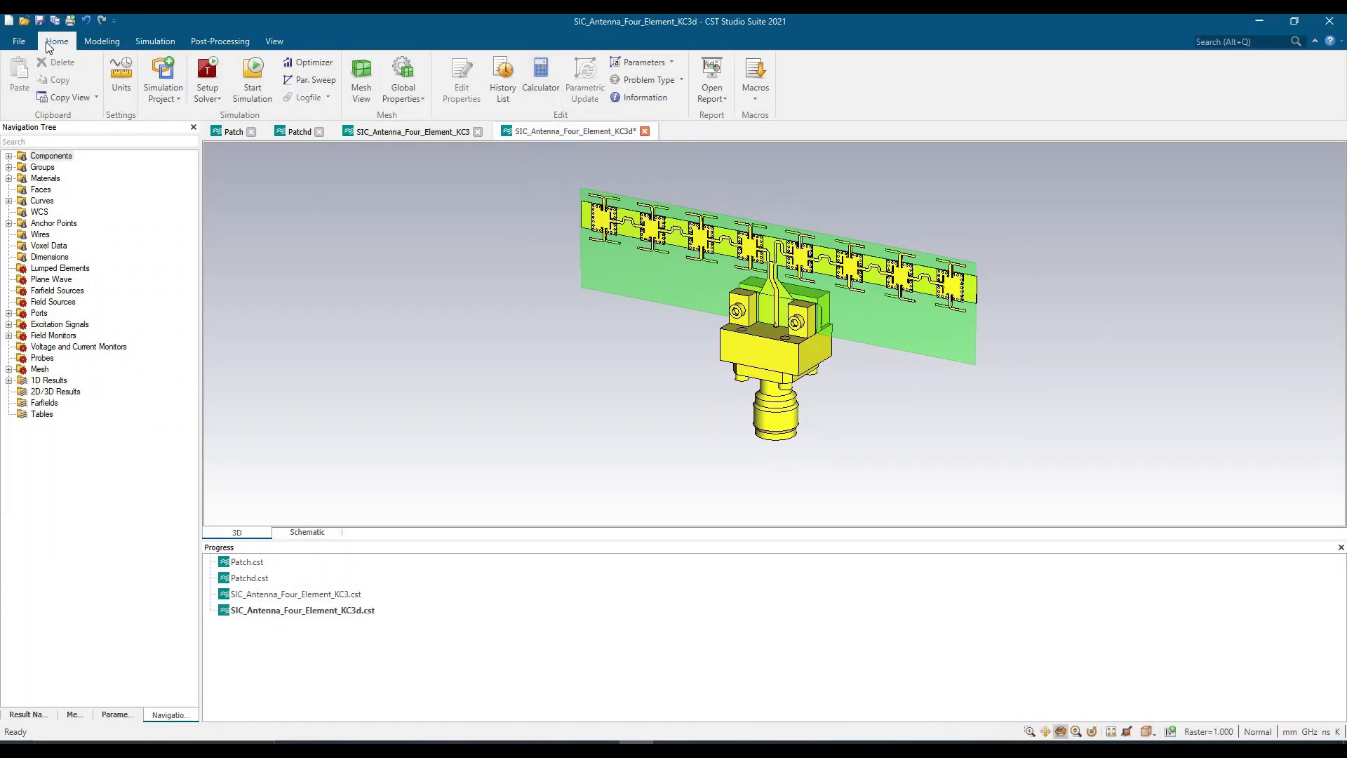
click(36, 22)
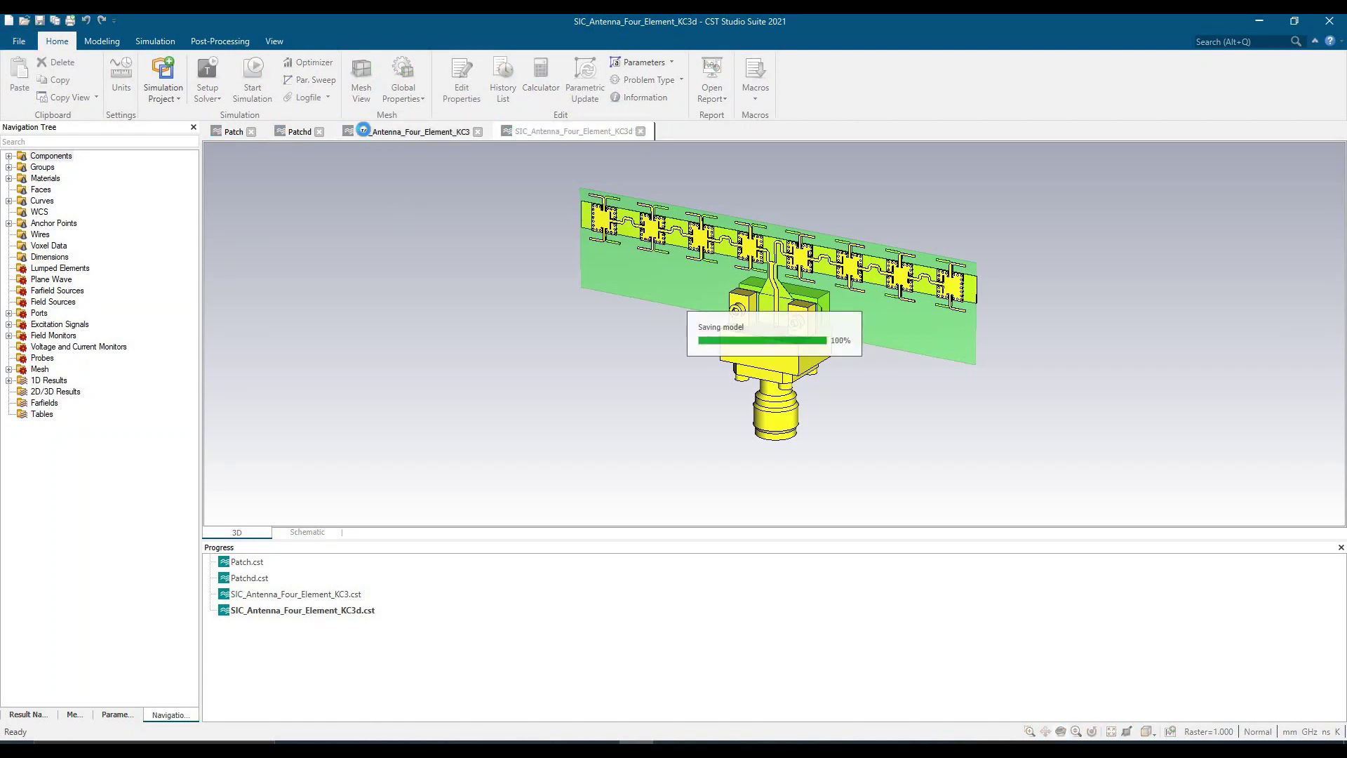
click(299, 131)
click(233, 132)
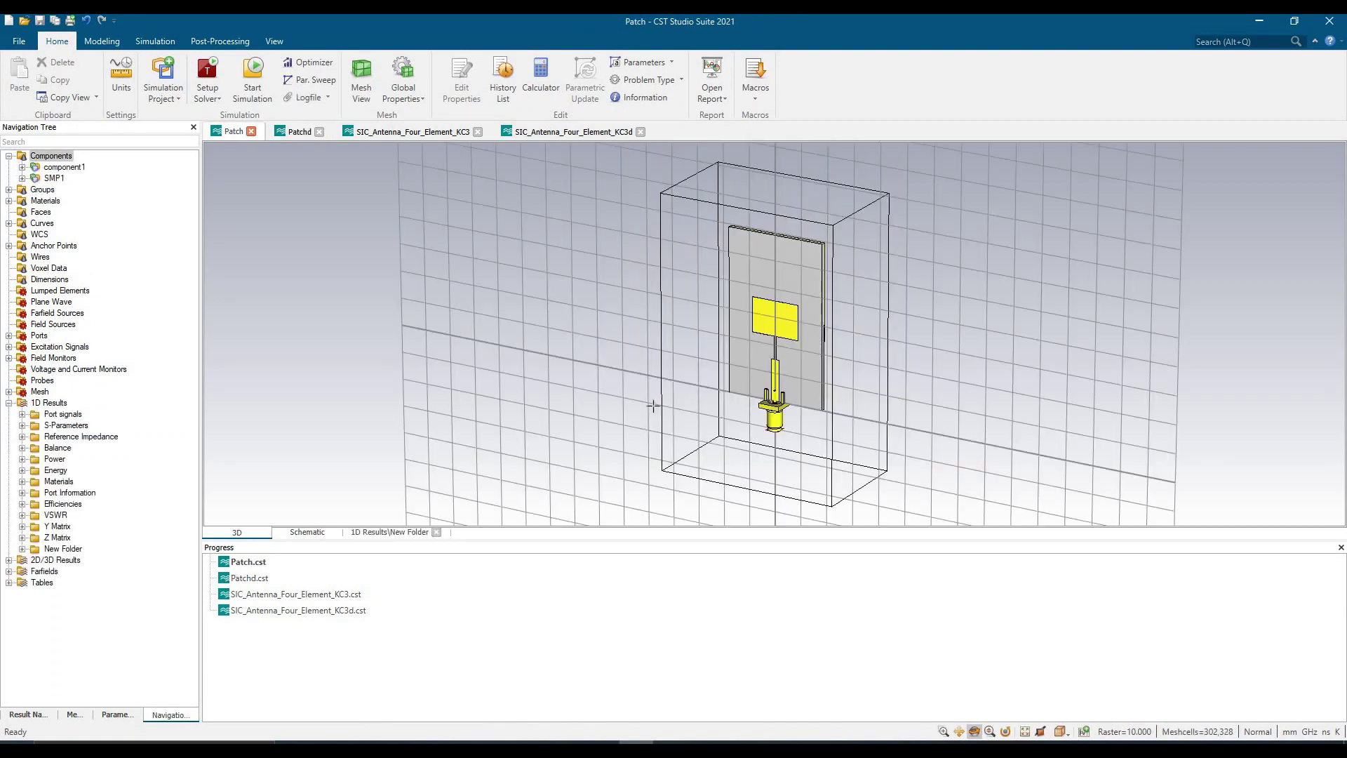